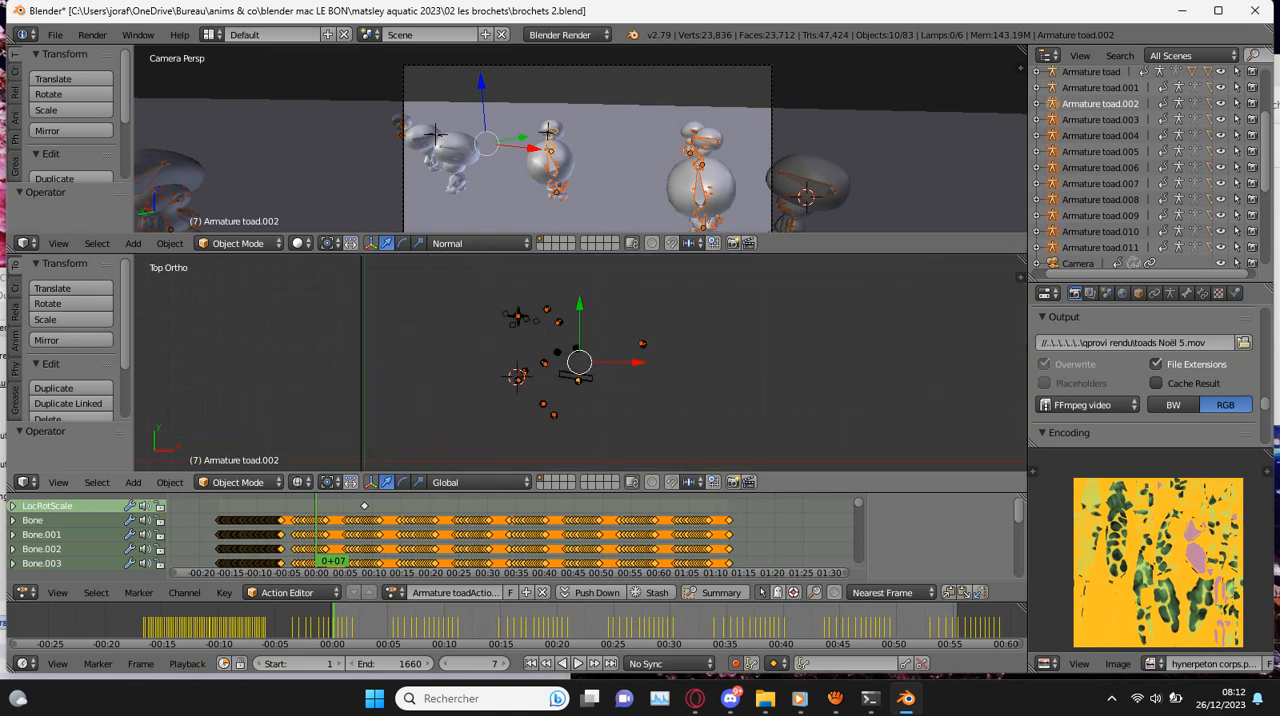
- Shift the selected toad armatures away from the other scene objects and delete them
left_click(816, 366)
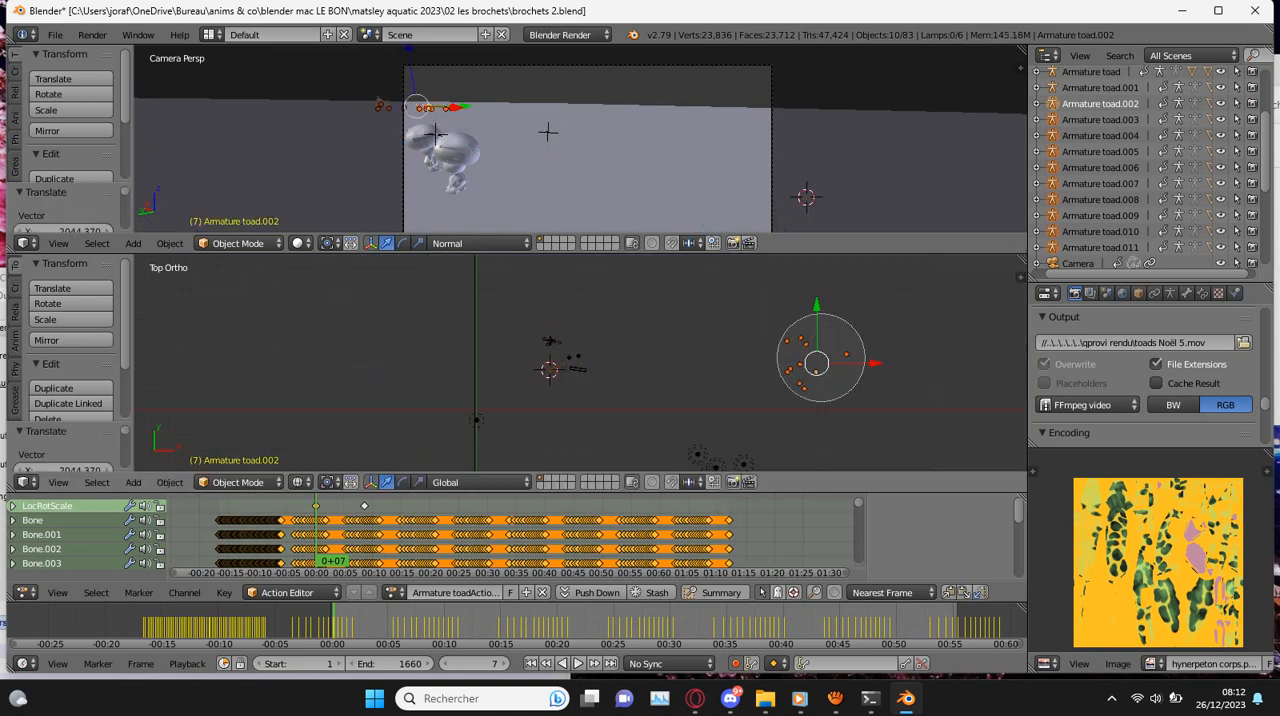
key("x")
left_click(812, 359)
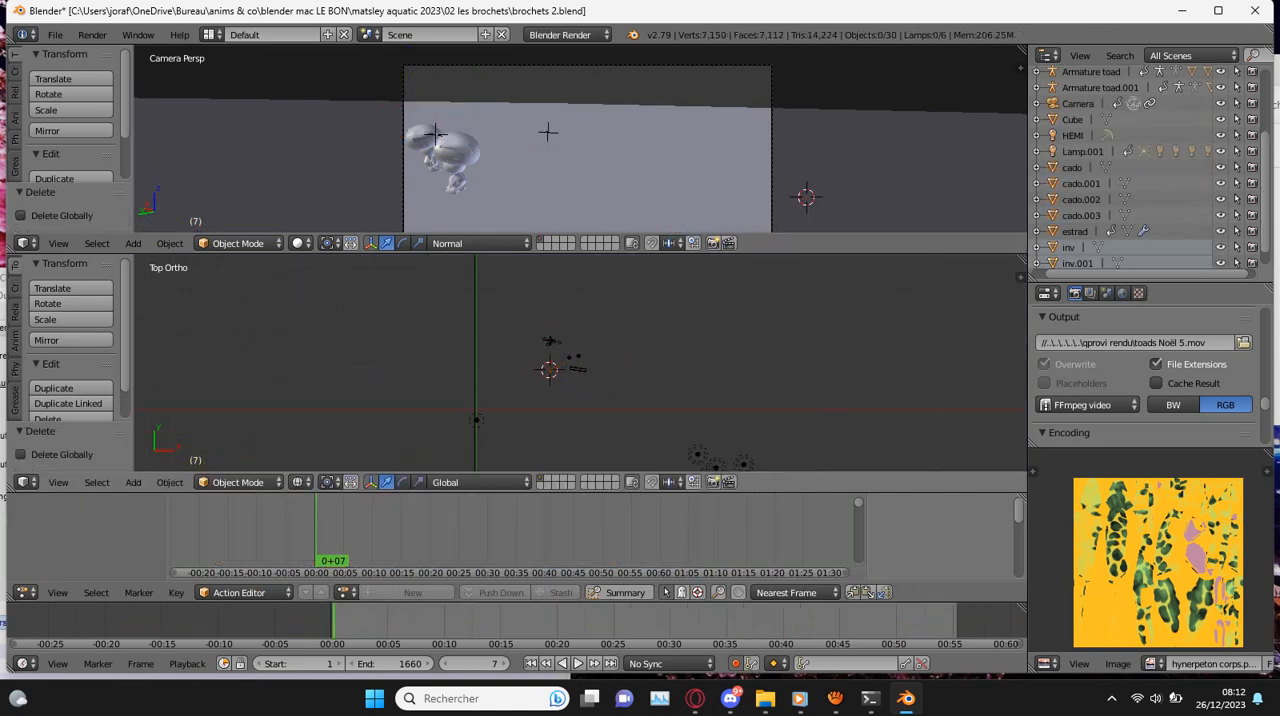
scroll(560, 365, "up", 6)
scroll(580, 365, "up", 2, "shift")
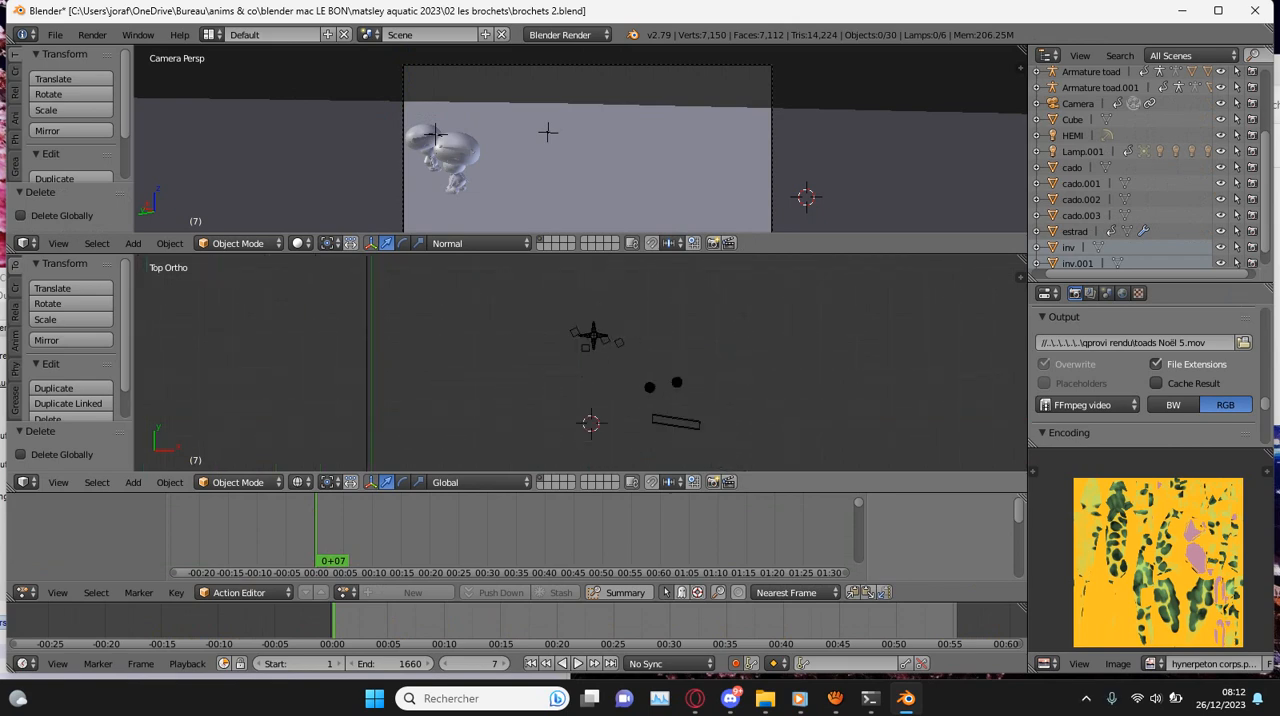
- Merge the two 3D views into one area and switch it to the Movie Clip Editor
left_click_drag(11, 248, 16, 320)
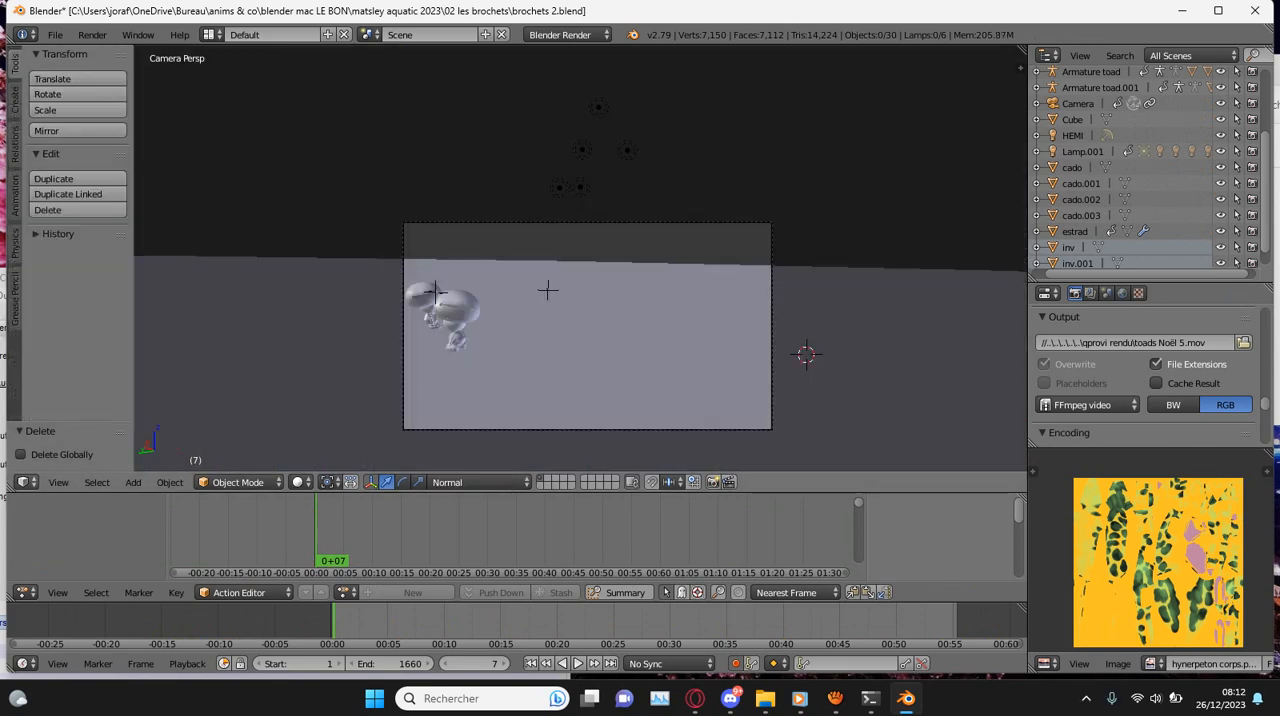
left_click(27, 482)
left_click(71, 340)
left_click(444, 483)
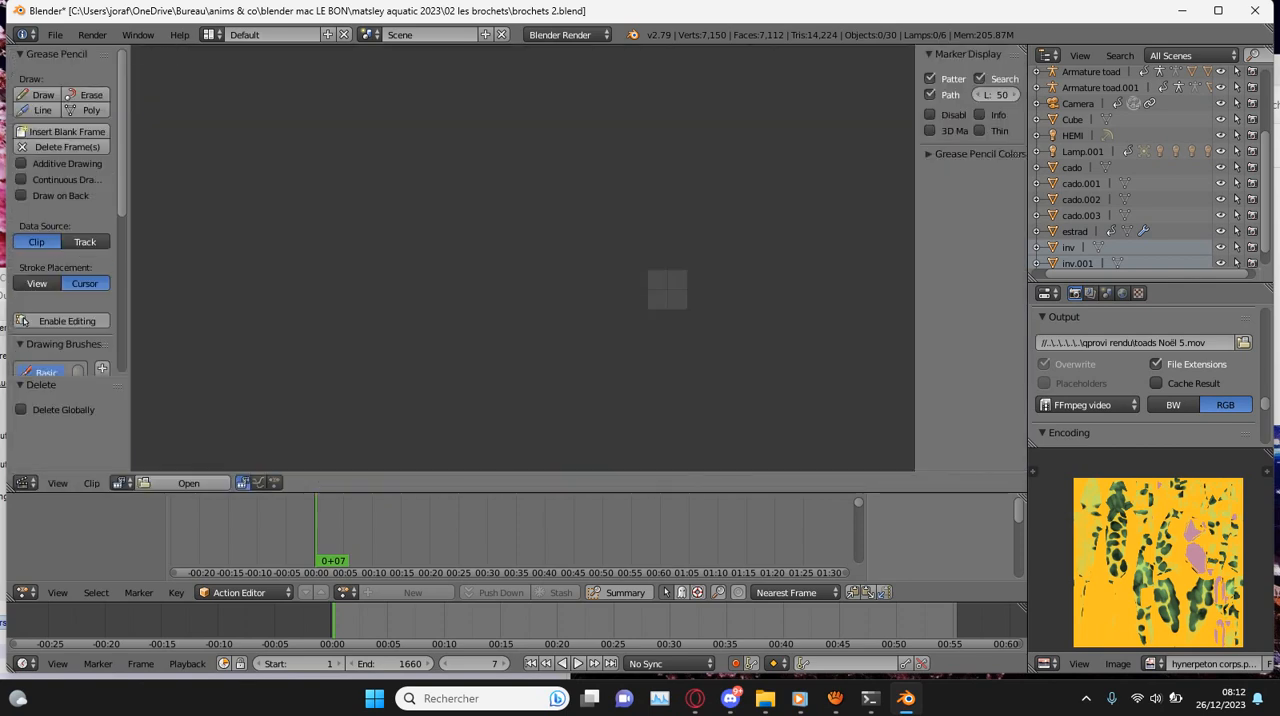
- Open the video brochets 2.mp4 as the movie clip and fit it in the editor
left_click(187, 483)
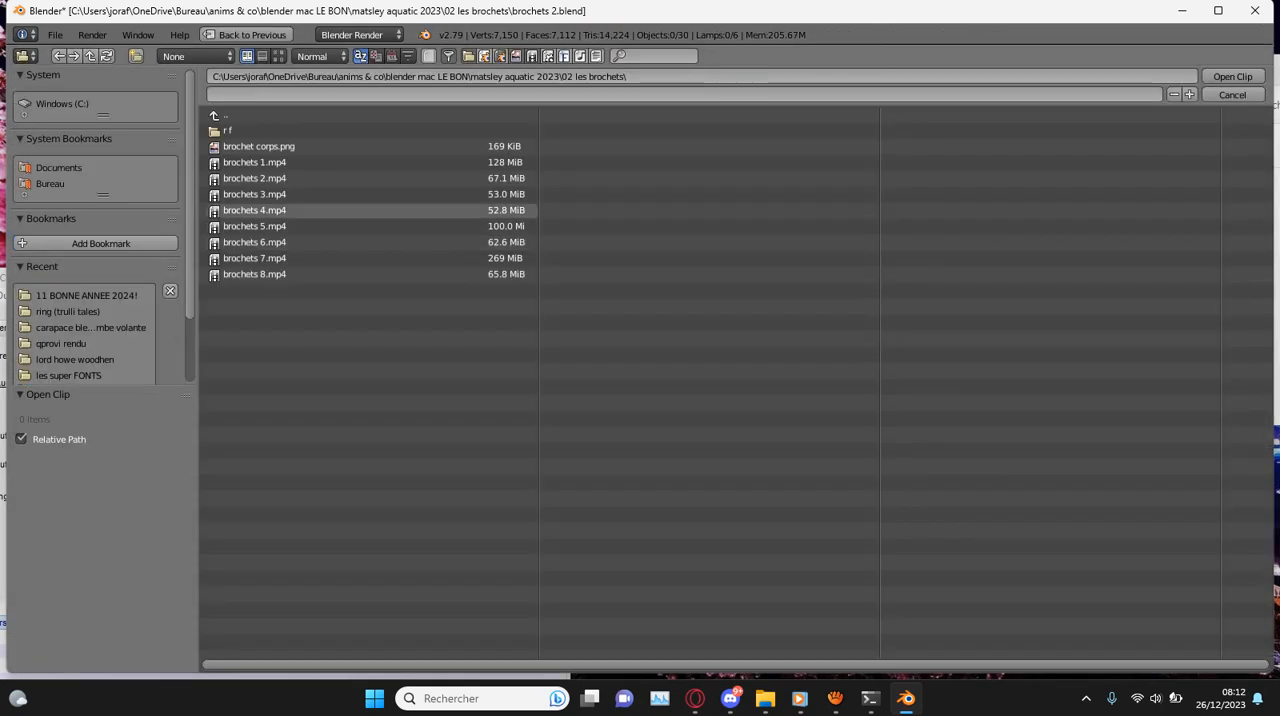
left_click(256, 178)
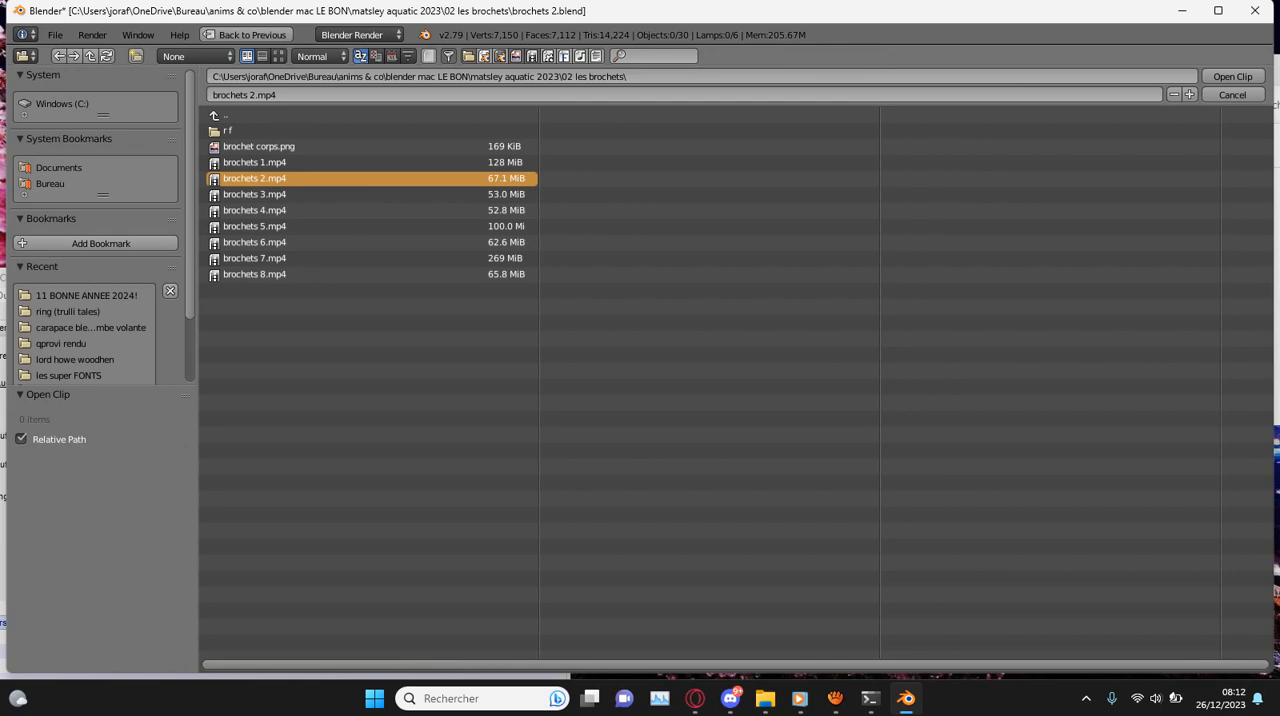
left_click(1233, 77)
scroll(522, 258, "up", 6)
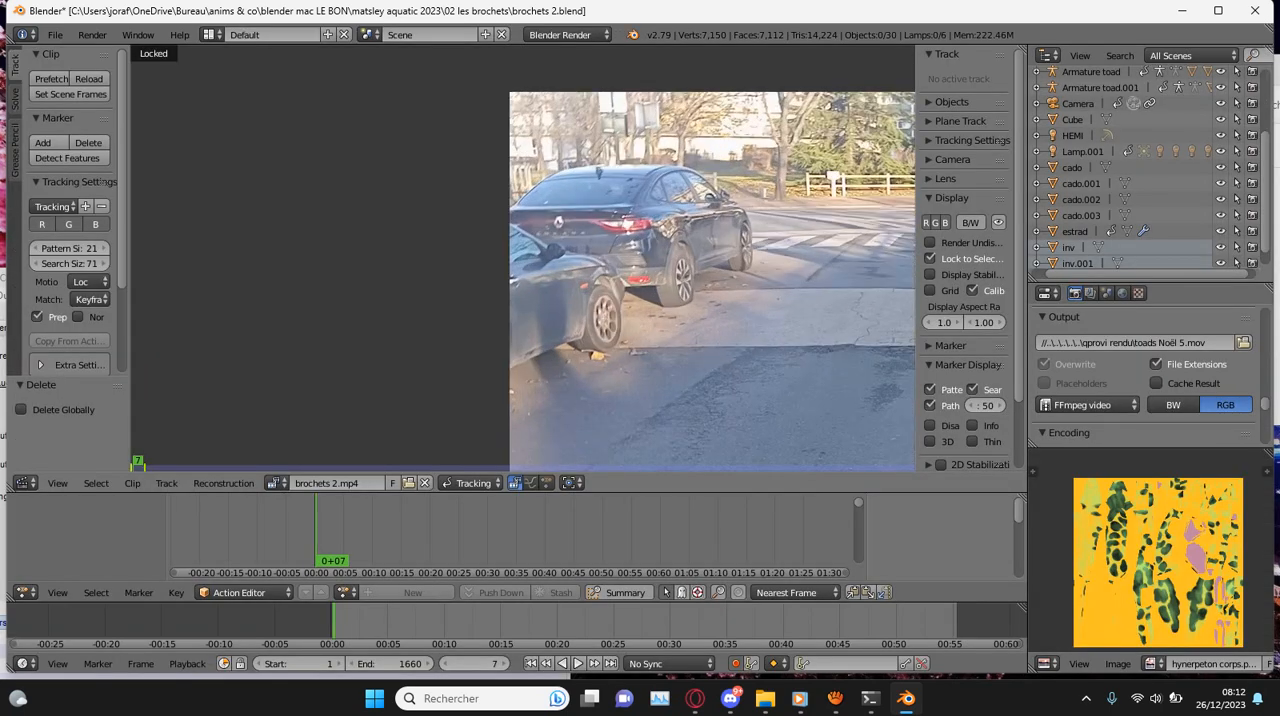
scroll(522, 258, "down", 4)
key("f")
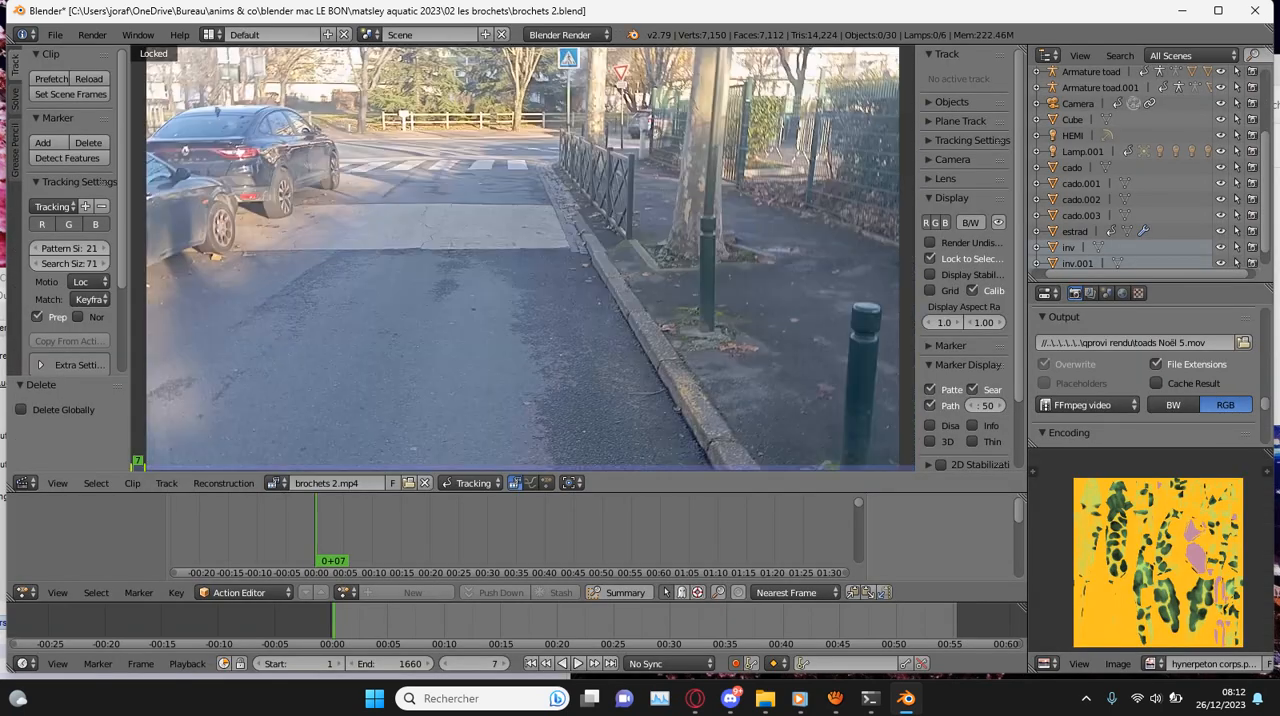
scroll(522, 258, "down", 5)
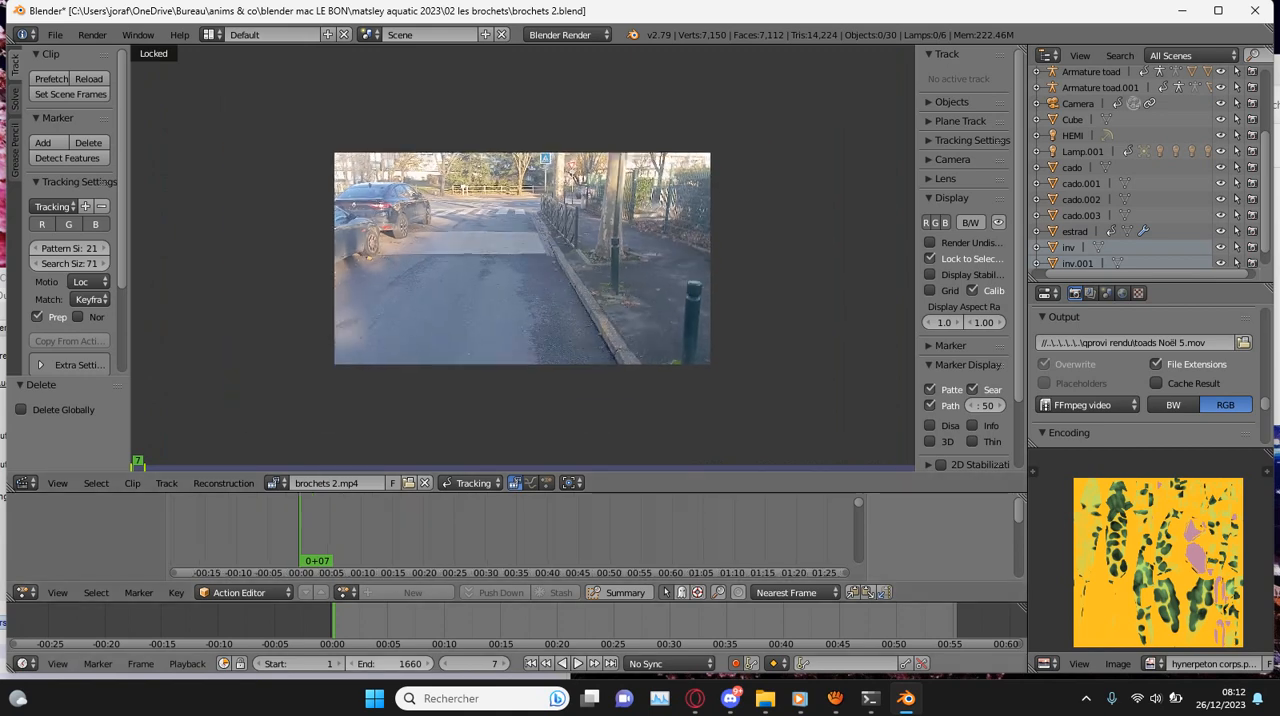
- Go to frame 0 of the clip and expand the extra tracking settings
left_click(132, 467)
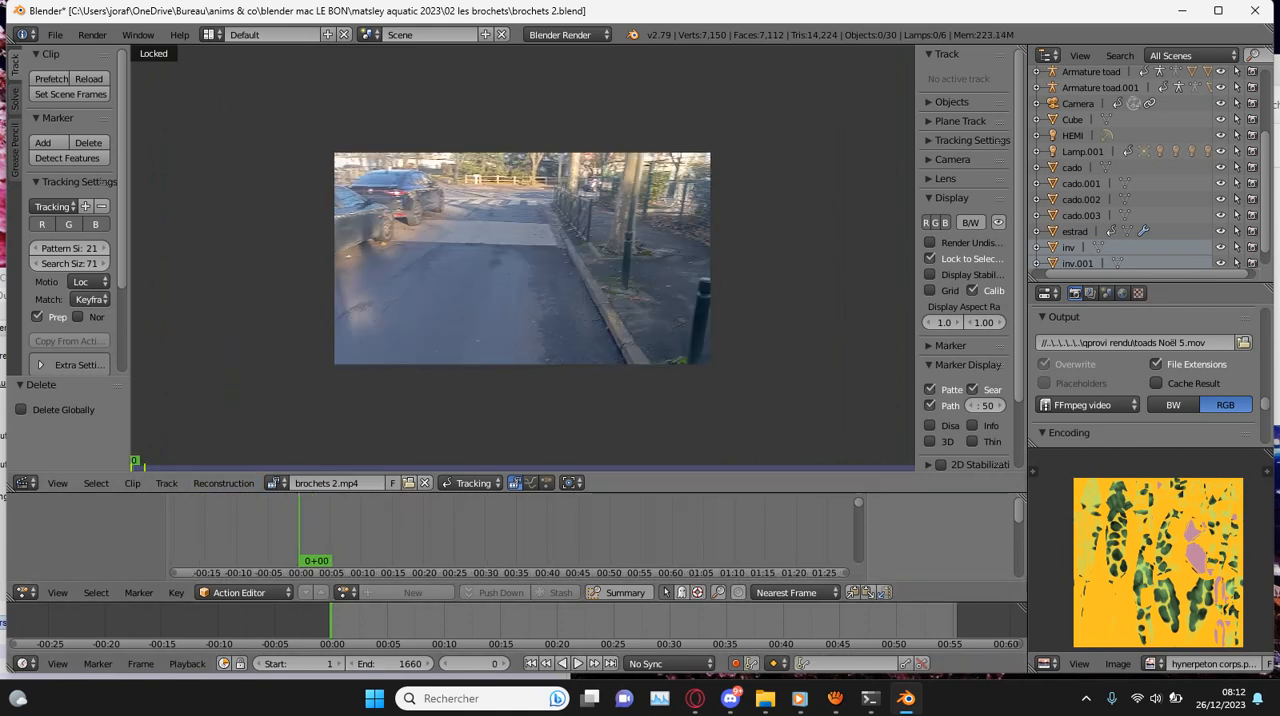
scroll(67, 220, "down", 3)
left_click(40, 269)
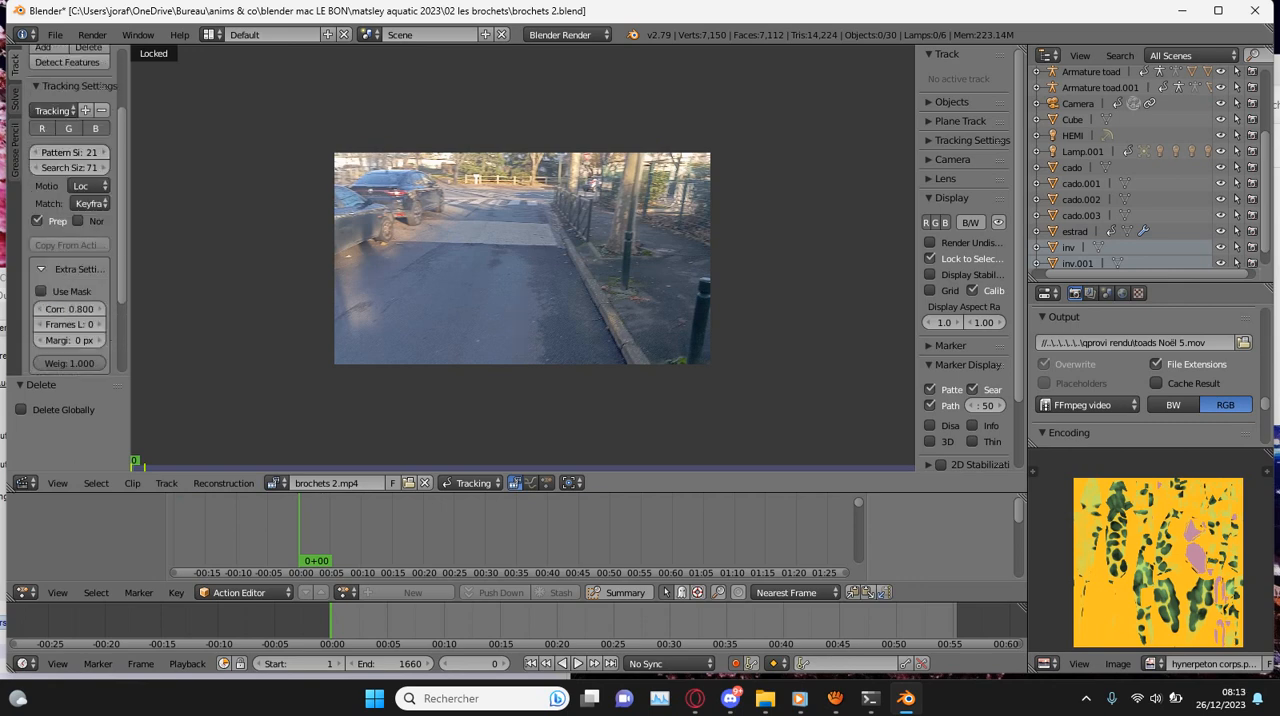
- Save the project over the existing file brochets 2.blend
key("ctrl+s")
key("Return")
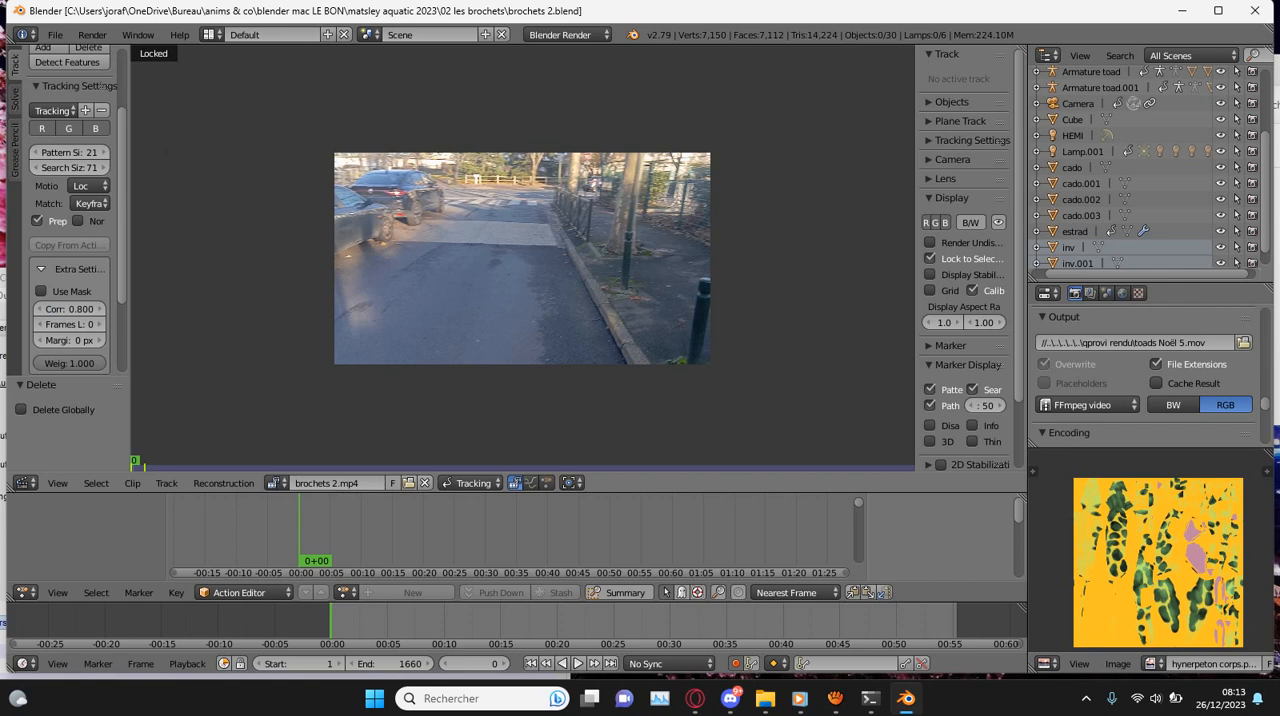
scroll(522, 258, "up", 3)
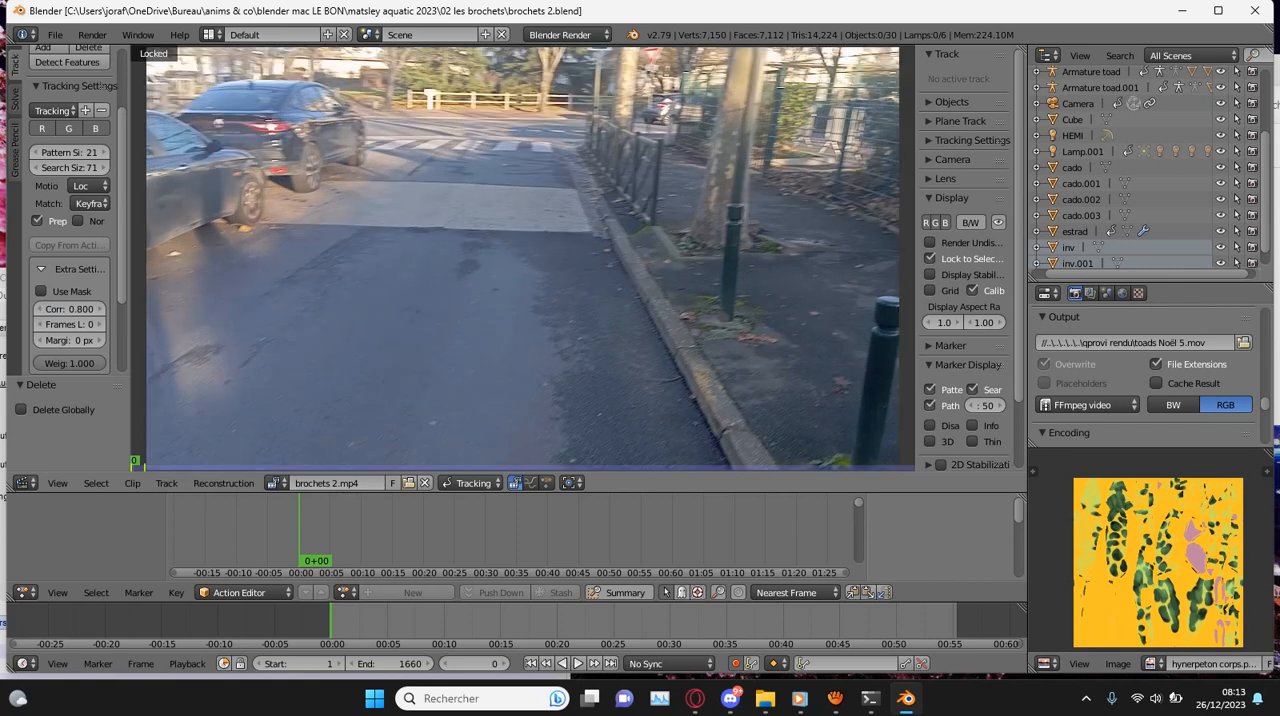
scroll(522, 258, "down", 2)
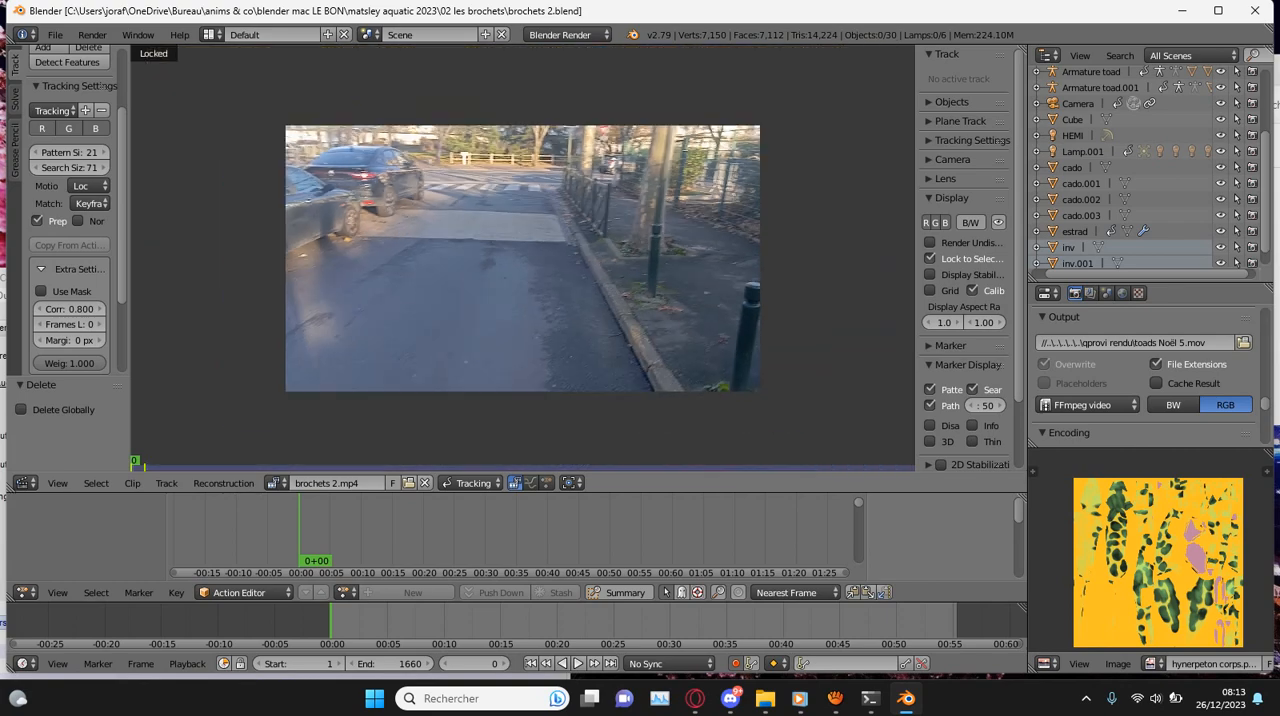
- Match the scene's frame range to the length of the loaded clip
left_click(331, 622)
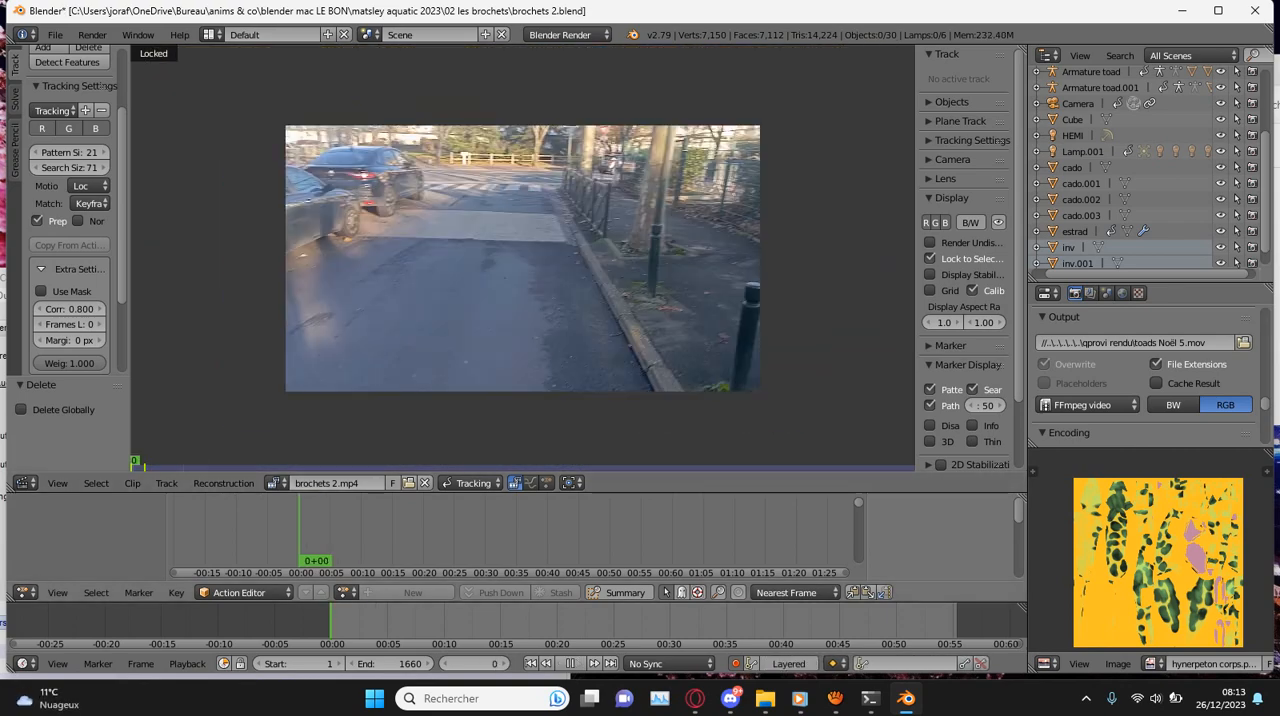
scroll(68, 220, "up", 3)
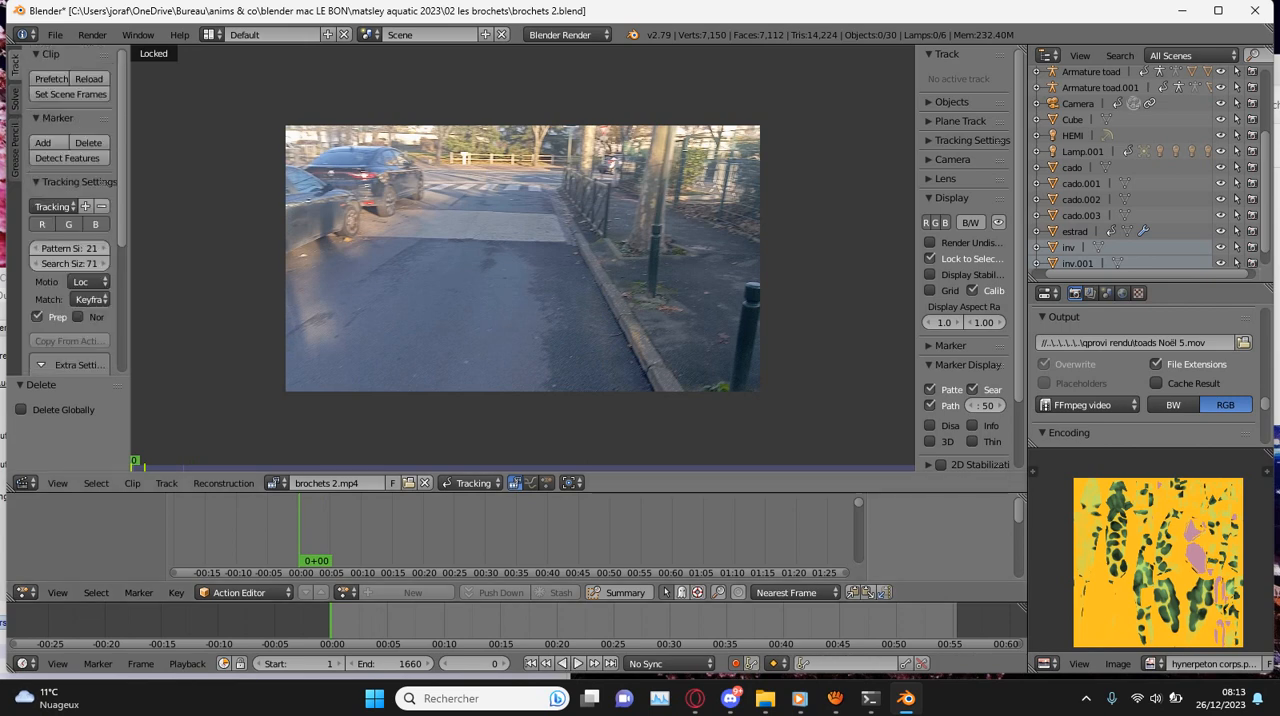
scroll(88, 150, "down", 2)
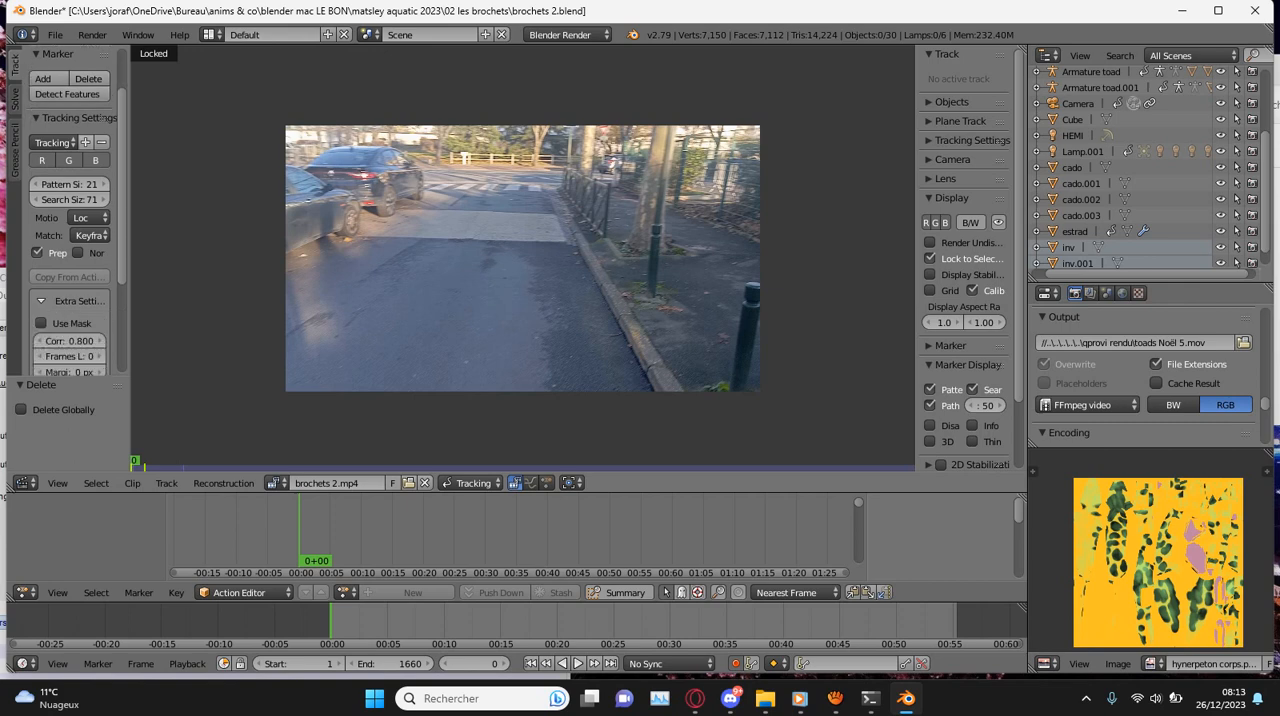
scroll(88, 150, "up", 2)
left_click(70, 94)
scroll(400, 280, "up", 2)
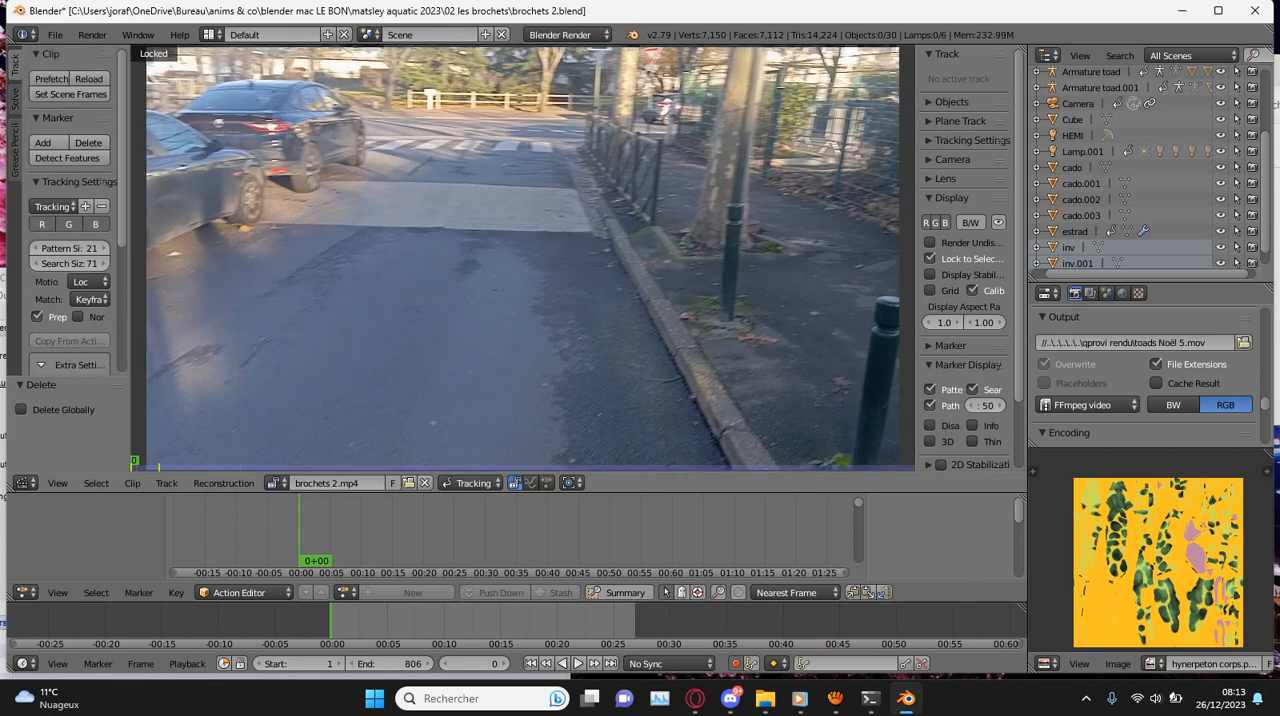
- Inspect the street footage at frame 0 and start a short playback of the clip
scroll(478, 624, "up", 2)
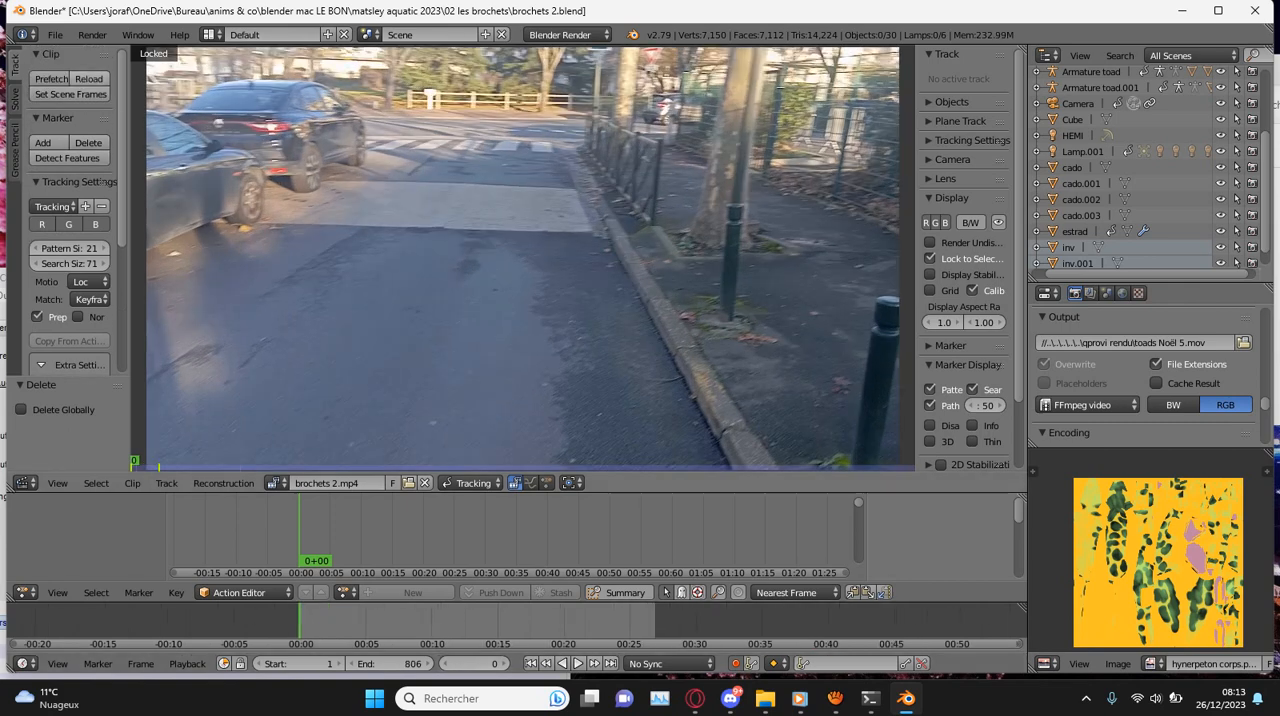
scroll(522, 258, "down", 3)
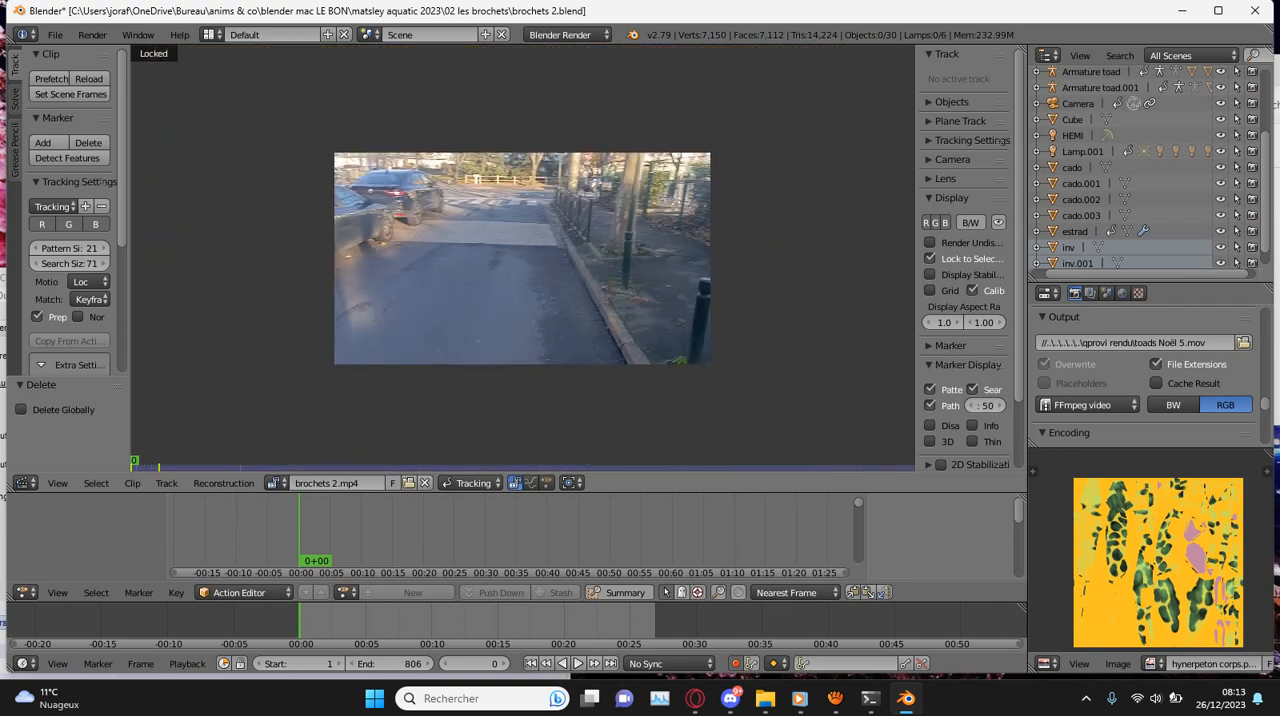
scroll(522, 258, "up", 3)
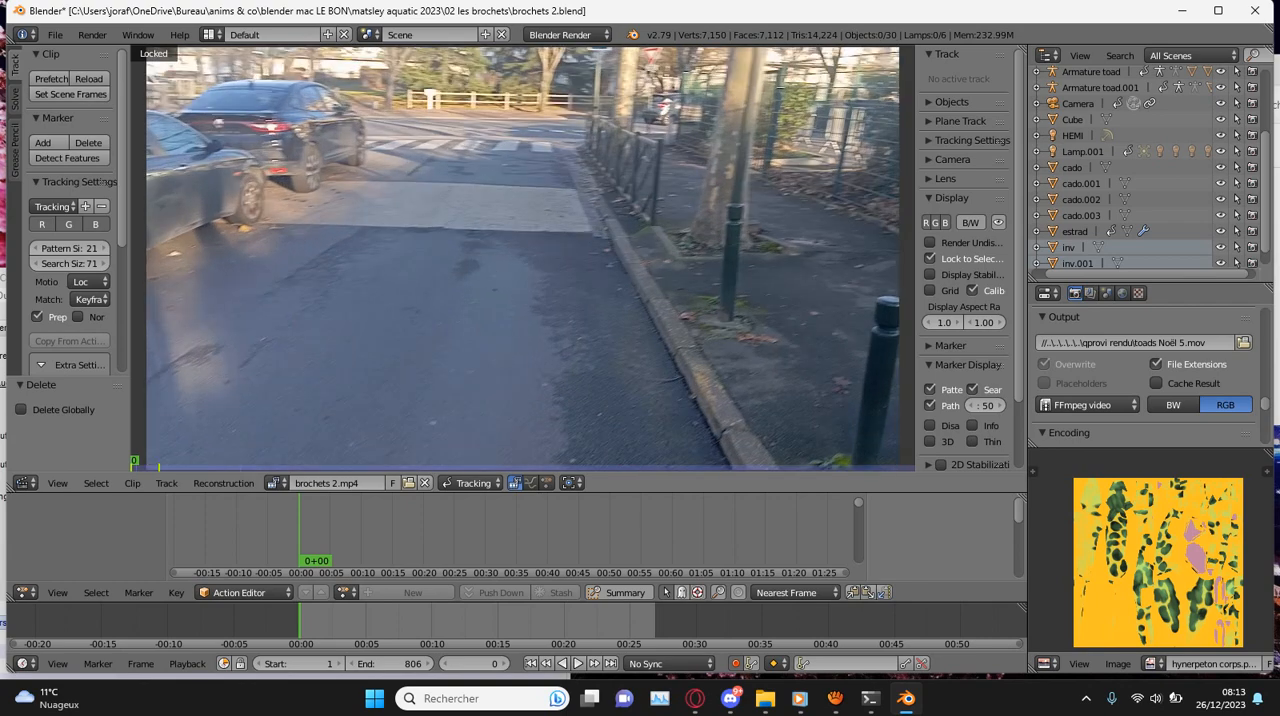
scroll(522, 258, "down", 1)
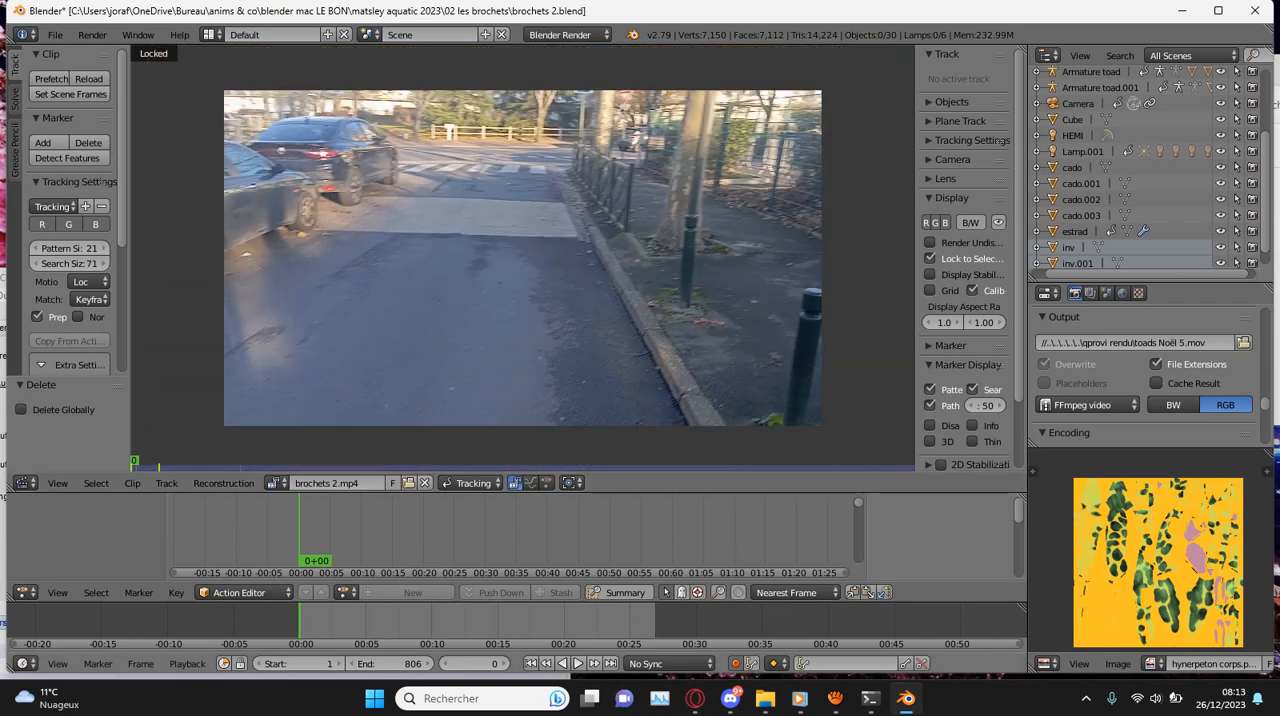
key("alt+a")
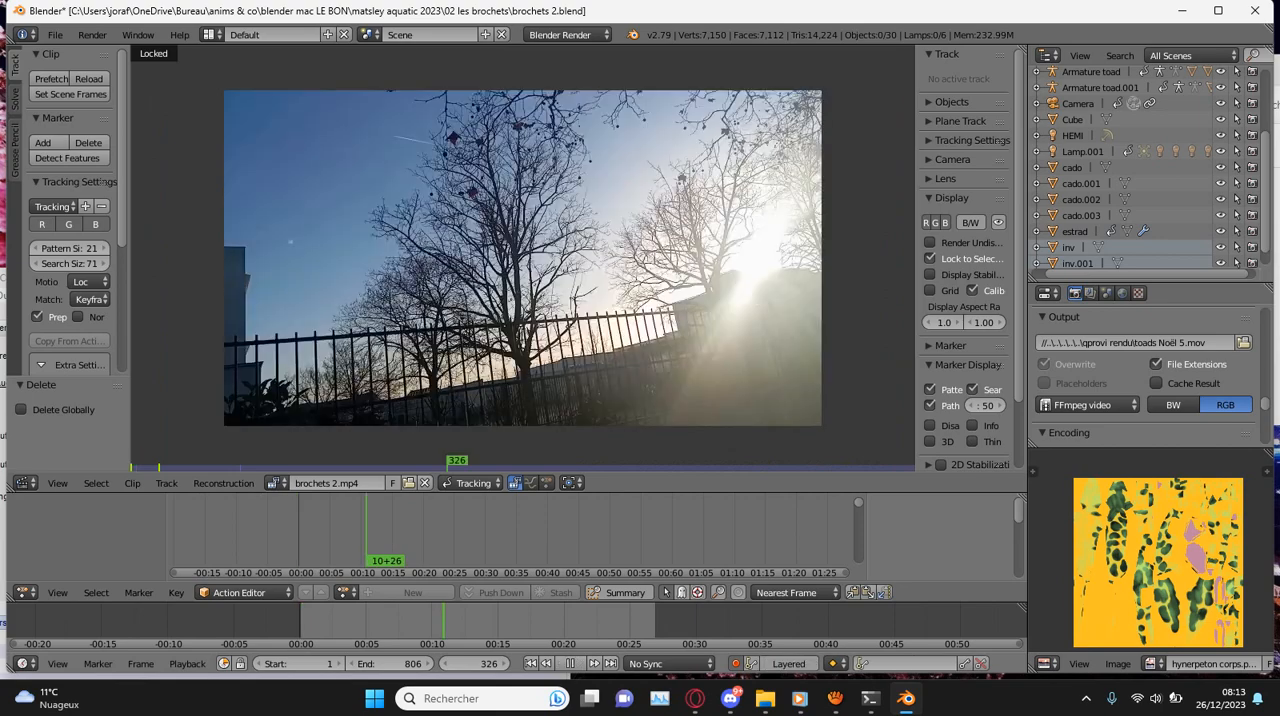
key("Escape")
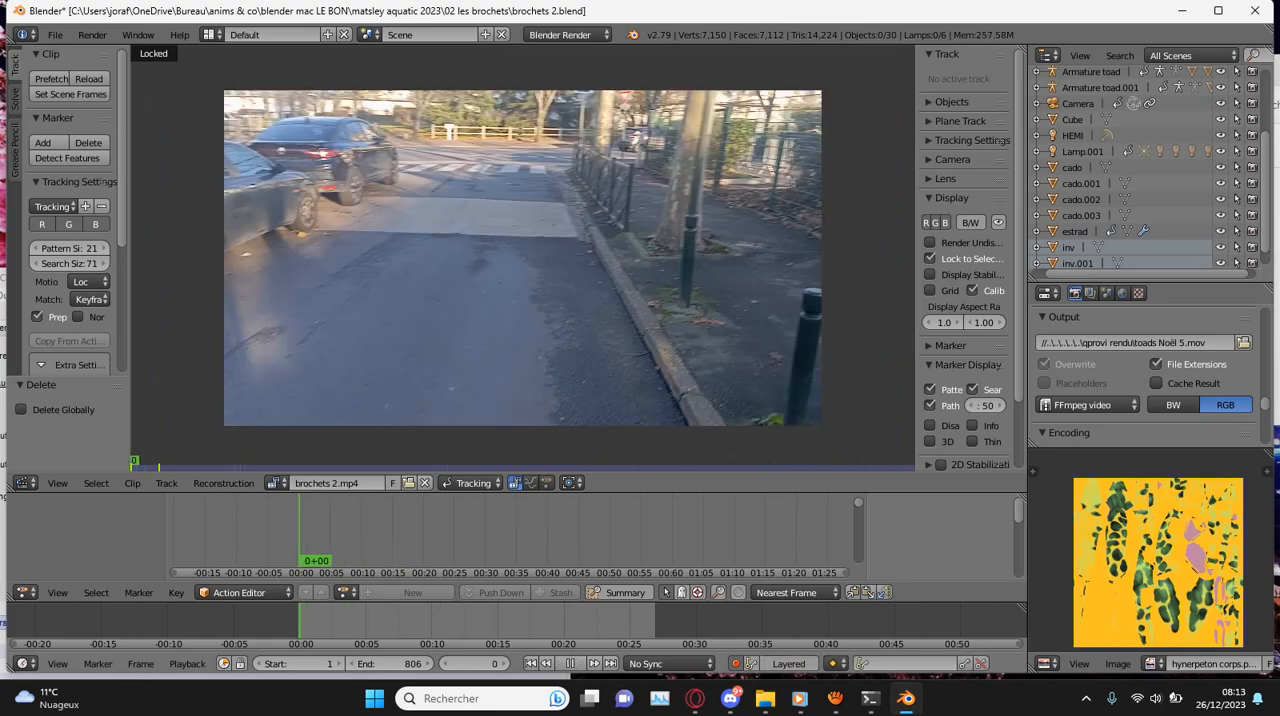
- Place a tracking marker beside the dark car's rear wheel, with a pattern area about 61 by 61 pixels
left_click(385, 184, "ctrl")
scroll(500, 240, "up", 5)
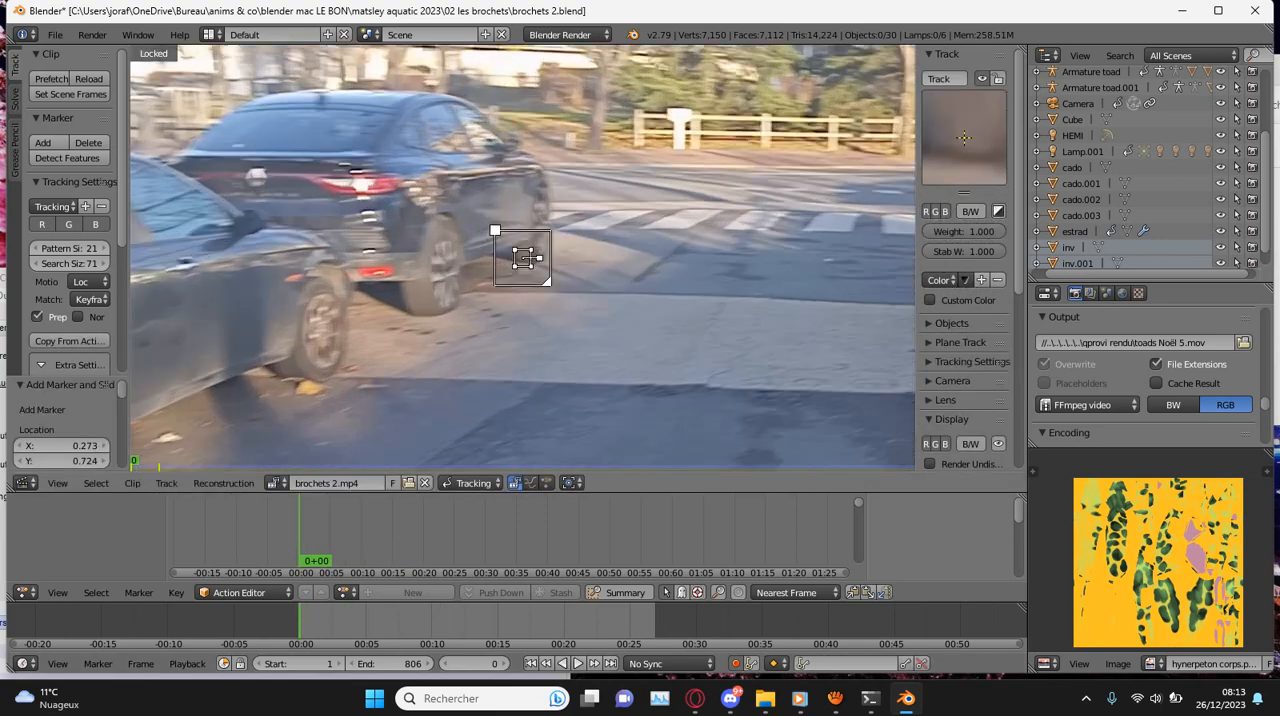
key("s")
left_click(741, 323)
key("g")
left_click(661, 345)
key("s")
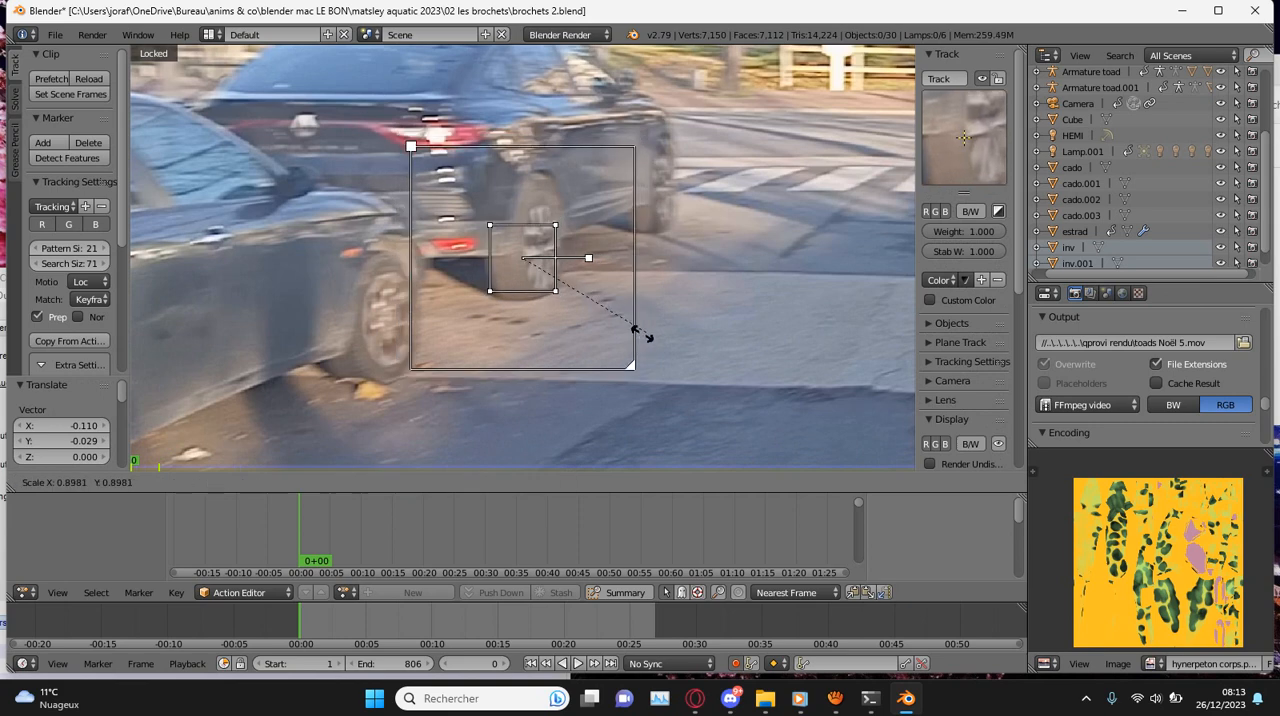
left_click(637, 330)
key("g")
left_click(576, 340)
- Set the marker's search area to 231.71 wide and 146.71 high
scroll(965, 260, "down", 8)
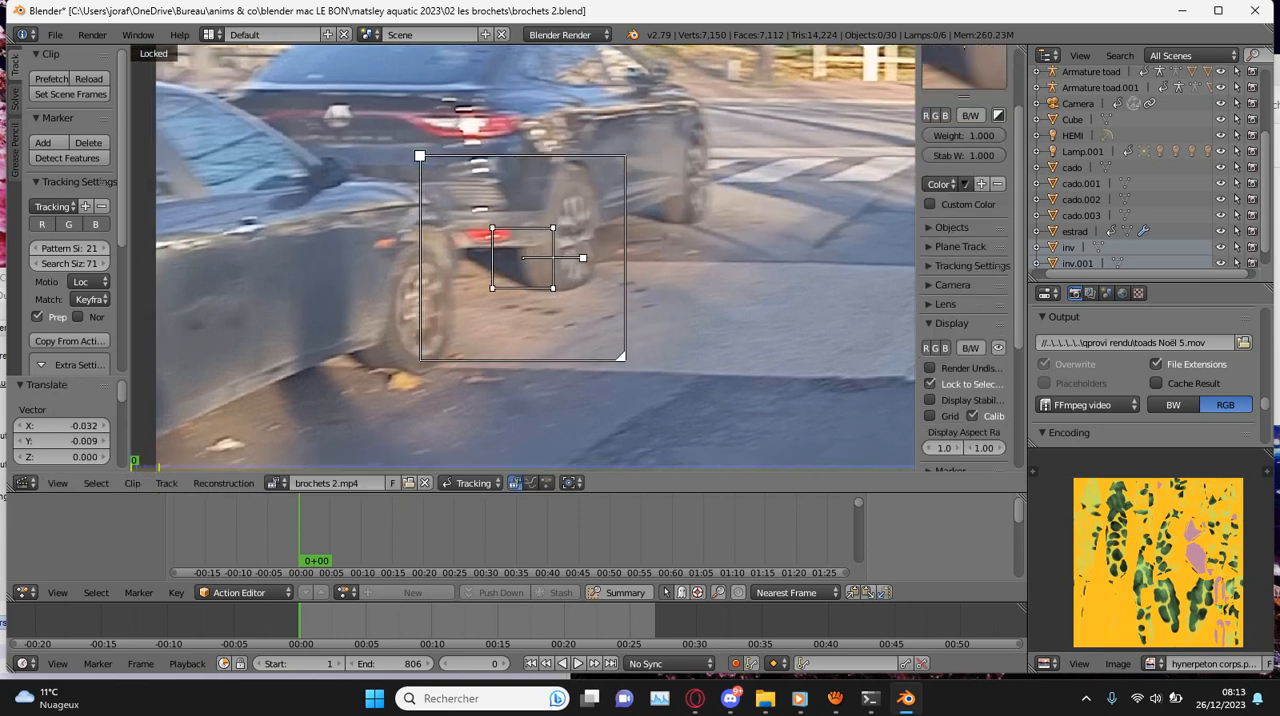
left_click(950, 266)
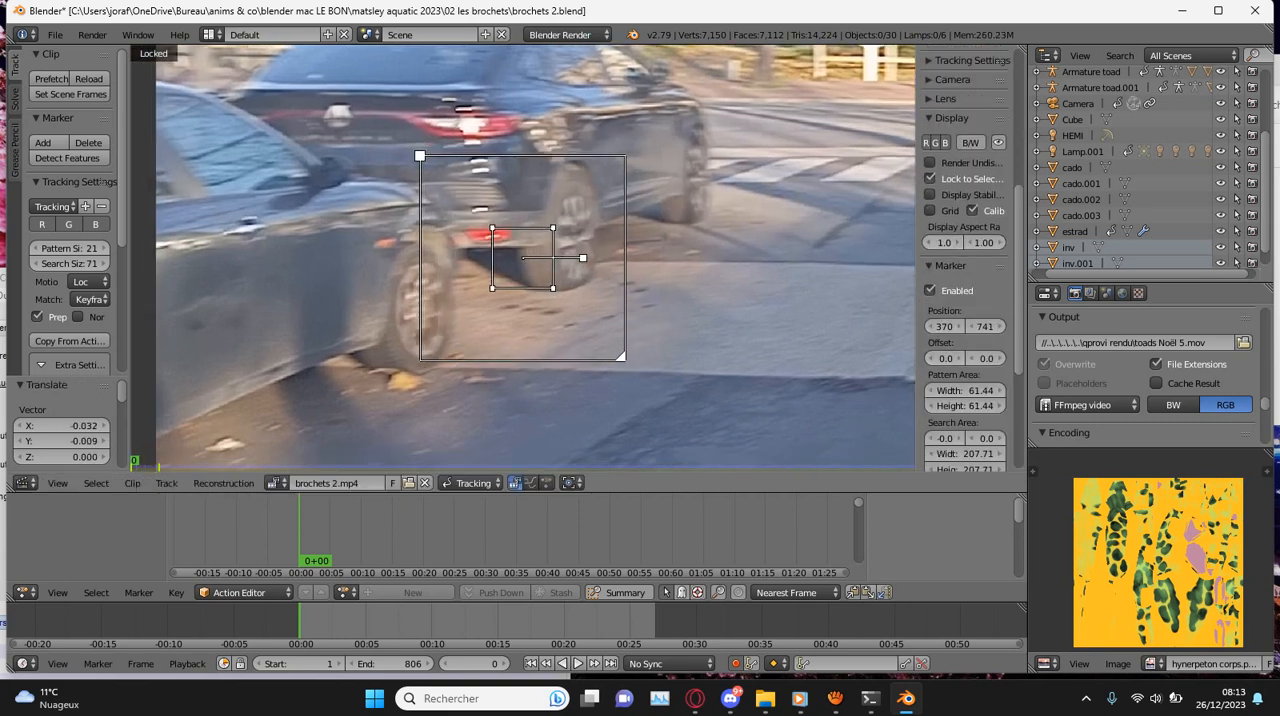
scroll(965, 374, "down", 3)
mouse_move(965, 374)
left_mouse_down()
mouse_move(922, 374)
mouse_move(981, 357)
left_mouse_up()
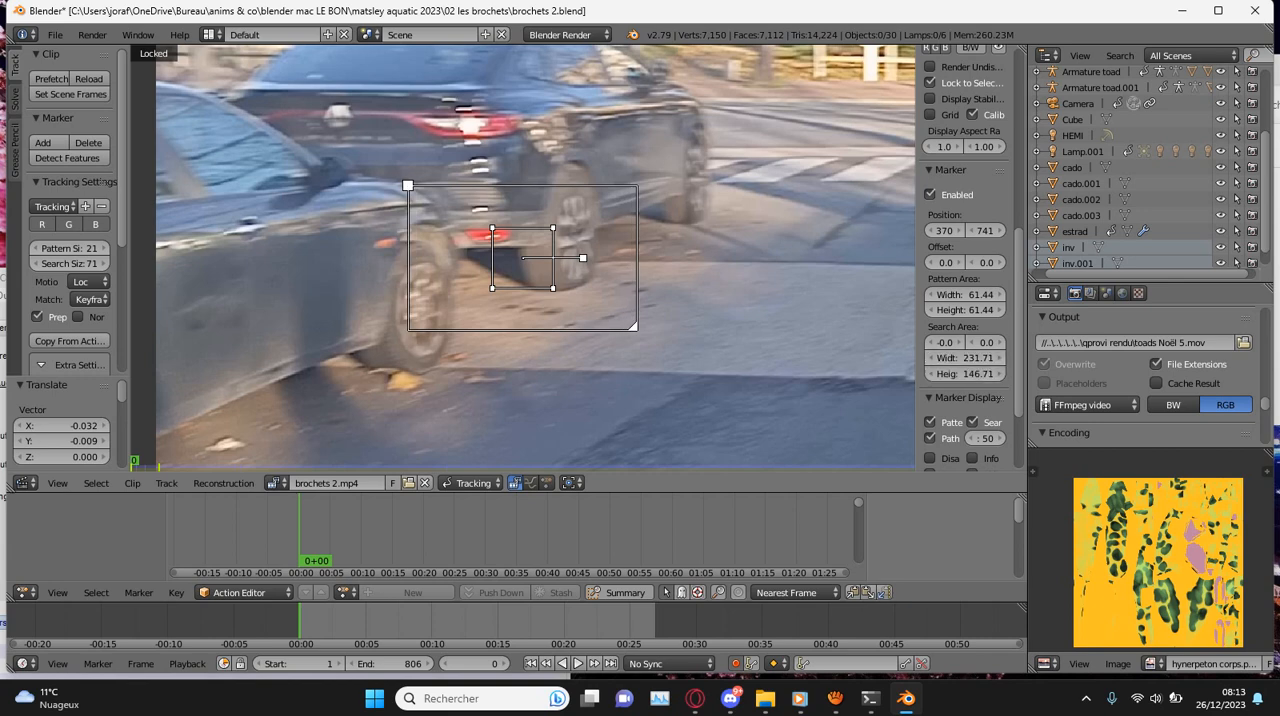
- Track the marker forward from frame 0 and hide both side panels of the clip editor
key("ctrl+t")
key("t")
key("n")
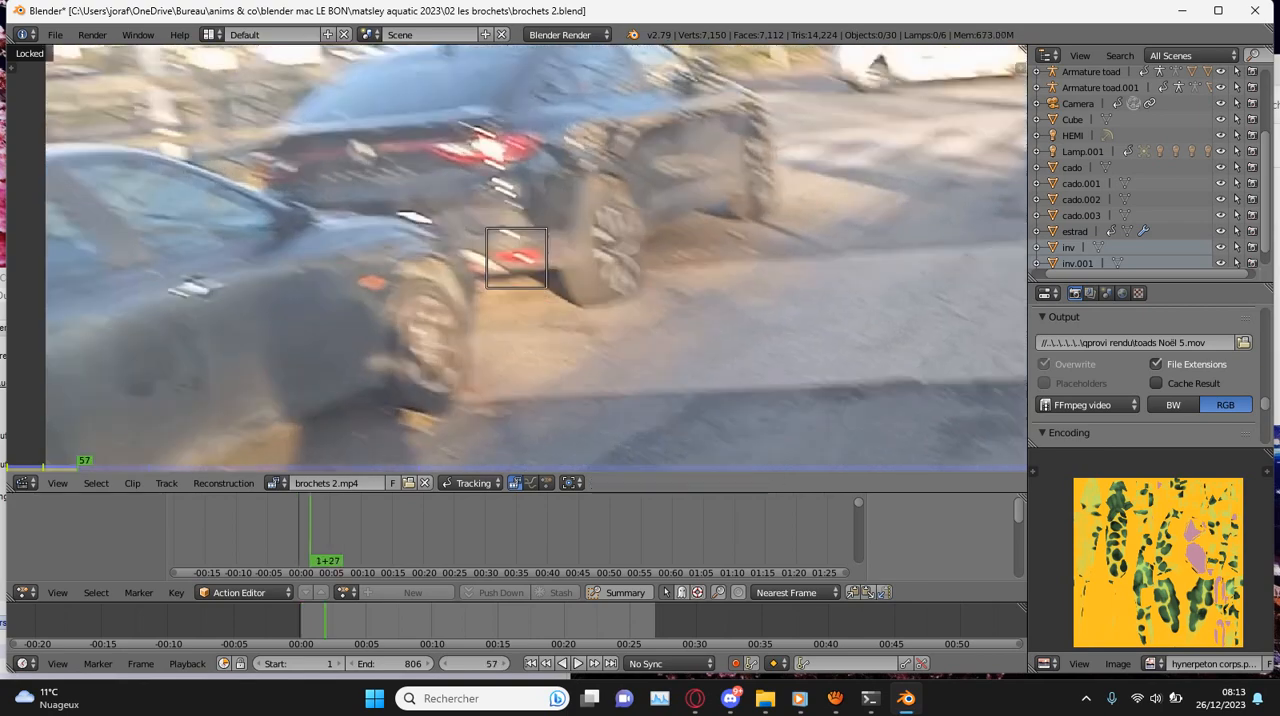
- Continue tracking the marker forward from frame 57, nudging its position slightly at frame 77 before resuming
key("ctrl+t")
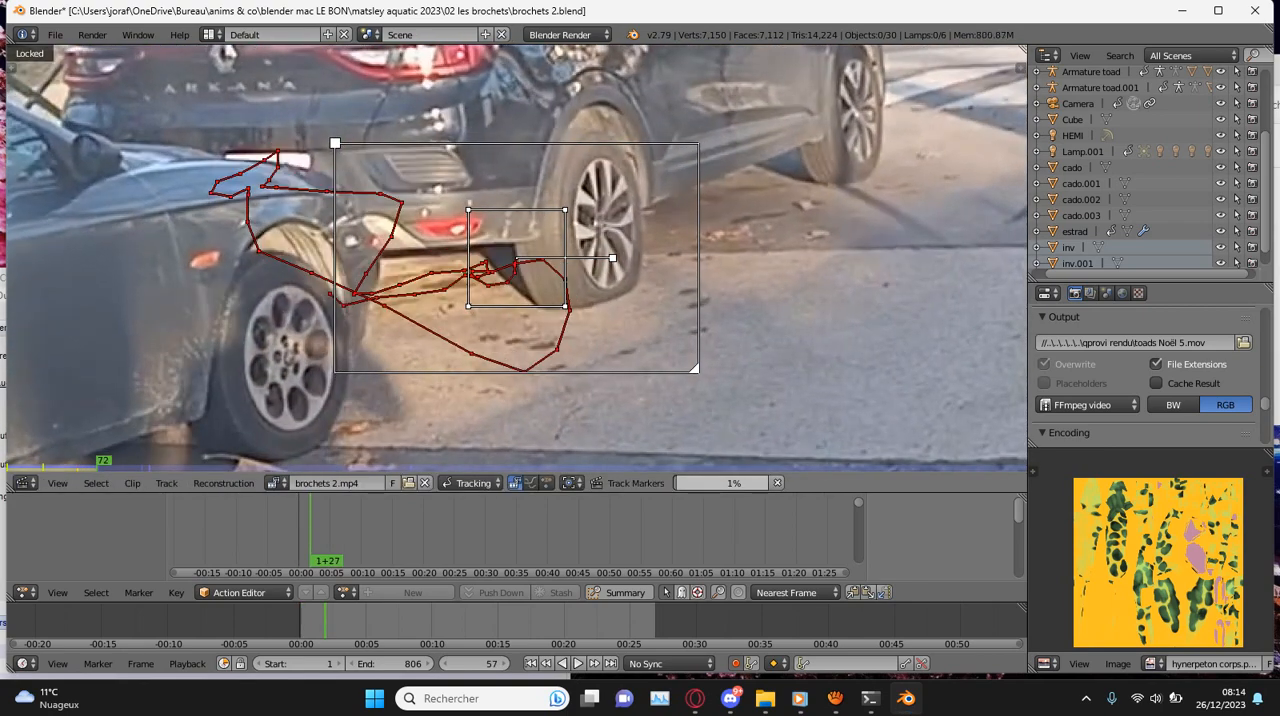
key("g")
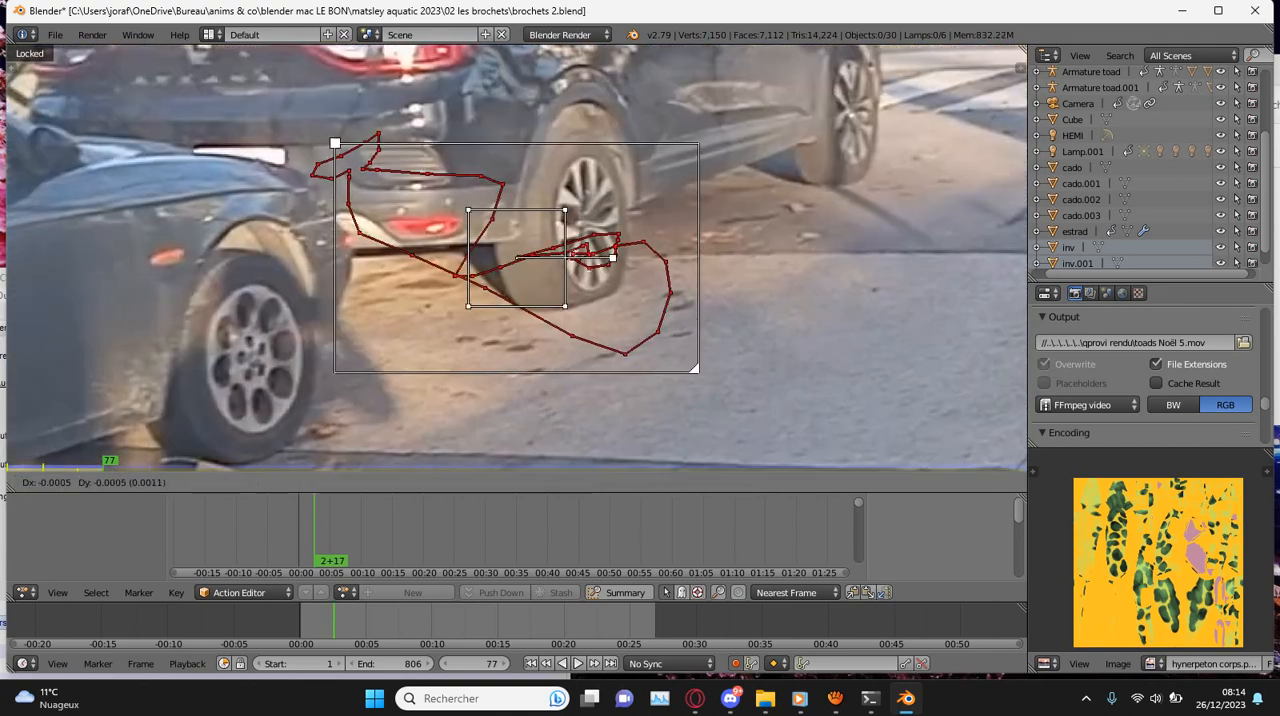
key("Return")
key("ctrl+t")
- Inspect the marker at frame 105 and play the clip to review its tracked path
scroll(517, 258, "down", 3)
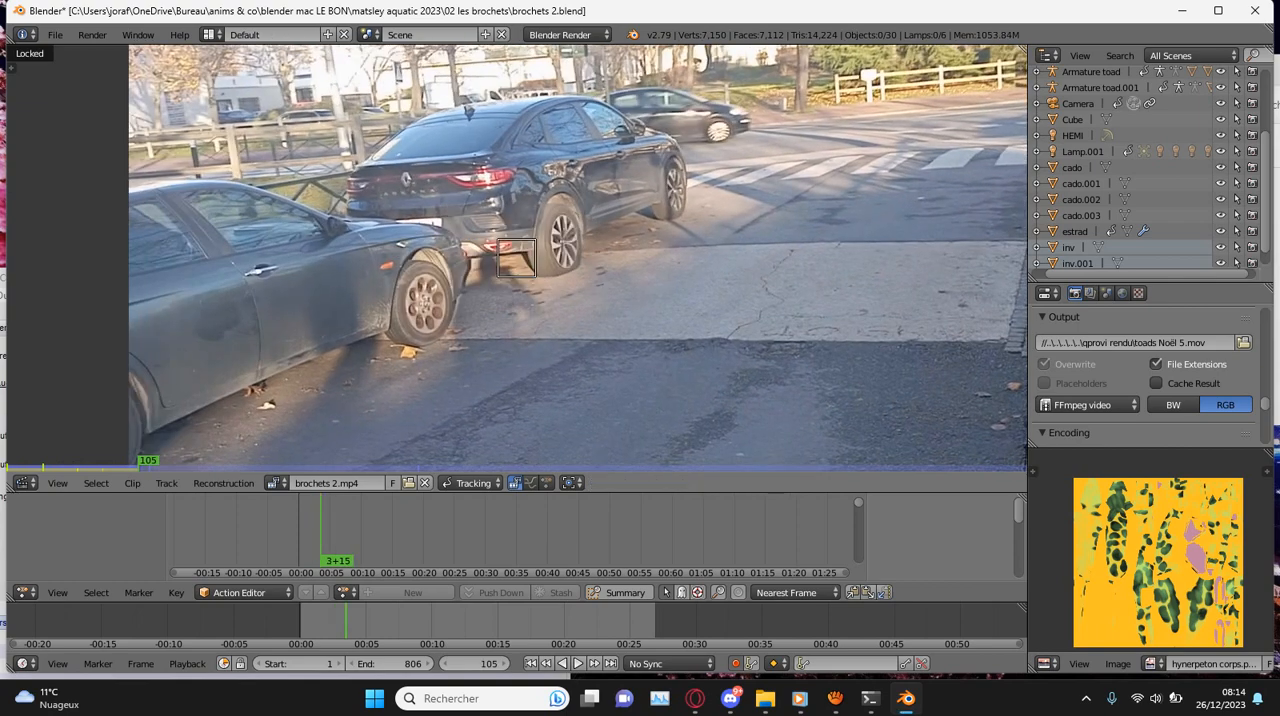
scroll(517, 258, "up", 3)
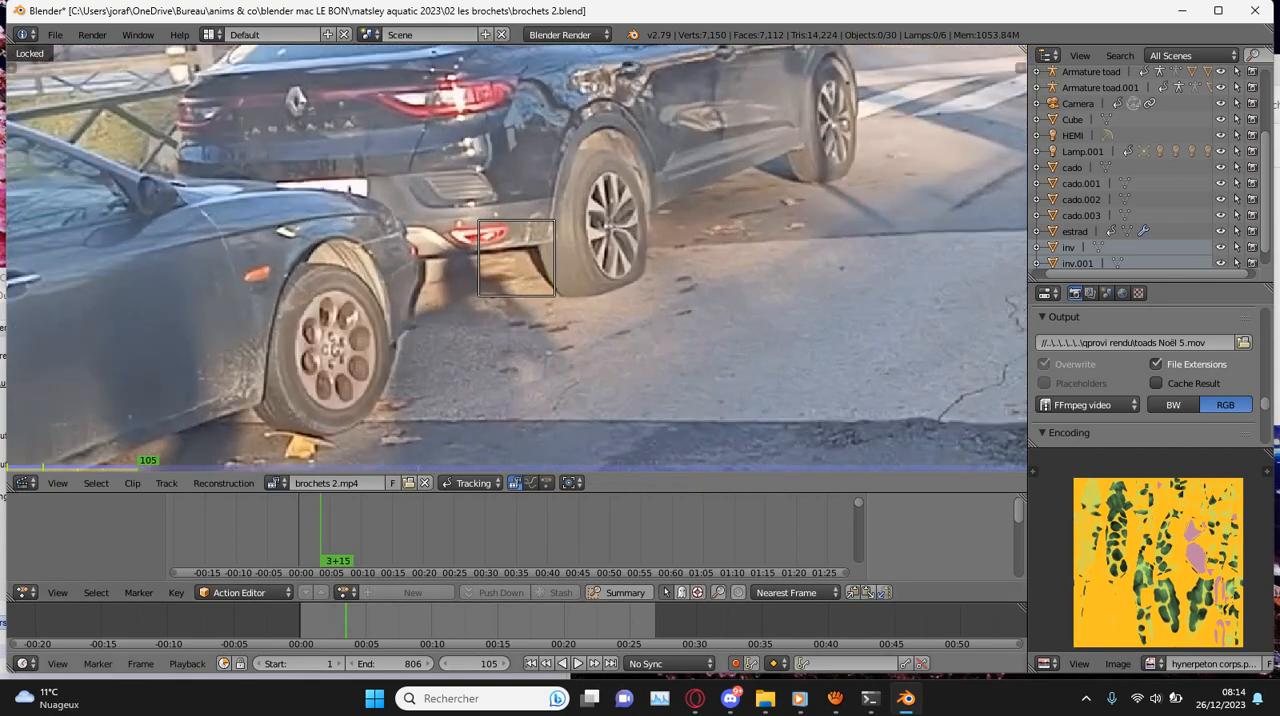
key("alt+shift+a")
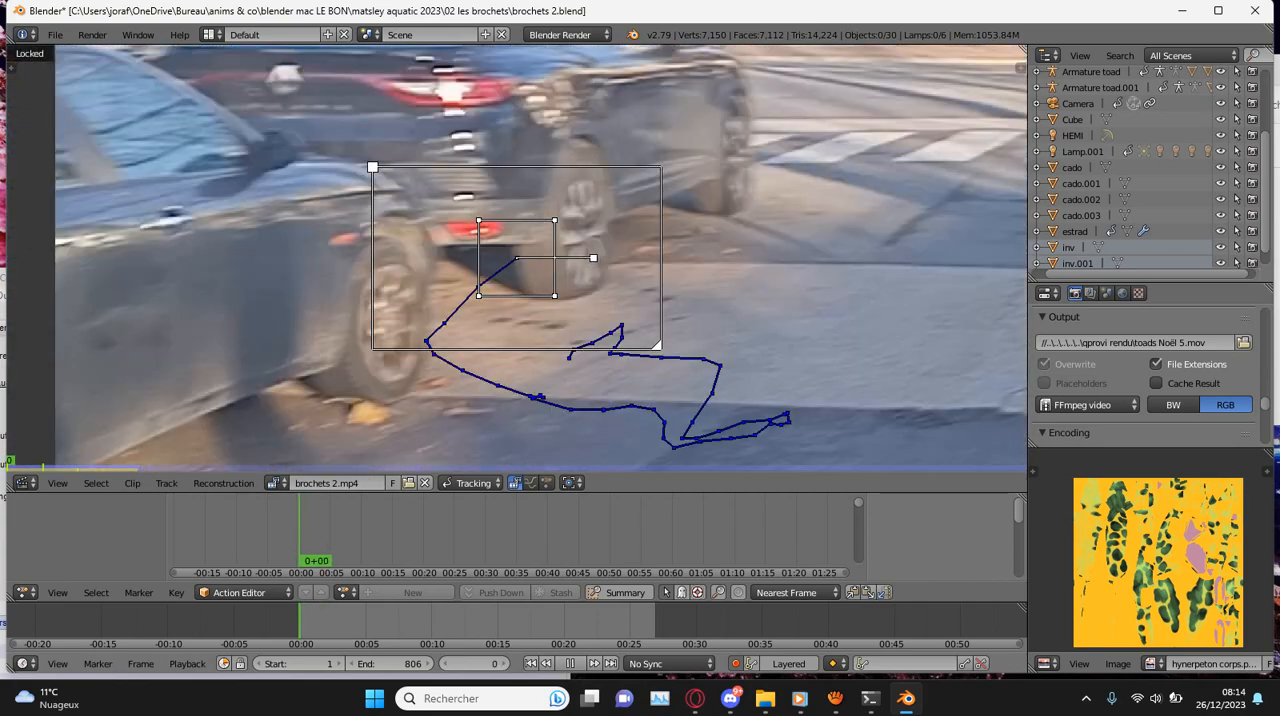
- Stop the review playback, step through the frames around 103, and reposition the tracking marker at frame 104
left_click_drag(299, 622, 331, 622)
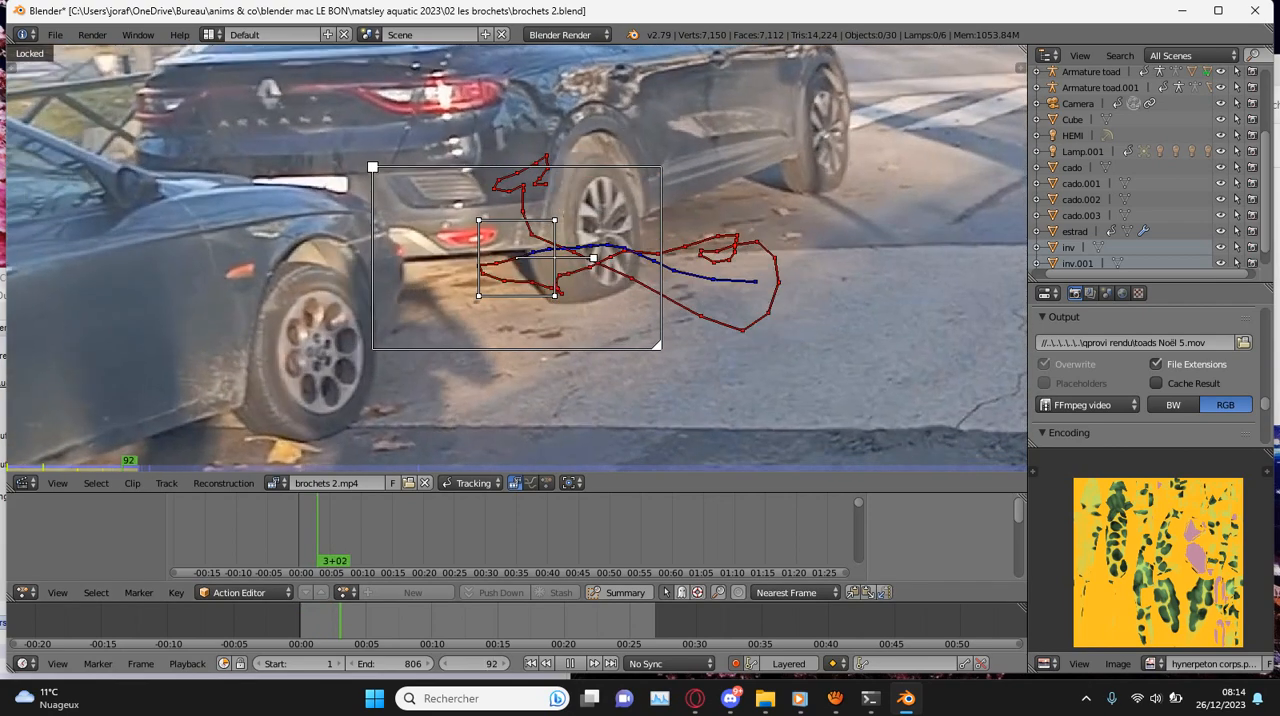
key("alt+a")
key("Left")
key("Left")
key("Right")
key("Right")
key("Right")
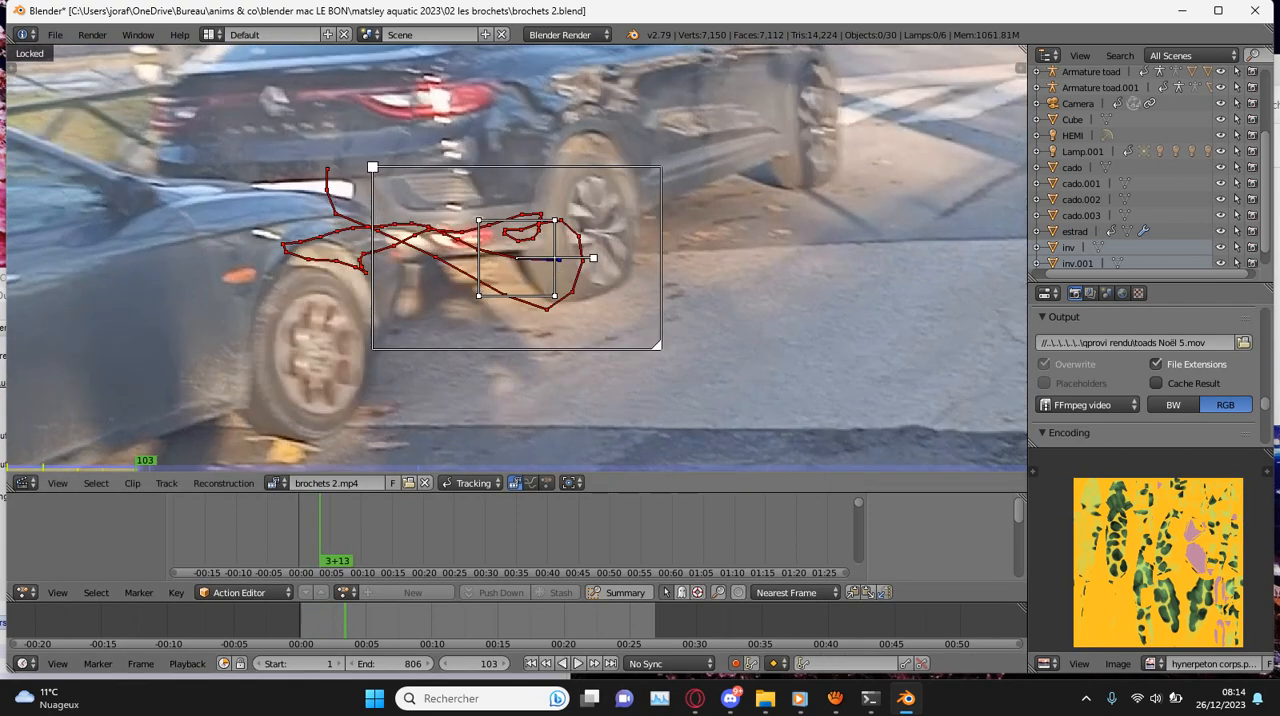
scroll(668, 250, "up", 3)
key("g")
key("Return")
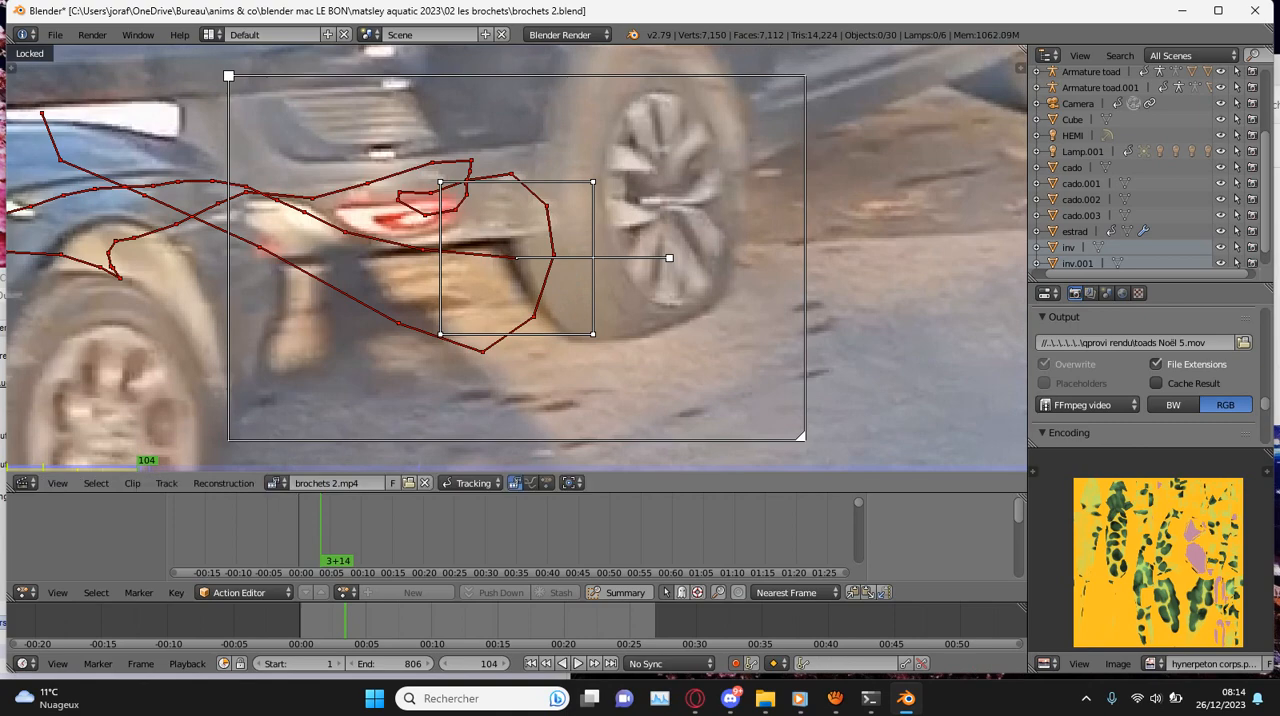
- Track the marker forward from frame 104, correct its position at frame 108, and resume tracking to frame 112
key("ctrl+t")
key("g")
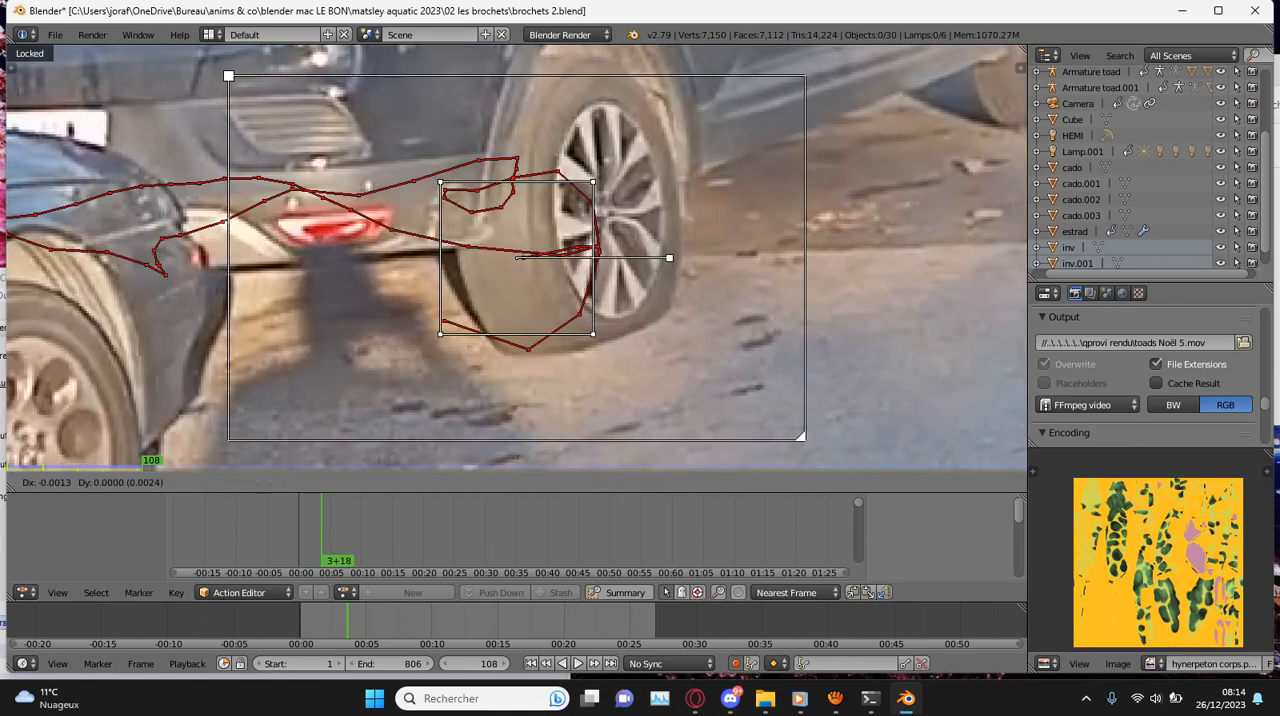
key("Return")
scroll(517, 258, "down", 2)
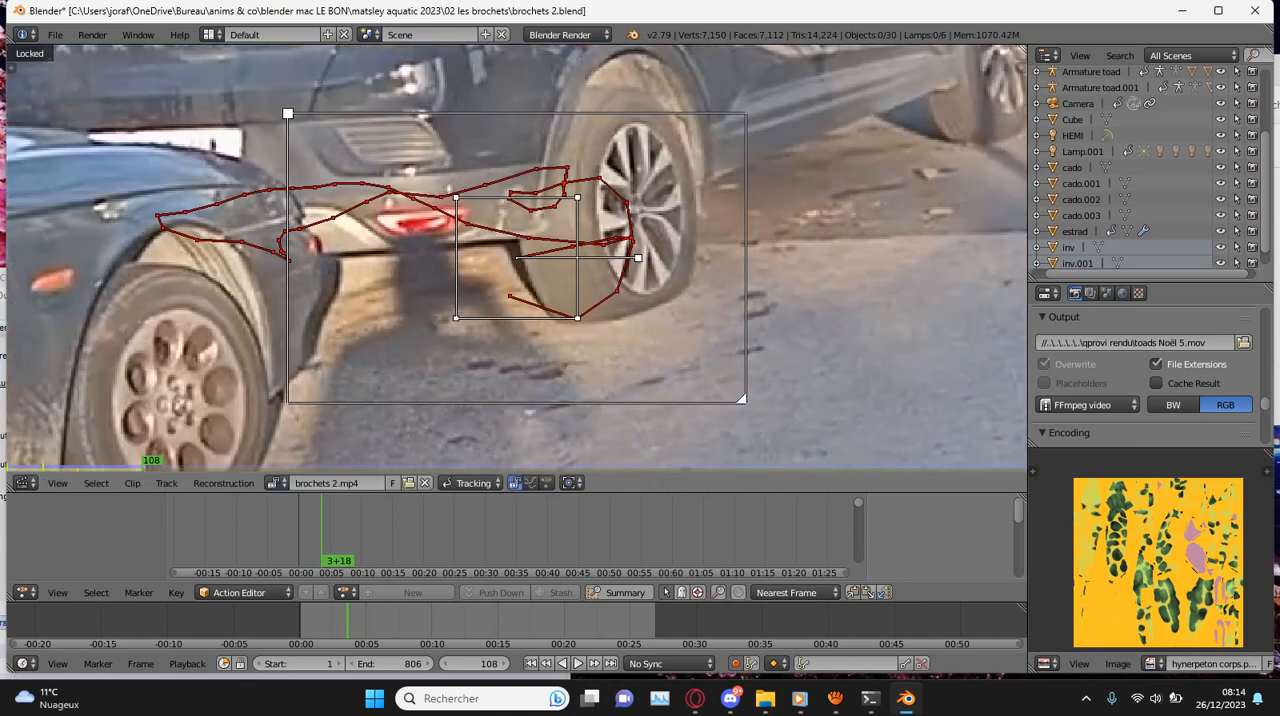
key("ctrl+t")
key("ctrl+t")
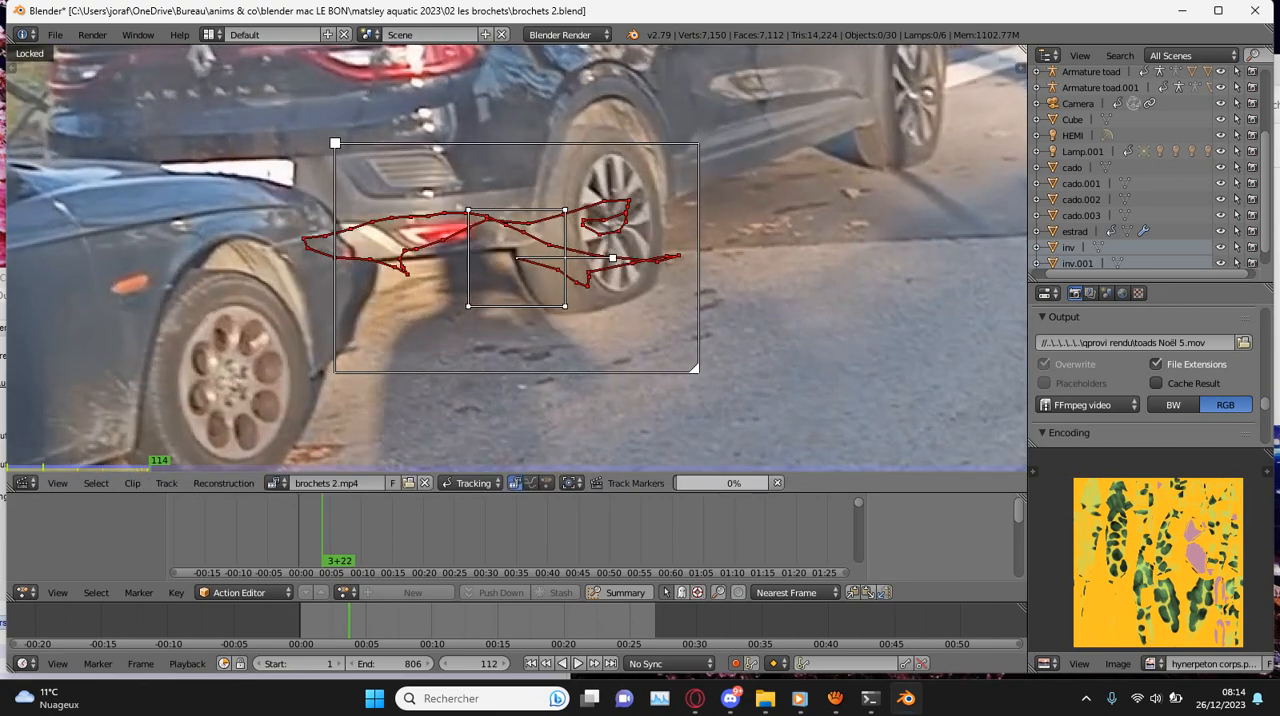
- Reposition the marker at frames 112 and 115, tracking forward after each correction
key("g")
key("Return")
key("ctrl+t")
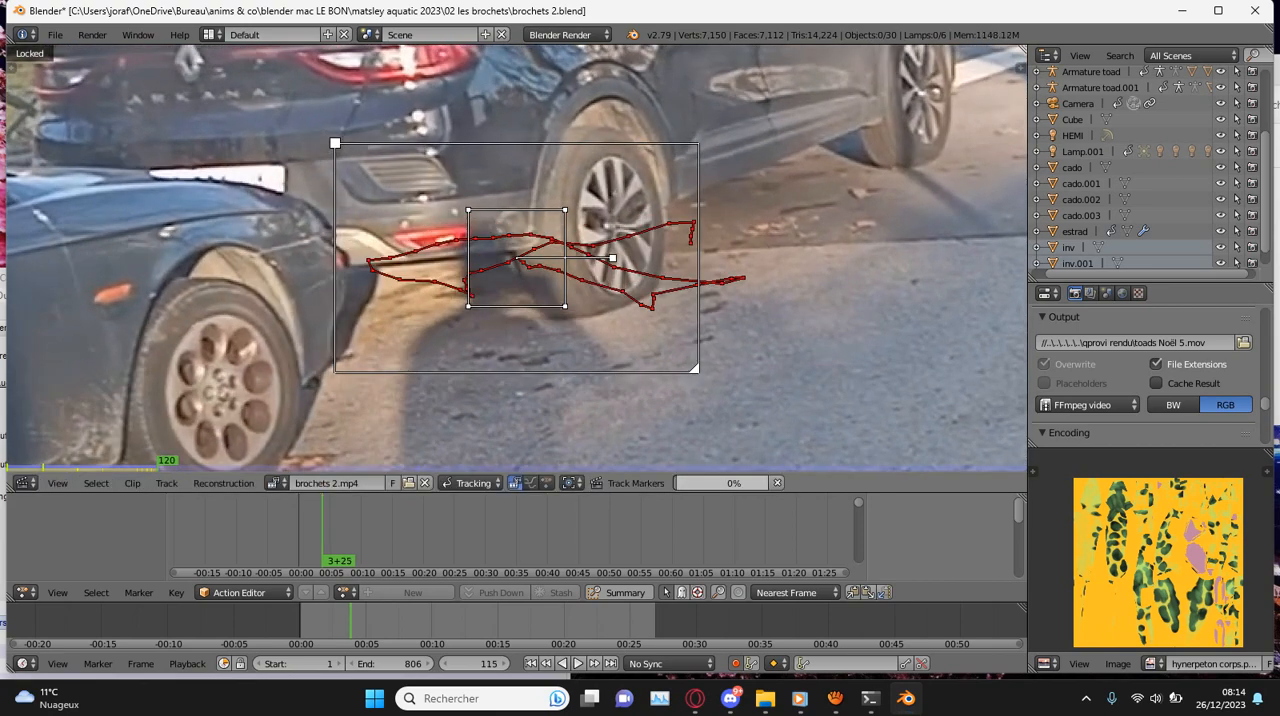
key("g")
key("Return")
key("ctrl+t")
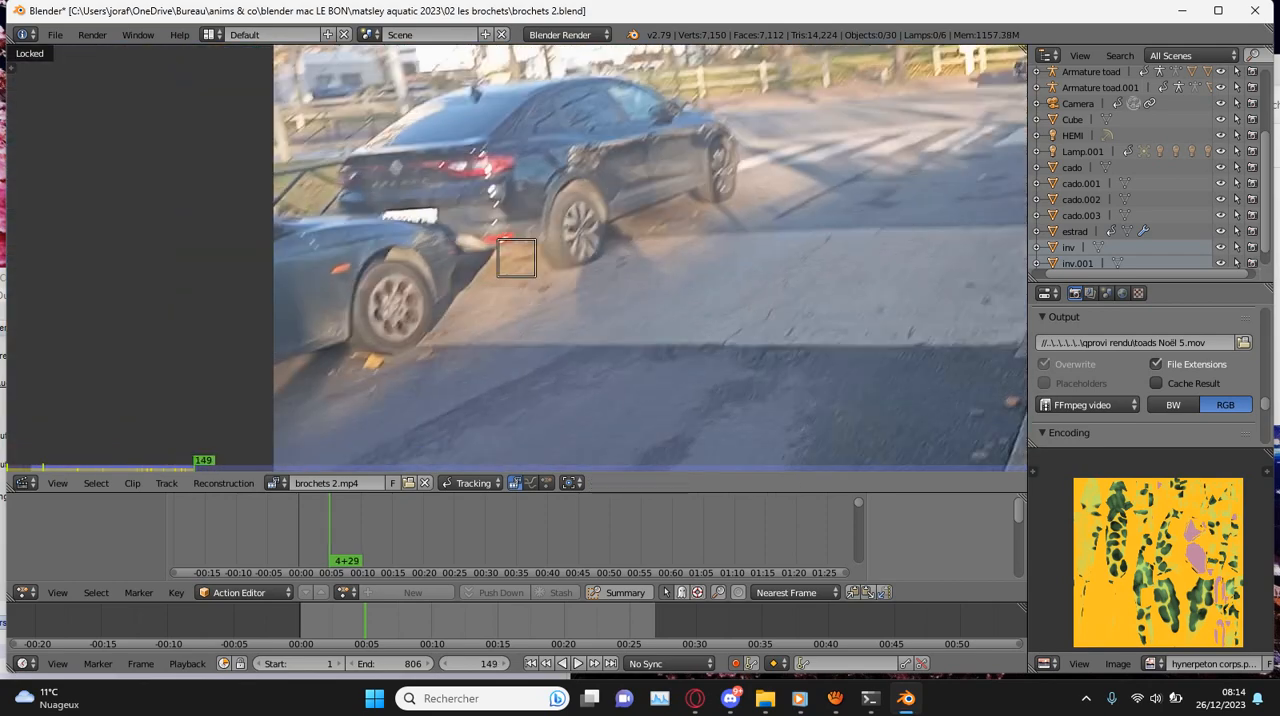
- Correct the marker's position beside the black car's rear wheel at frame 149 and track forward to frame 157
scroll(517, 258, "up", 3)
key("g")
left_click(517, 258)
key("g")
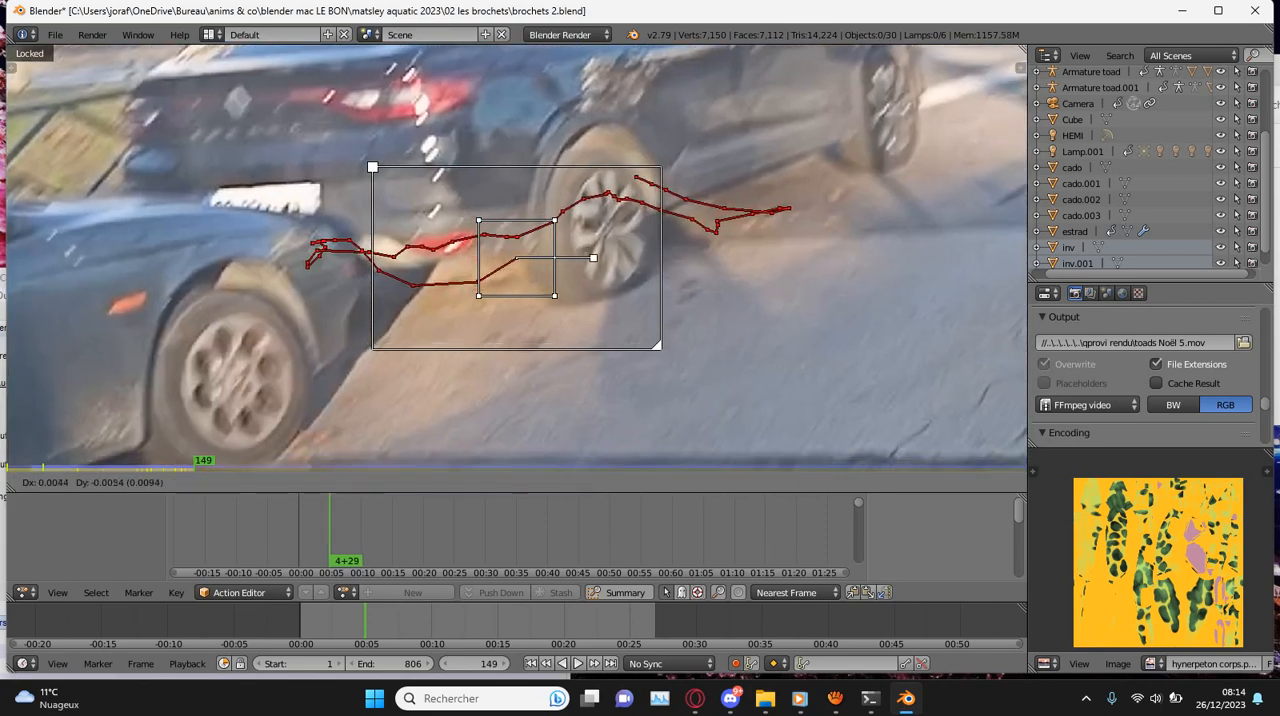
left_click(517, 258)
key("ctrl+t")
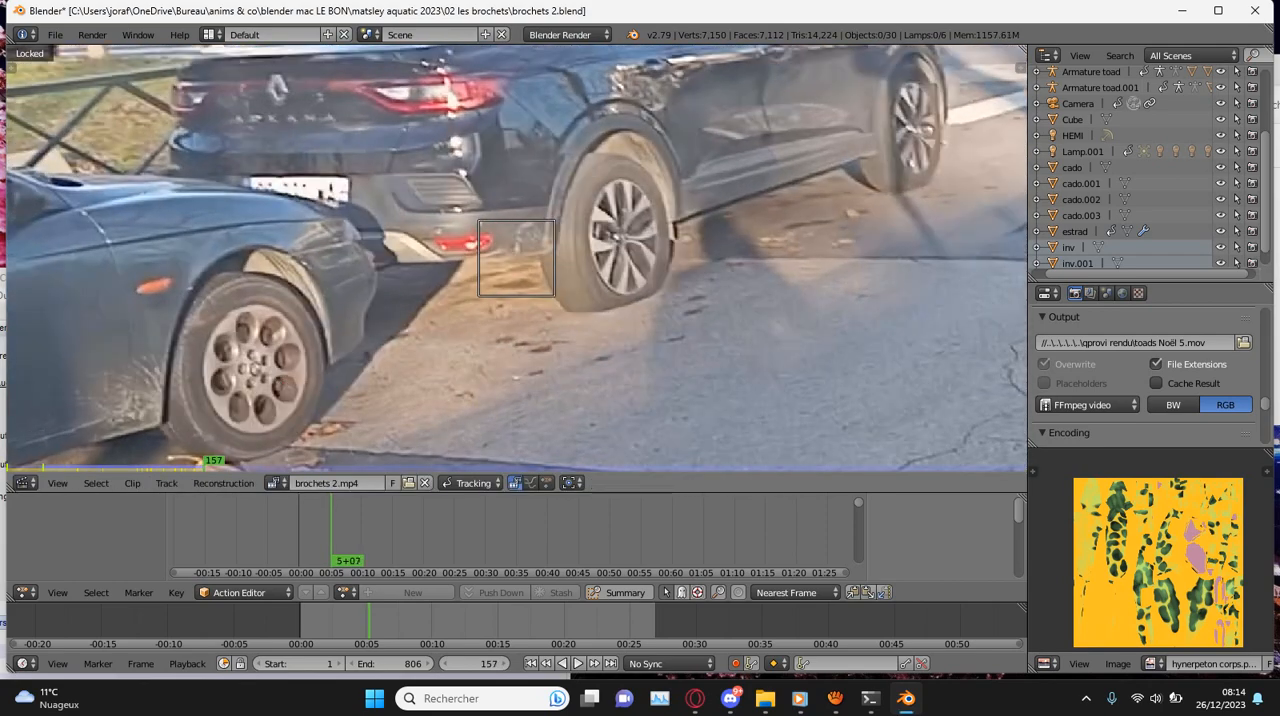
- Continue tracking from frame 157, reposition the marker at frame 189, and resume tracking forward
key("ctrl+t")
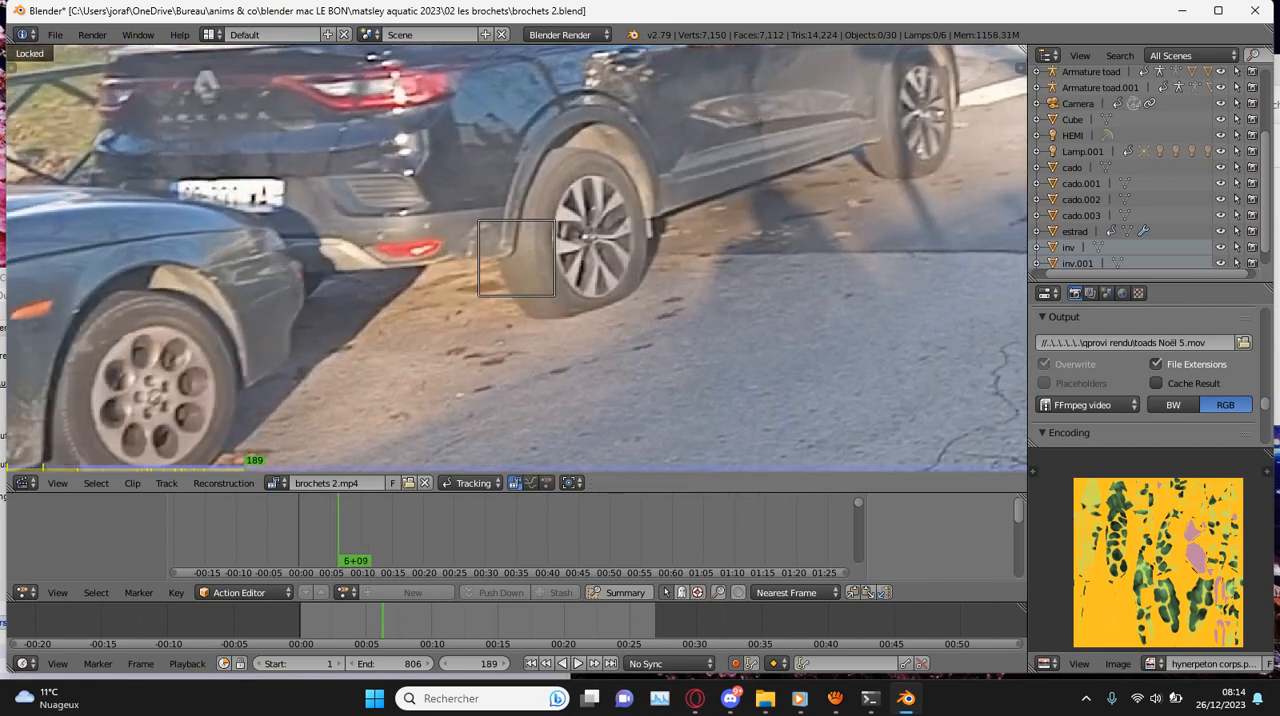
scroll(516, 258, "up", 2)
key("g")
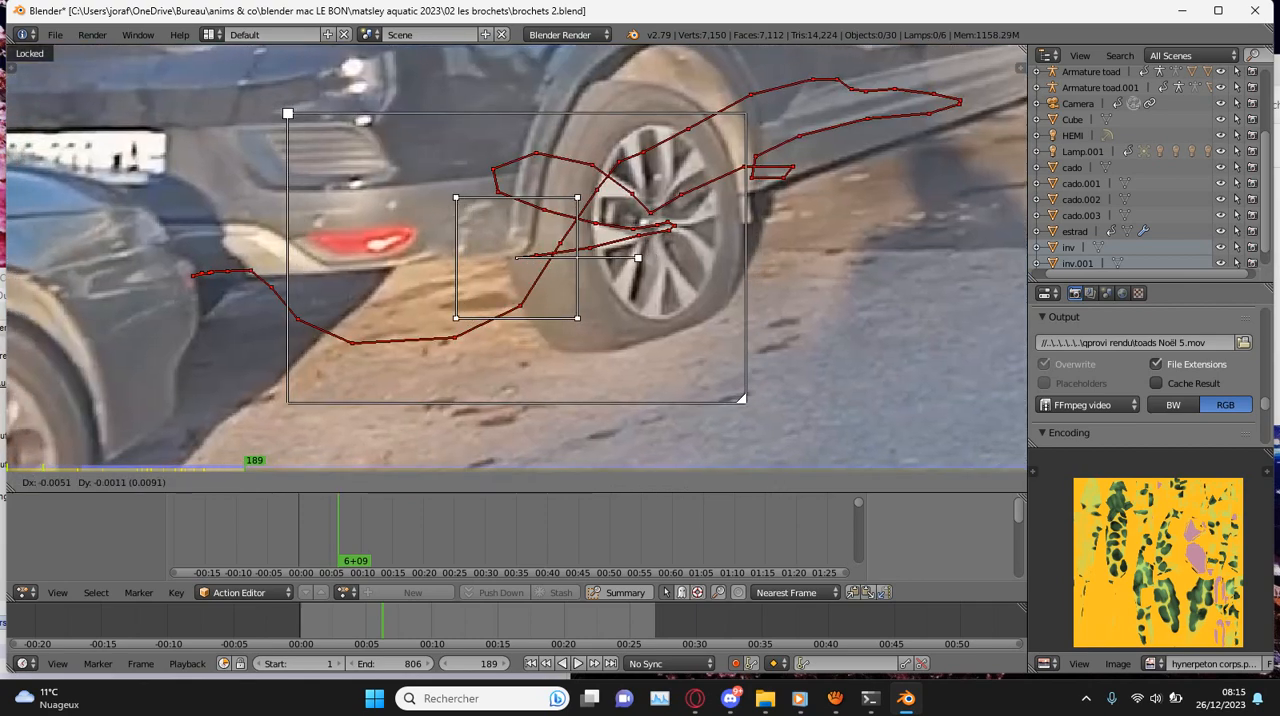
left_click(505, 260)
scroll(516, 258, "down", 3)
key("ctrl+t")
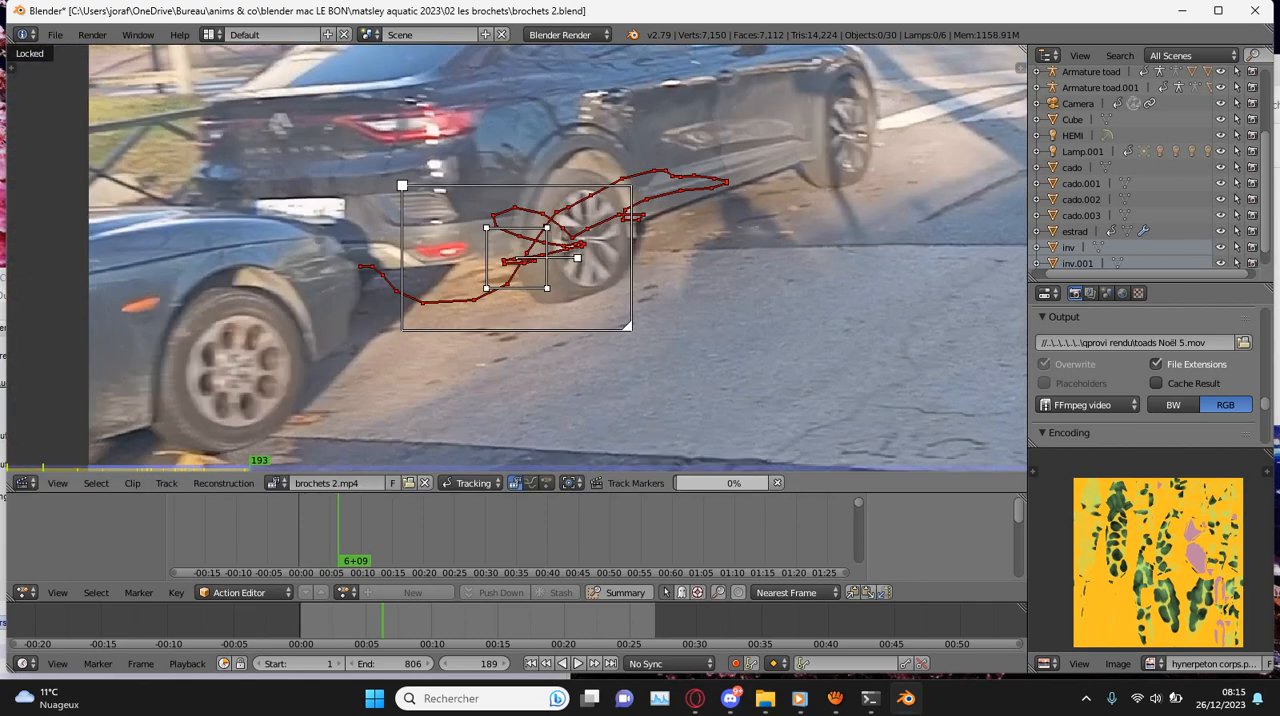
- Realign the marker on the blurred car at frame 195 and track it forward to frame 198
scroll(516, 258, "up", 2)
key("g")
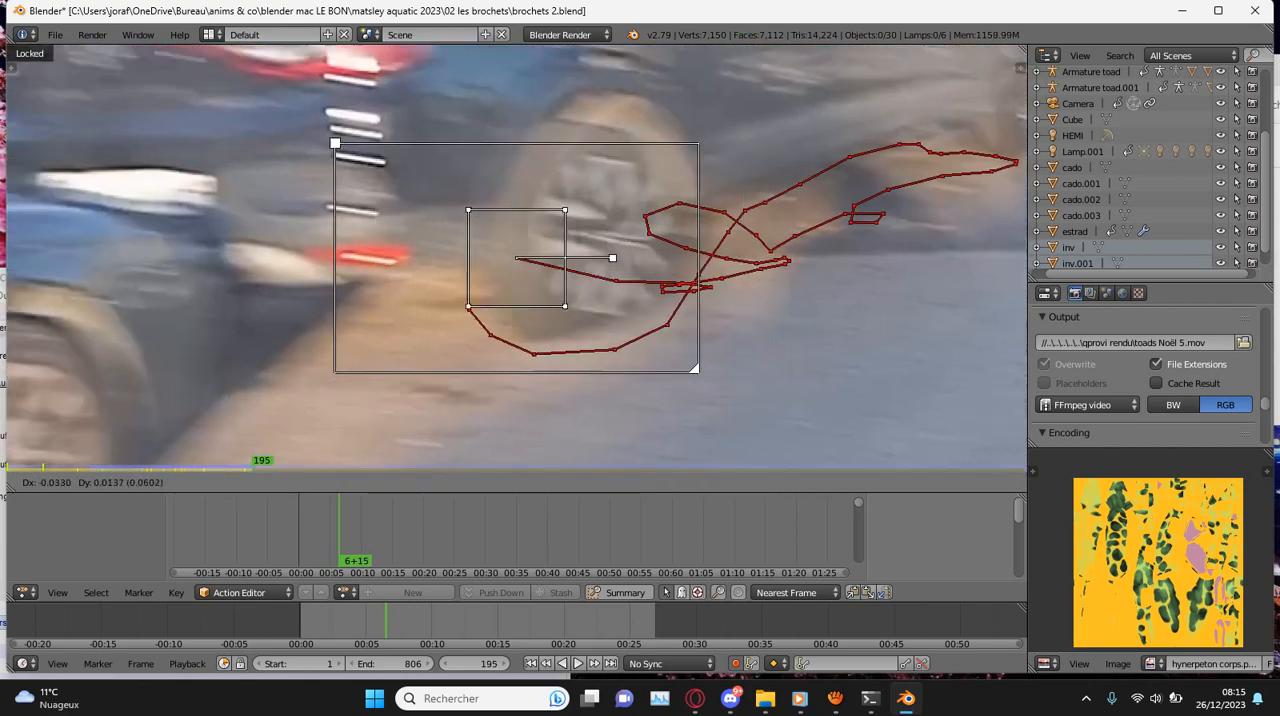
left_click(510, 260)
key("ctrl+t")
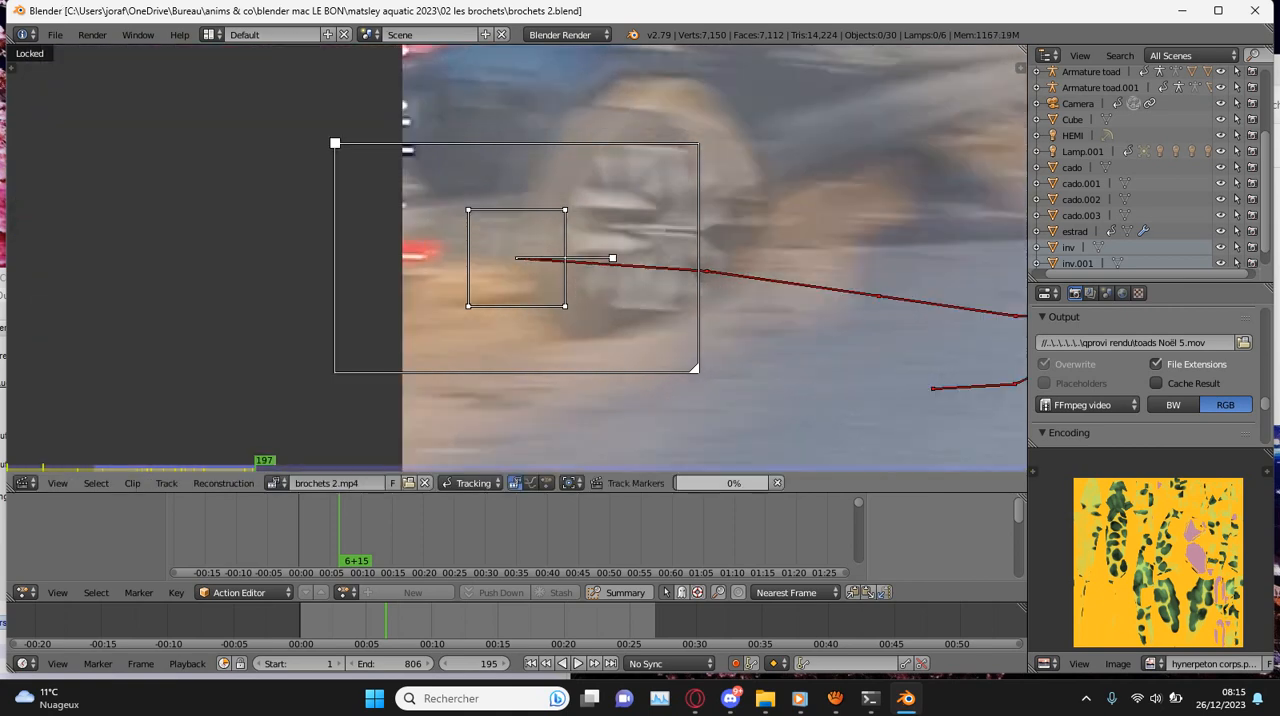
scroll(516, 258, "down", 2)
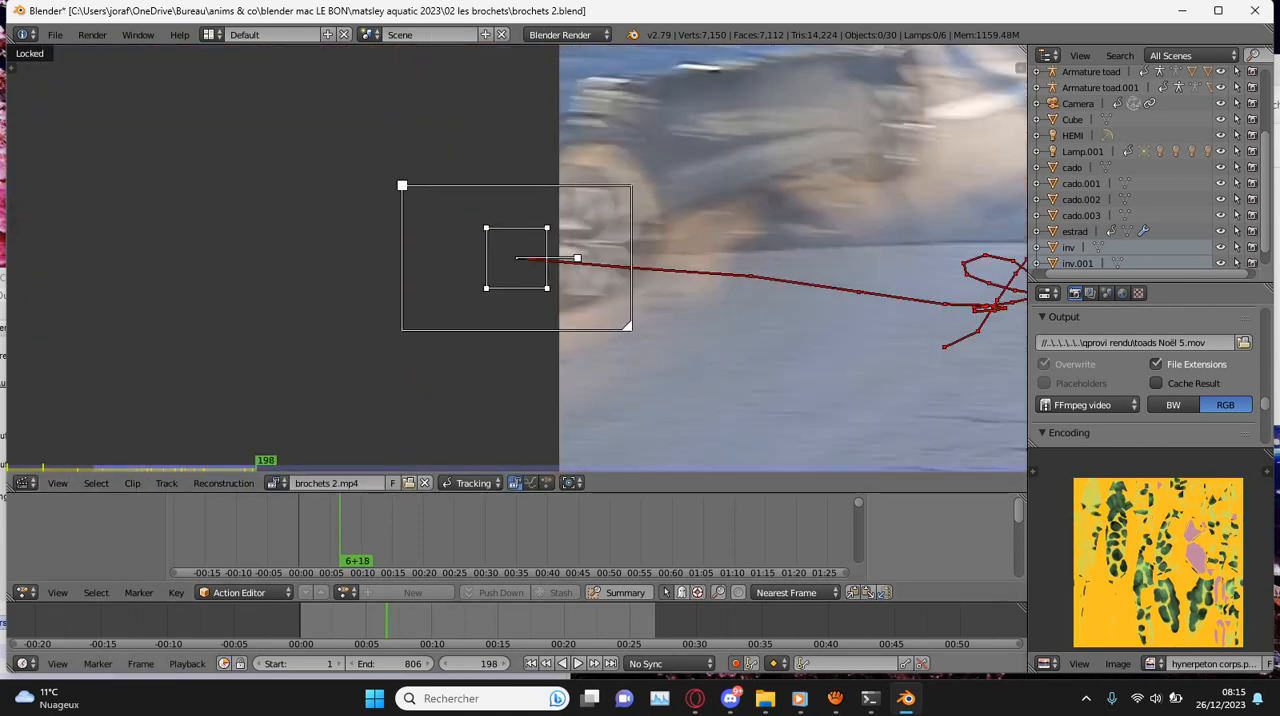
- Play the clip in reverse to review the track, adjust the marker at frame 1, and retrack forward to frame 57
key("alt+shift+a")
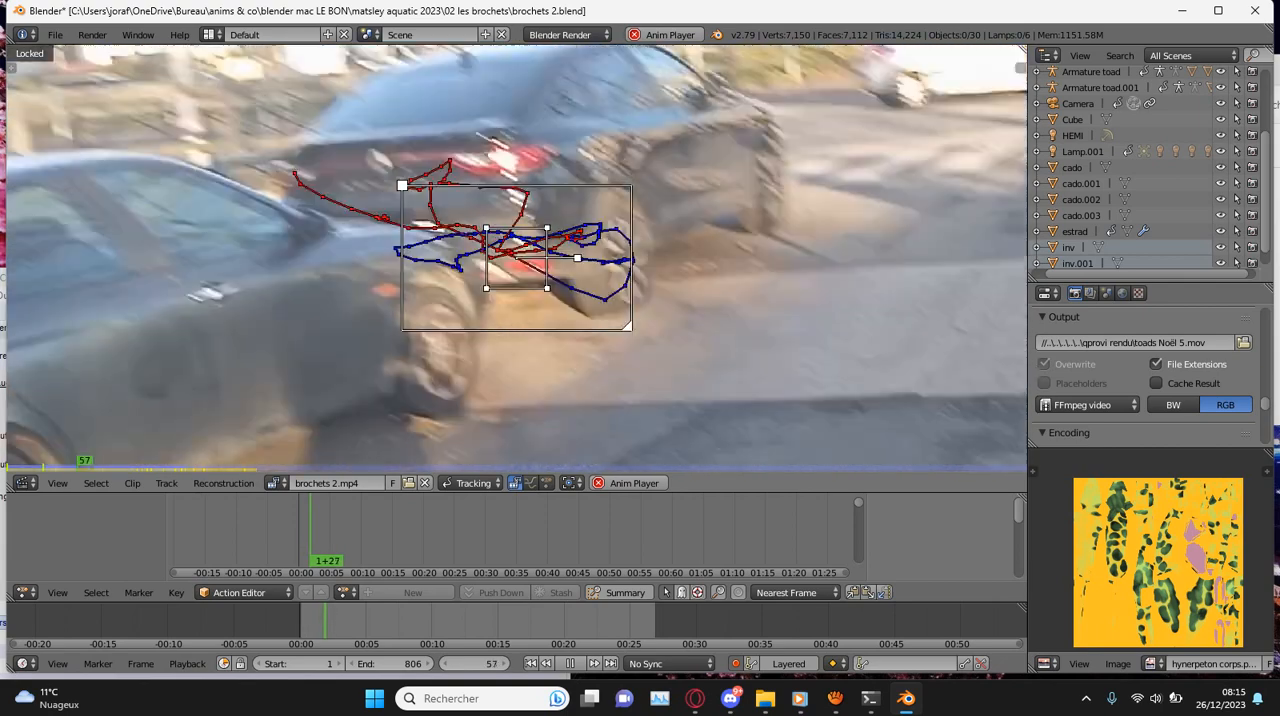
key("alt+a")
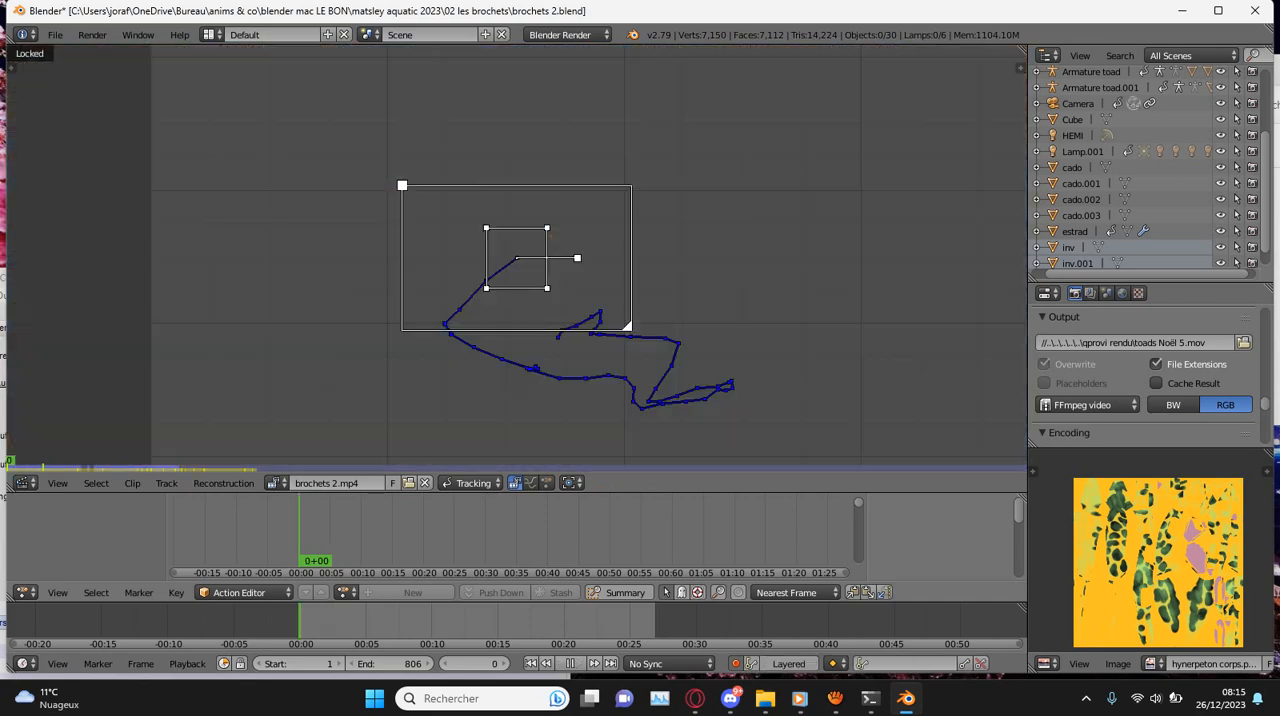
scroll(576, 250, "up", 4)
key("Right")
key("g")
left_click(286, 103)
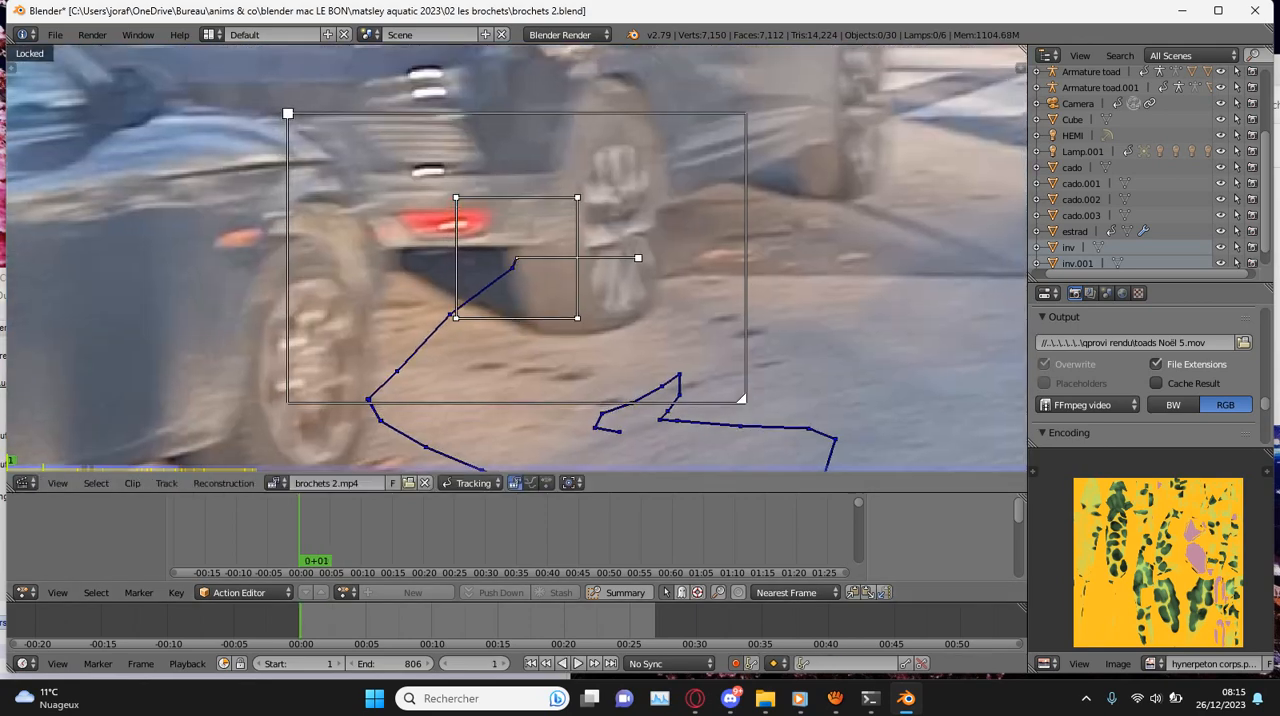
key("ctrl+t")
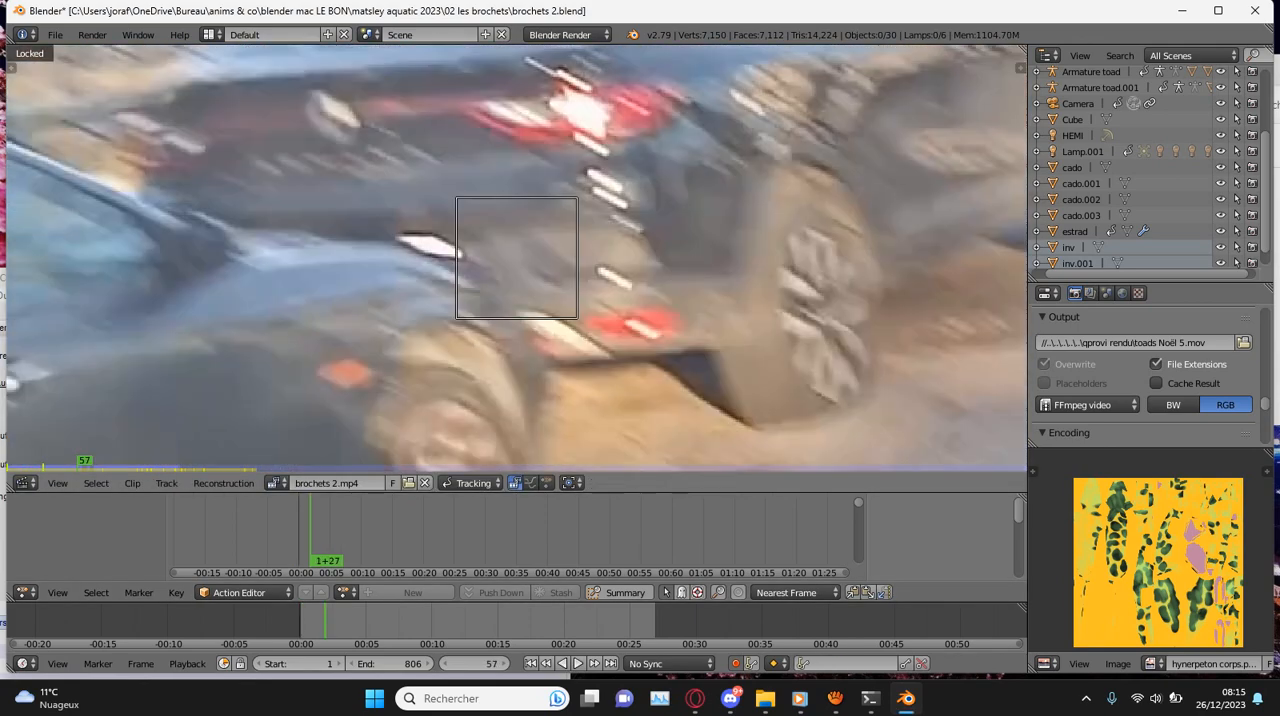
- Step back and forth through frames 44 to 57 to examine how the marker follows the black car
scroll(517, 258, "down", 3)
key("Left")
key("Left")
key("Left")
key("Left")
key("Left")
key("Left")
key("Left")
key("Left")
key("Left")
key("Left")
key("Left")
key("Left")
key("Left")
key("Left")
key("Left")
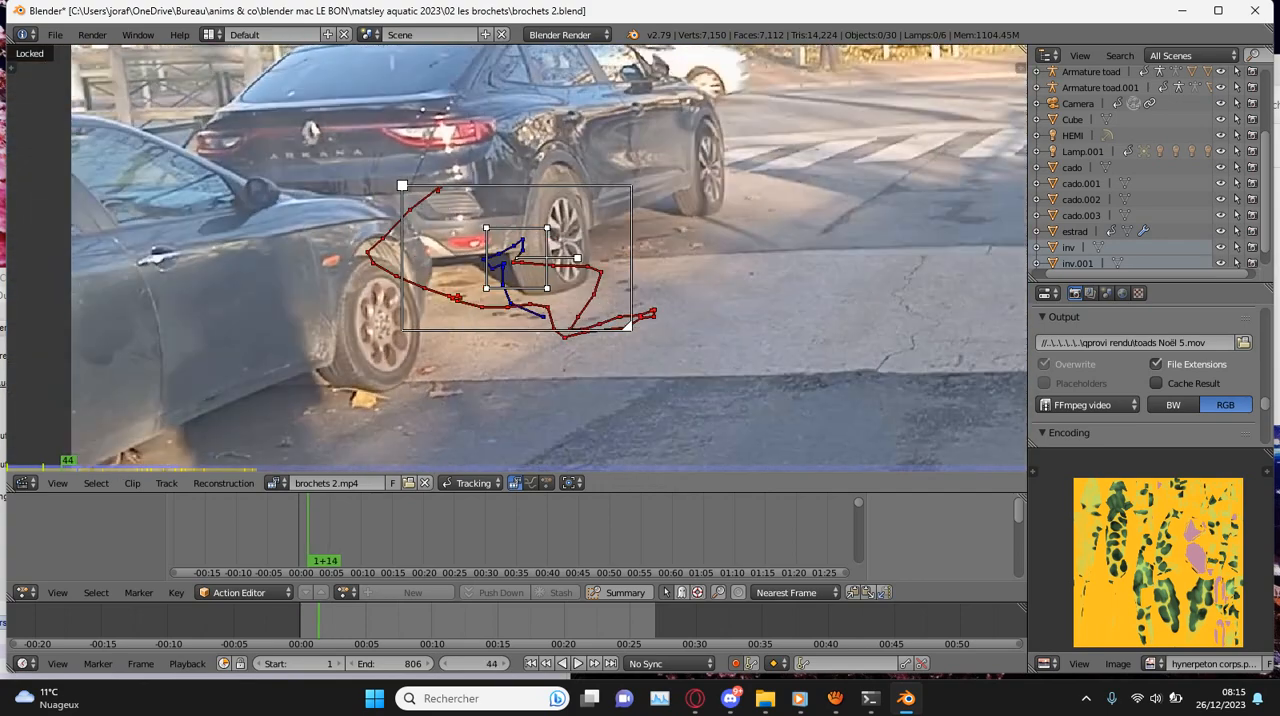
key("Right")
key("Right")
key("Right")
key("Right")
key("Right")
key("Right")
key("Right")
key("Right")
key("Right")
key("Right")
key("Right")
key("Right")
key("Right")
key("Right")
key("Right")
key("Right")
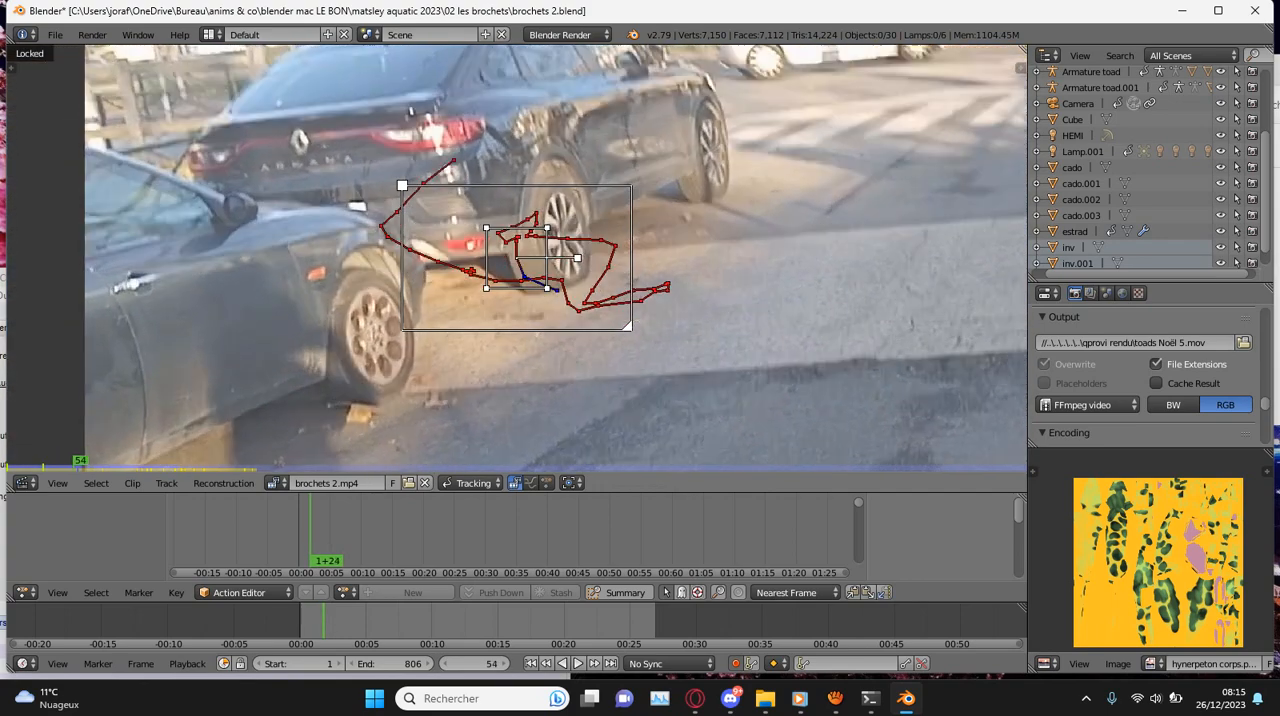
key("Left")
key("Left")
- Reposition the marker beside the black car's rear wheel at frame 57 and retrack forward to frame 108
scroll(517, 258, "up", 3)
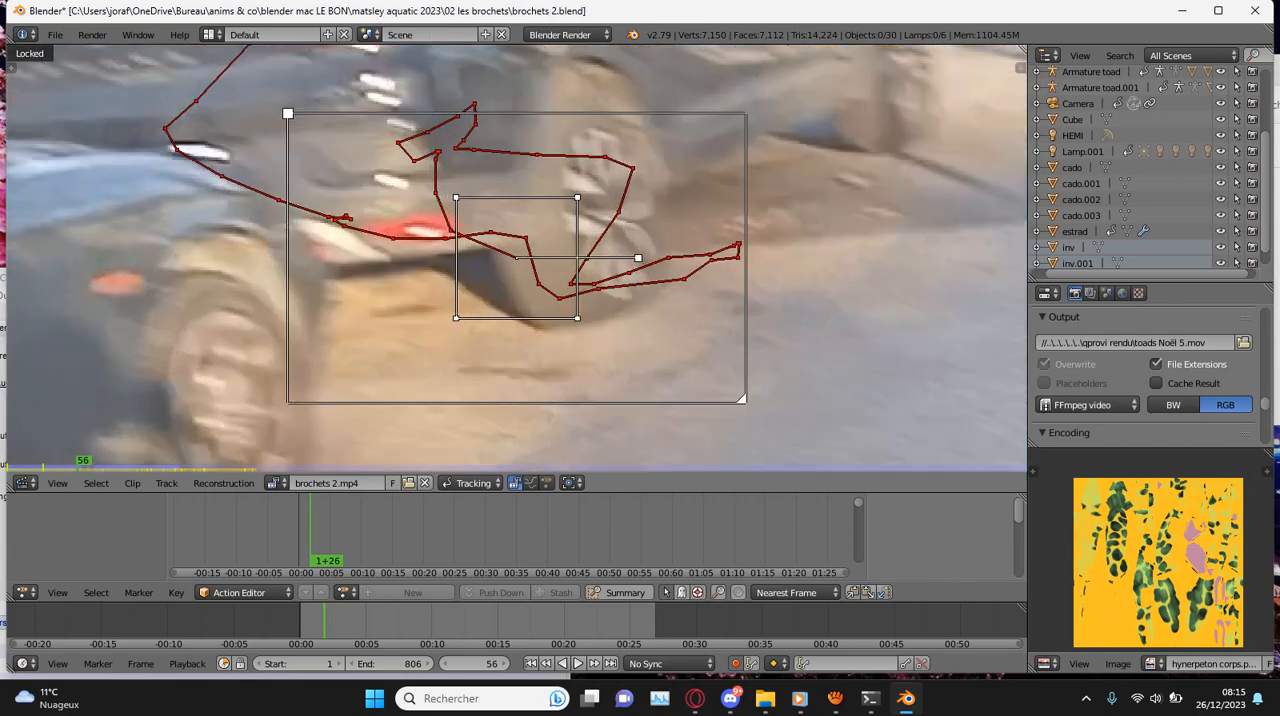
key("g")
key("Right")
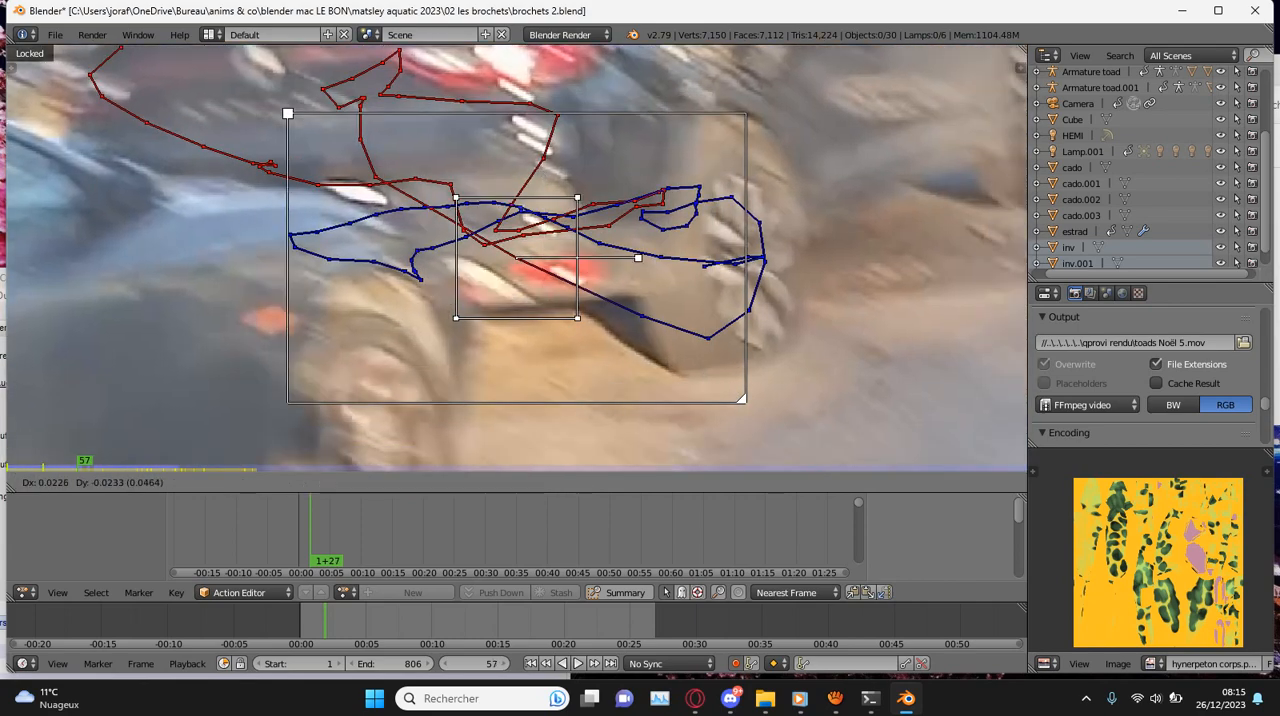
key("ctrl+t")
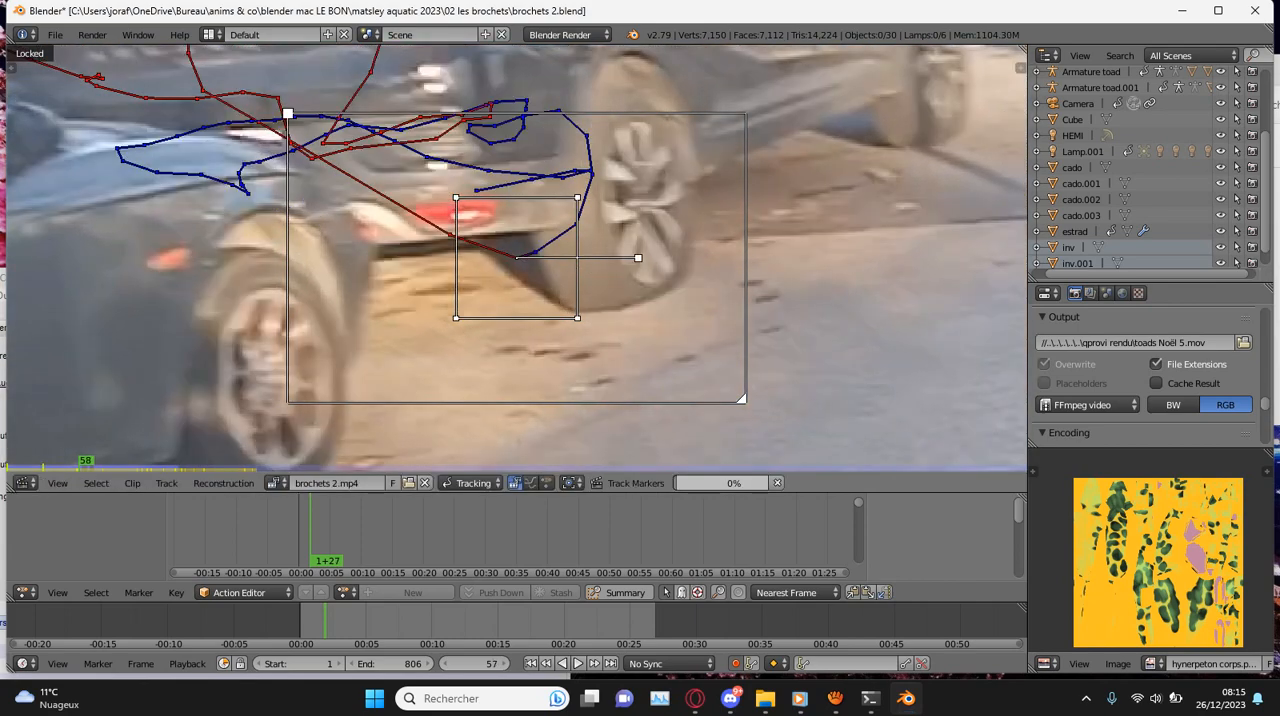
scroll(576, 250, "down", 3)
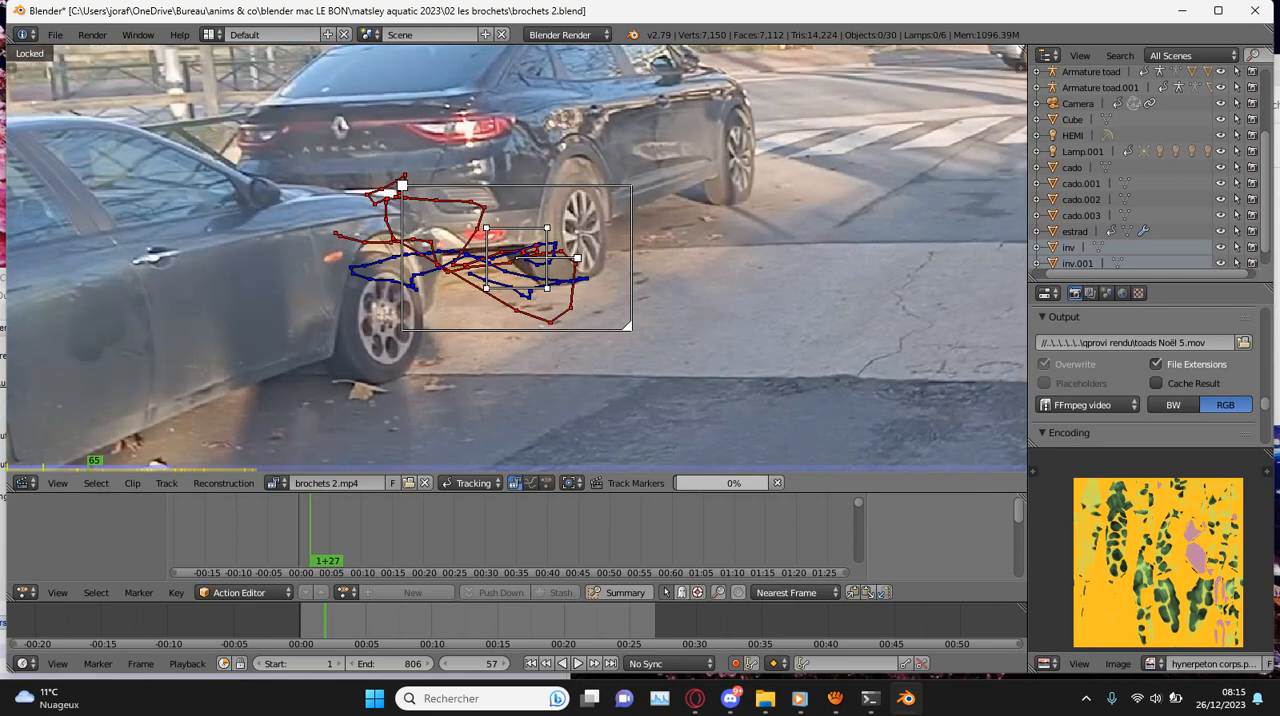
key("ctrl+t")
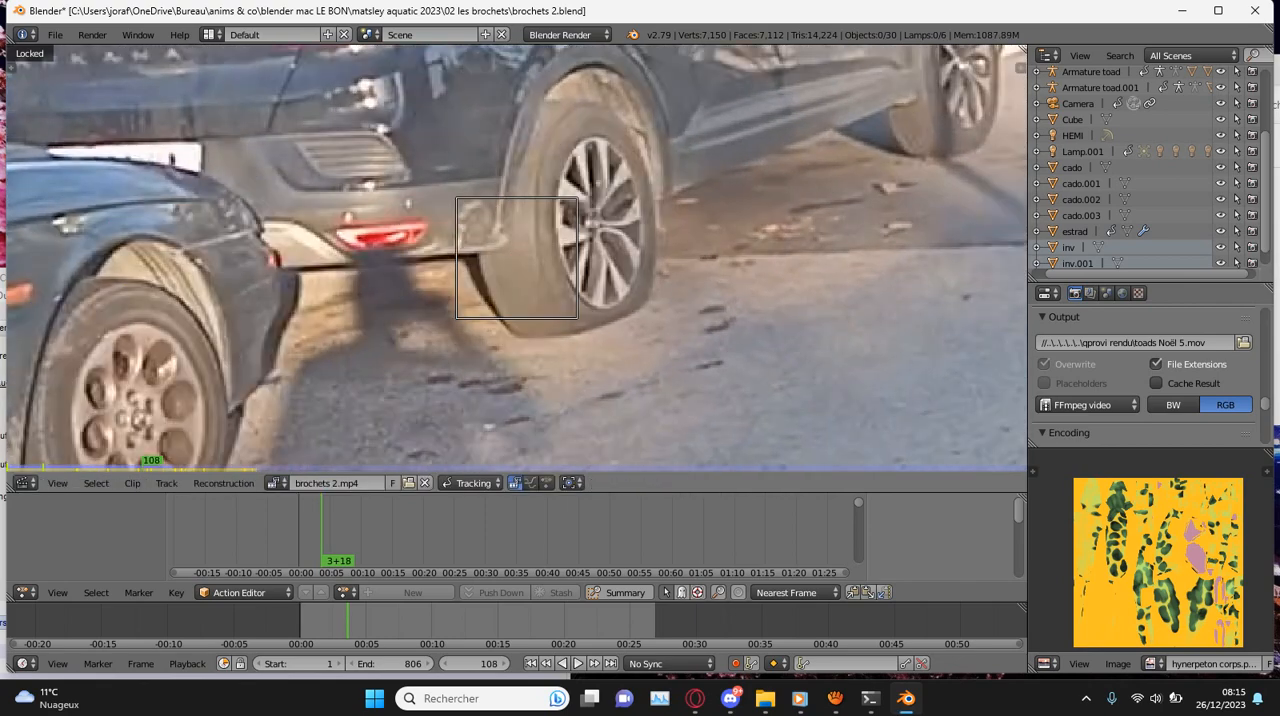
- Fine-tune the marker's position at frames 108 and 112
key("g")
key("Return")
key("Right")
key("Right")
key("Right")
key("Right")
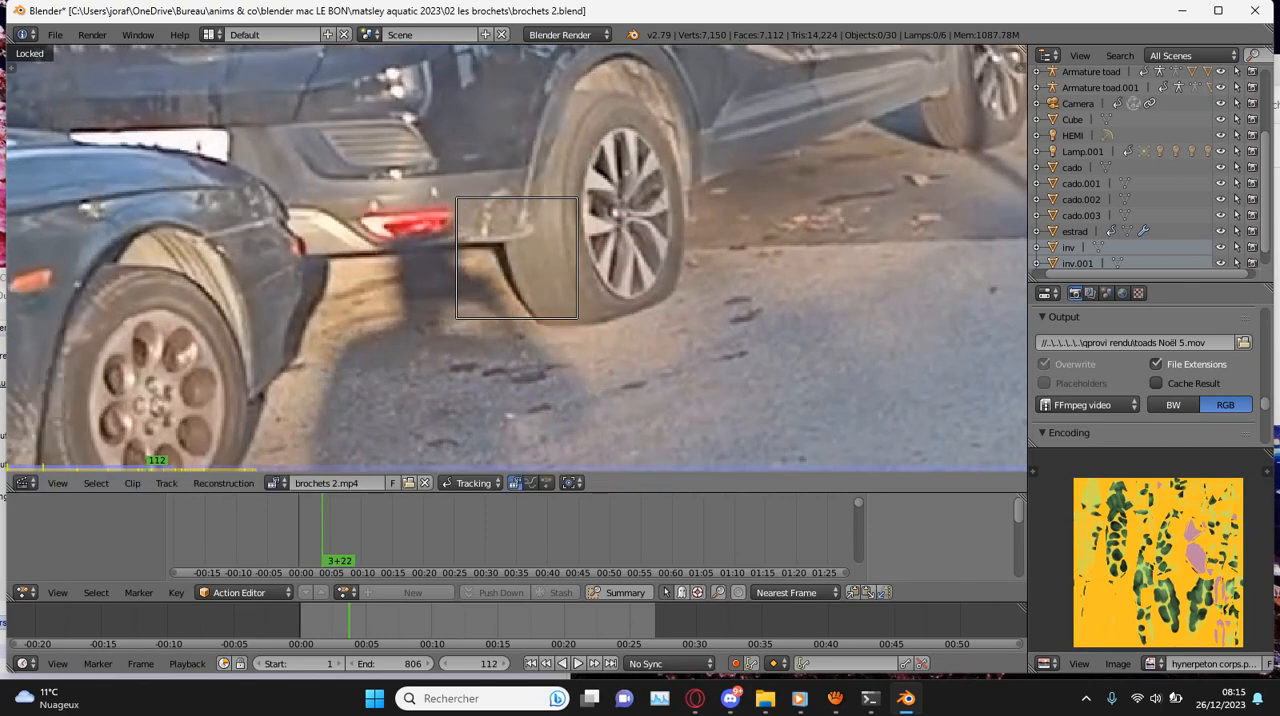
key("g")
key("Return")
- Retrack the marker forward from frame 112, correcting its position at frames 115 and 124
key("ctrl+t")
key("g")
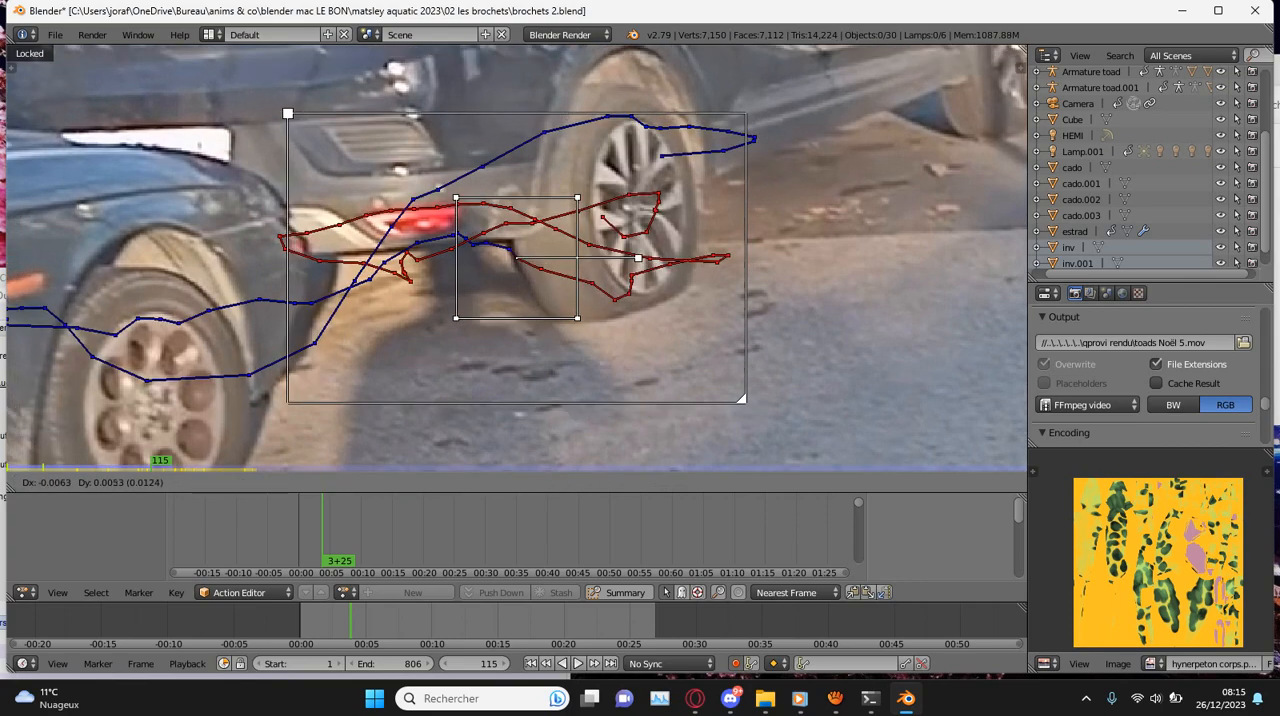
key("Return")
key("ctrl+t")
key("g")
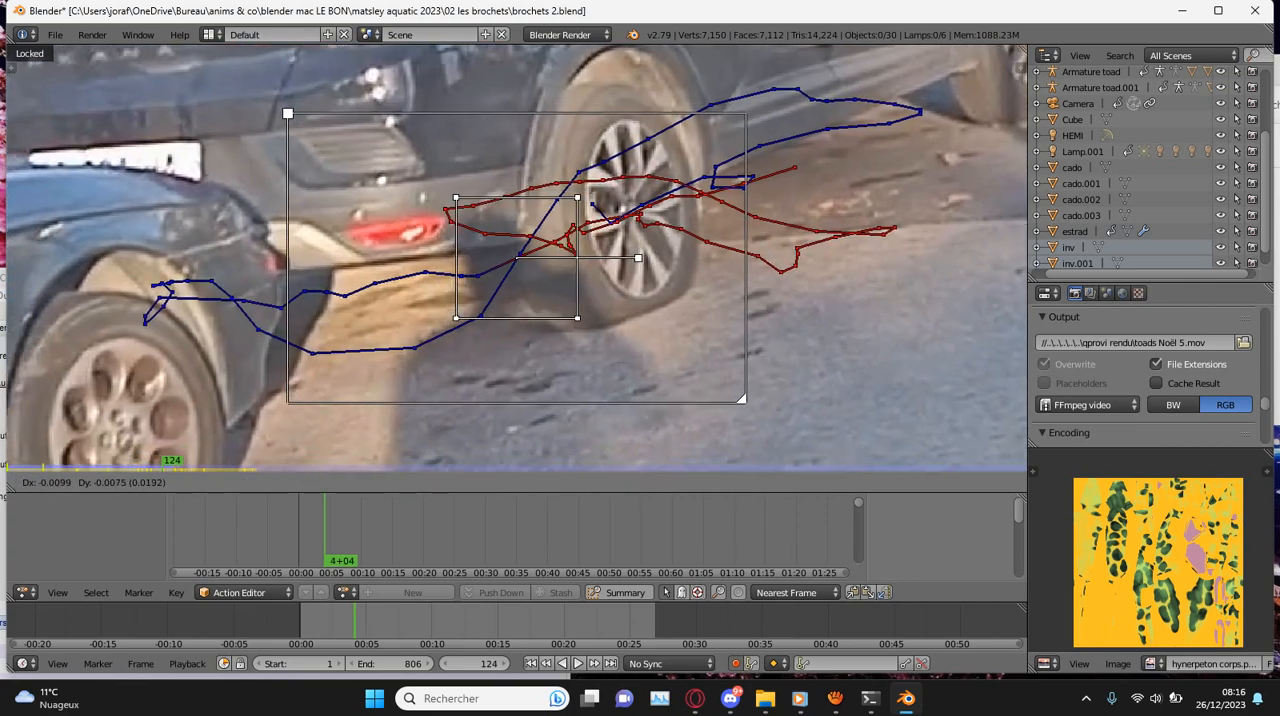
key("Return")
- Save the project over the existing file and play the clip to review the marker's track
key("ctrl+s")
key("Return")
scroll(517, 258, "down", 4)
key("alt+a")
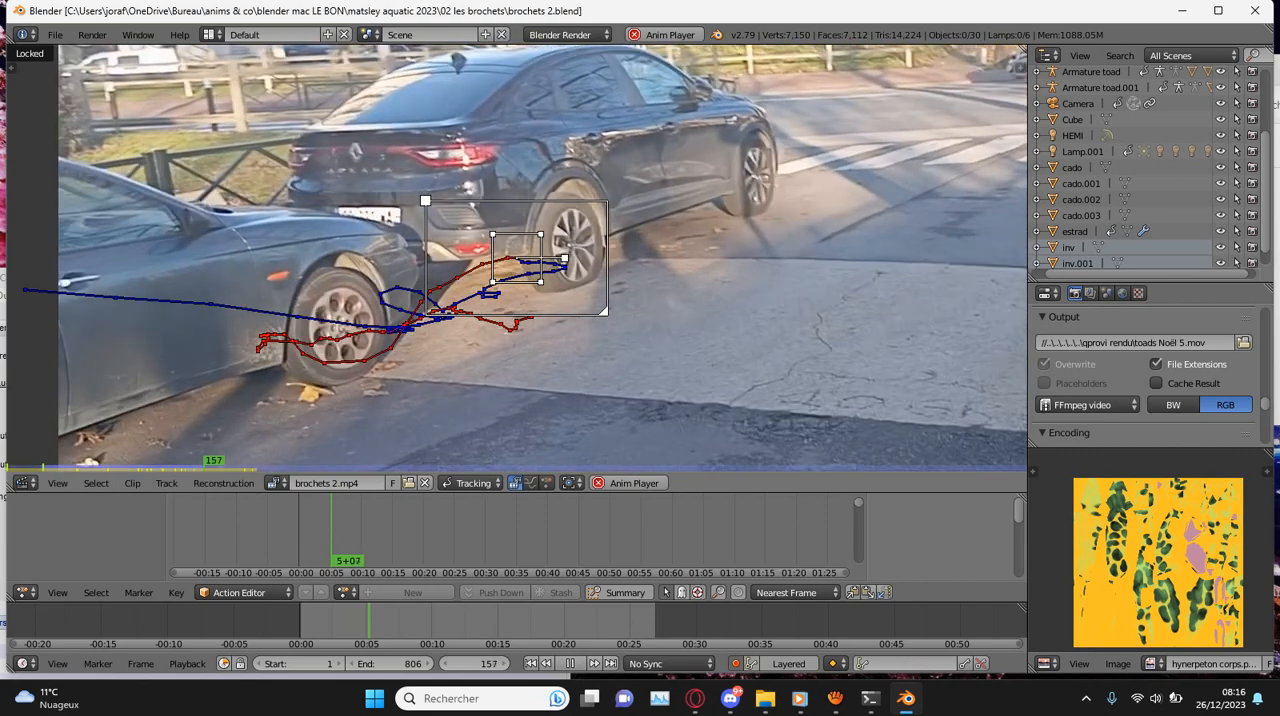
scroll(517, 258, "down", 5)
mouse_move(338, 621)
left_mouse_down()
mouse_move(323, 621)
mouse_move(369, 621)
left_mouse_up()
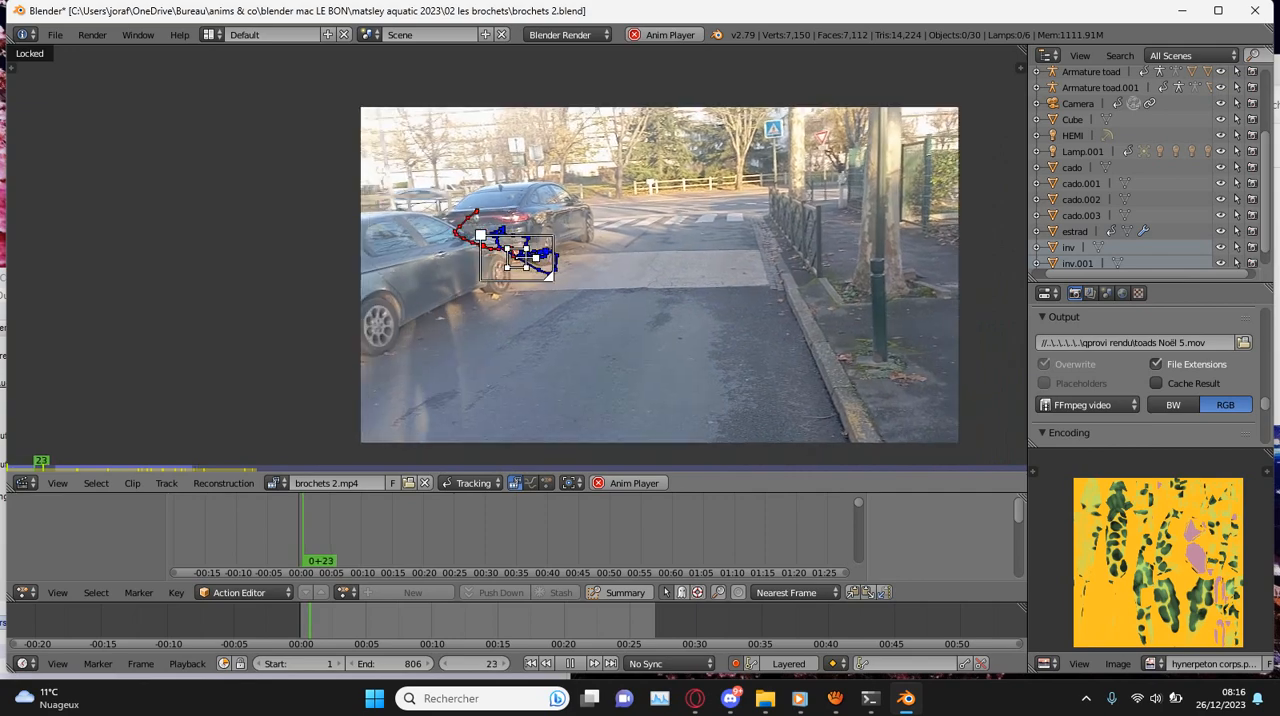
- Stop playback, retrack the marker from frame 1 to frame 57, and play the clip in reverse to review it
key("Escape")
scroll(517, 258, "up", 5)
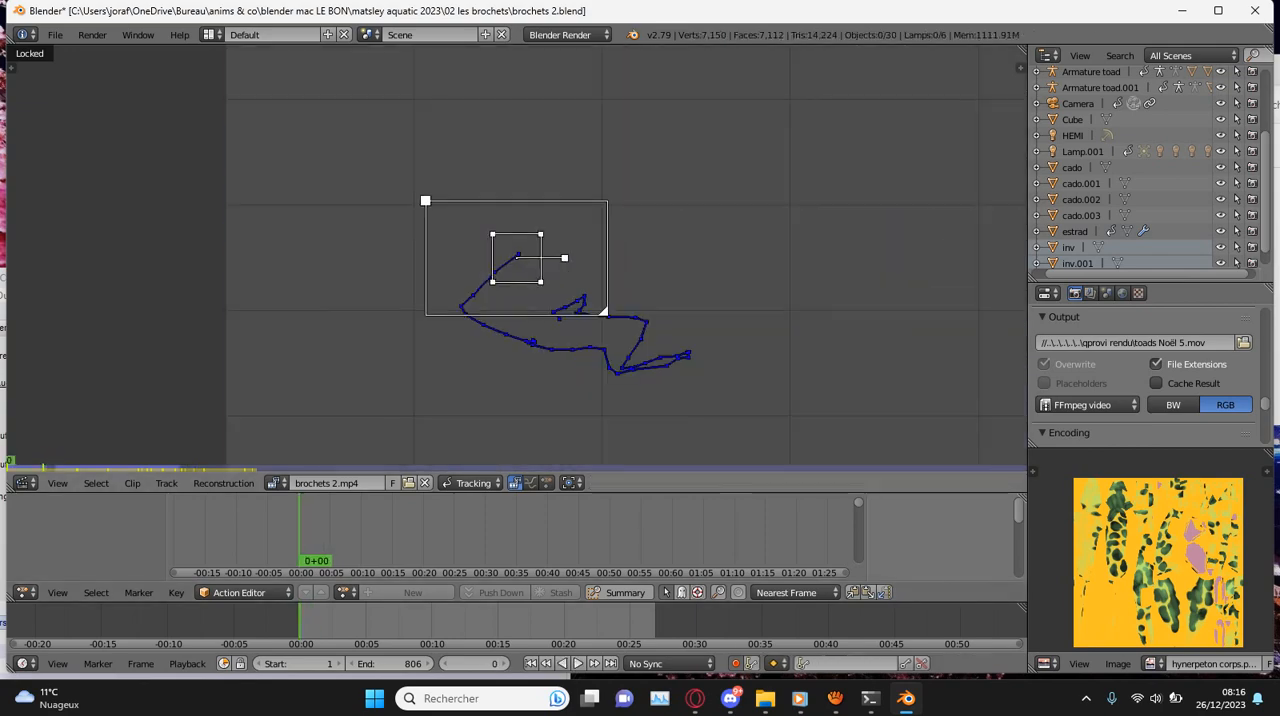
key("Right")
key("ctrl+t")
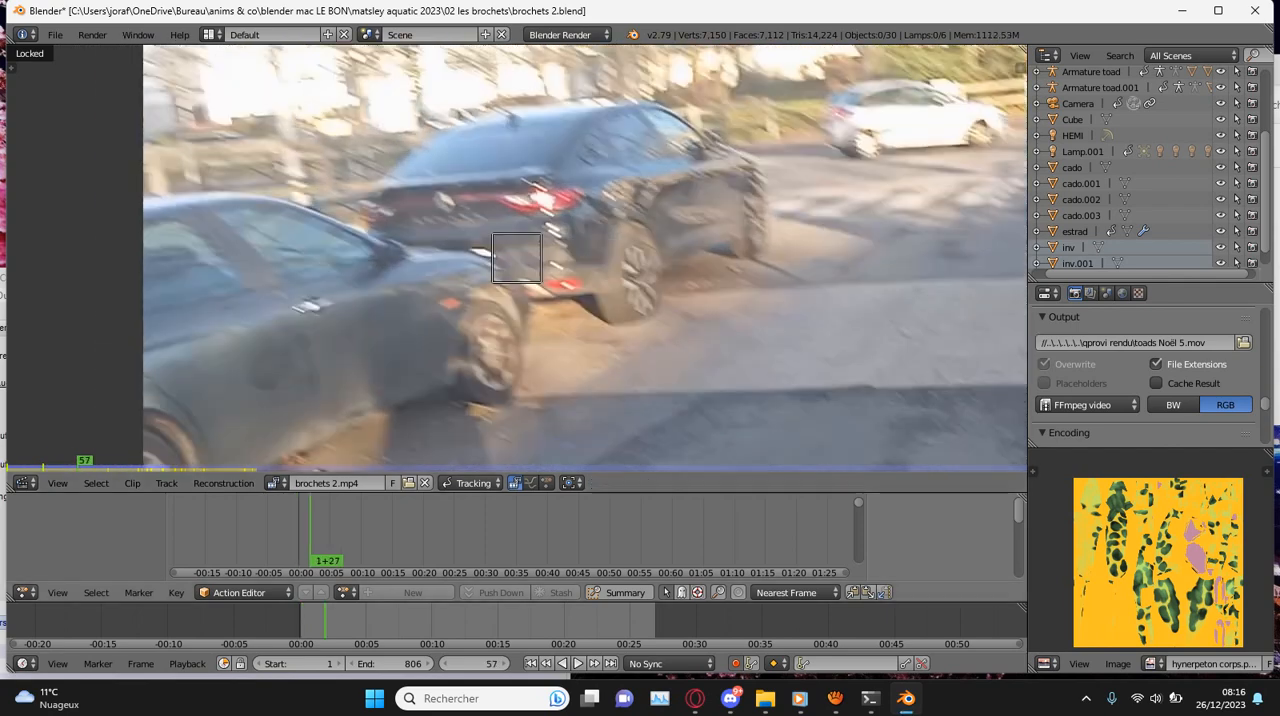
key("shift+alt+a")
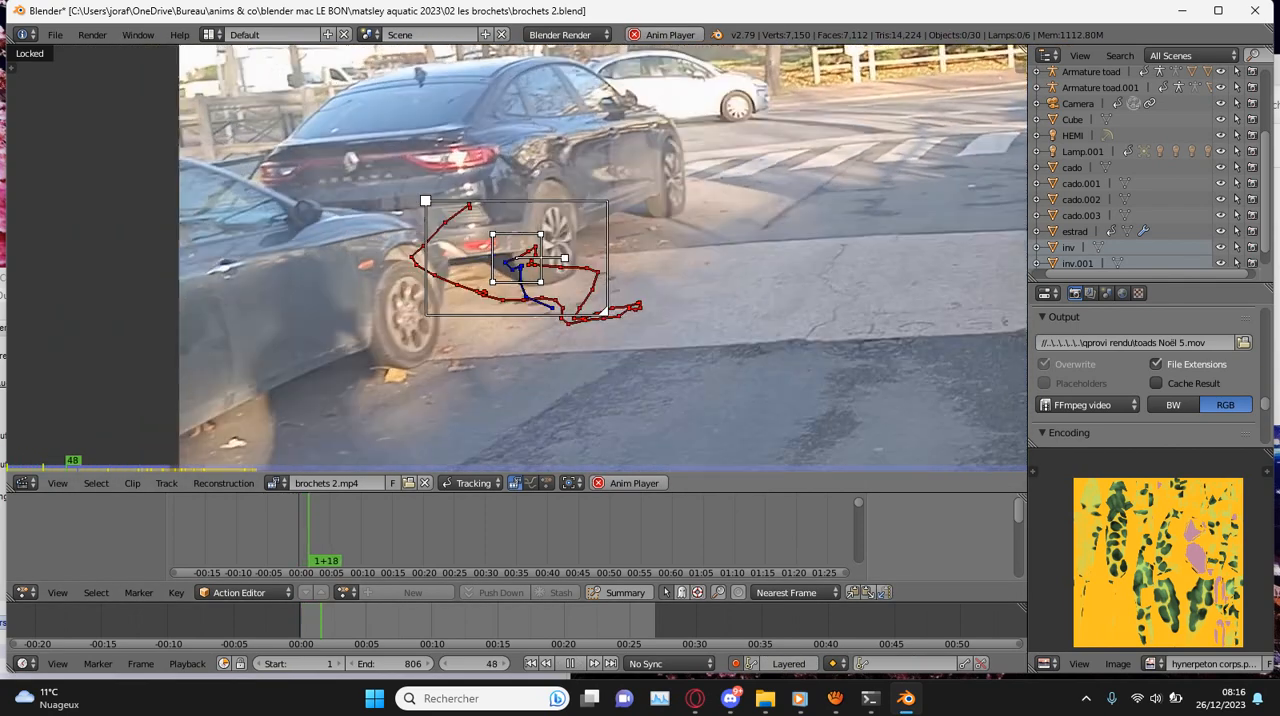
- Stop playback, find the frame where the rear-wheel marker drifts, and correct the marker's position at frame 56
key("alt+a")
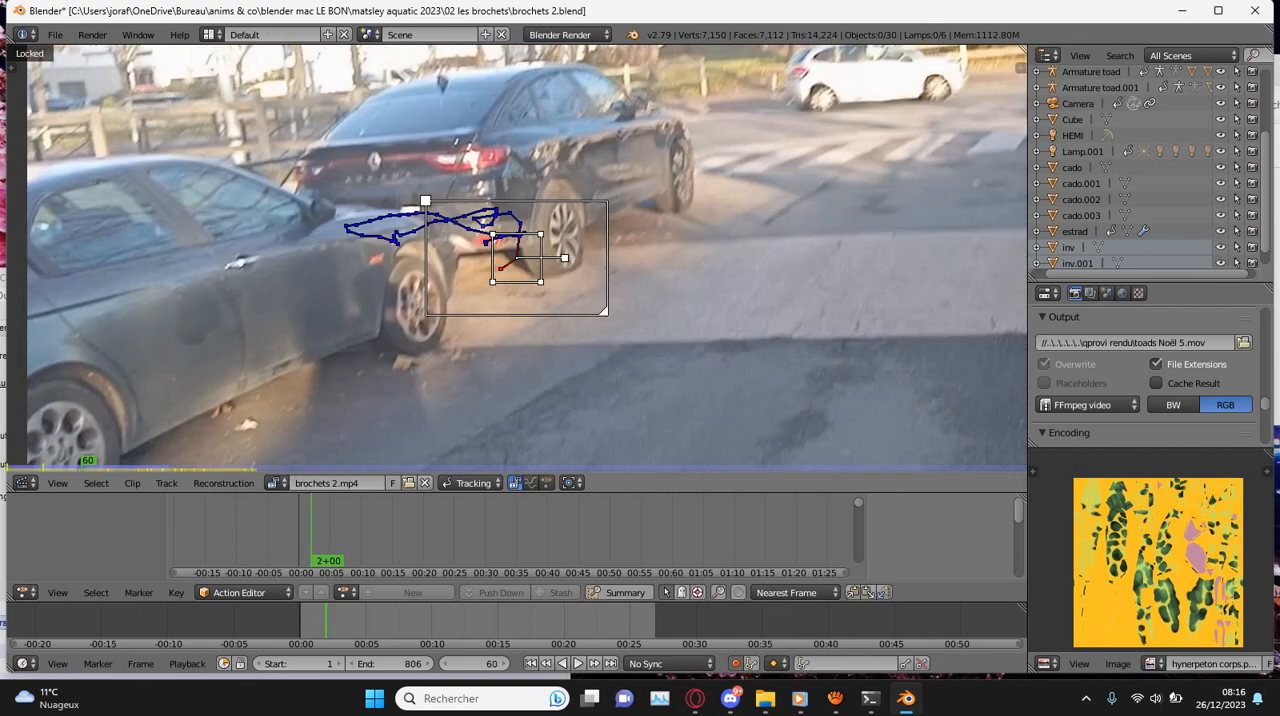
key("Left")
key("Left")
key("Left")
key("Left")
key("Left")
key("Left")
key("Left")
key("Left")
key("Left")
key("Left")
key("Right")
key("Right")
- Correct the rear-wheel marker's position at frame 57 and track it forward from there
key("Right")
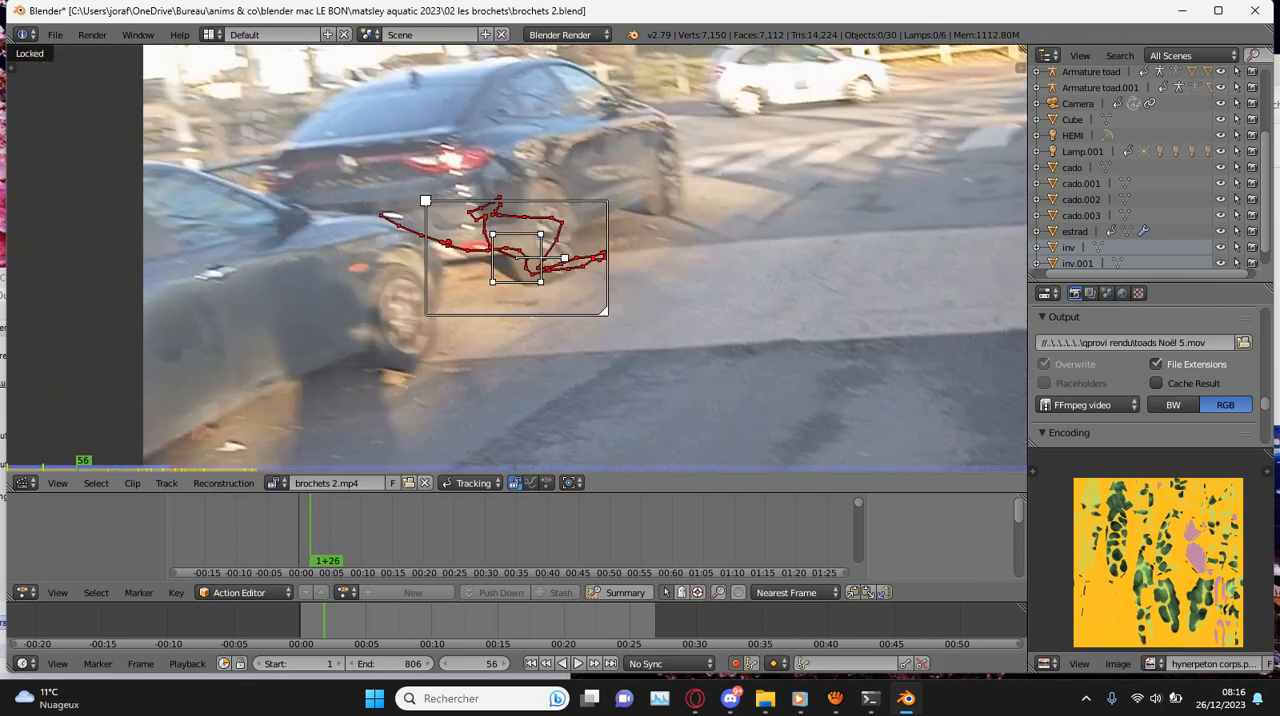
scroll(517, 258, "up", 4)
key("g")
left_click(517, 258)
scroll(517, 258, "down", 4)
key("Right")
scroll(517, 258, "up", 3)
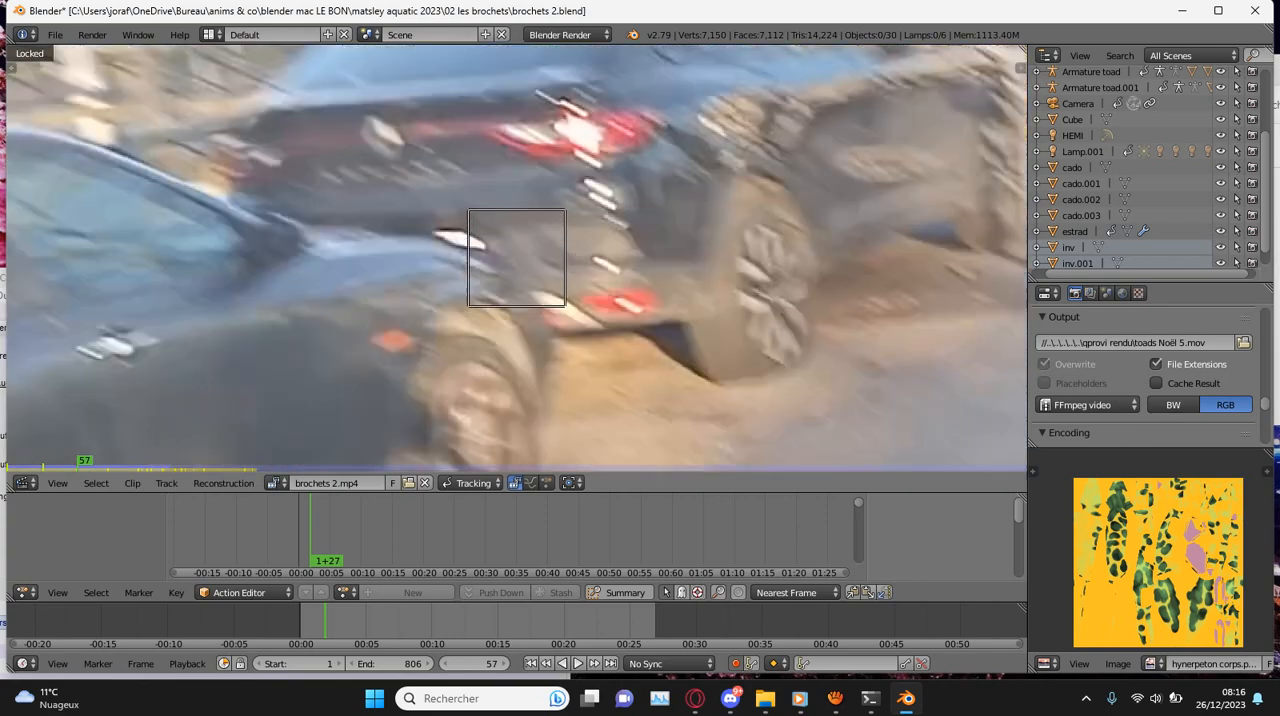
key("g")
left_click(517, 258)
scroll(517, 258, "down", 3)
key("ctrl+t")
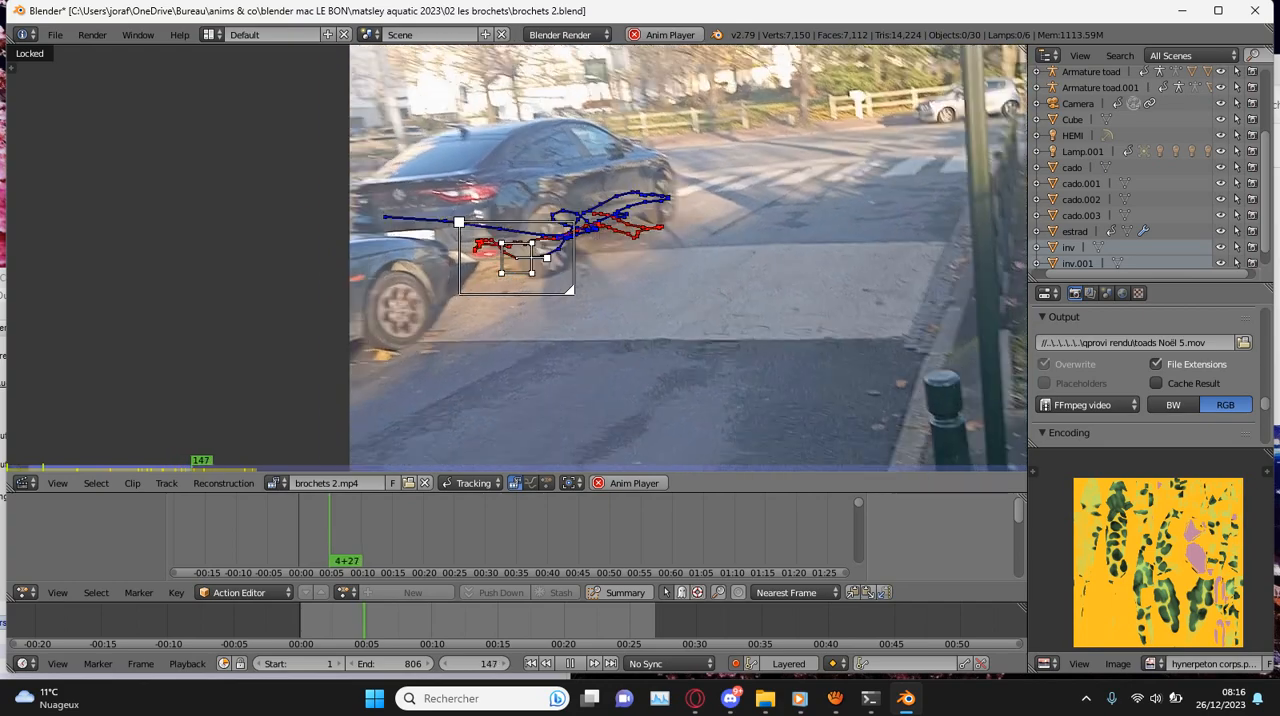
- Replay the clip from the start to review the rear-wheel marker's track, and return to frame 0
key("shift+Left")
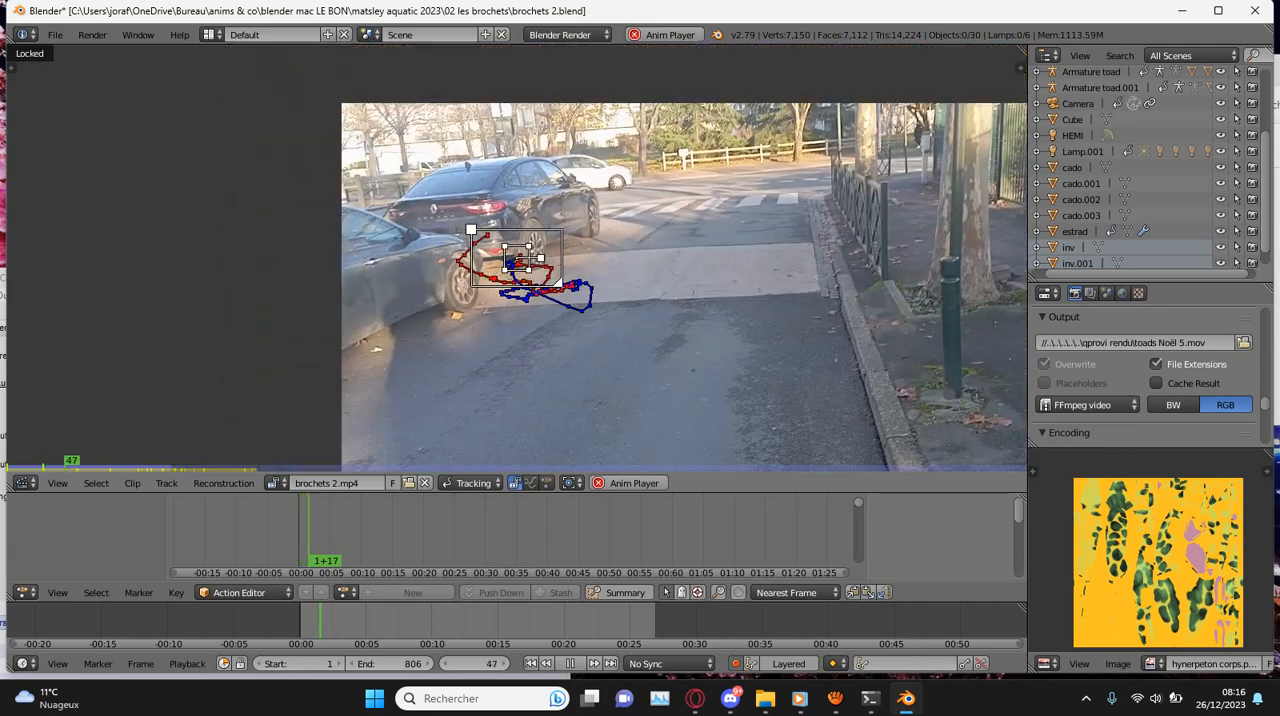
key("alt+a")
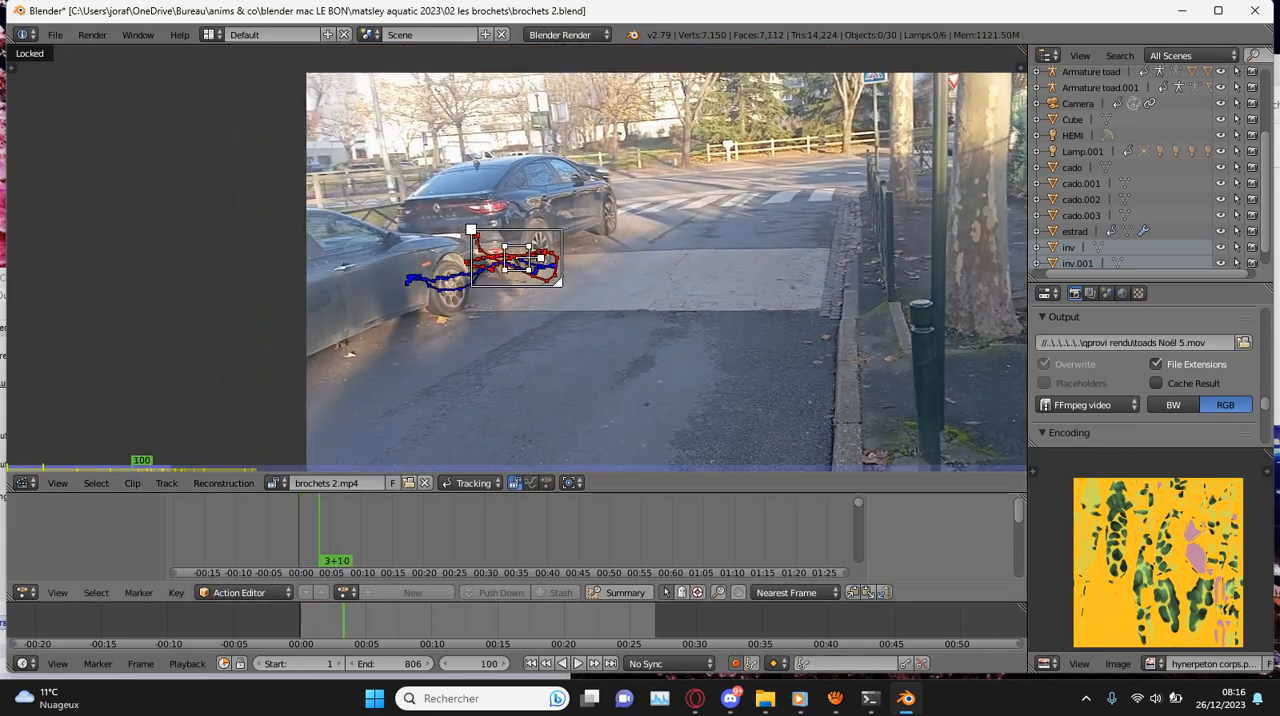
key("shift+Left")
key("alt+a")
key("alt+a")
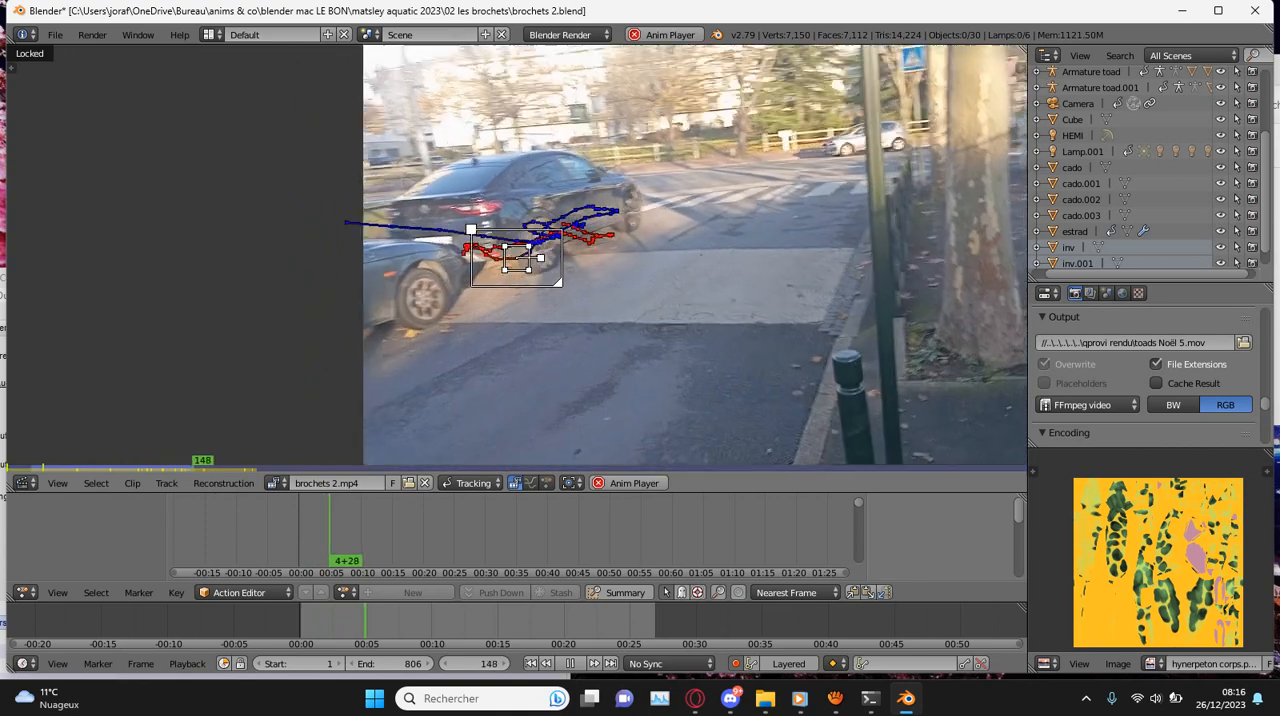
key("alt+a")
left_click(299, 535)
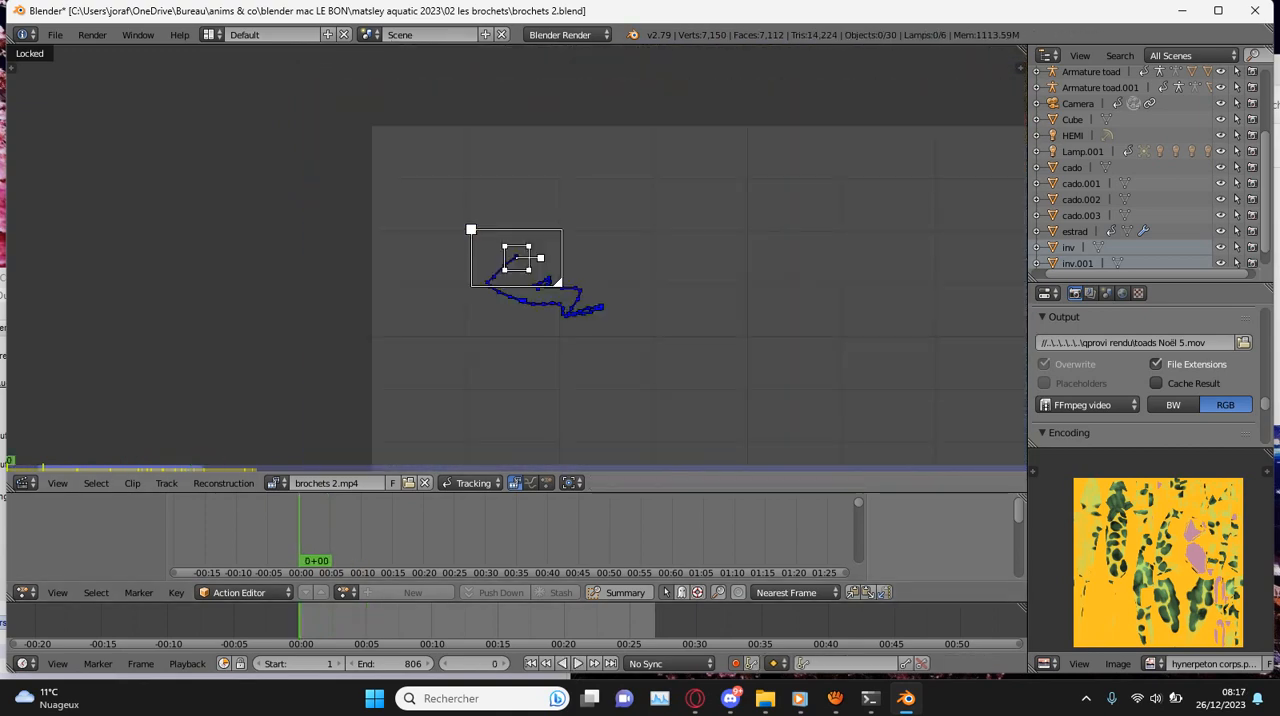
- Add a new tracking marker near the white post by the background fence at frame 3 and enlarge it
key("alt+a")
left_click(646, 168, "ctrl")
scroll(574, 266, "up", 8)
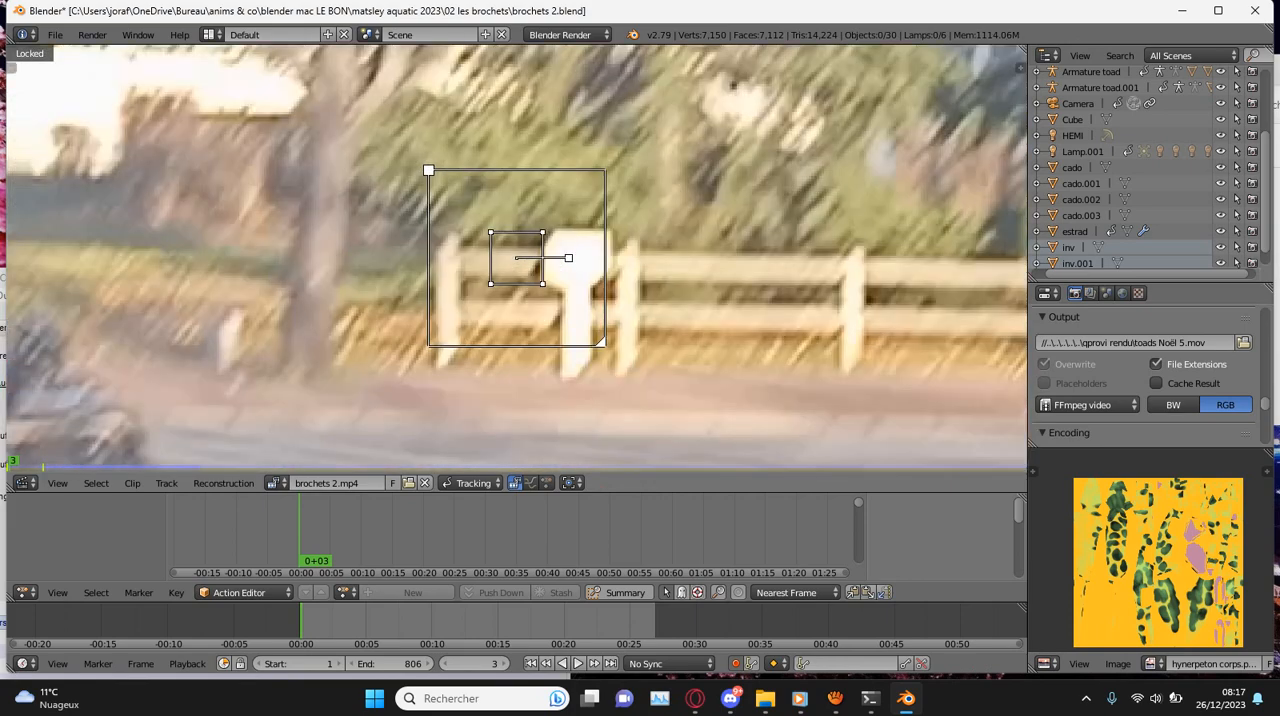
key("s")
left_click(699, 270)
scroll(690, 264, "down", 4)
- Align the new marker with the white post, with a 60.96 pattern area and a 221.10 by 140.10 search area
key("g")
left_click(699, 254)
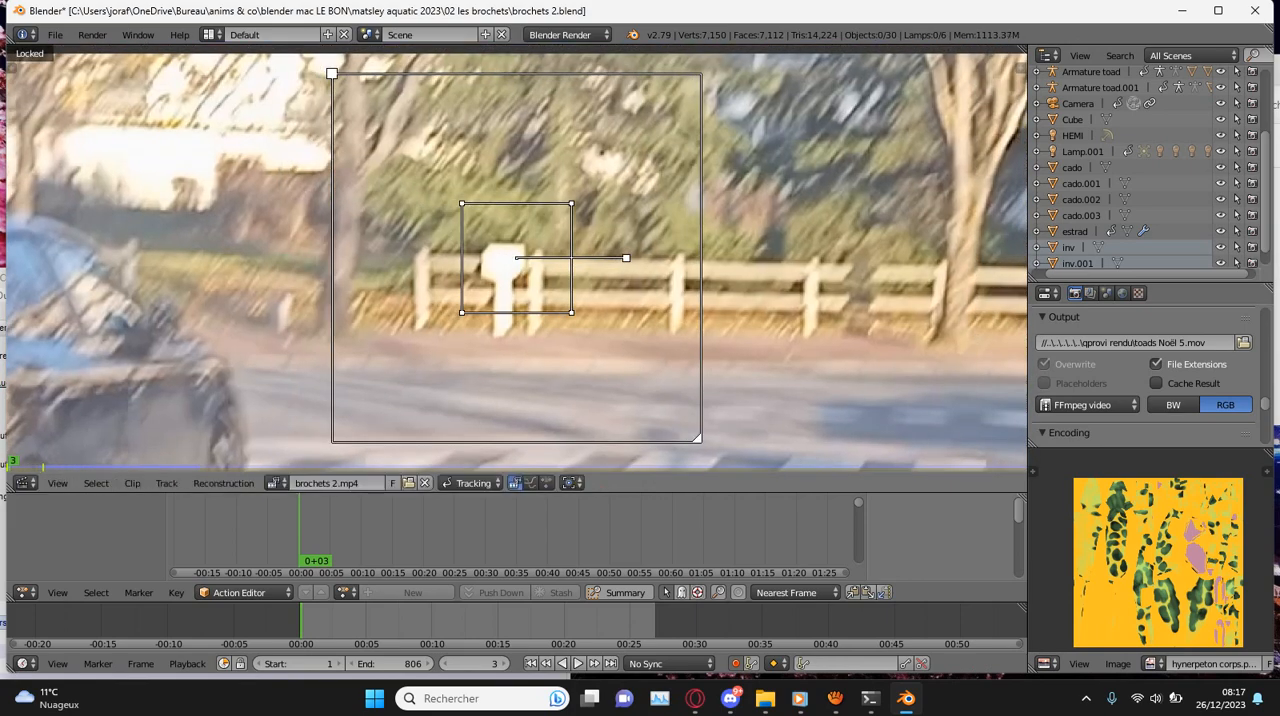
key("s")
left_click(680, 253)
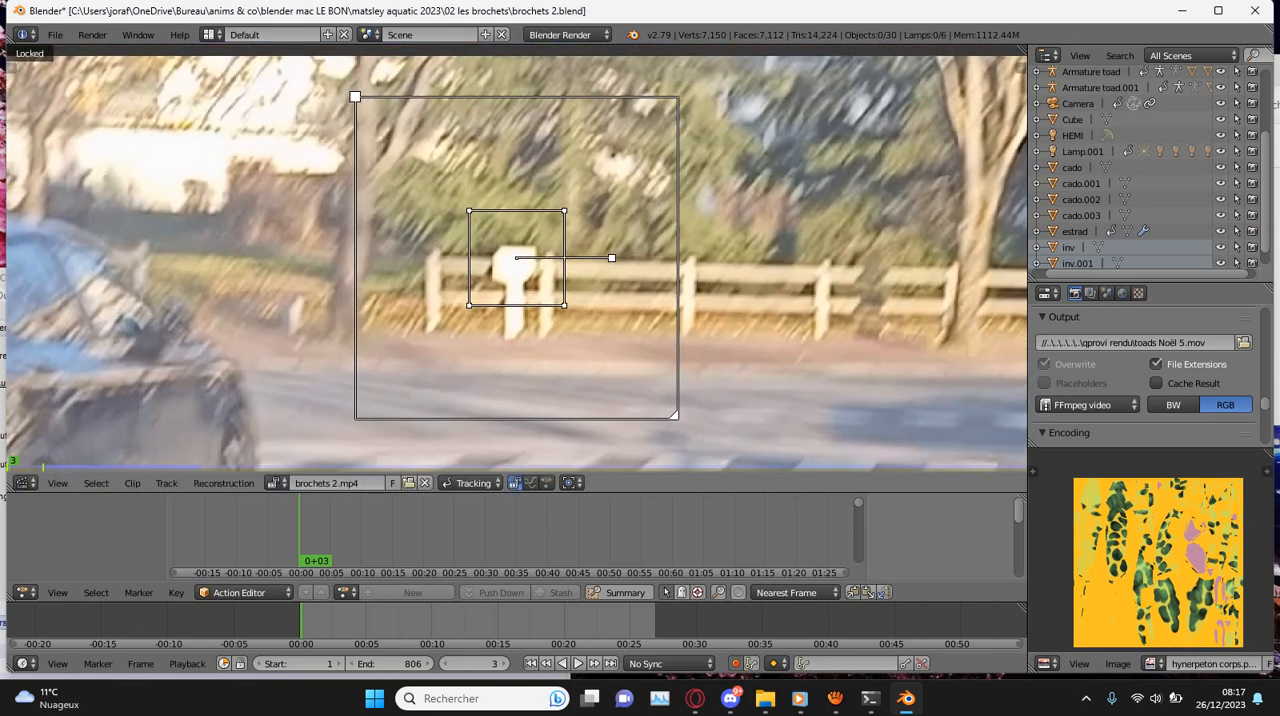
key("n")
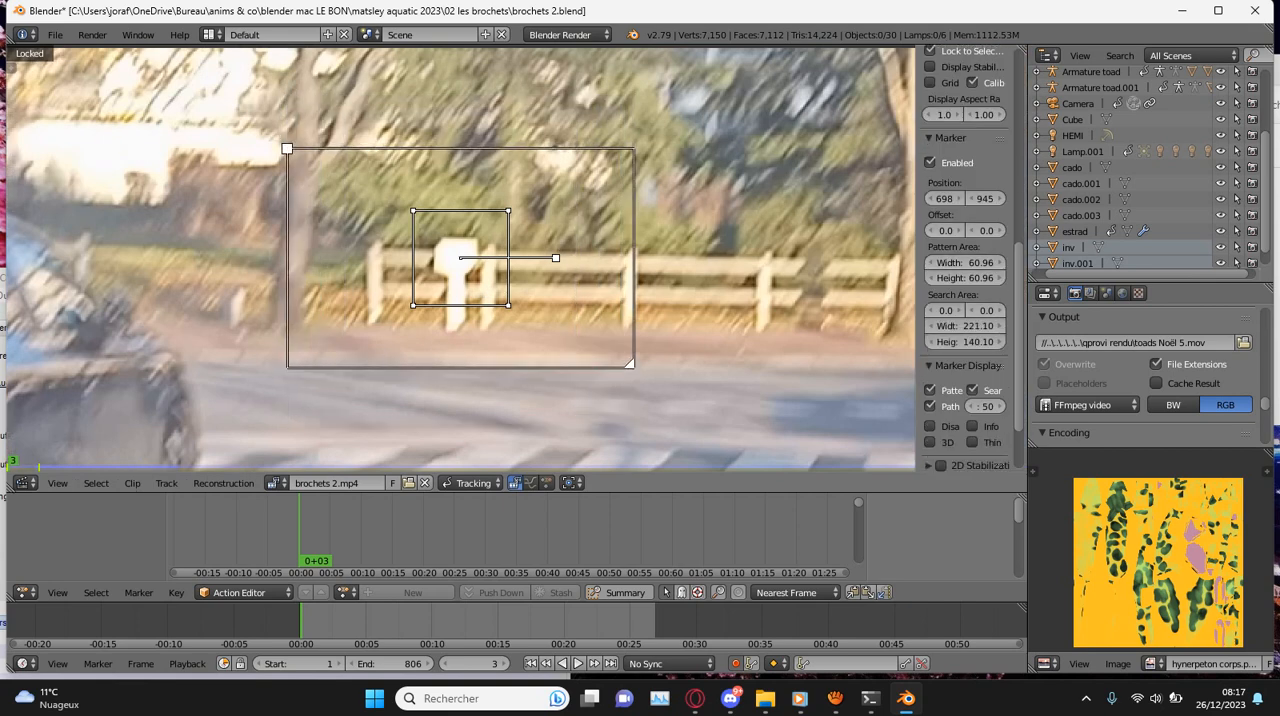
- Reposition the fence marker on the white post at frames 2 and 4
key("Left")
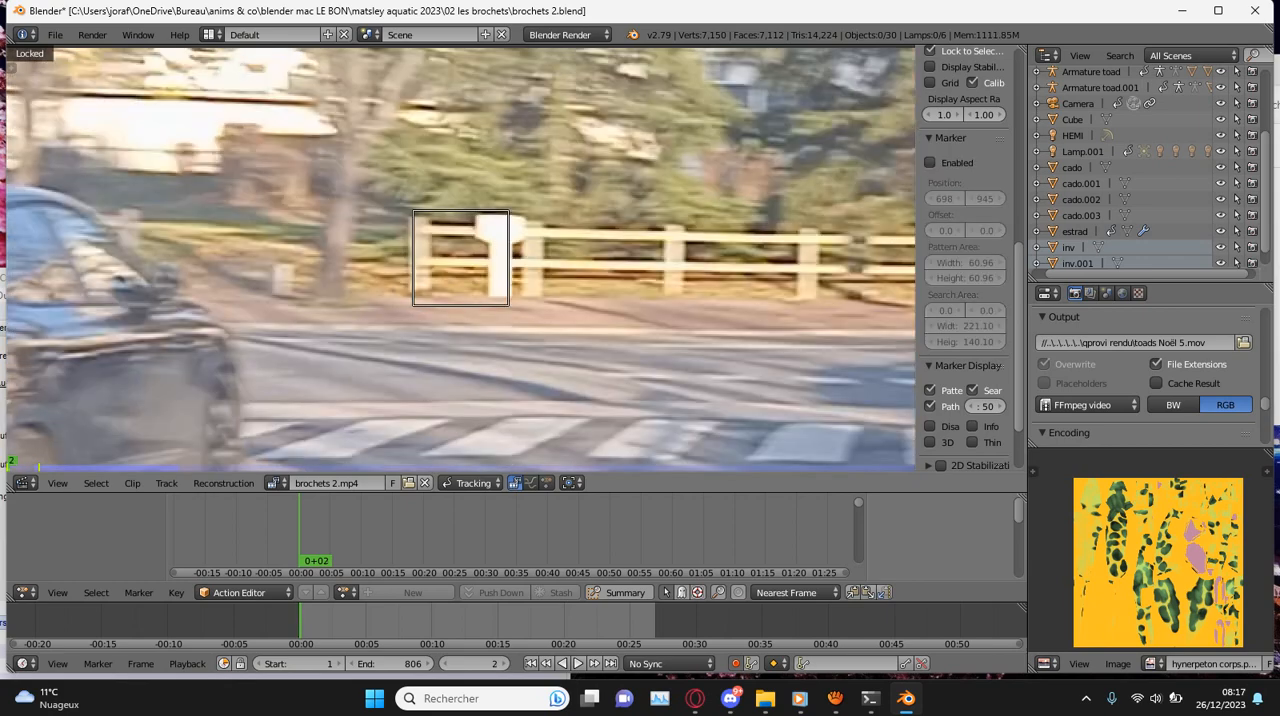
scroll(461, 258, "up", 1)
key("g")
left_click(500, 240)
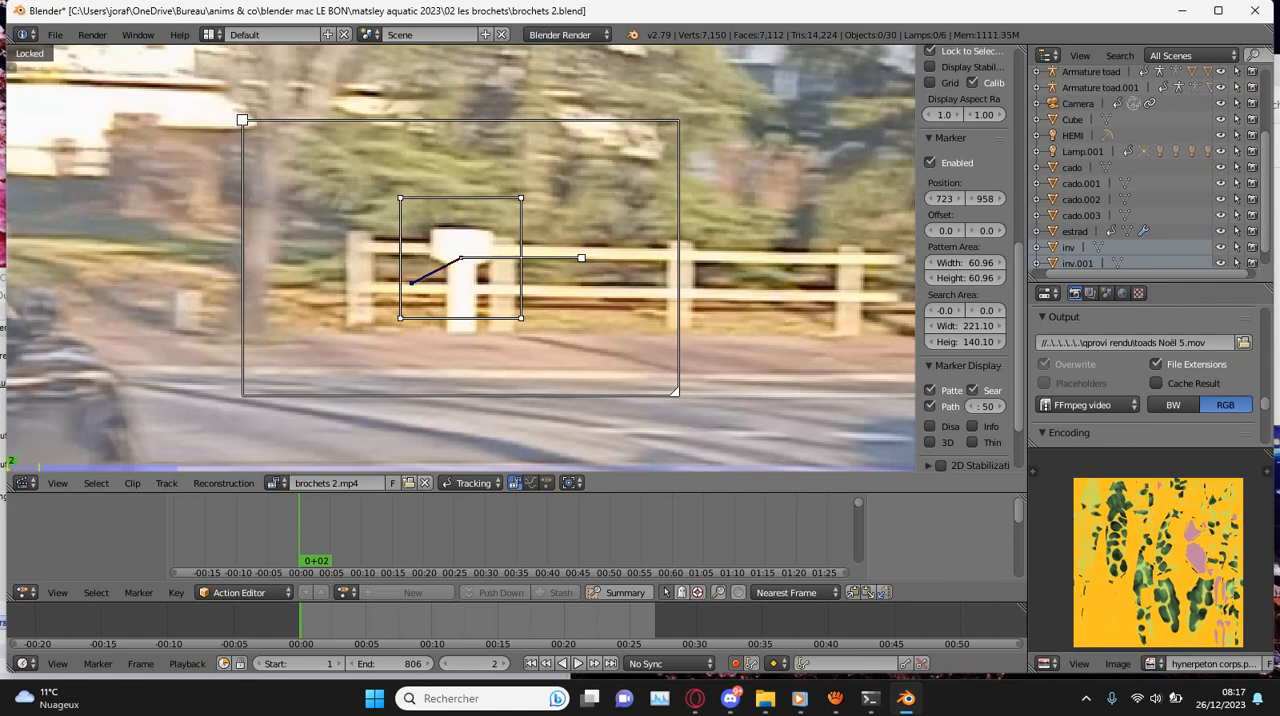
key("Right")
key("Right")
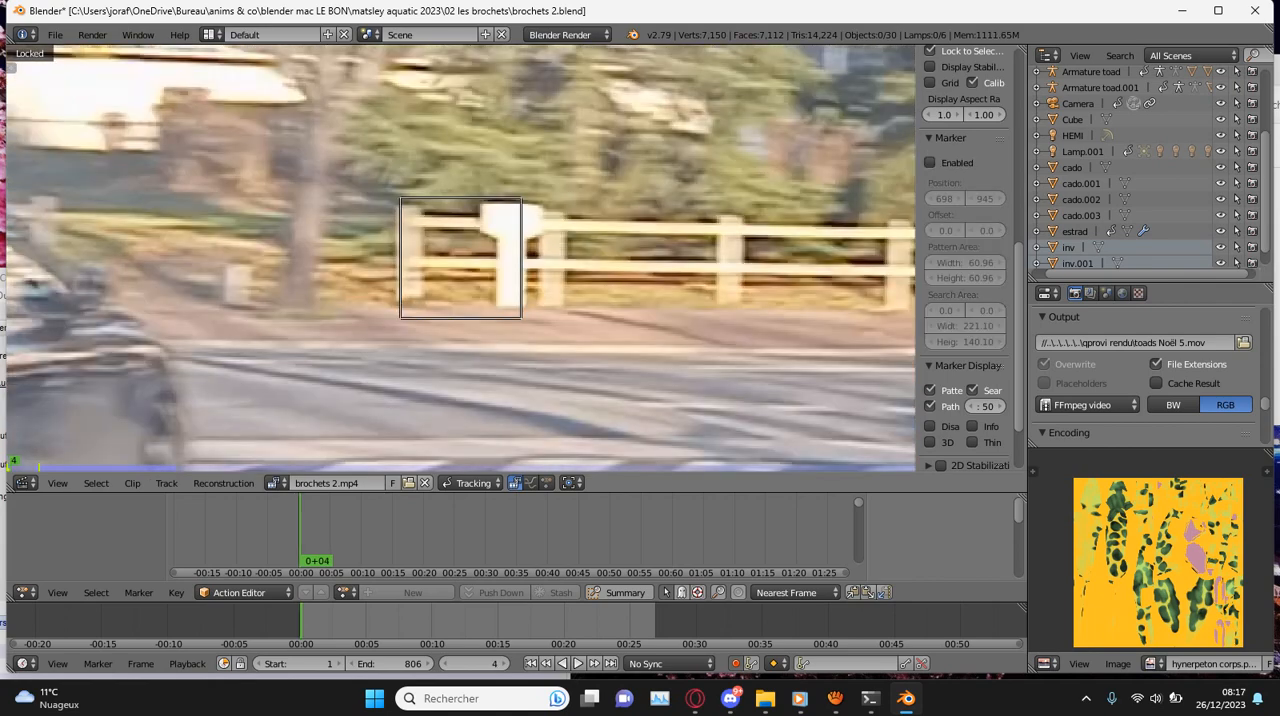
scroll(461, 258, "up", 2)
key("g")
left_click(510, 235)
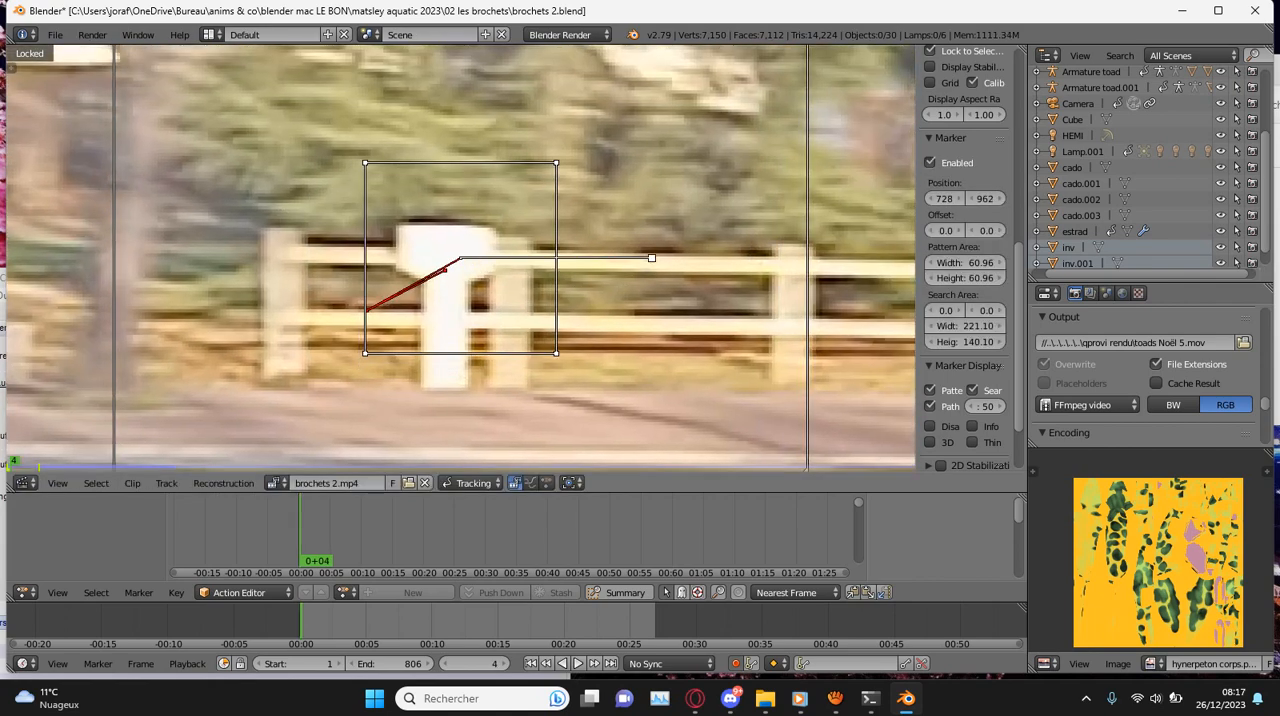
- Correct the fence marker at frame 6, track it forward, and realign it with the white post at frame 11
scroll(461, 258, "down", 3)
key("g")
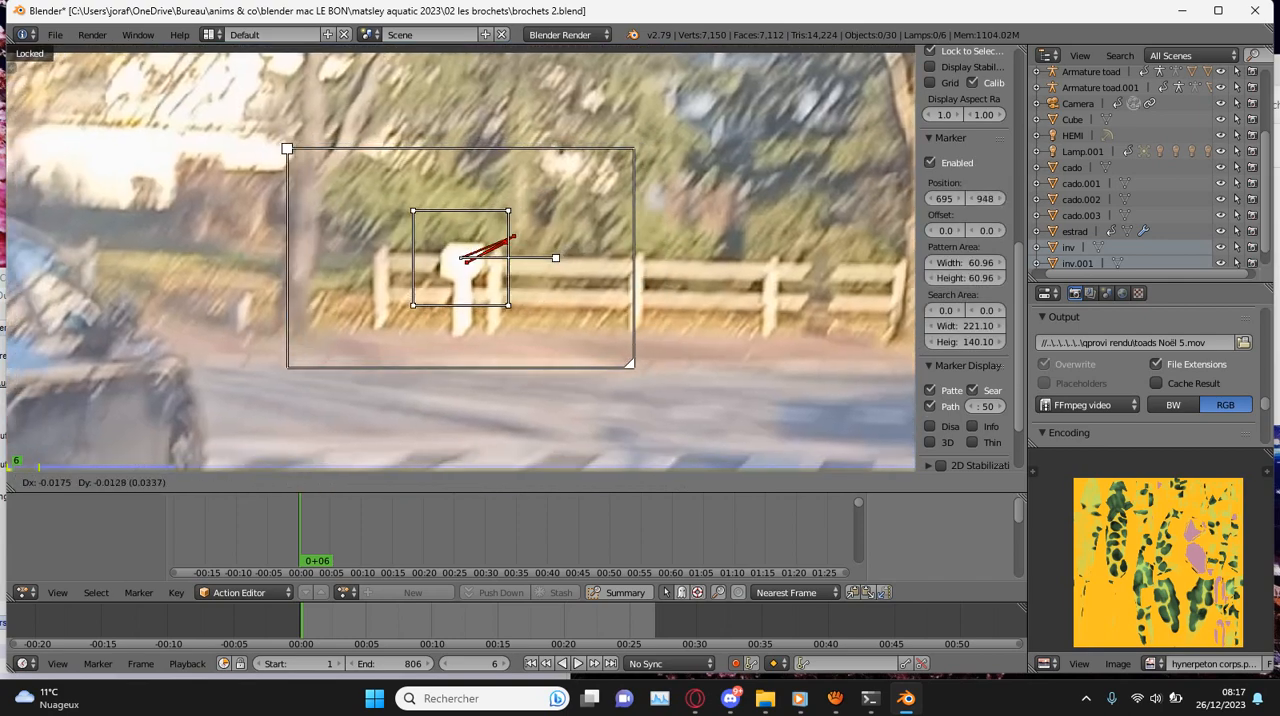
left_click(457, 258)
key("ctrl+t")
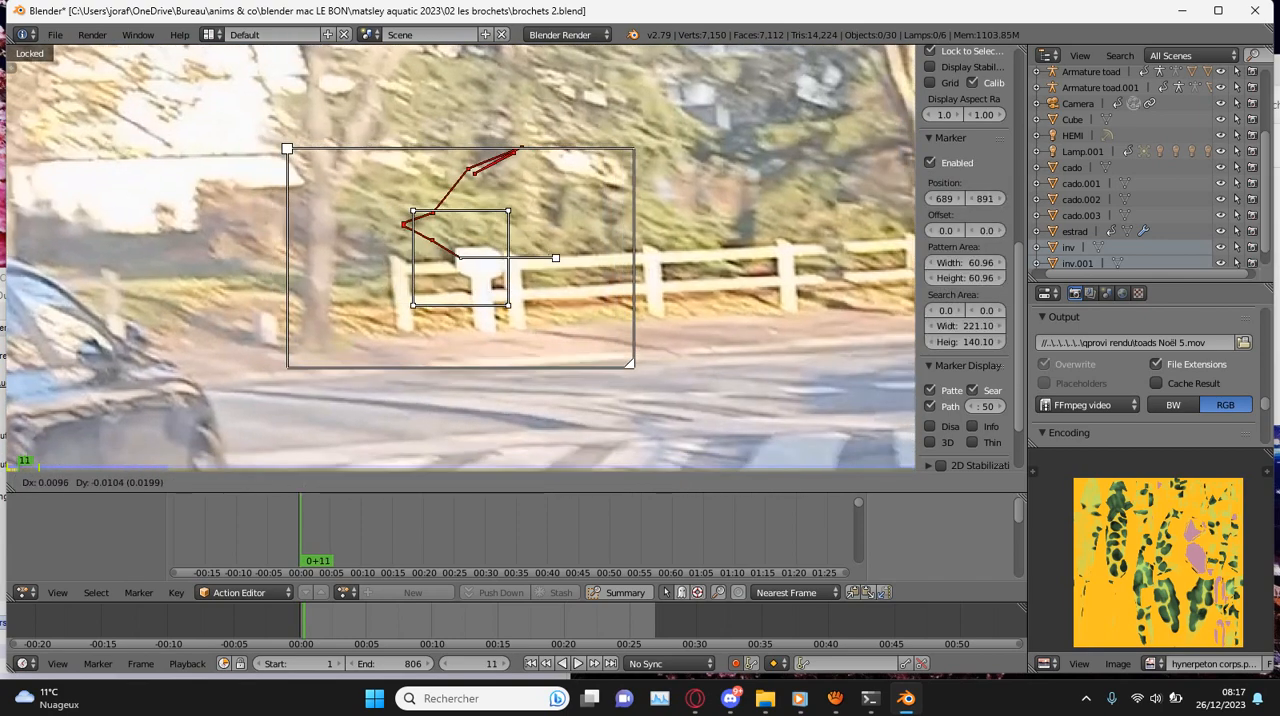
left_click(490, 274)
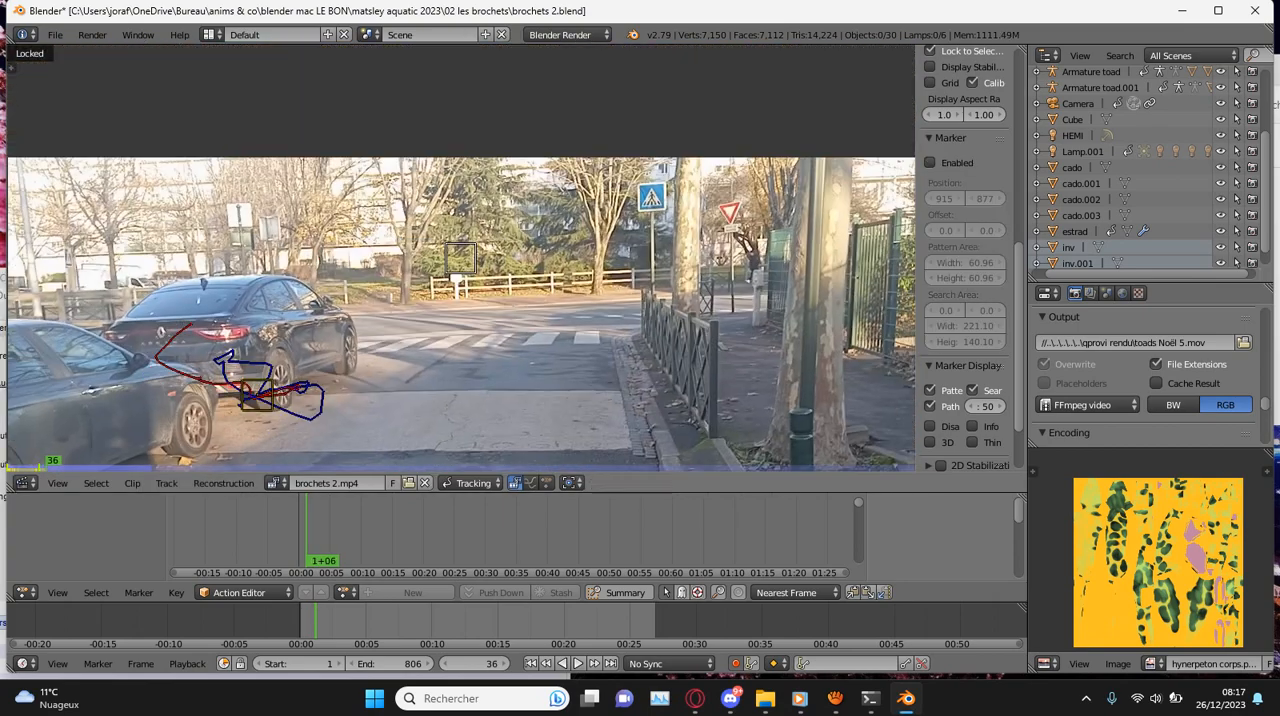
- Place the fence marker back on the white post at frame 36 and track forward, correcting it at frames 41 and 43
scroll(461, 258, "up", 5)
key("g")
left_click(444, 306)
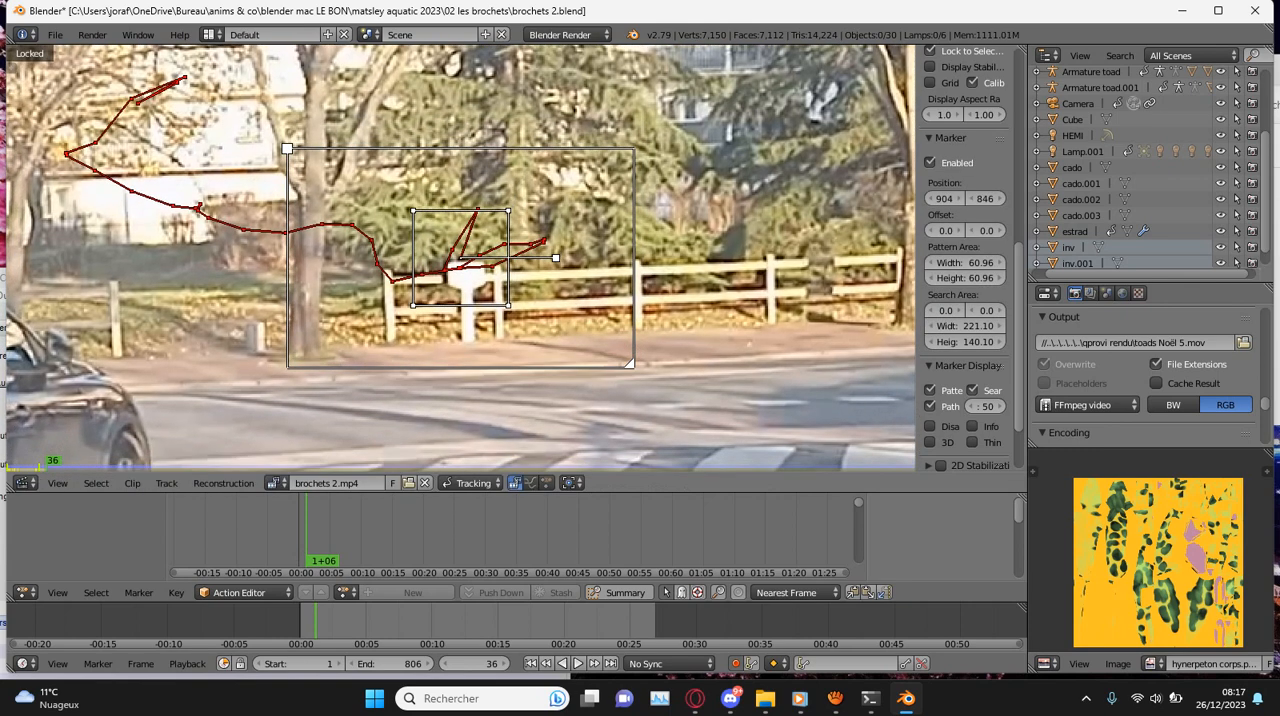
key("ctrl+t")
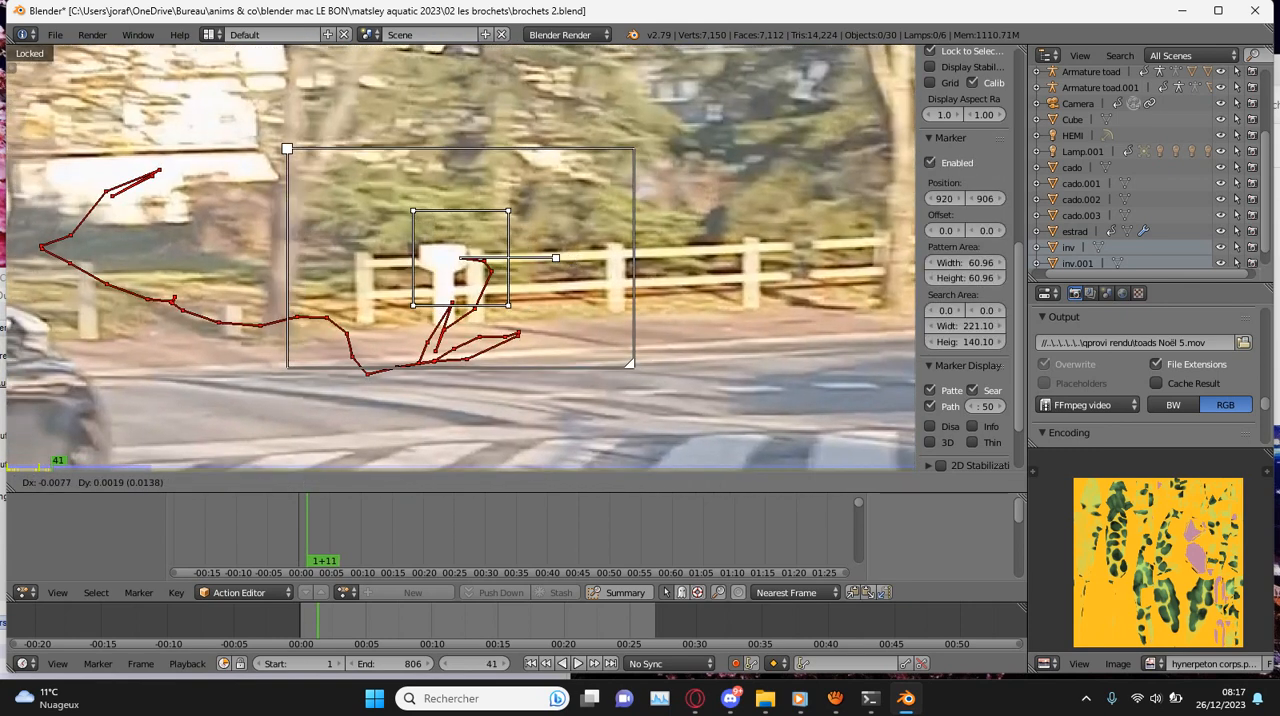
key("g")
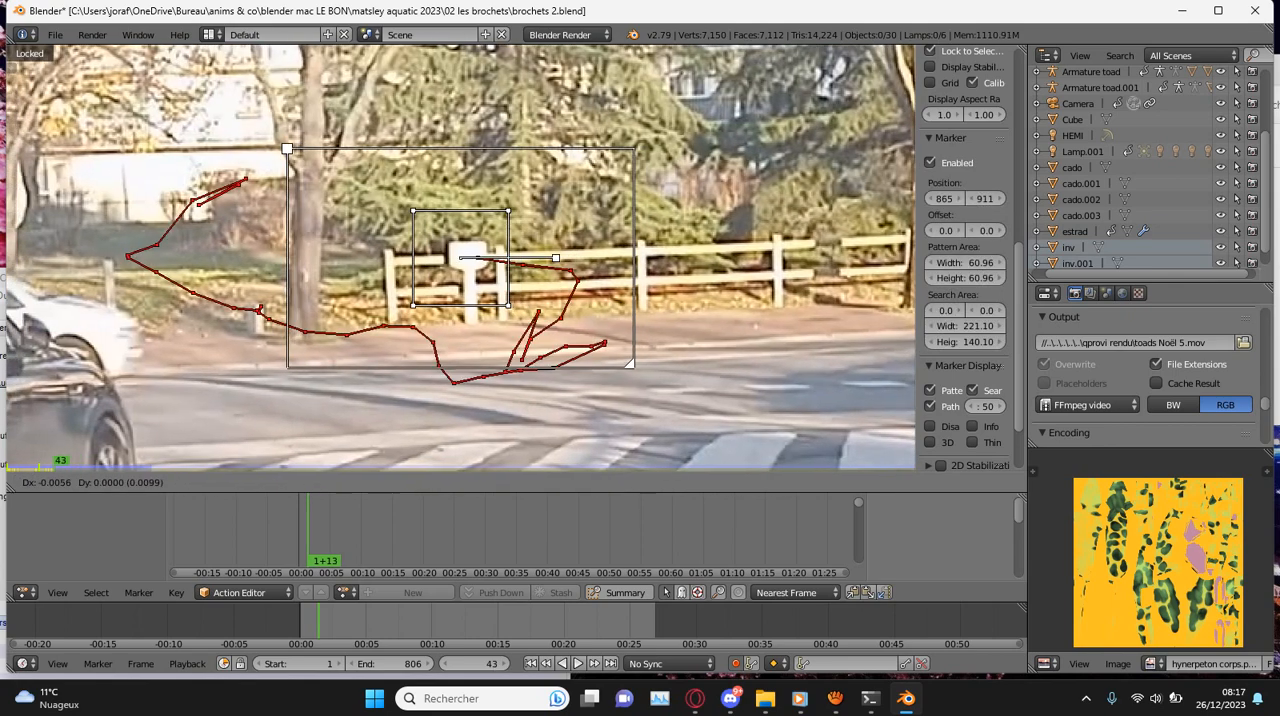
key("ctrl+t")
scroll(460, 258, "down", 5)
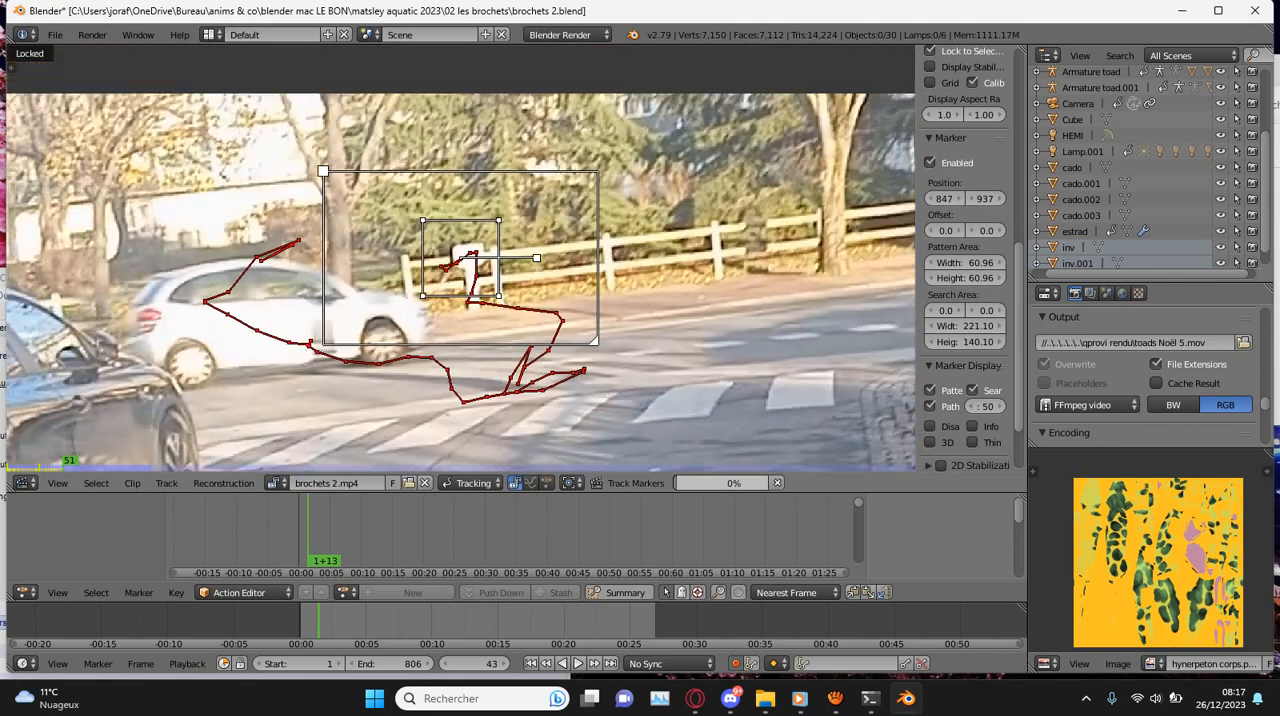
key("Return")
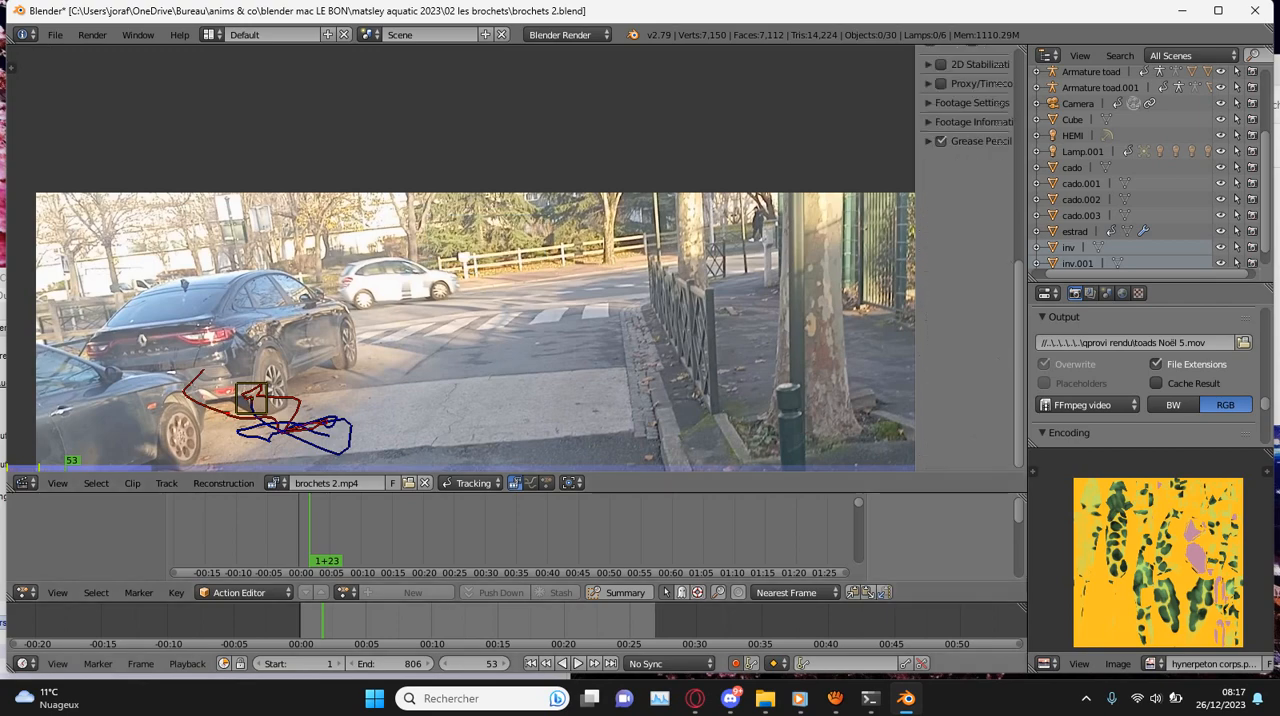
- Replay the clip from the start to review the tracks, with the marker near the black car's rear wheel selected
key("shift+Left")
key("alt+a")
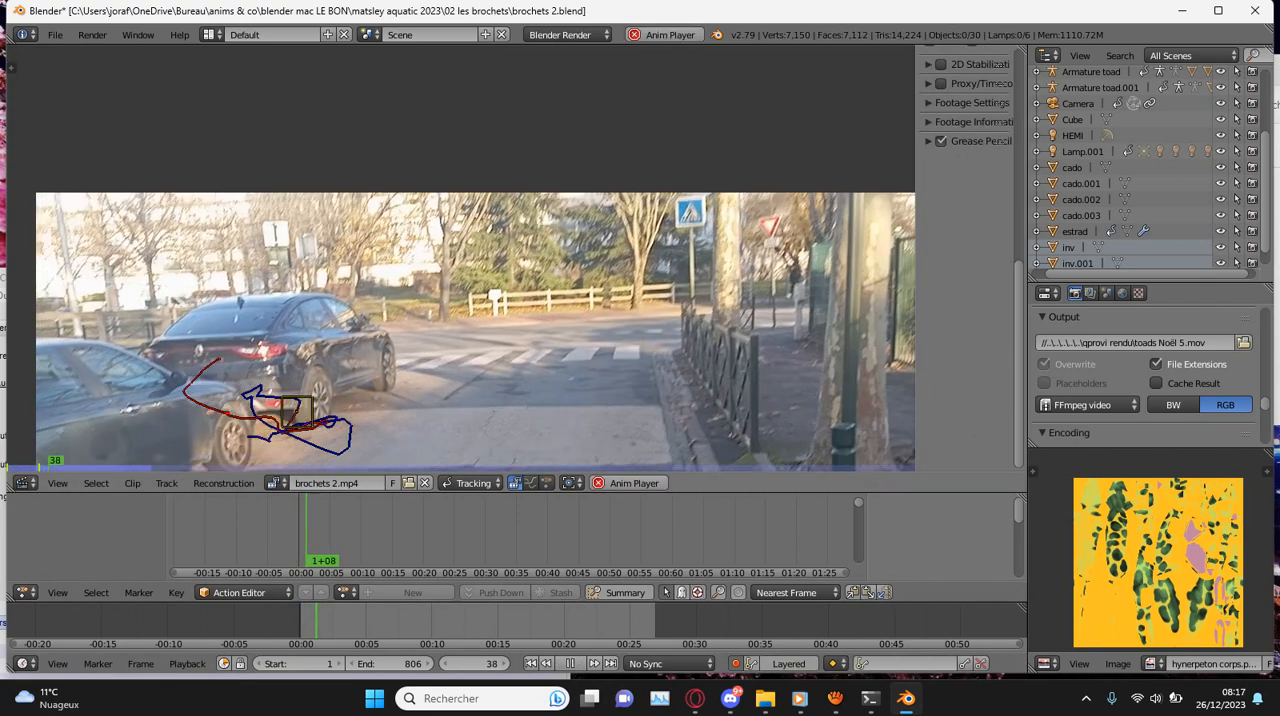
right_click(297, 413)
key("shift+Left")
key("alt+a")
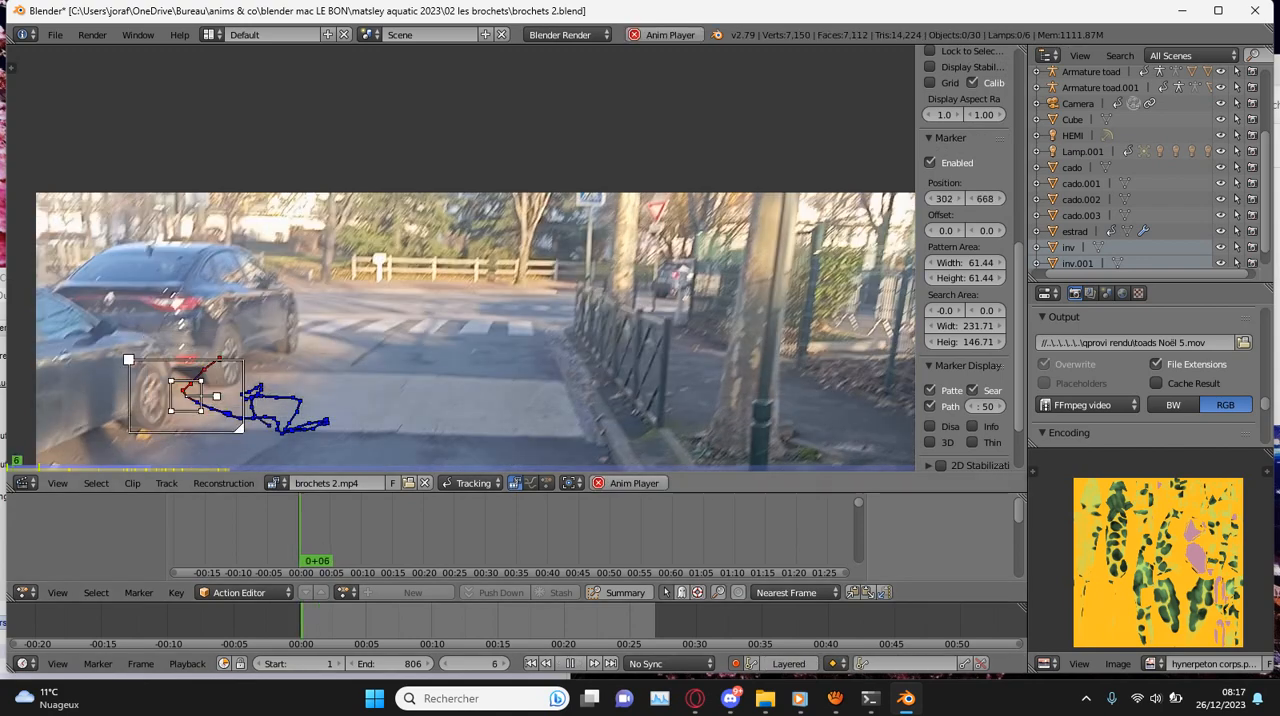
key("alt+a")
key("shift+Left")
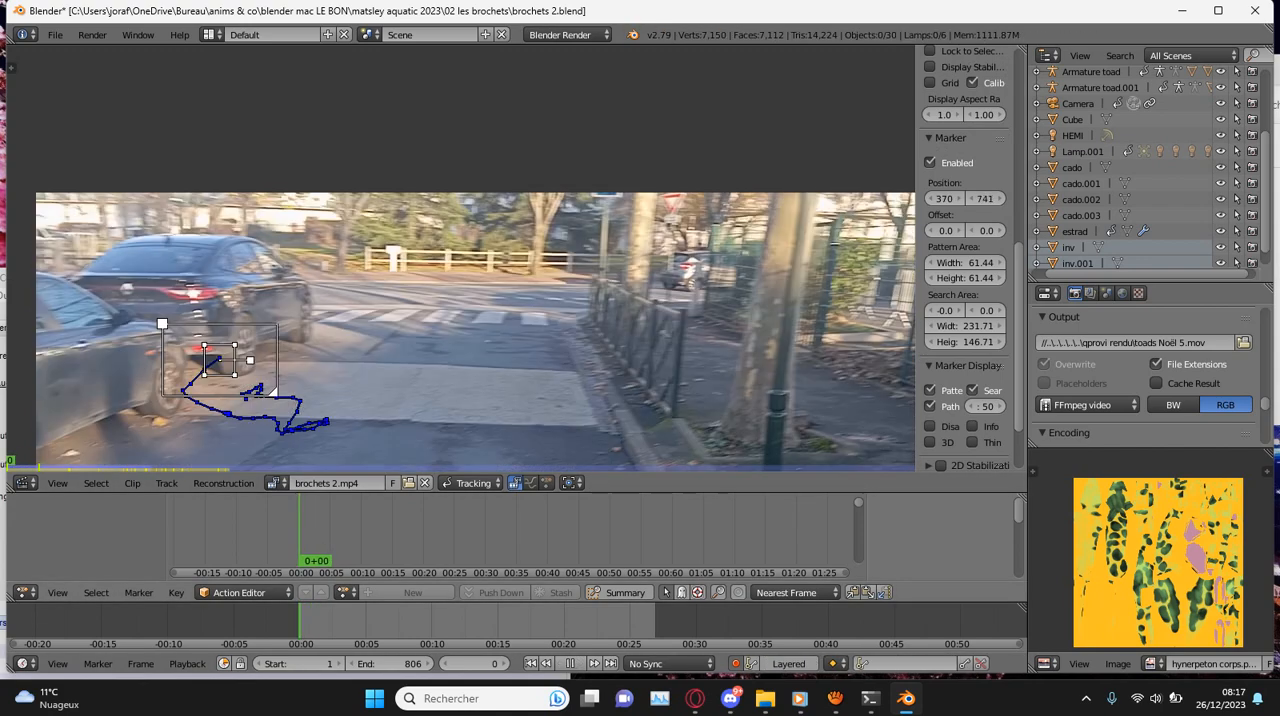
- At frame 4, shrink the rear-wheel marker's pattern area to 33.69 and move it back beside the black car's rear wheel
key("Right")
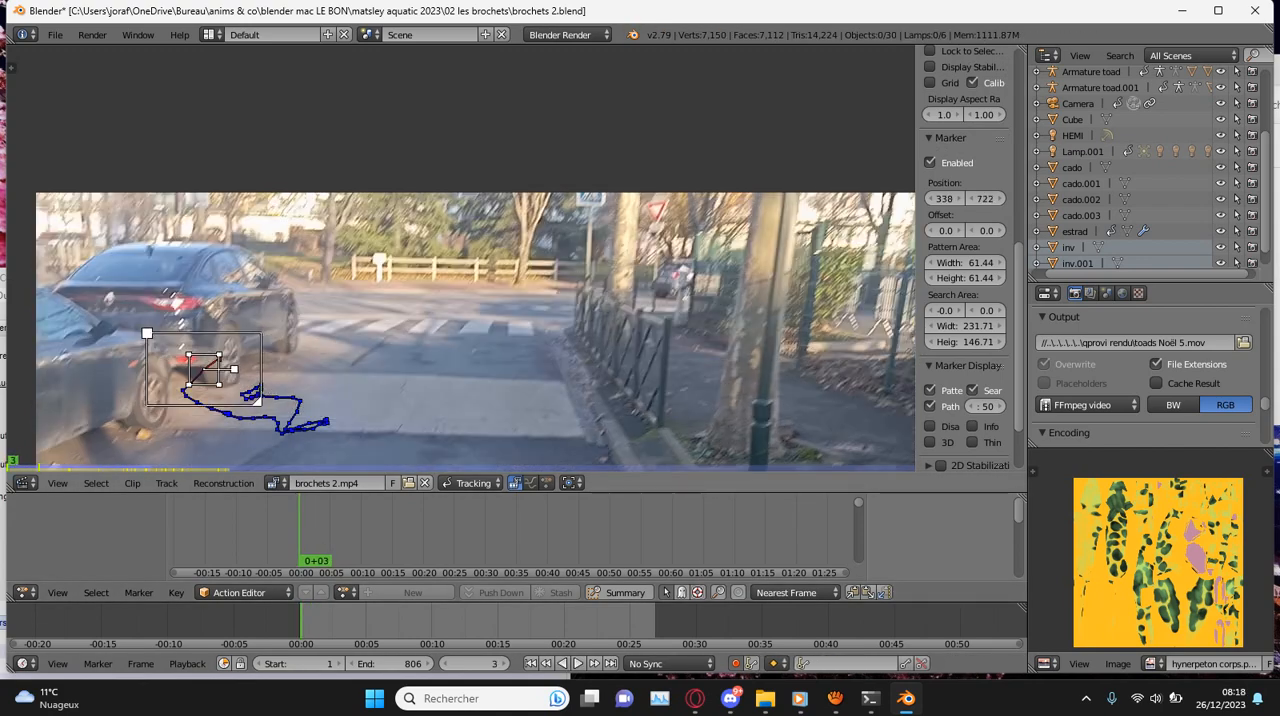
key("Right")
key("l")
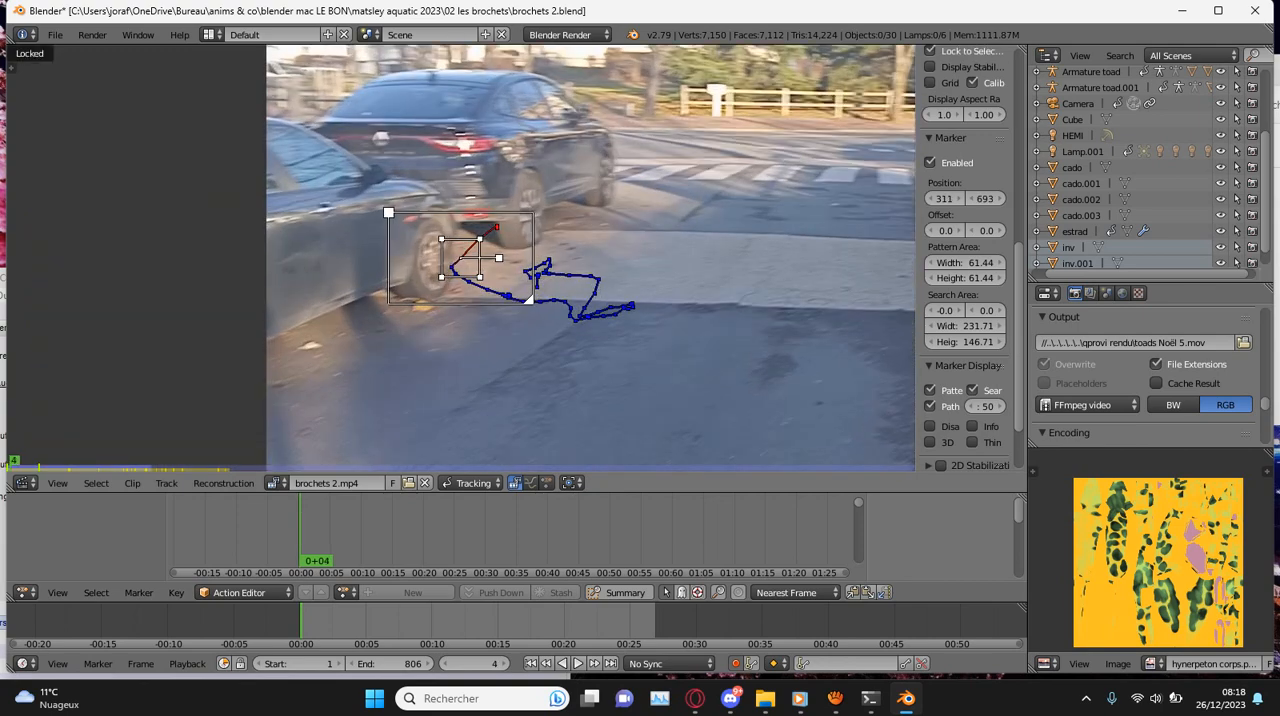
scroll(460, 257, "up", 5)
key("s")
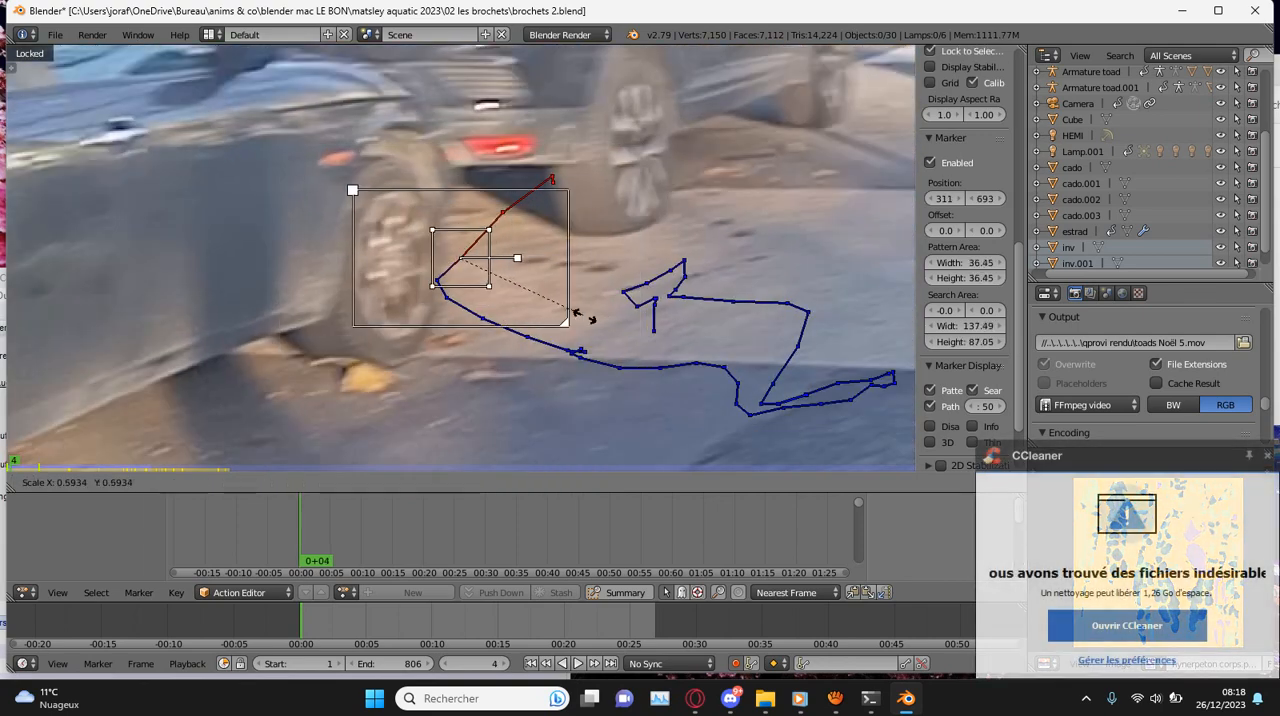
left_click(567, 312)
key("g")
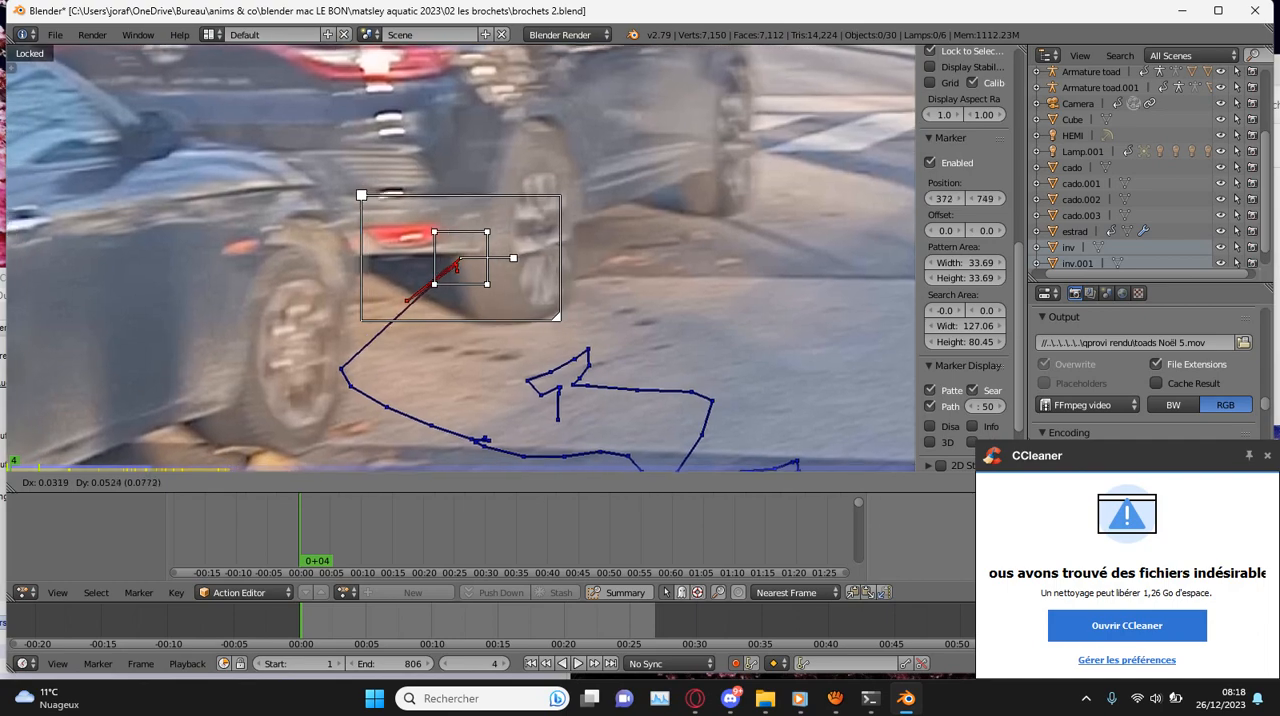
left_click(663, 222)
- Correct the rear-wheel marker's position at frame 6
key("Right")
key("Right")
key("g")
left_click(663, 222)
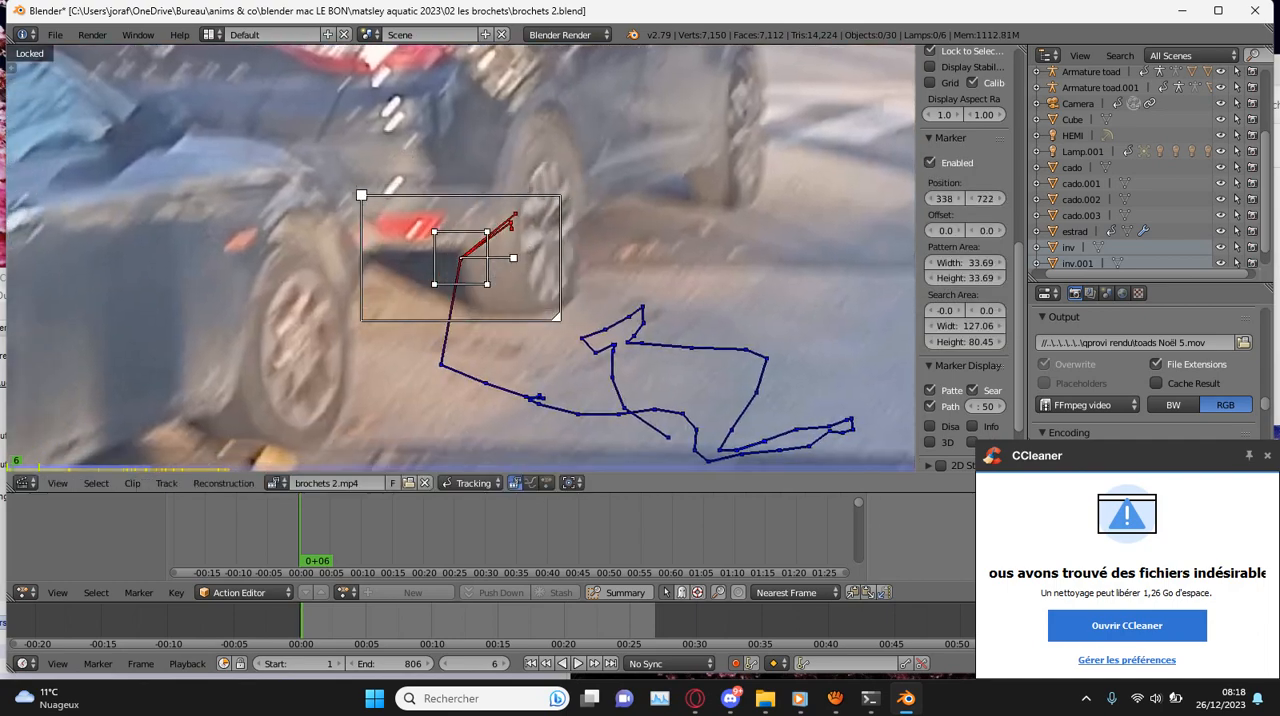
- Reposition the rear-wheel marker at frame 37 and enlarge its search area to 176.06 by 116.45
key("shift+Right")
key("Right")
key("g")
left_click(663, 222)
key("Right")
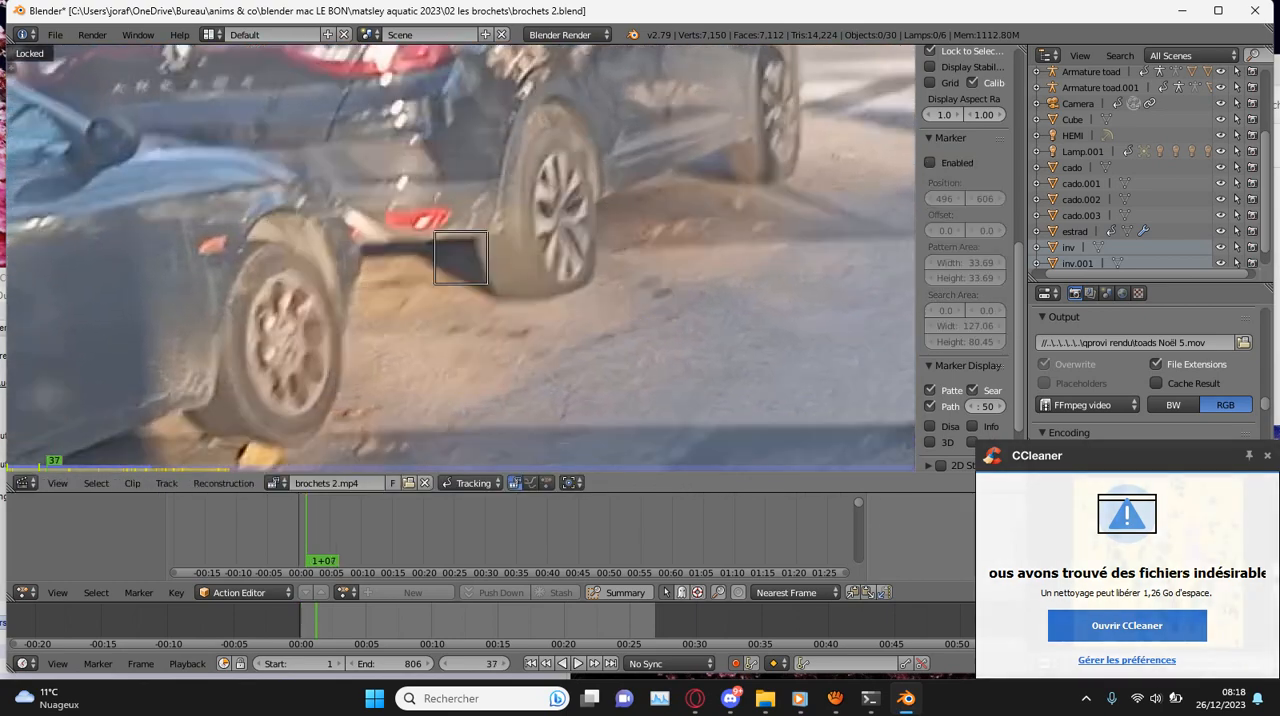
key("g")
left_click(663, 222)
mouse_move(965, 342)
left_mouse_down()
mouse_move(1000, 342)
mouse_move(967, 326)
mouse_move(1016, 326)
left_mouse_up()
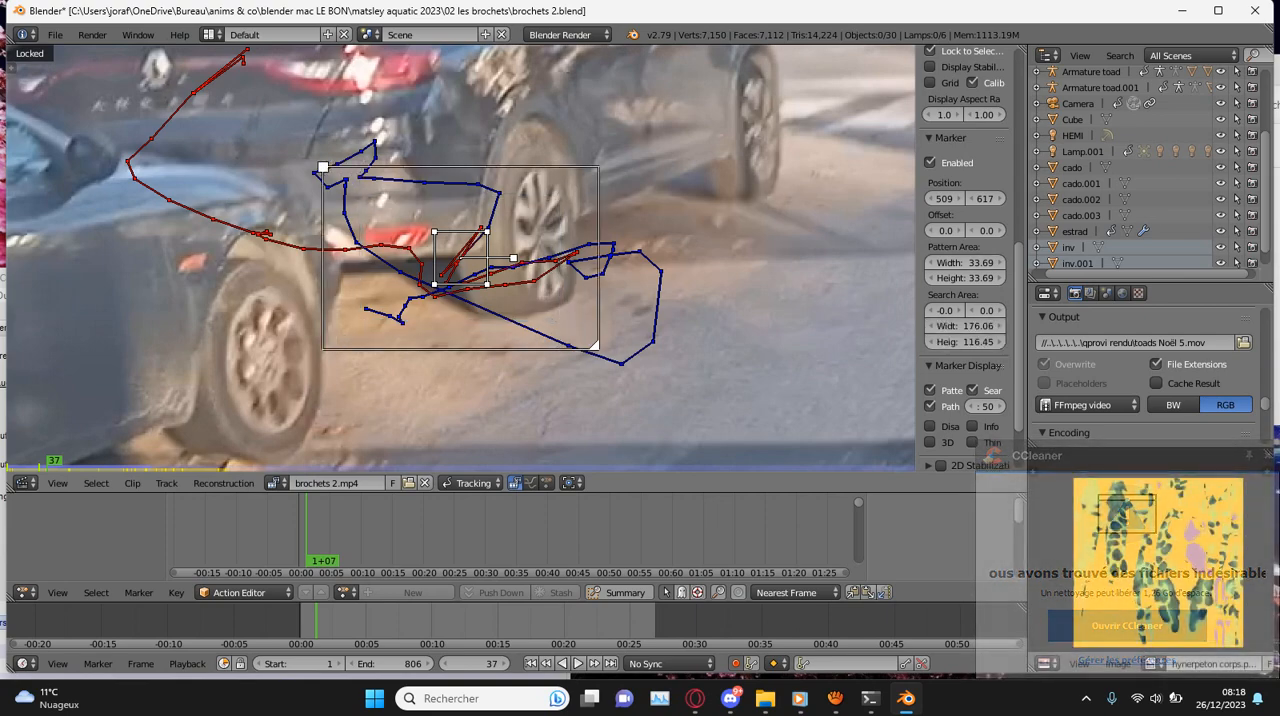
- Track the rear-wheel marker forward from frame 37 and step back to frame 50
key("ctrl+t")
key("Left")
key("Left")
key("Left")
key("Left")
key("Left")
key("Left")
key("Left")
key("Left")
key("Left")
key("Left")
key("Left")
key("Left")
key("Left")
key("Left")
key("Left")
key("Left")
key("Left")
key("Left")
key("Left")
key("Left")
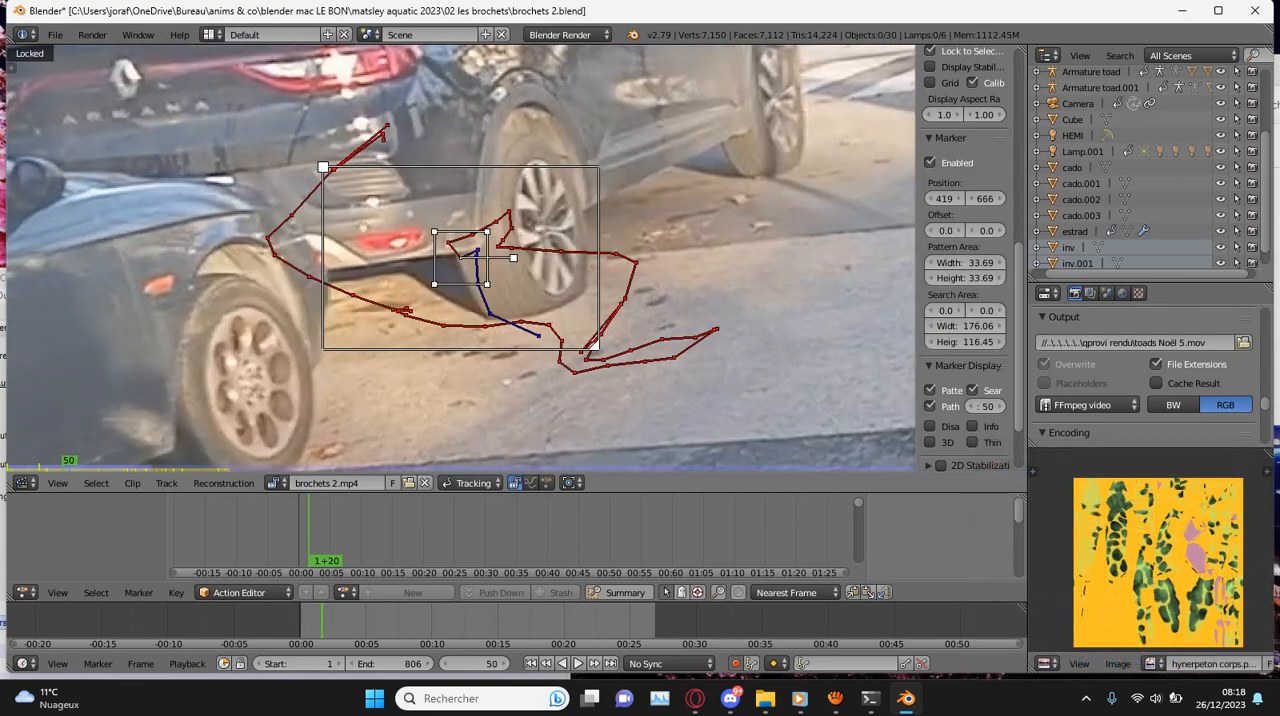
- Check the frames around frame 50 and correct the rear-wheel marker's position at frame 54
key("Right")
key("Right")
key("Right")
key("Right")
key("Right")
key("Right")
key("Right")
key("Right")
key("Right")
key("Right")
key("Right")
key("Right")
key("Right")
key("Right")
key("Right")
key("Right")
key("Right")
key("Right")
key("Right")
key("Right")
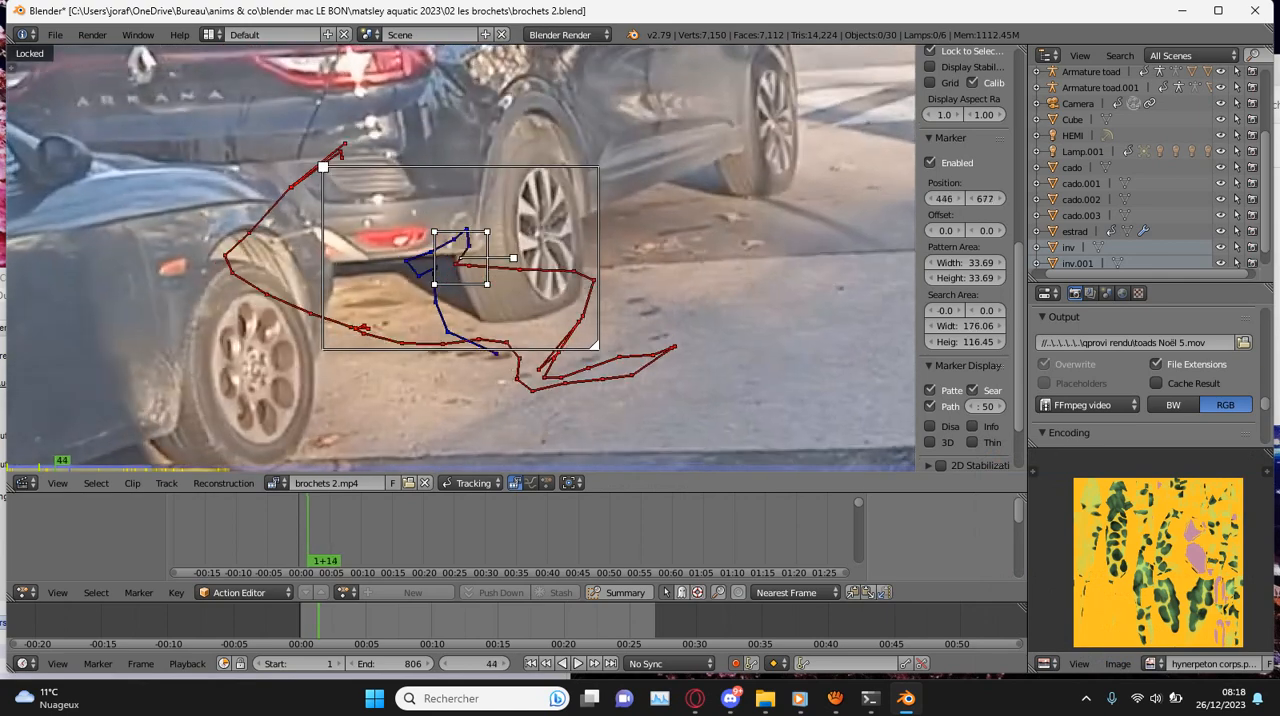
key("Right")
key("Right")
key("Right")
key("Right")
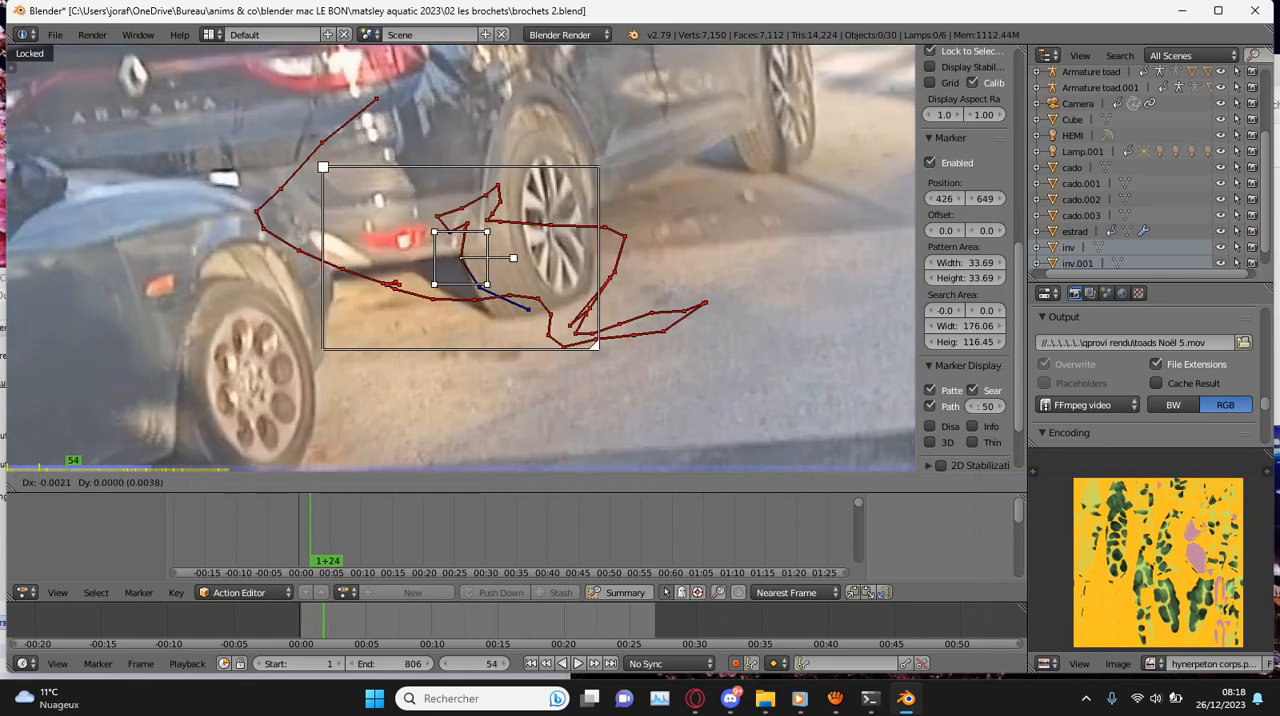
key("Left")
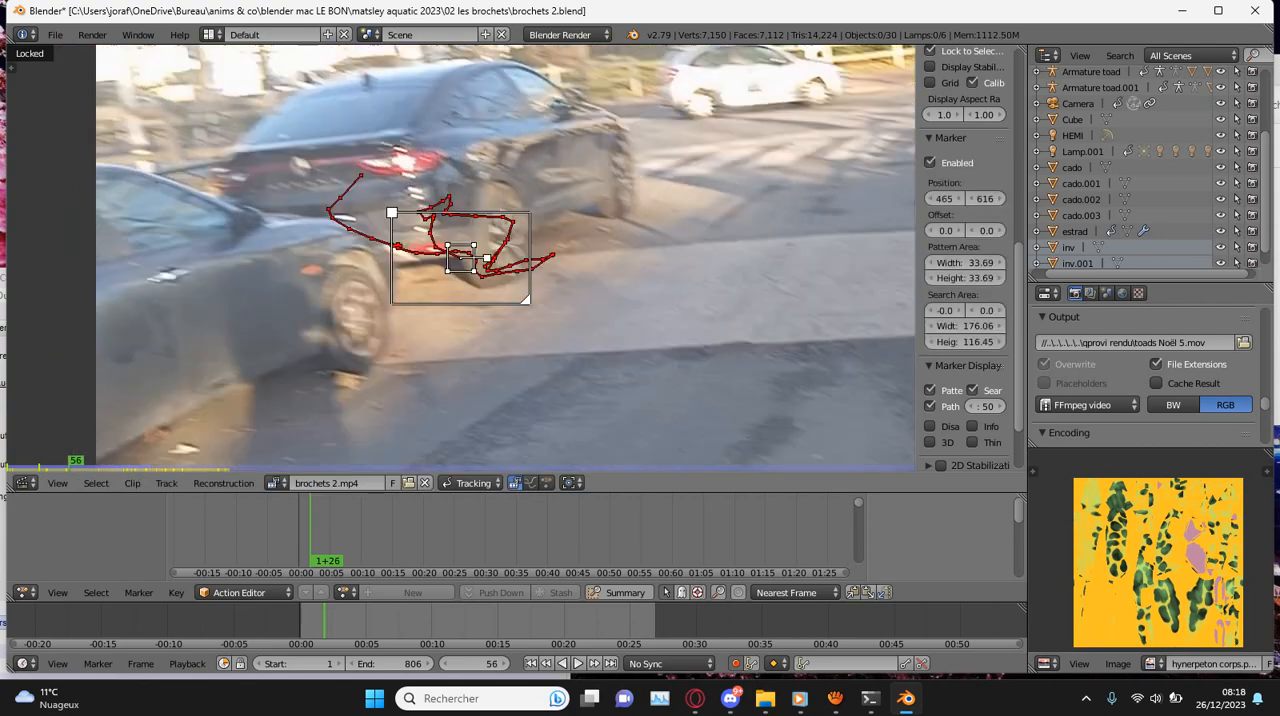
- Move the marker back beside the black car's rear wheel at frames 108 and 114
scroll(461, 258, "up", 2)
key("g")
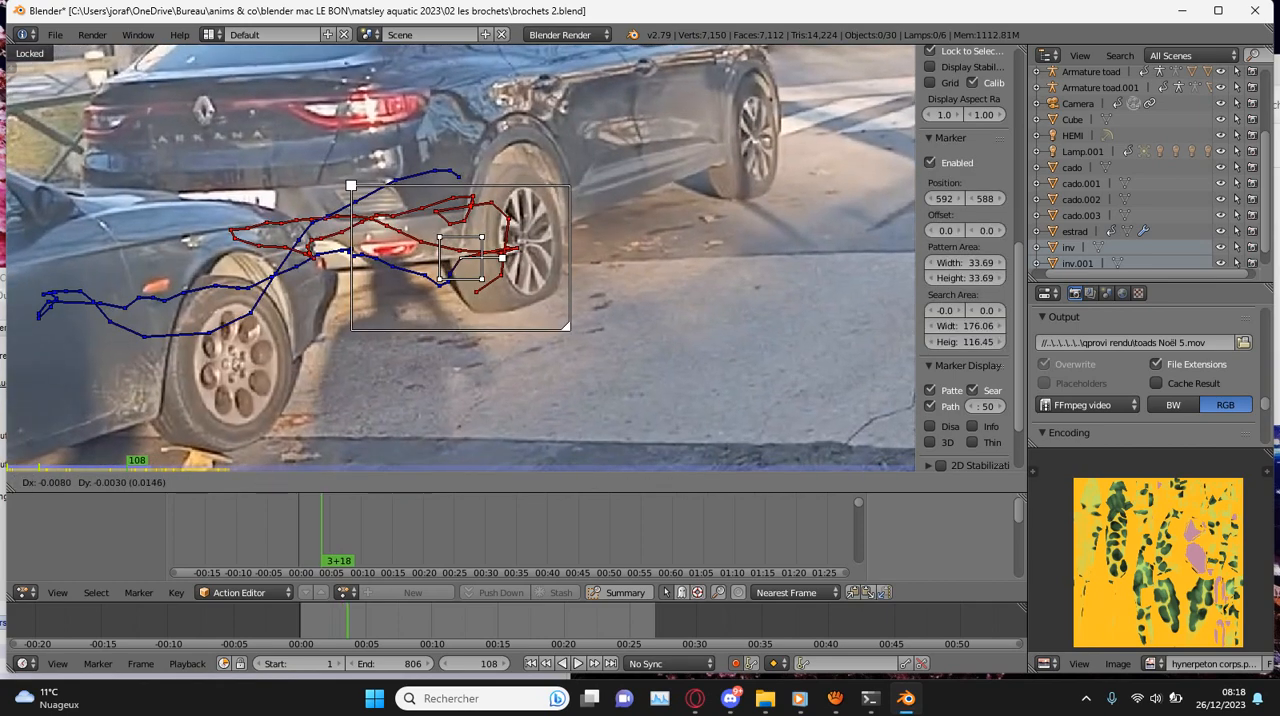
key("g")
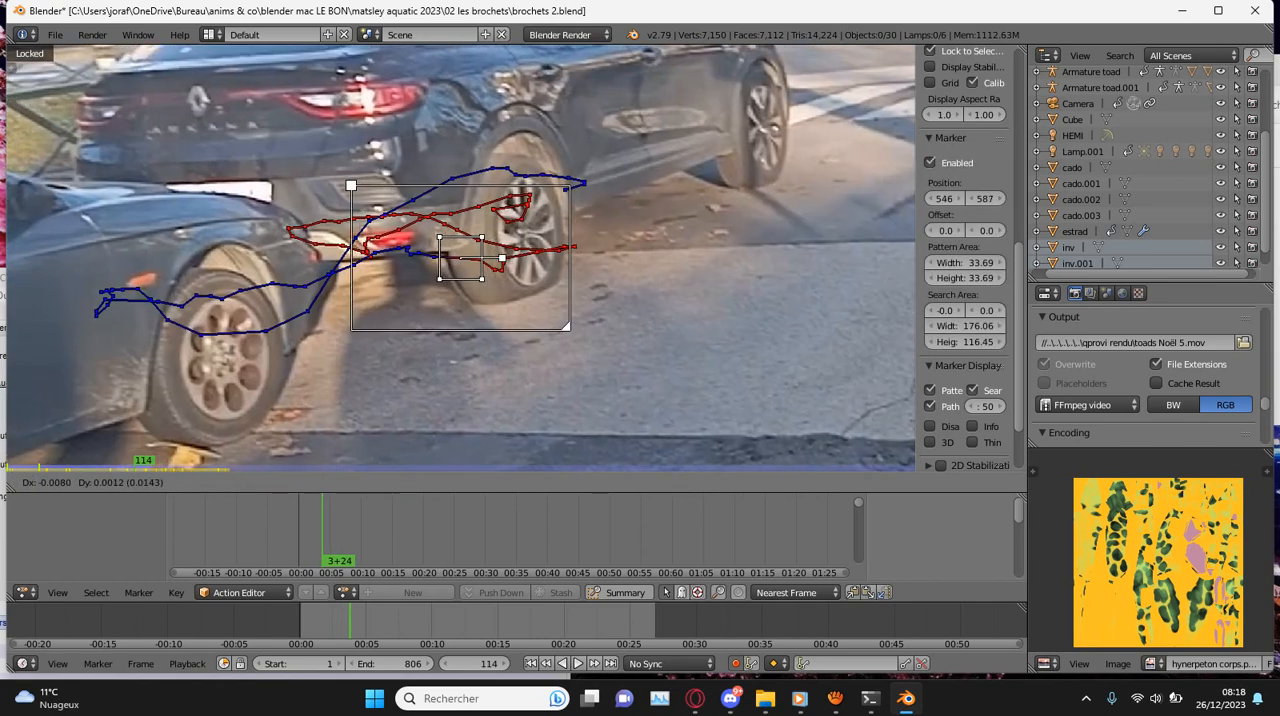
left_click(461, 258)
- Correct the rear-wheel marker's position at frame 120 and track it forward
key("Right")
key("Right")
key("Right")
key("Right")
key("Right")
key("Right")
key("g")
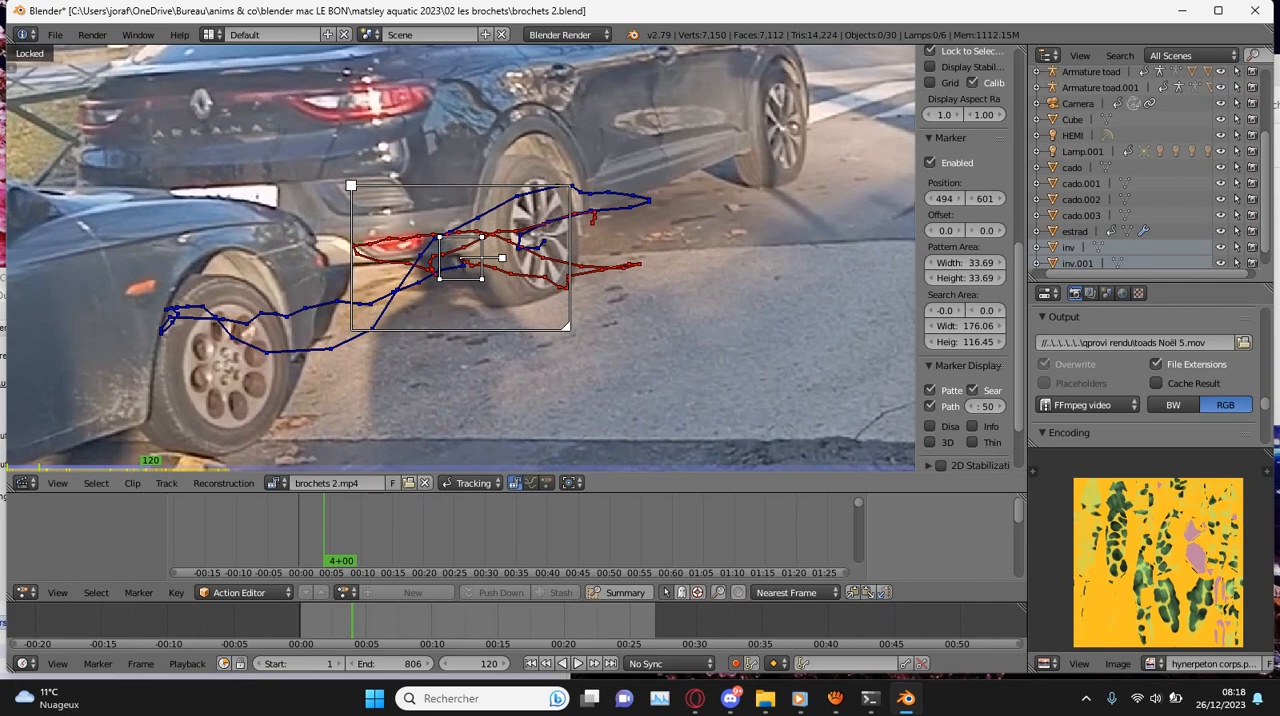
key("ctrl+t")
scroll(461, 258, "up", 3)
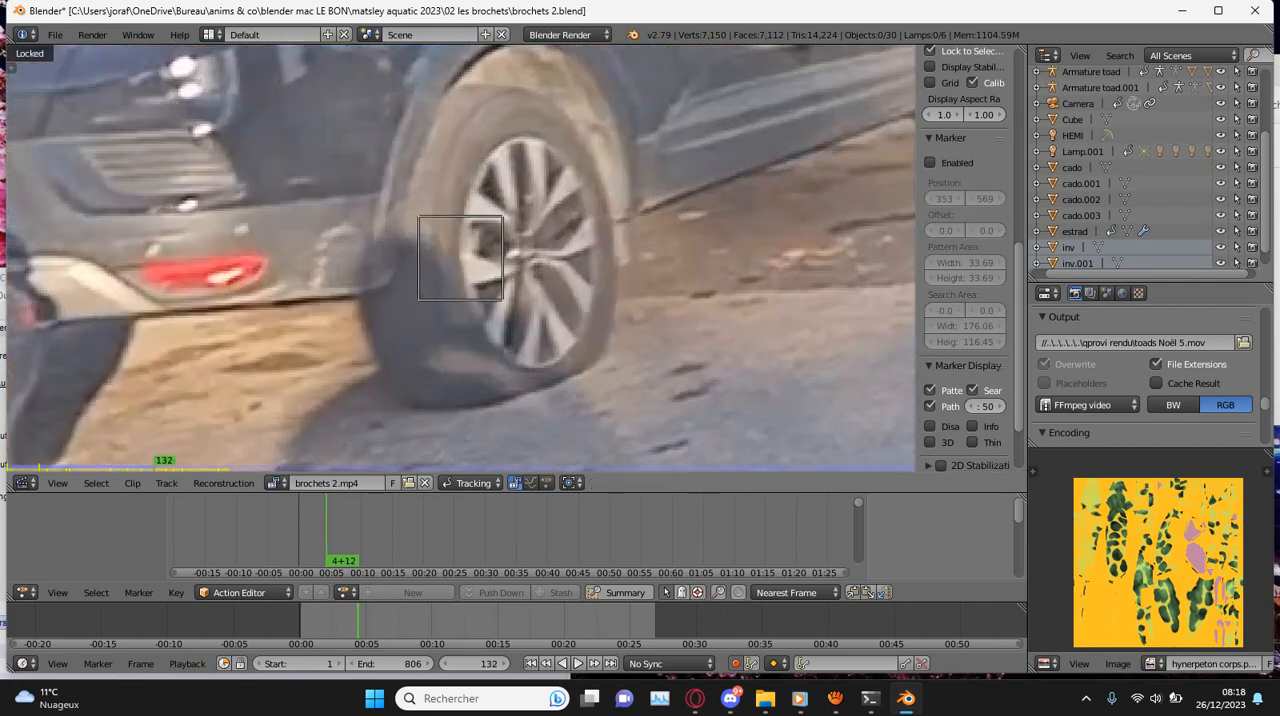
- Recheck the track from frame 120, correct the rear-wheel marker's position at frame 130 and save the file
key("Left")
key("Left")
key("Left")
key("Left")
key("Left")
key("Left")
key("Left")
key("Left")
key("Left")
key("Left")
key("Left")
key("Left")
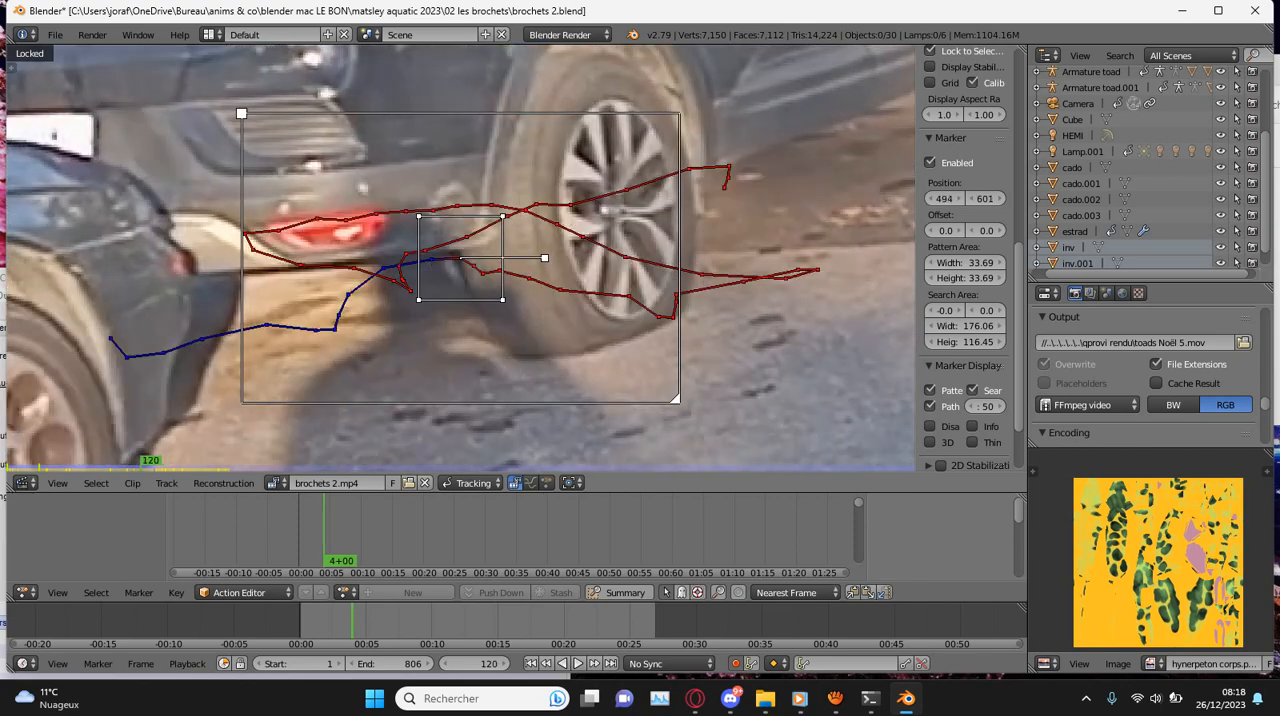
key("Right")
key("Right")
key("Right")
key("Right")
key("Right")
key("Right")
key("Right")
key("Right")
key("Right")
key("Right")
key("g")
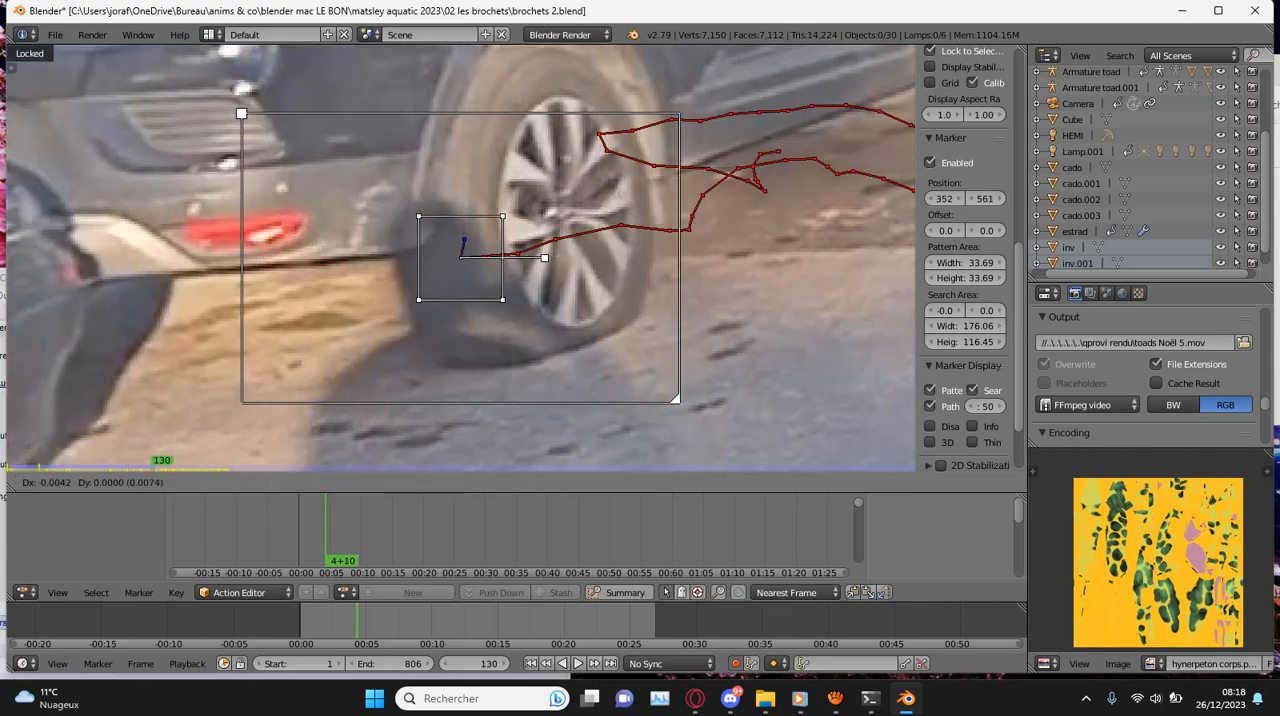
left_click(512, 212)
key("ctrl+s")
- Track the rear-wheel marker forward from frame 130 and reposition it at frame 139
key("ctrl+t")
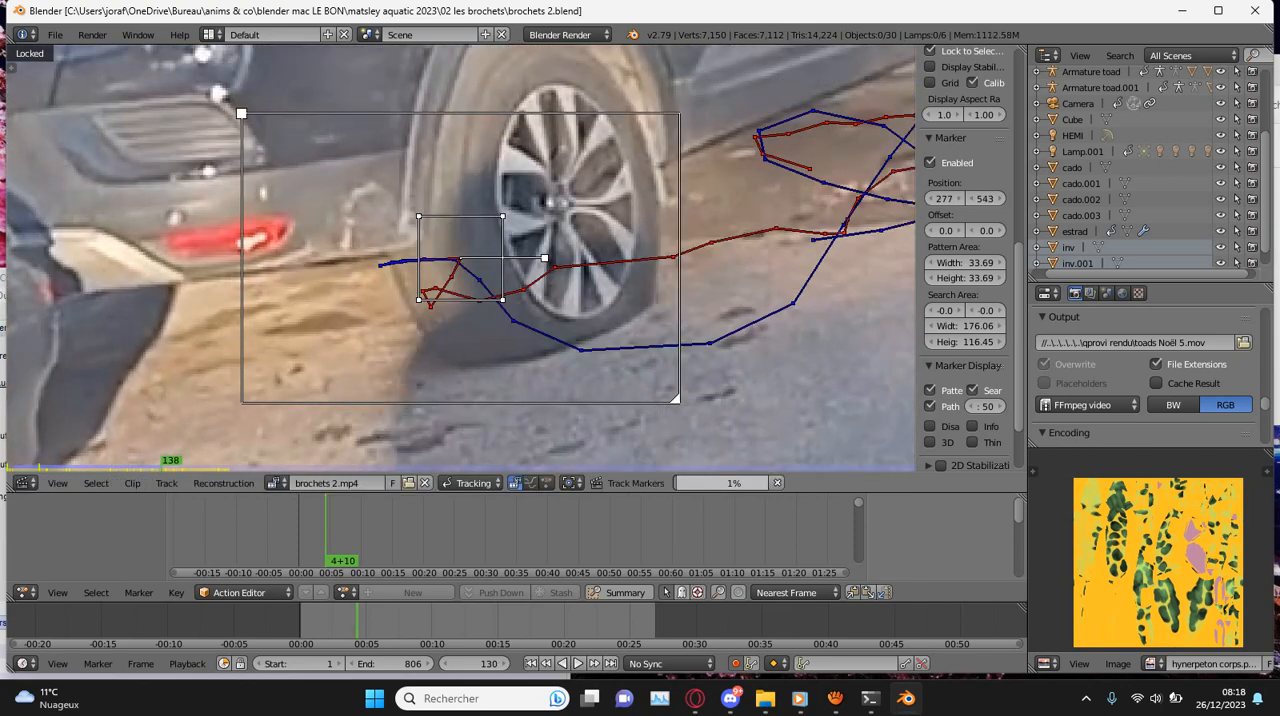
scroll(461, 258, "down", 2)
key("Left")
key("Left")
key("Left")
key("g")
key("Return")
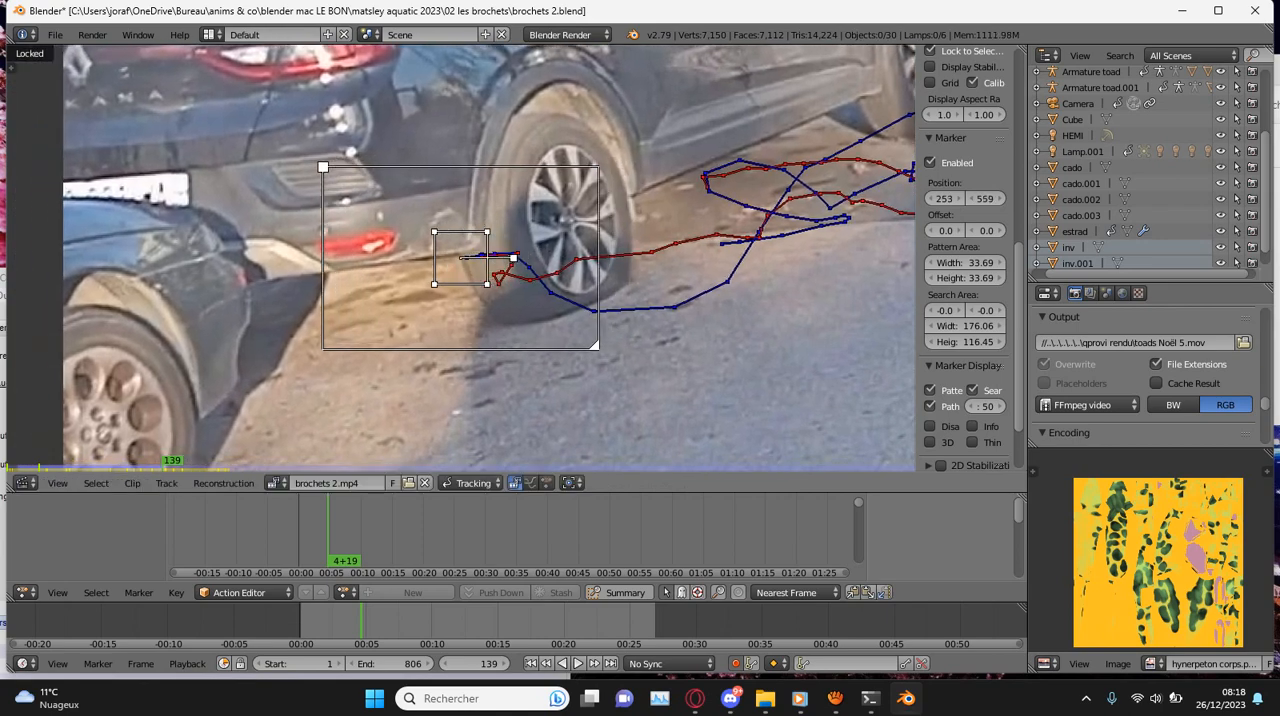
- Track the rear-wheel marker forward from frame 139 and reposition it beside the wheel at frame 149
key("ctrl+t")
key("Left")
key("g")
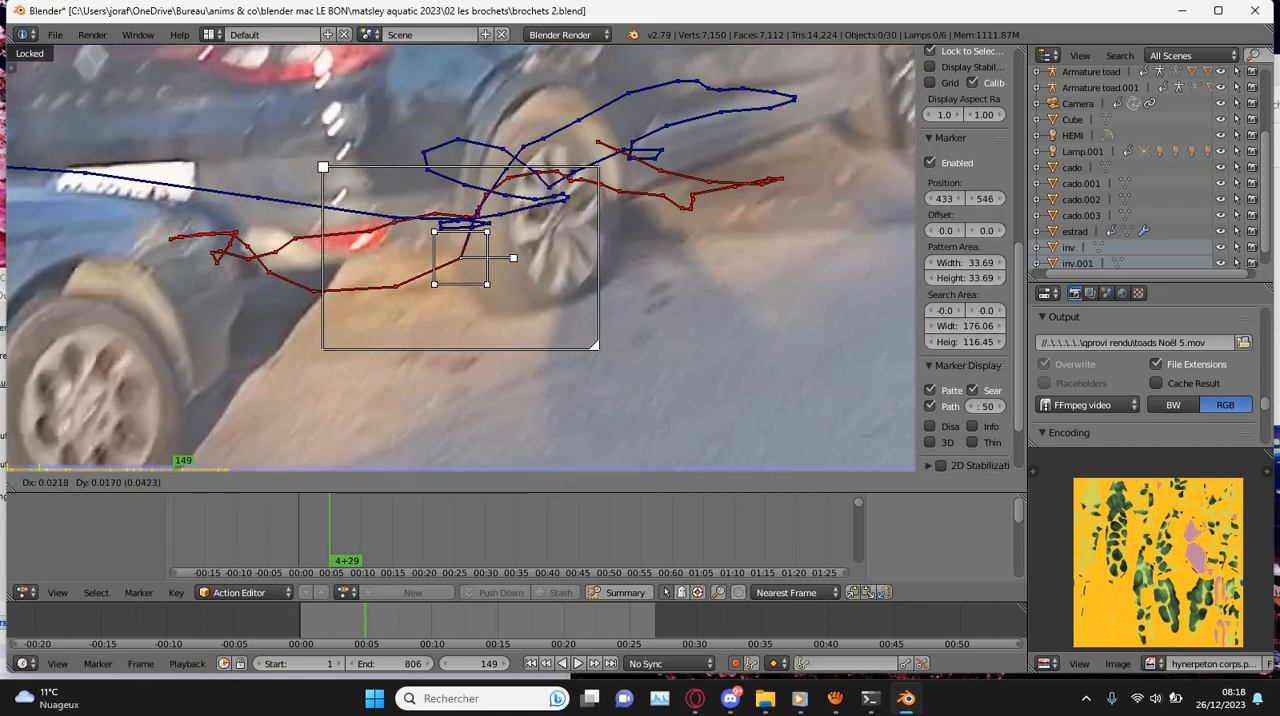
key("Return")
- Track the rear-wheel marker forward from frame 149 and correct its position at frame 157
key("ctrl+t")
key("g")
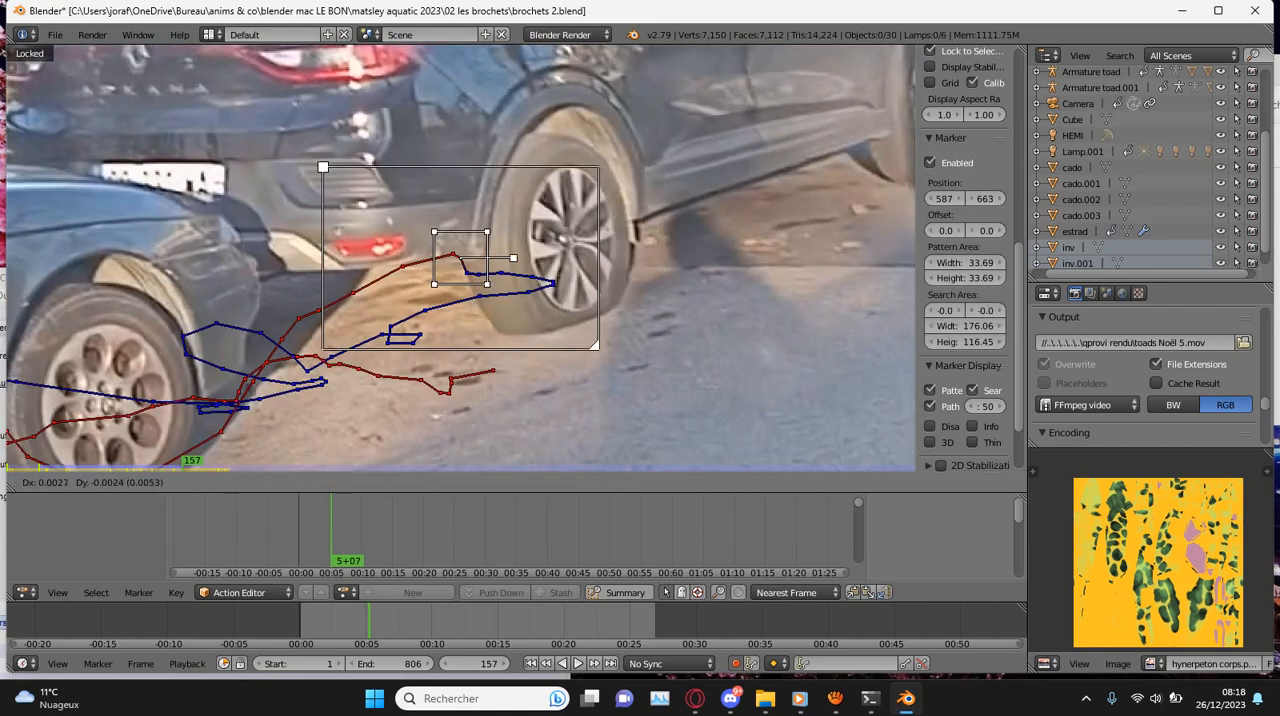
key("Return")
- Track the rear-wheel marker forward from frame 157 and save over brochets 2.blend
key("ctrl+t")
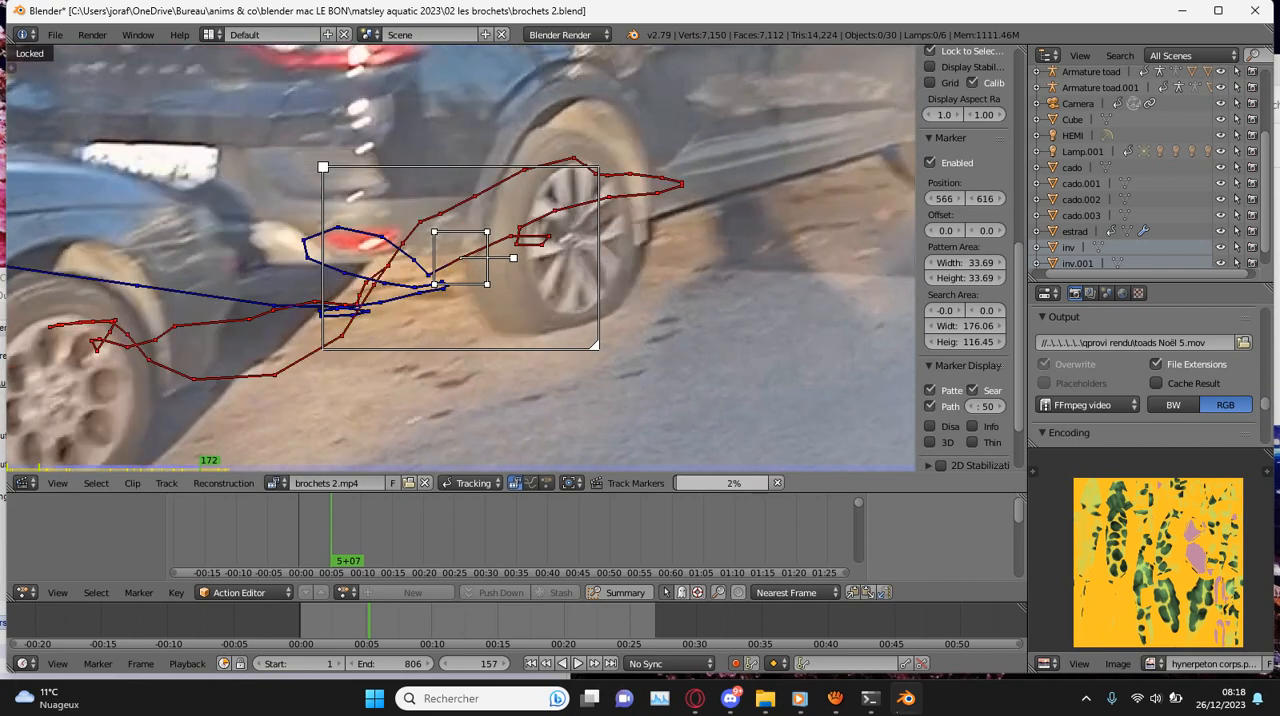
key("g")
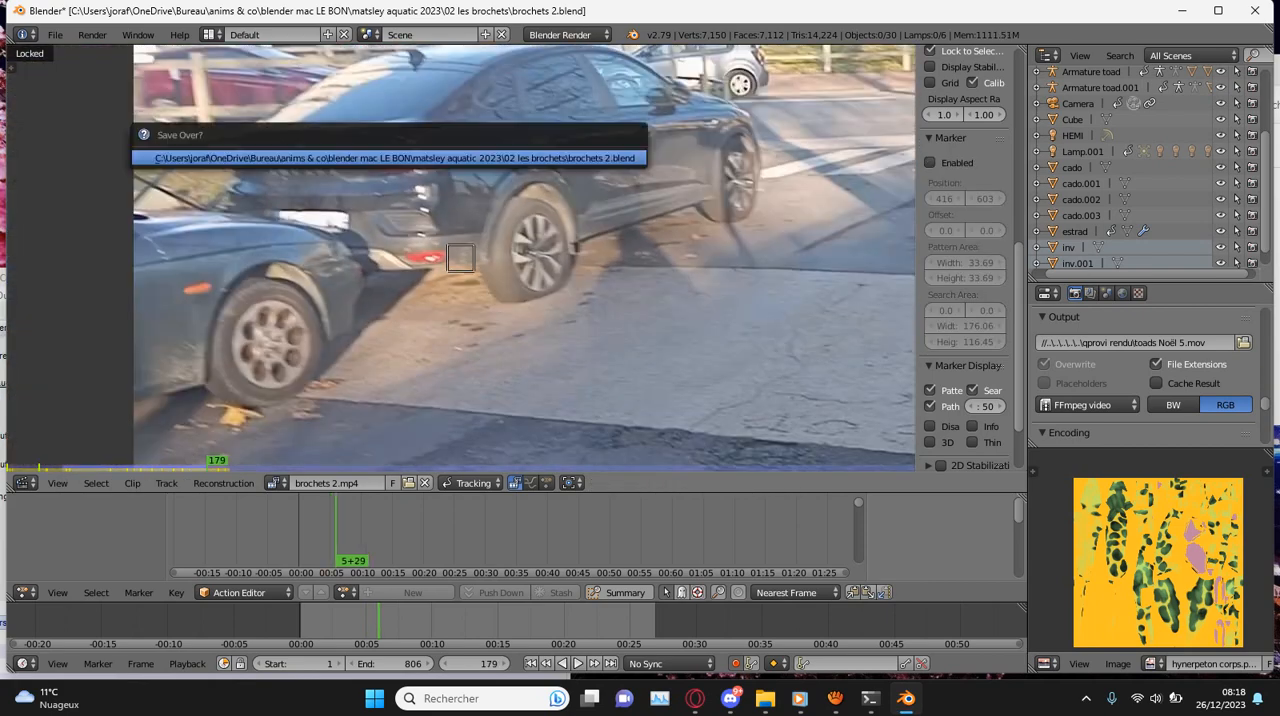
key("Return")
- Play back the tracked clip from frame 0, stop at frame 21 and save the file
left_click(298, 622)
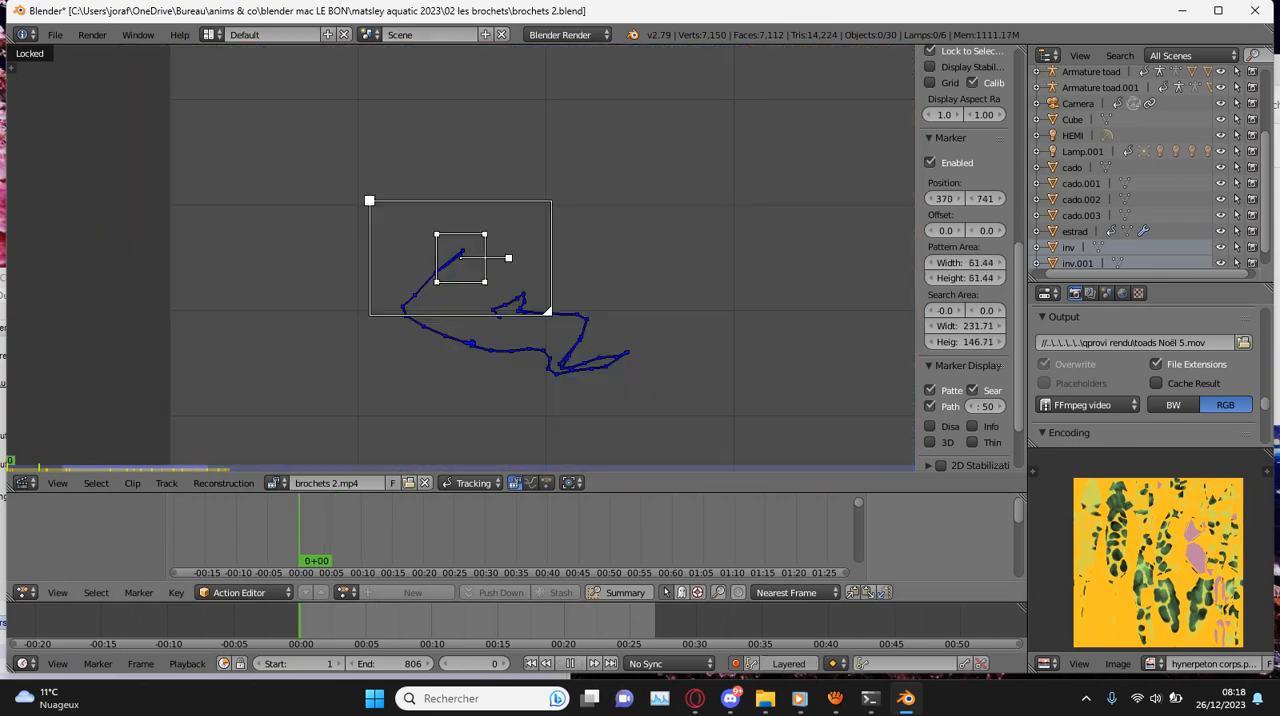
key("alt+a")
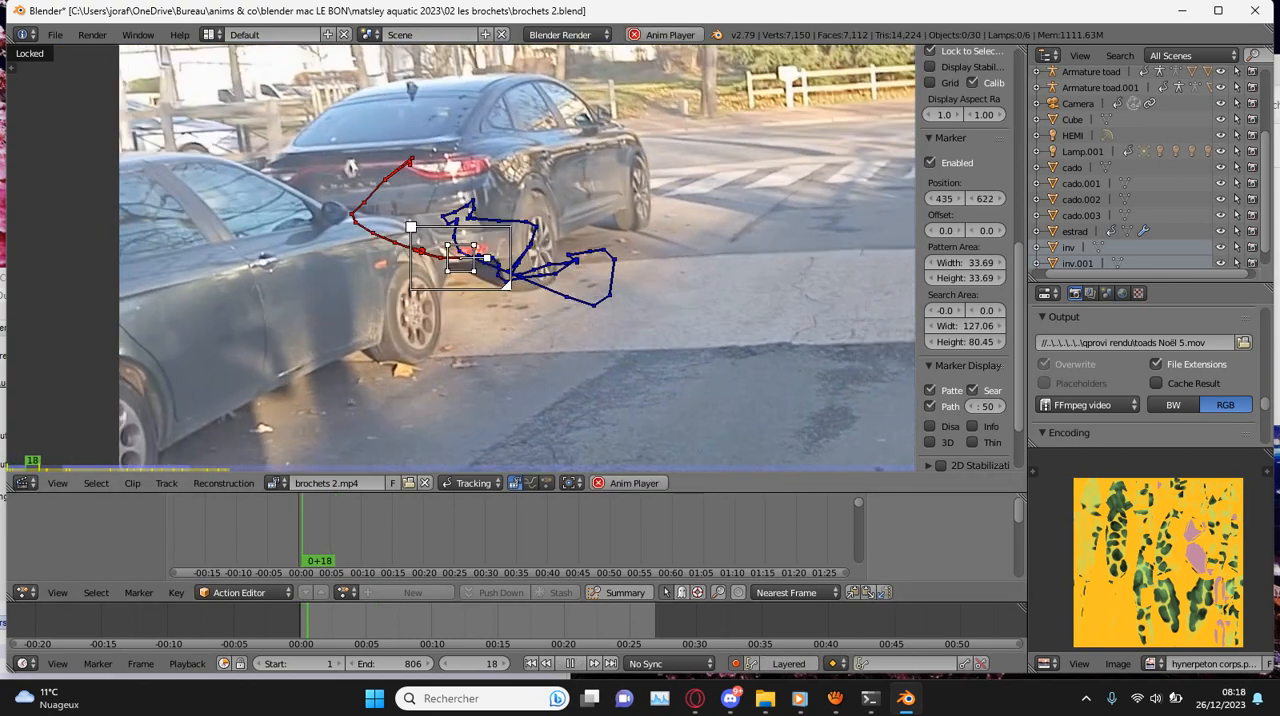
key("alt+a")
scroll(460, 258, "up", 2)
key("ctrl+s")
key("Return")
- Close Blender and reopen brochets 2.blend from the 02 les brochets folder
mouse_move(765, 698)
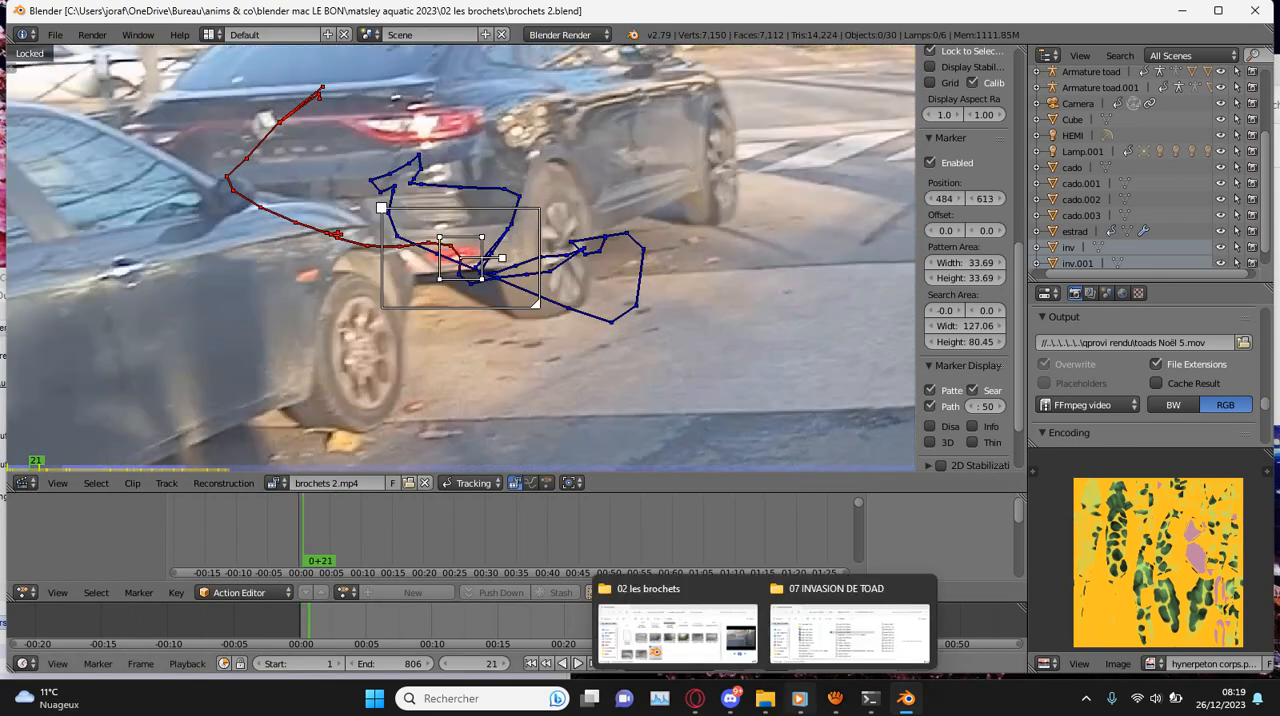
left_click(678, 632)
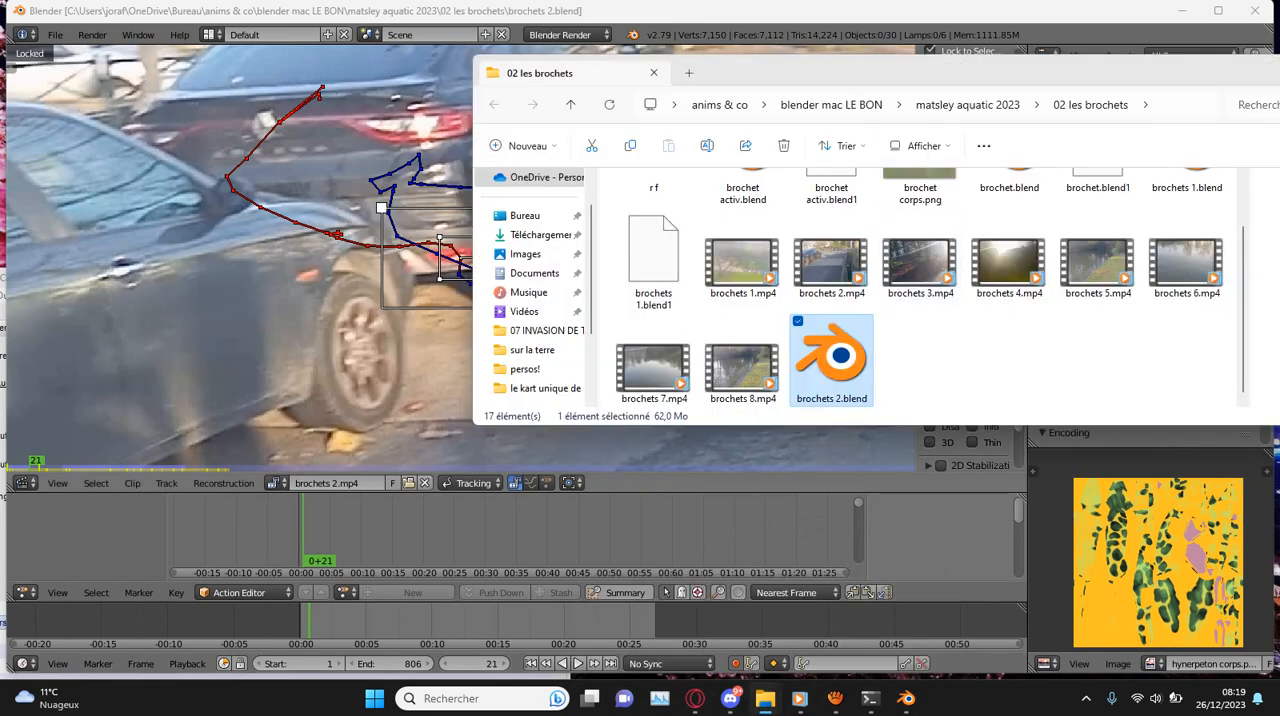
left_click_drag(1120, 72, 892, 70)
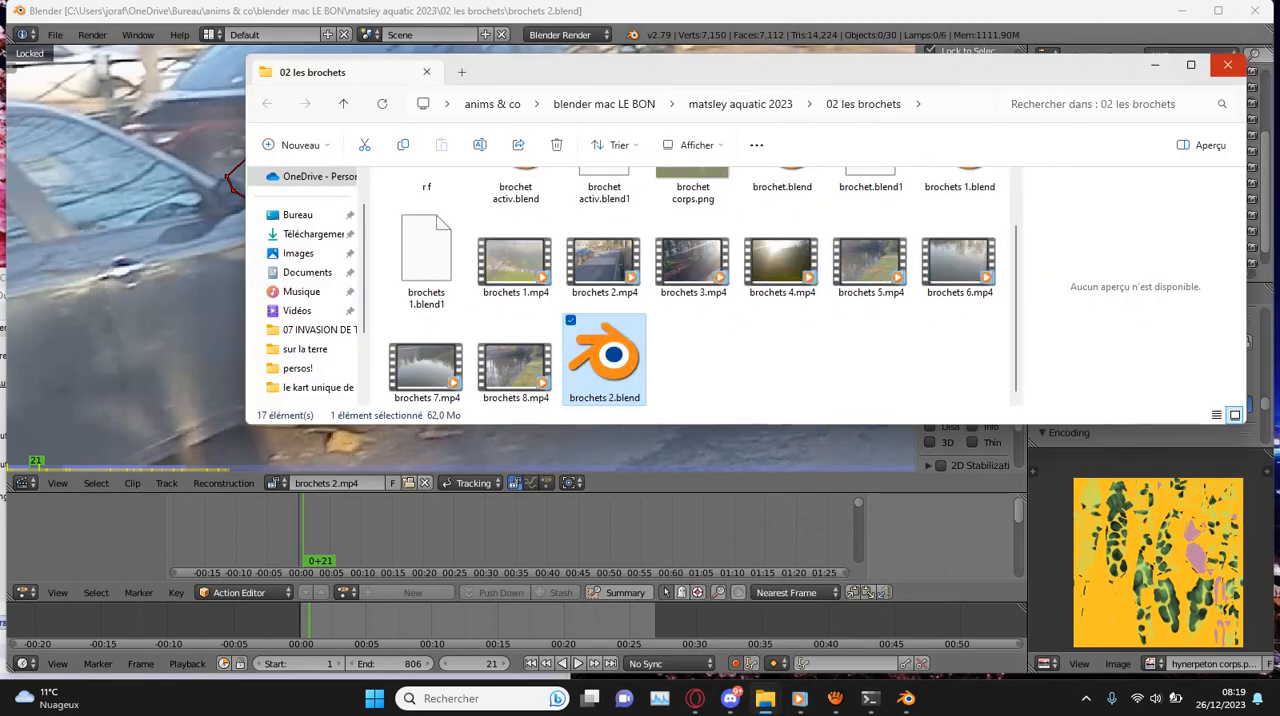
left_click(1255, 10)
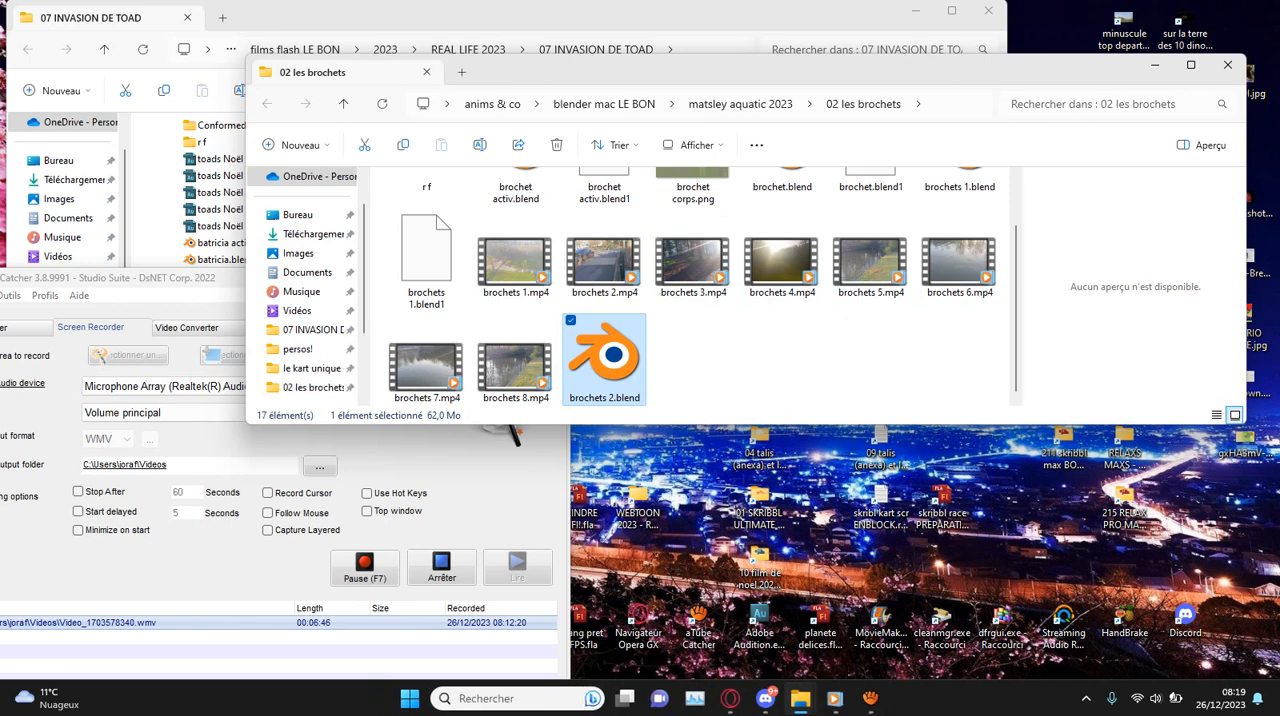
double_click(604, 358)
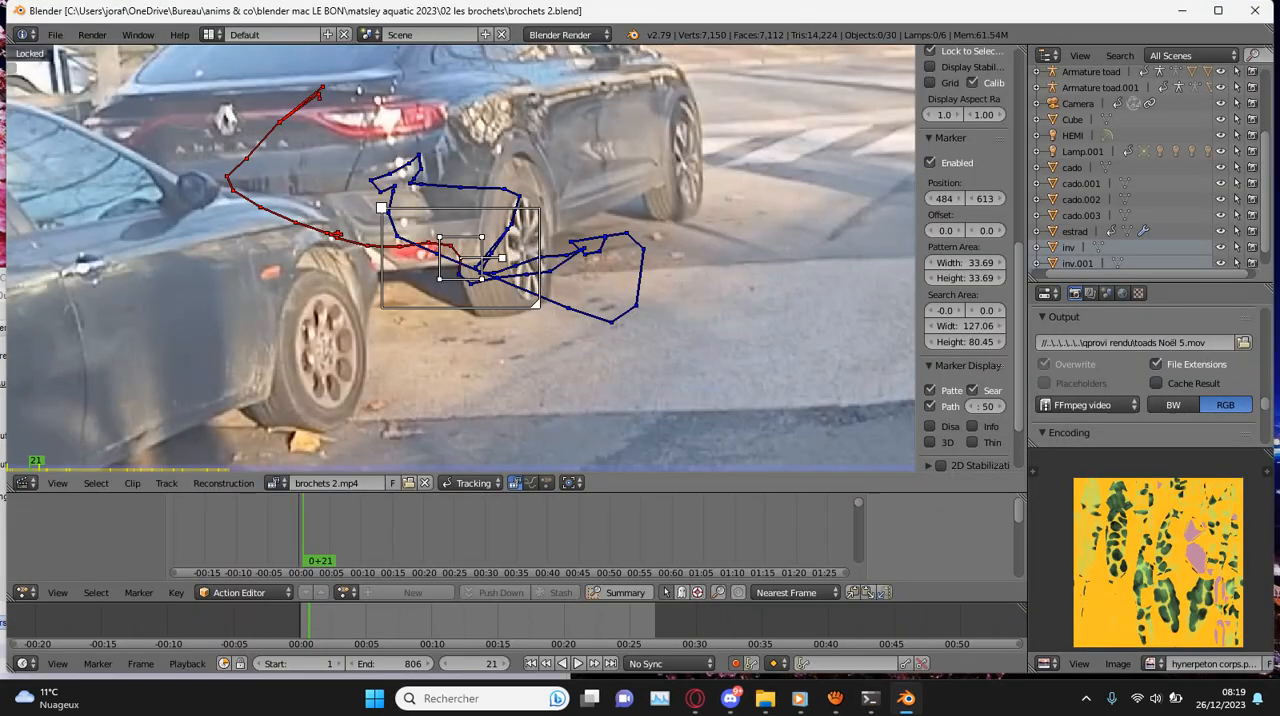
- Reposition the marker beside the black car's rear wheel at frame 3 and track it forward
key("Right")
key("Right")
key("Right")
key("Right")
key("Right")
key("Right")
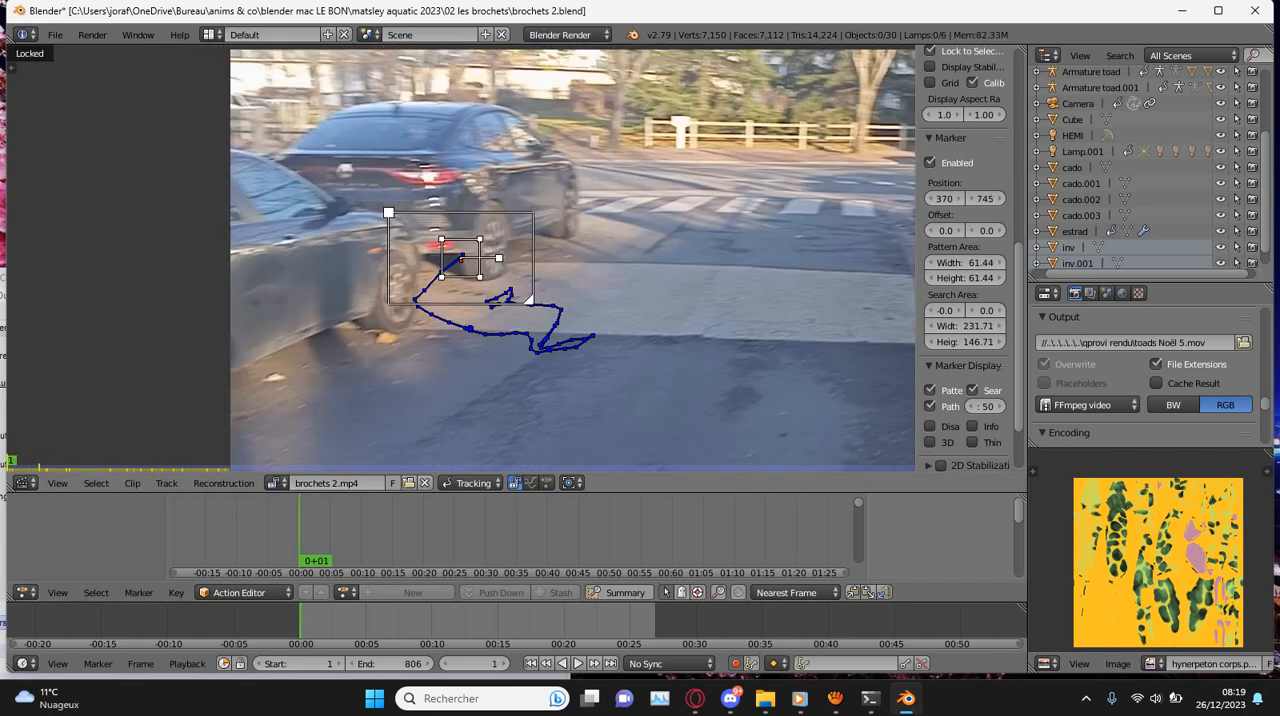
key("Left")
key("Left")
key("Left")
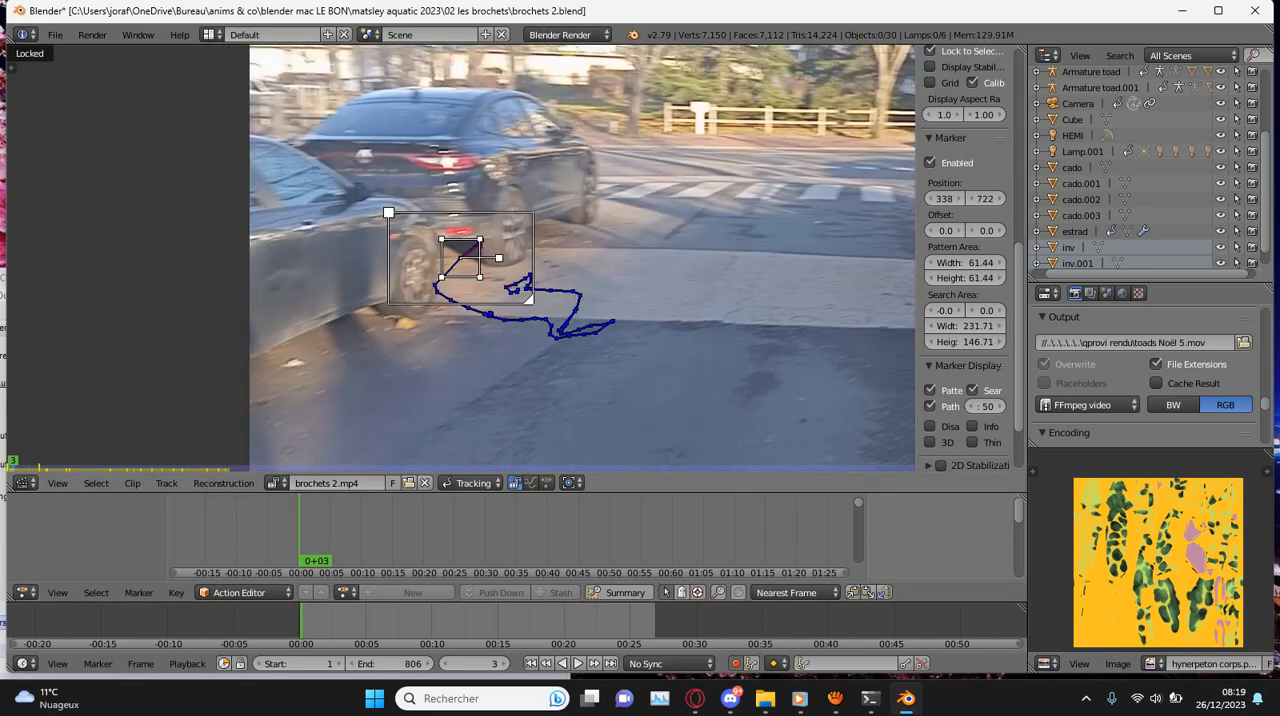
scroll(461, 258, "up", 3)
key("g")
left_click(493, 224)
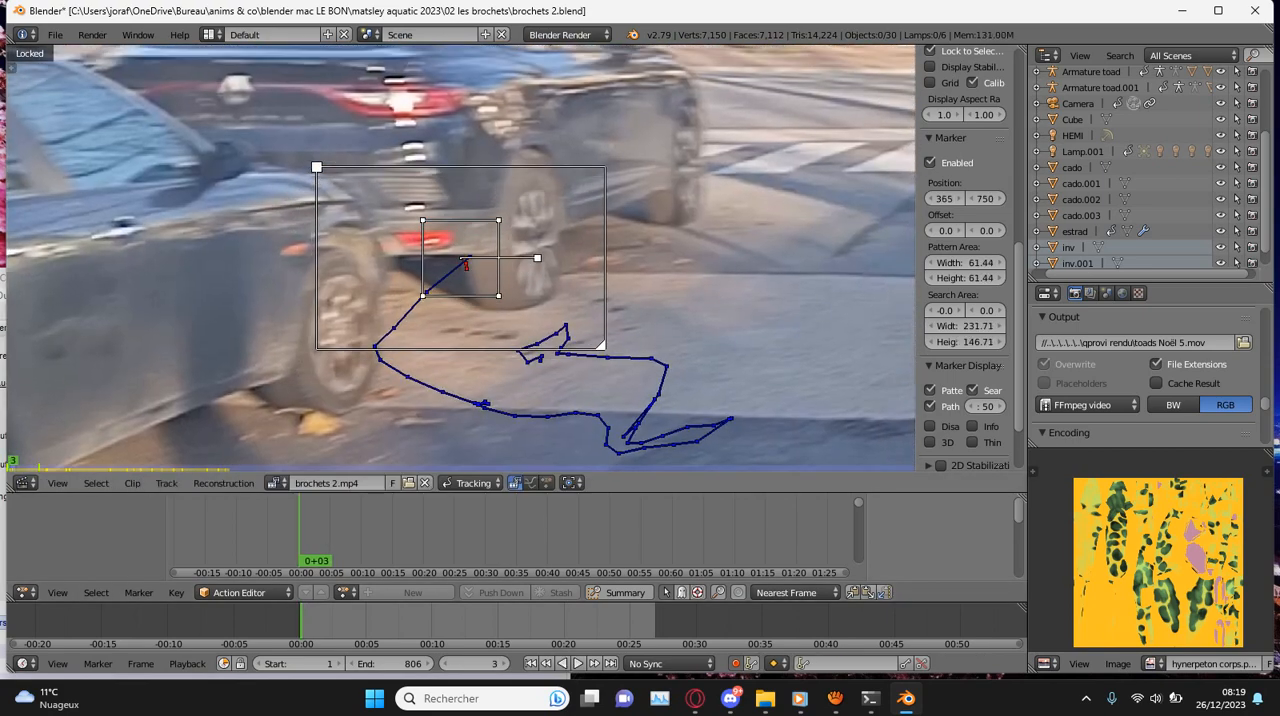
key("ctrl+t")
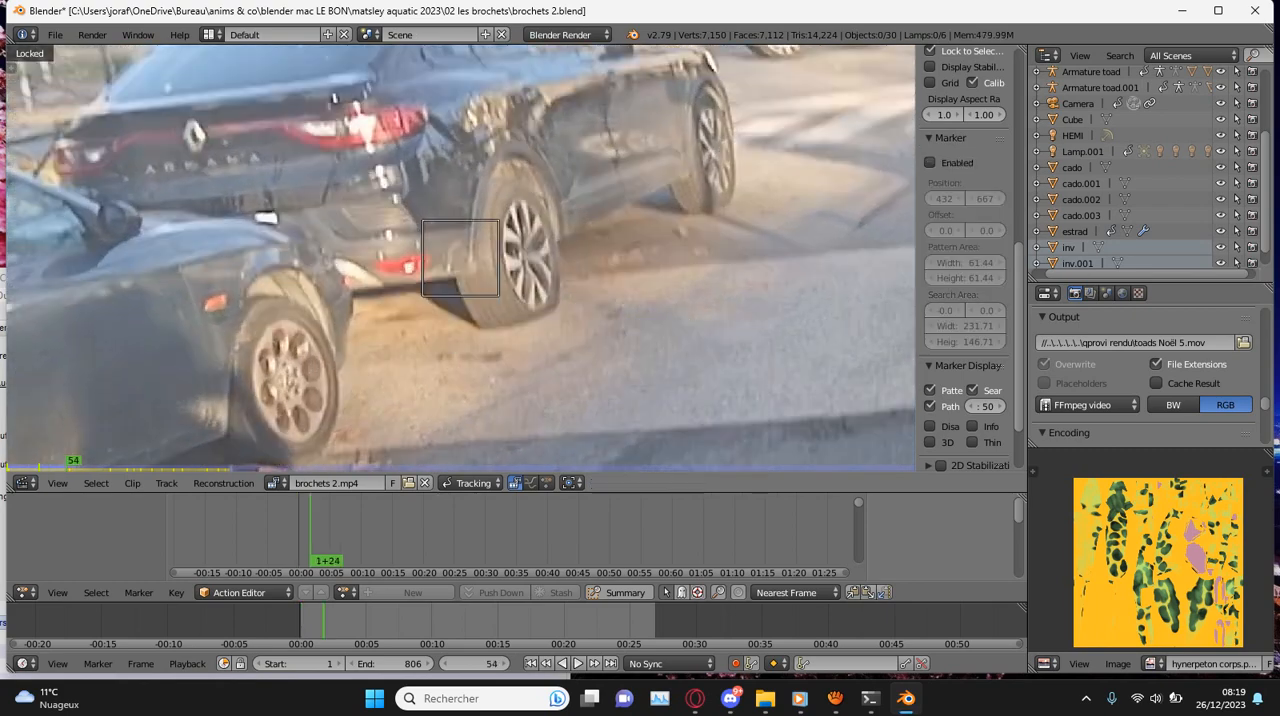
- Correct the rear-wheel marker's position at frame 54 and track it forward
scroll(460, 258, "up", 2)
key("g")
left_click(460, 258)
key("ctrl+t")
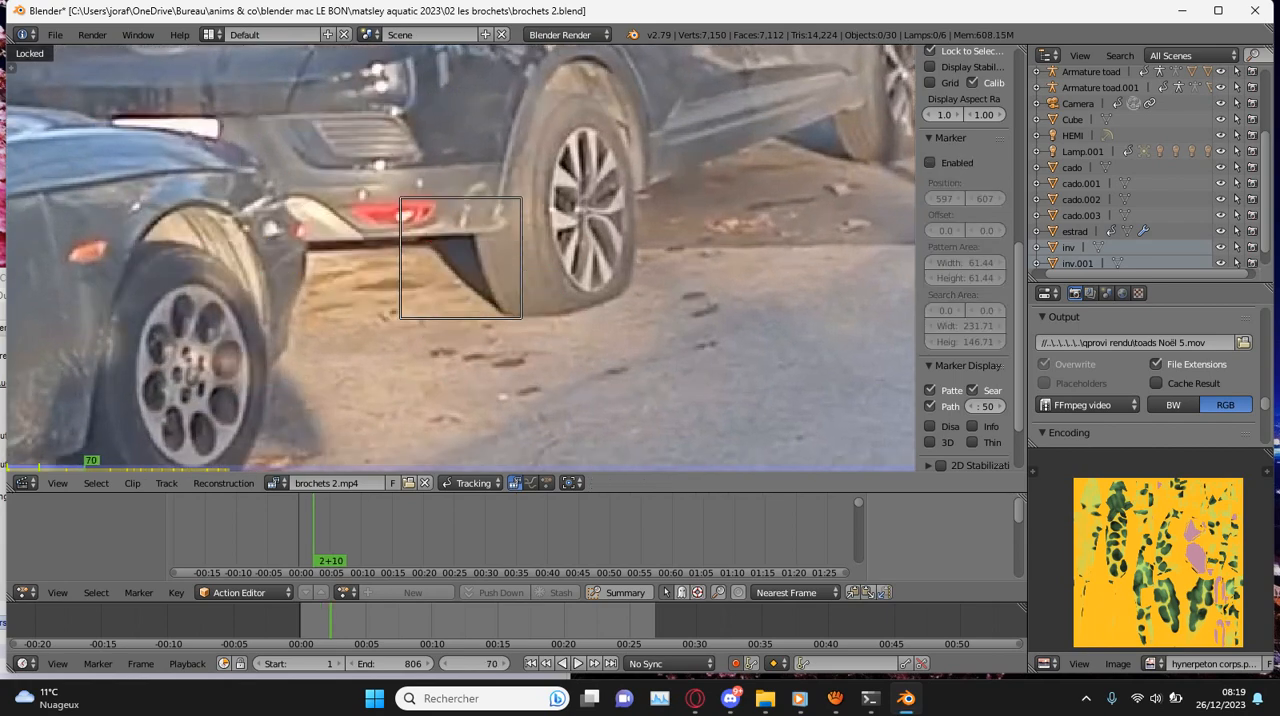
- Correct the rear-wheel marker's position at frame 70 and track it forward
key("g")
left_click(460, 258)
key("ctrl+t")
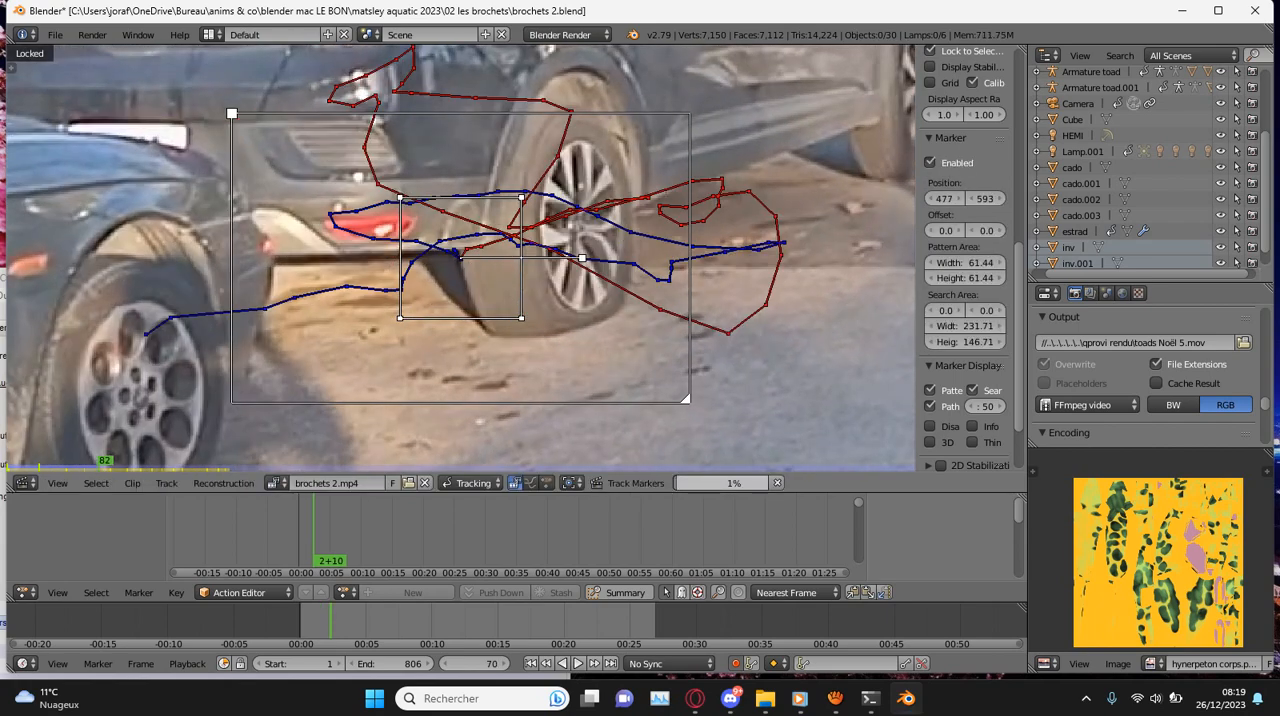
left_click(277, 483)
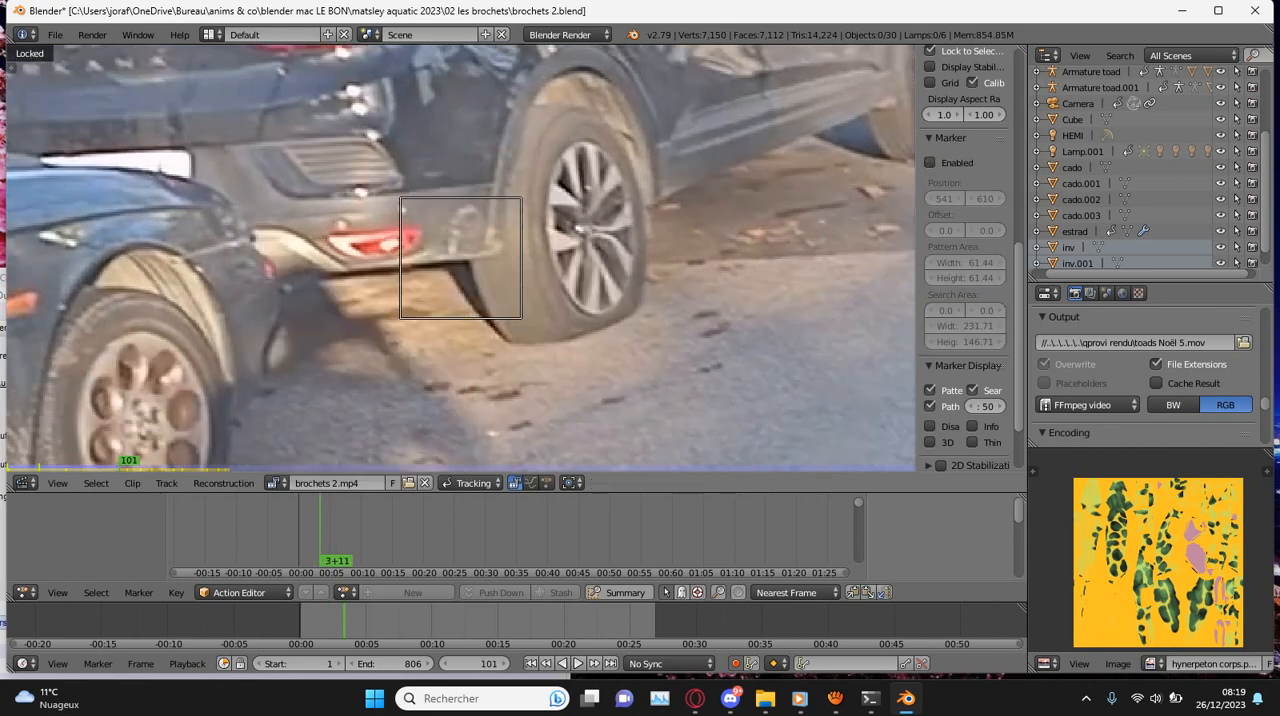
- Reposition the rear-wheel marker at frame 101 and save the file
key("g")
left_click(540, 342)
key("ctrl+s")
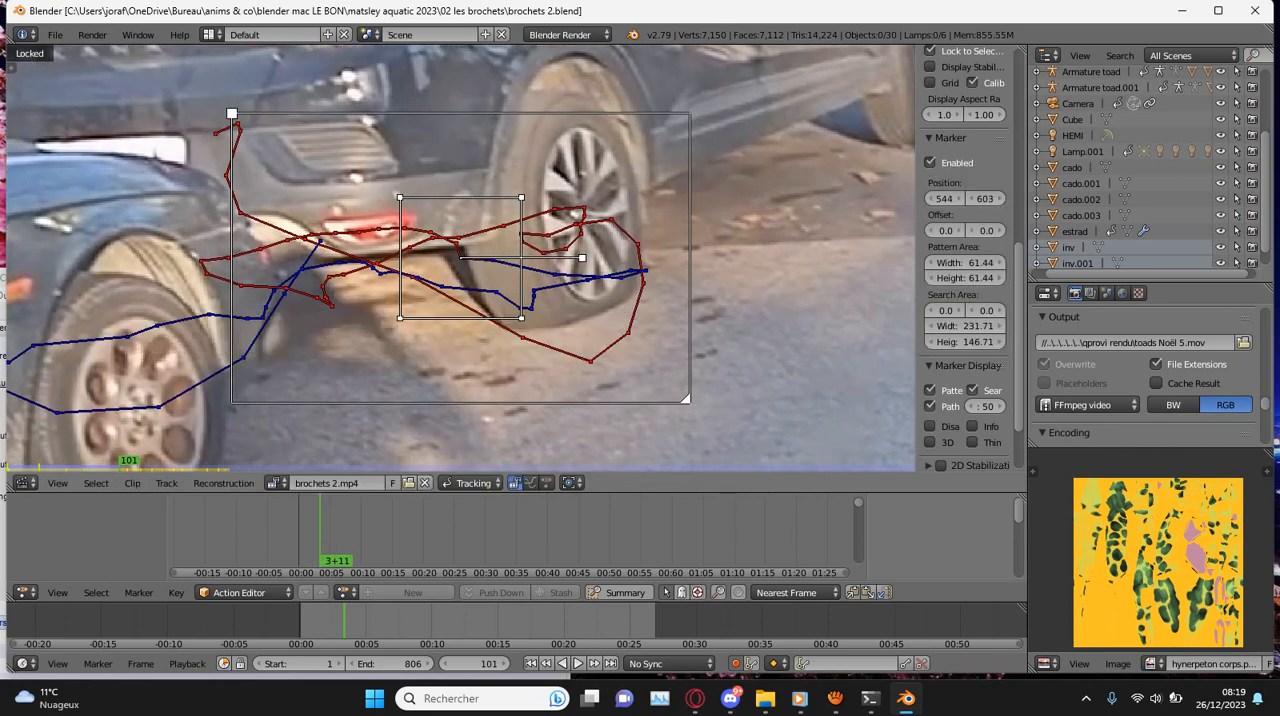
- Track the rear-wheel marker forward from frame 101, correcting its position at frames 107 and 110
key("ctrl+t")
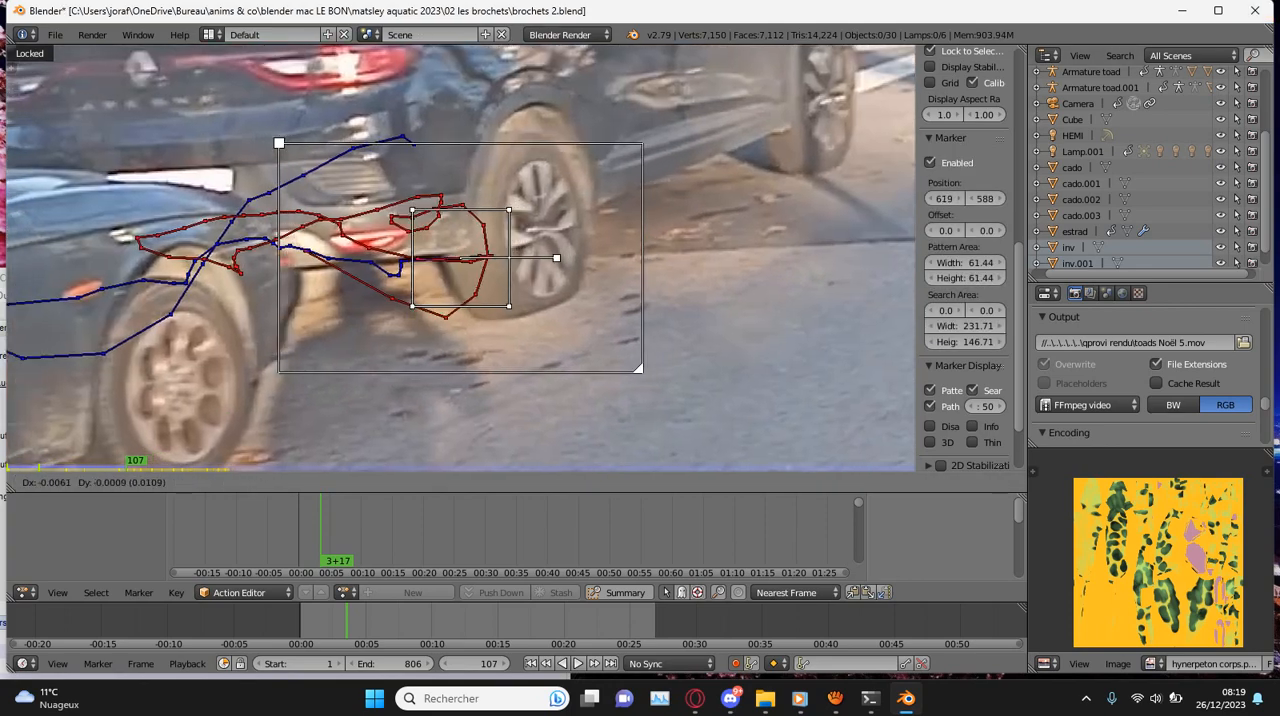
key("Right")
key("g")
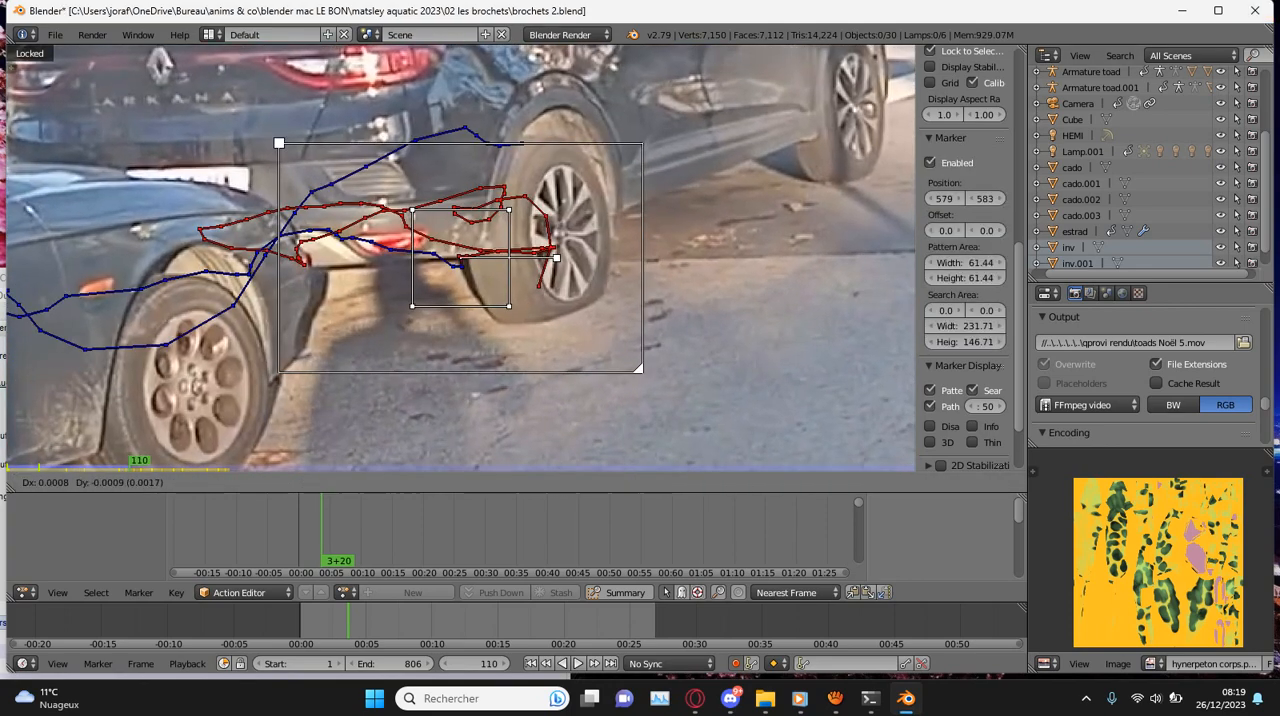
- Continue tracking the rear-wheel marker forward from frame 110, correcting its position at frames 114 and 119
key("ctrl+t")
key("g")
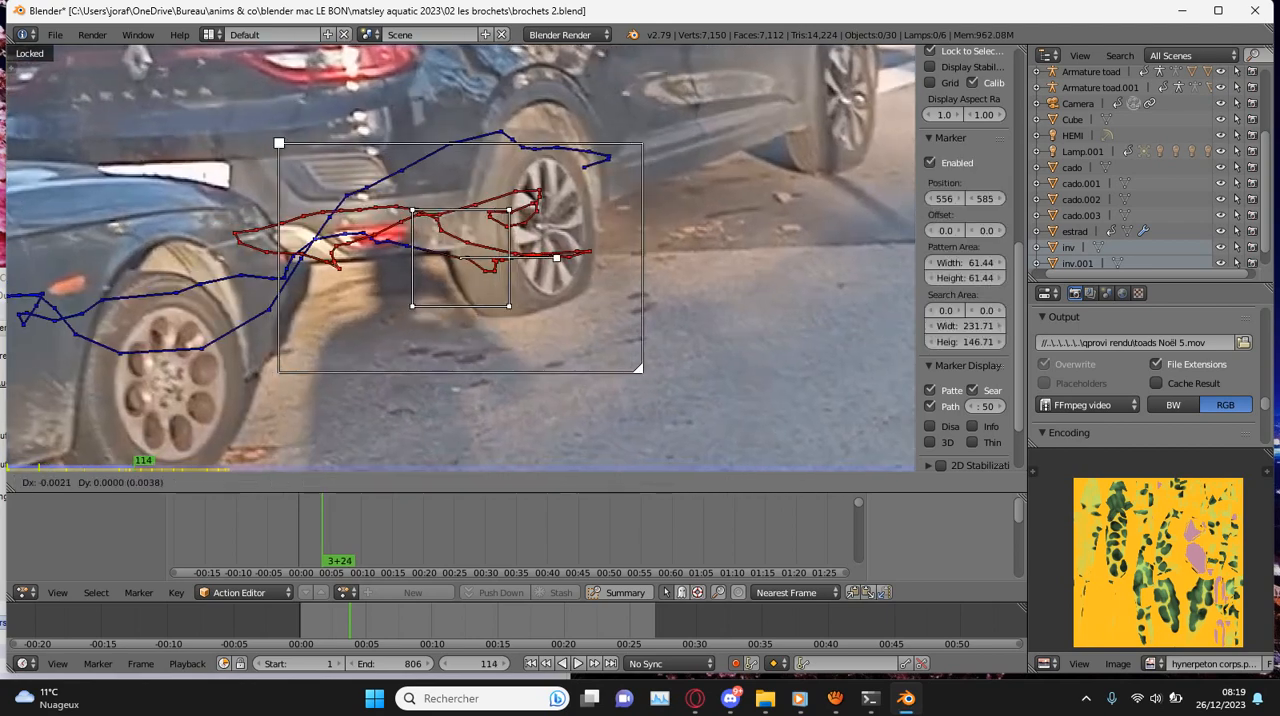
key("Return")
key("ctrl+t")
key("g")
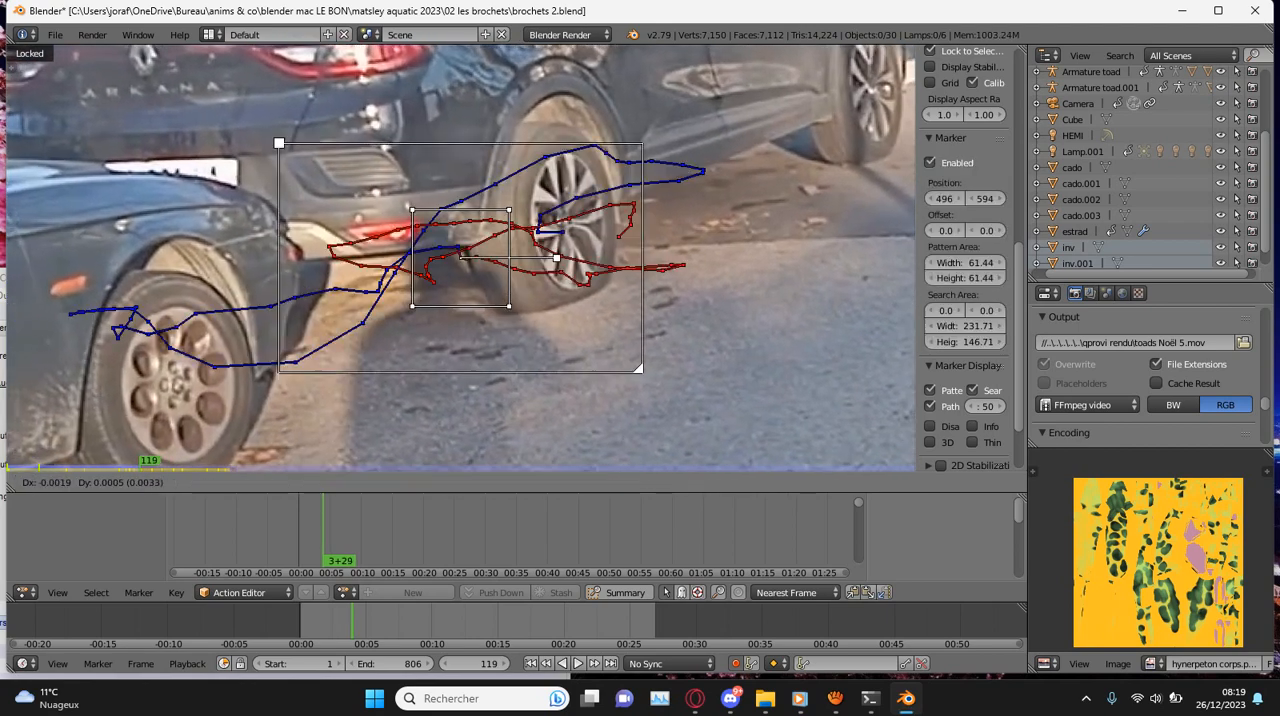
key("ctrl+t")
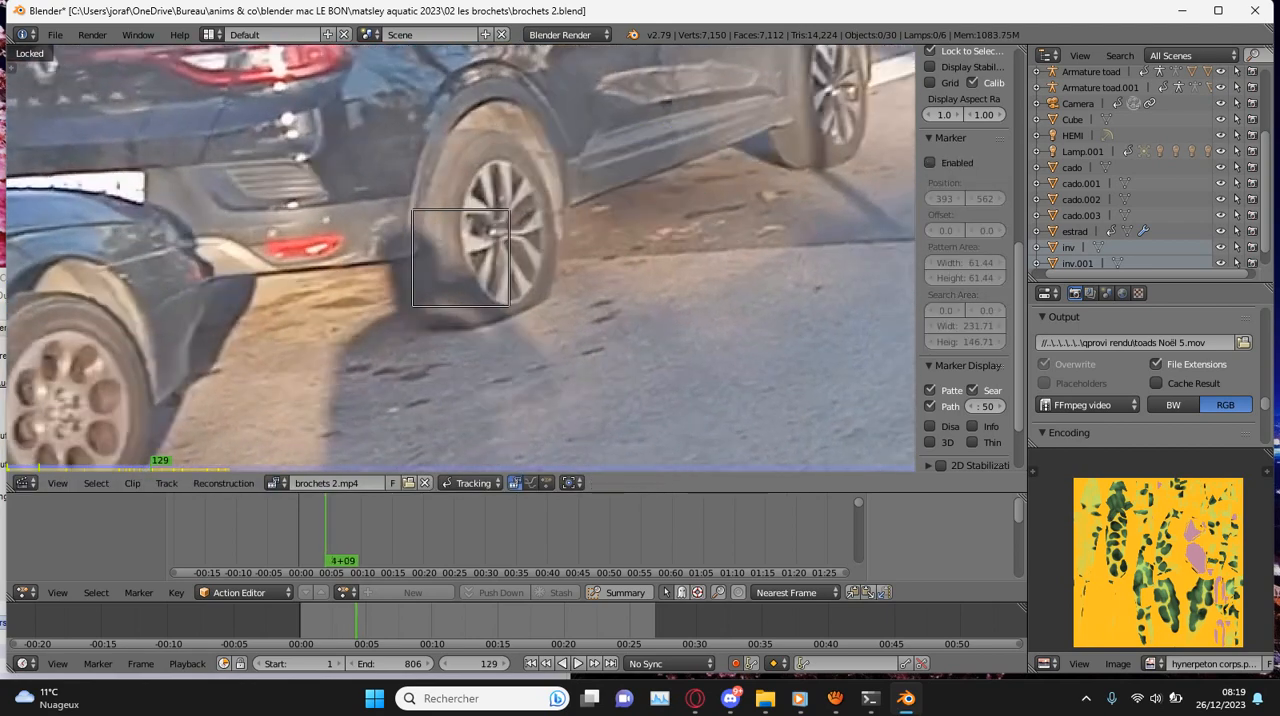
- Continue tracking the rear-wheel marker forward, correcting its position at frames 129, 136 and 139
key("g")
key("Return")
key("ctrl+t")
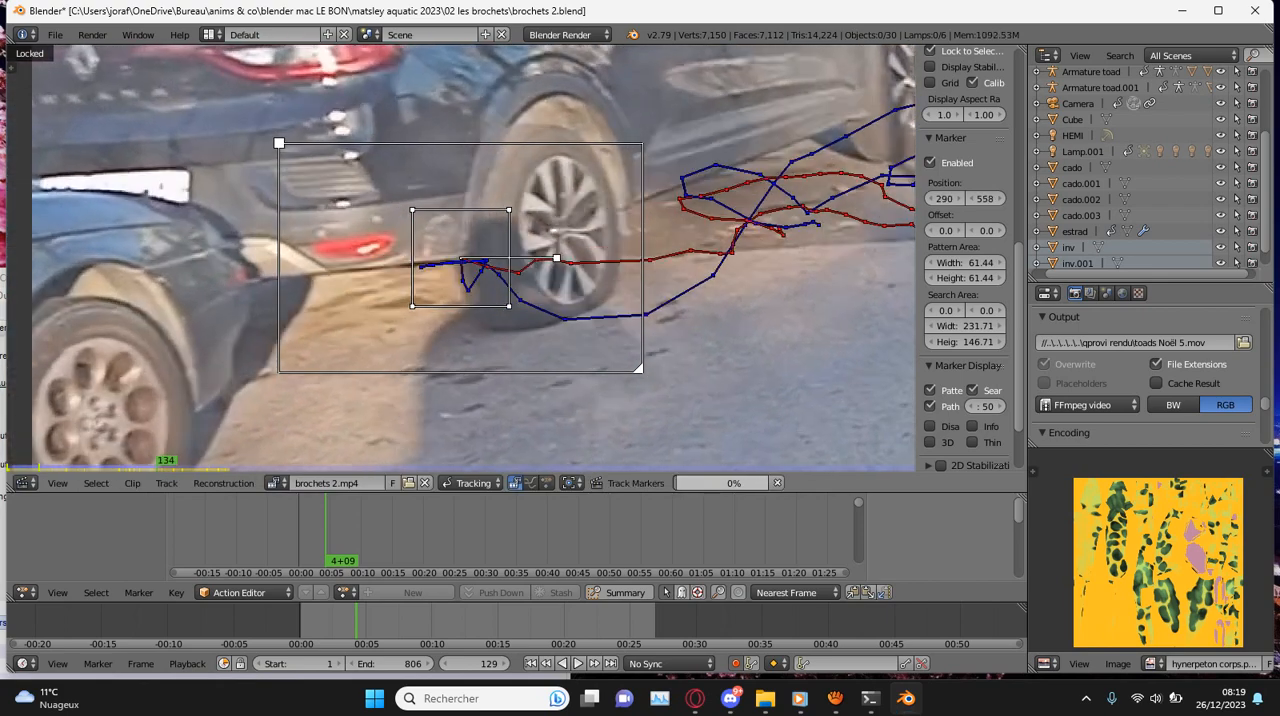
key("g")
key("Return")
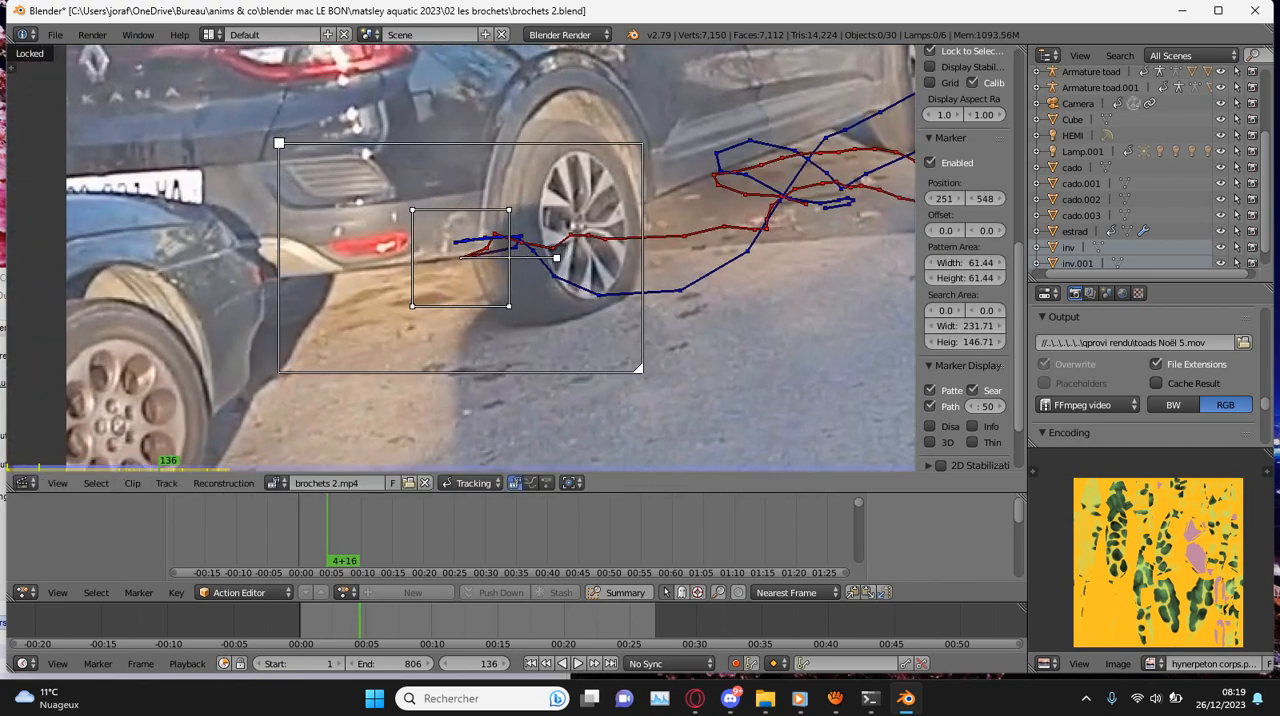
key("ctrl+t")
scroll(460, 257, "up", 2)
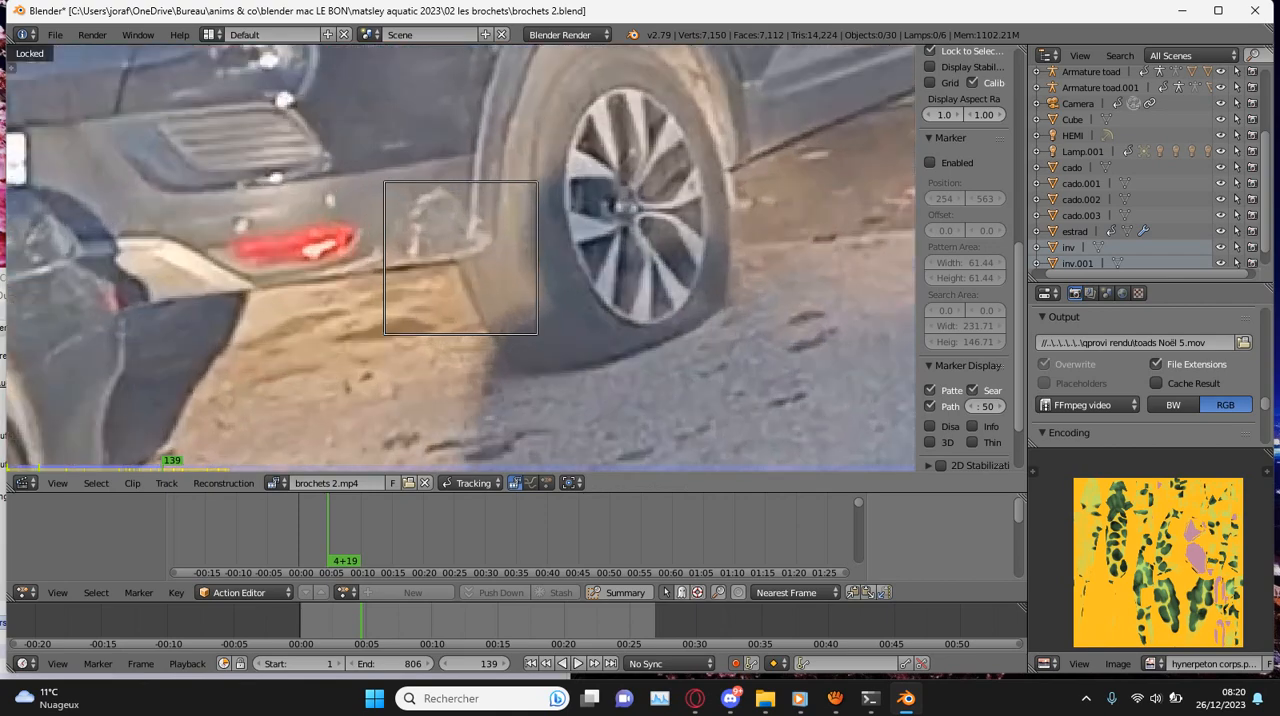
key("g")
key("ctrl+t")
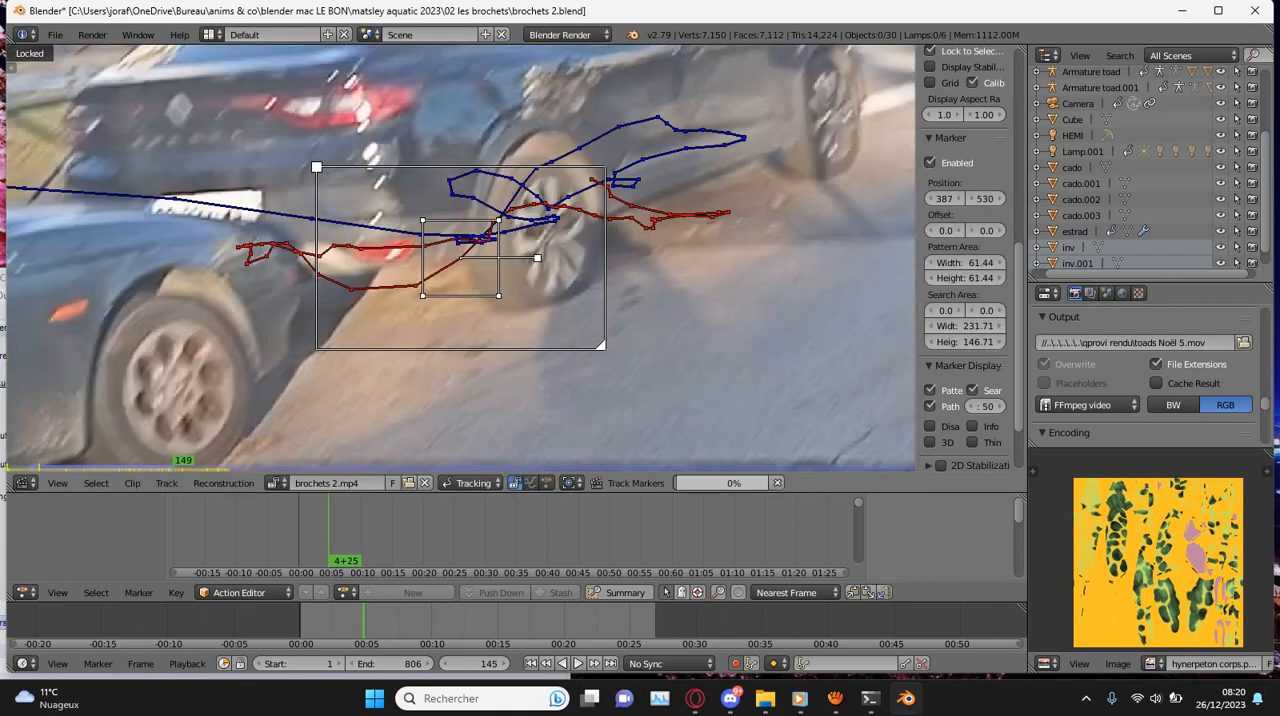
- Correct the rear-wheel marker's position at frame 153, track it forward to frame 183 and save the file
scroll(460, 257, "up", 3)
key("g")
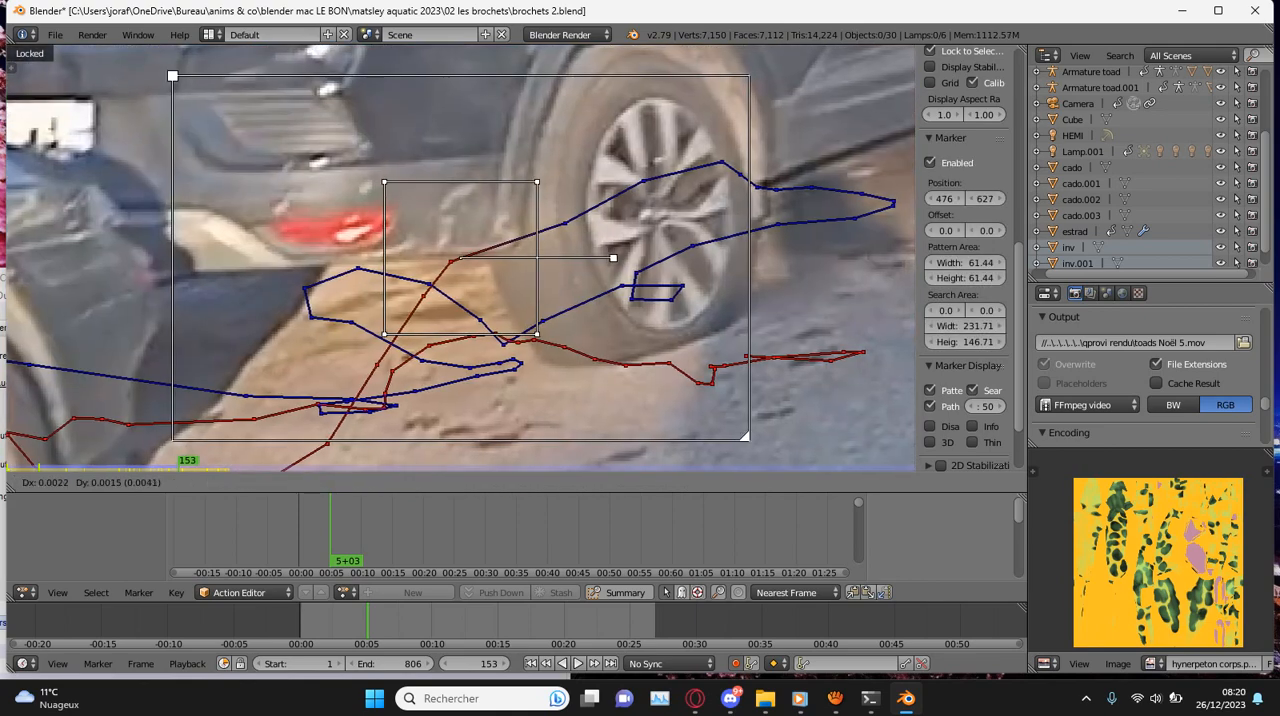
key("ctrl+t")
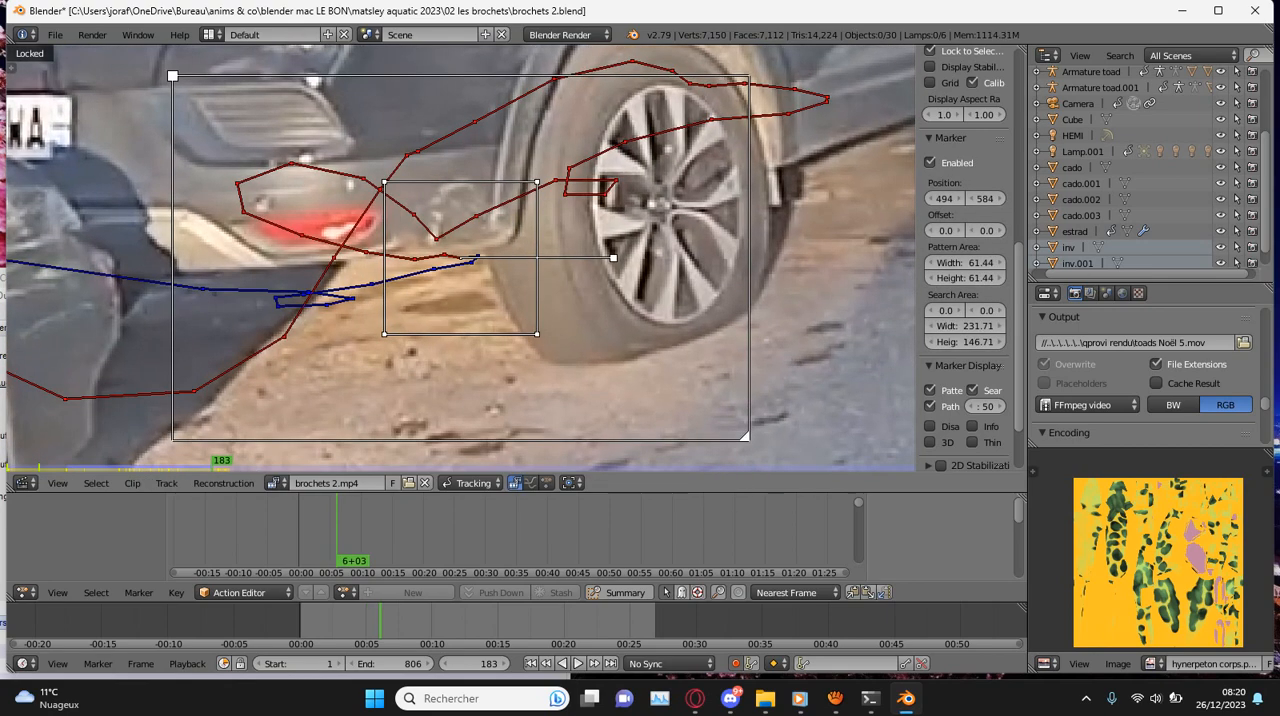
key("ctrl+s")
- Track the rear-wheel marker forward from frame 183, save over the file and correct the marker at frame 195
key("ctrl+t")
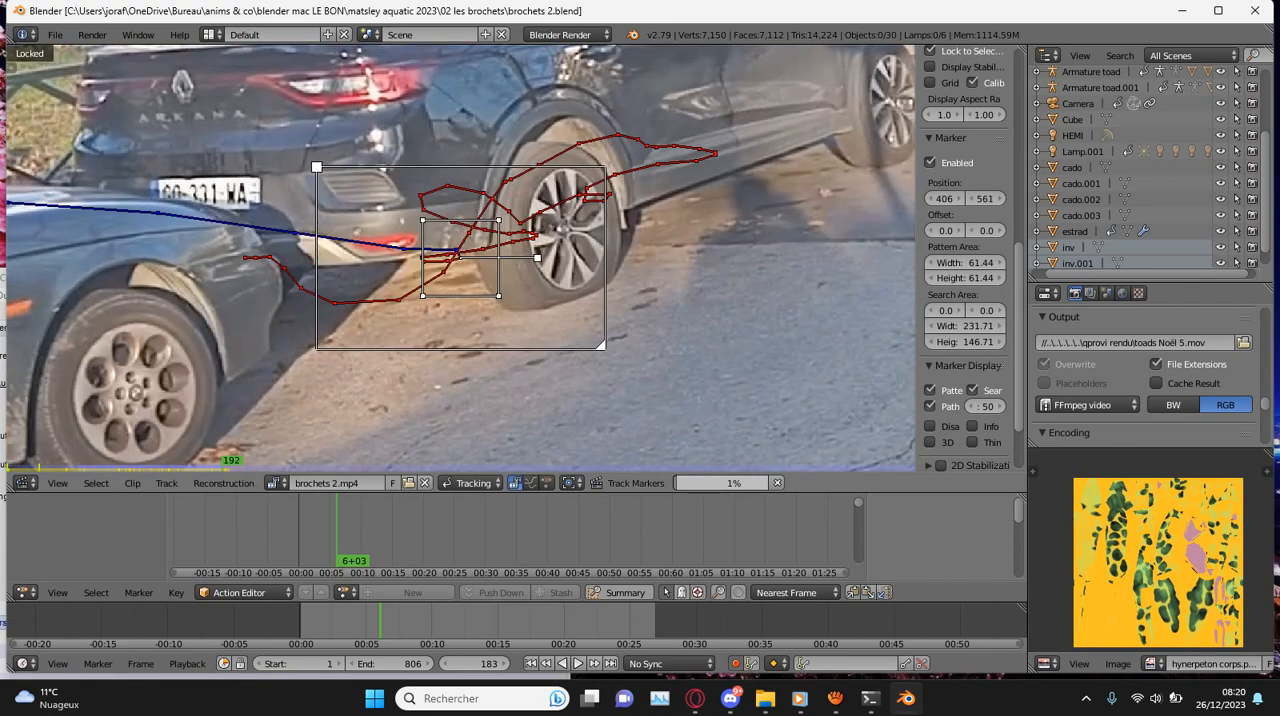
scroll(460, 258, "down", 4)
key("ctrl+s")
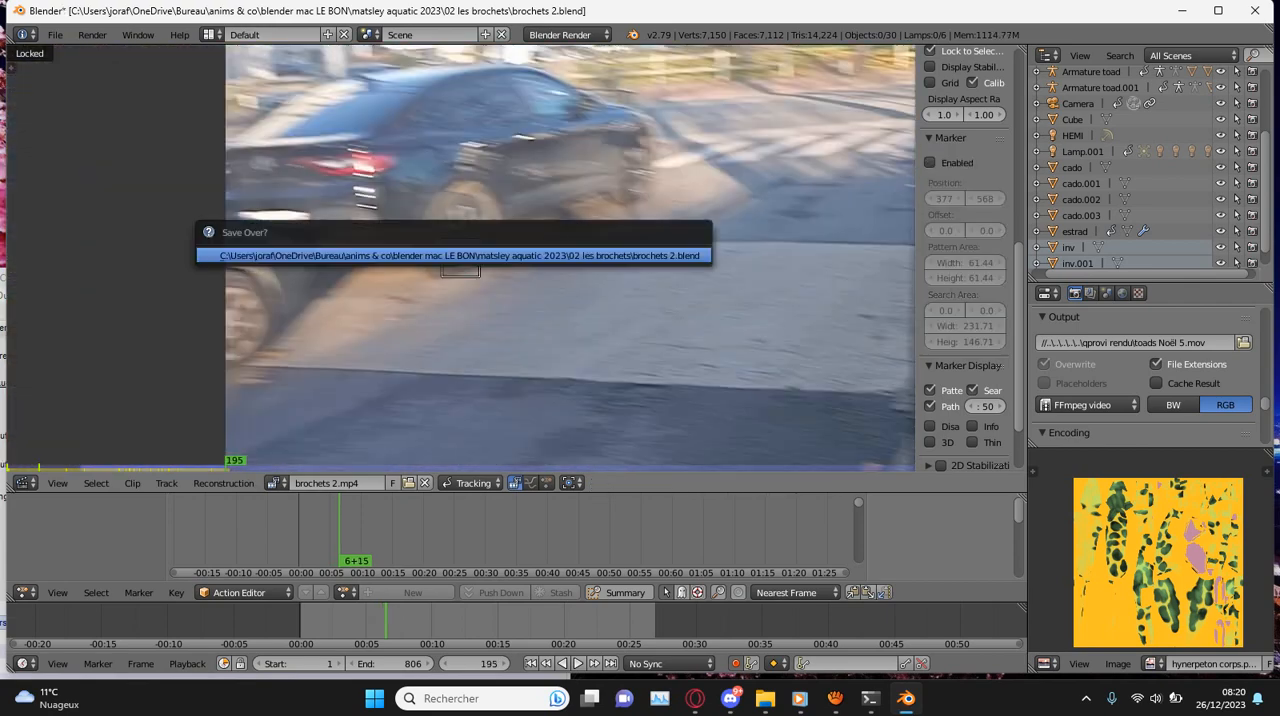
key("Return")
key("g")
key("Return")
key("ctrl+t")
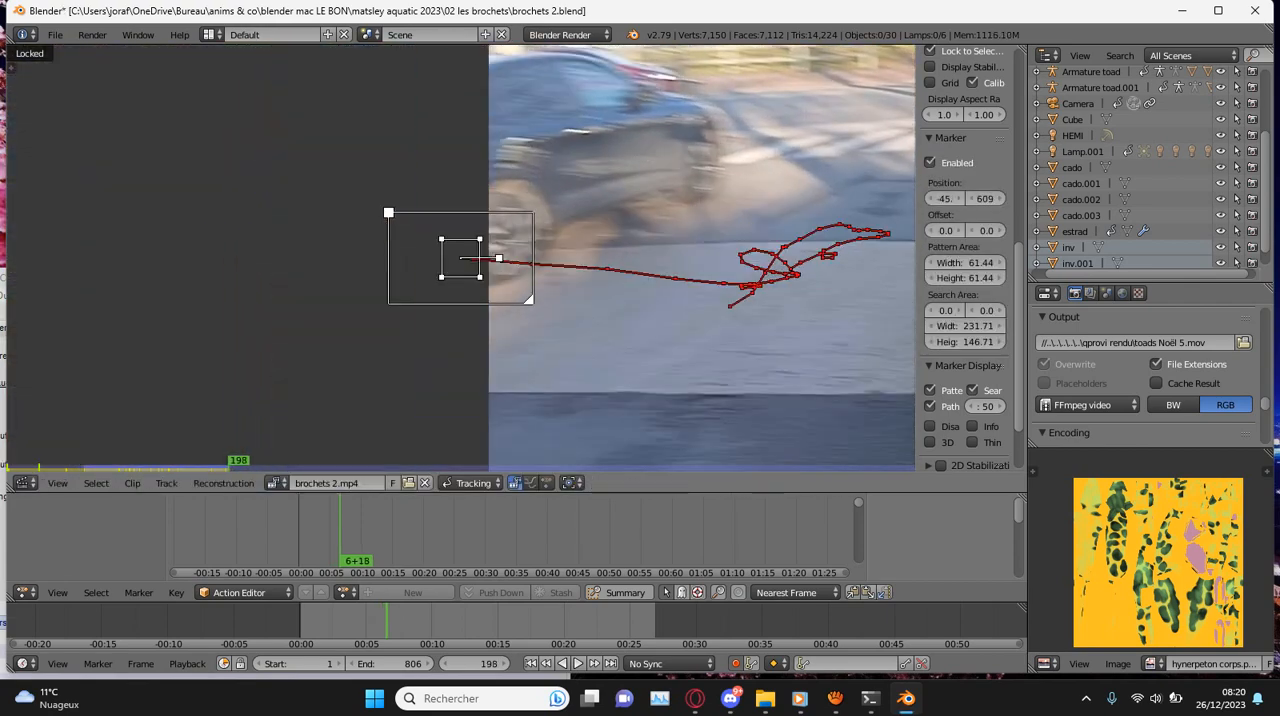
- Play back the tracked clip from the start and delete the rear-wheel marker's track
key("shift+Left")
key("alt+a")
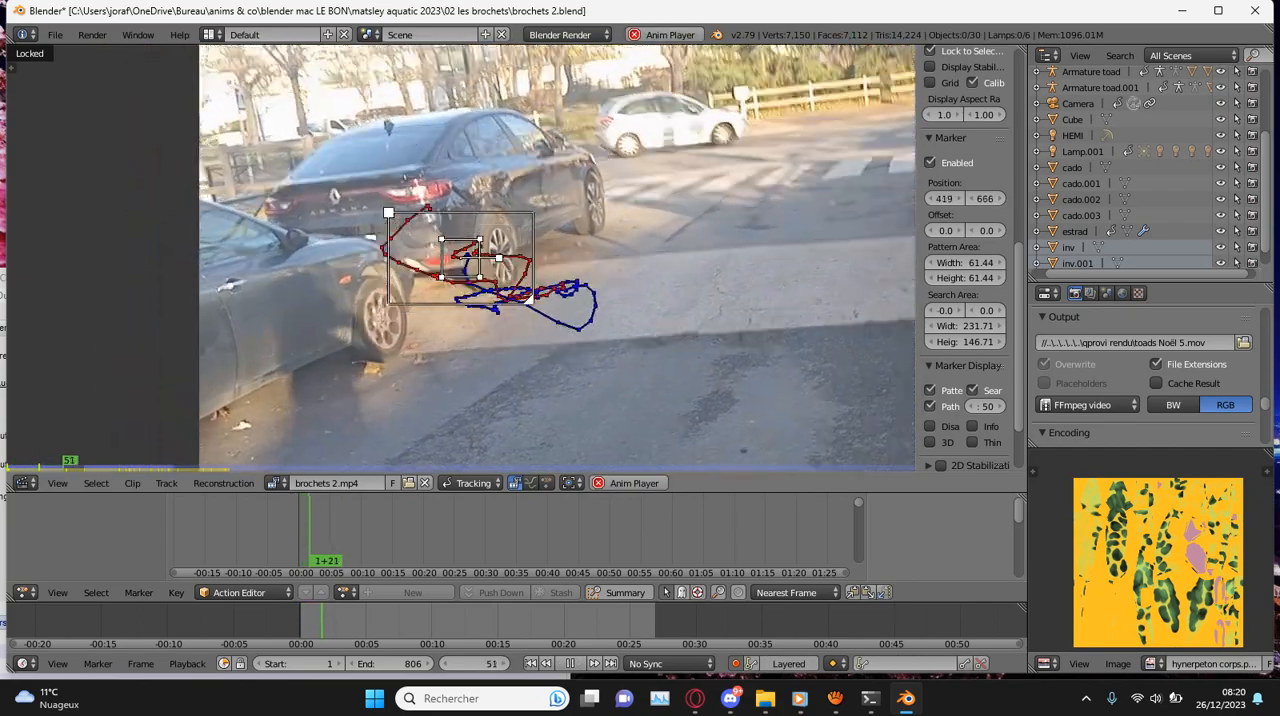
key("Return")
- Add a new marker beside the black car's rear wheel at frame 1, with a 46.00 pattern area and a 168.51 by 115.51 search area
left_click(299, 620)
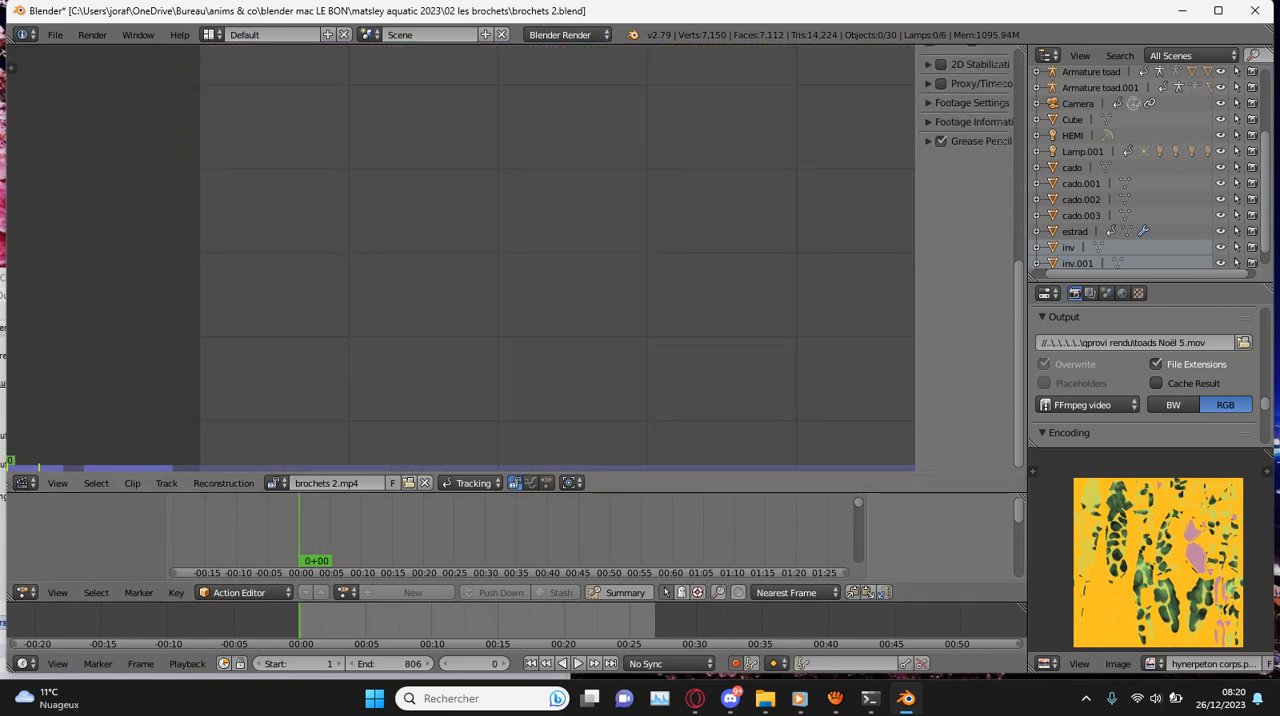
key("Right")
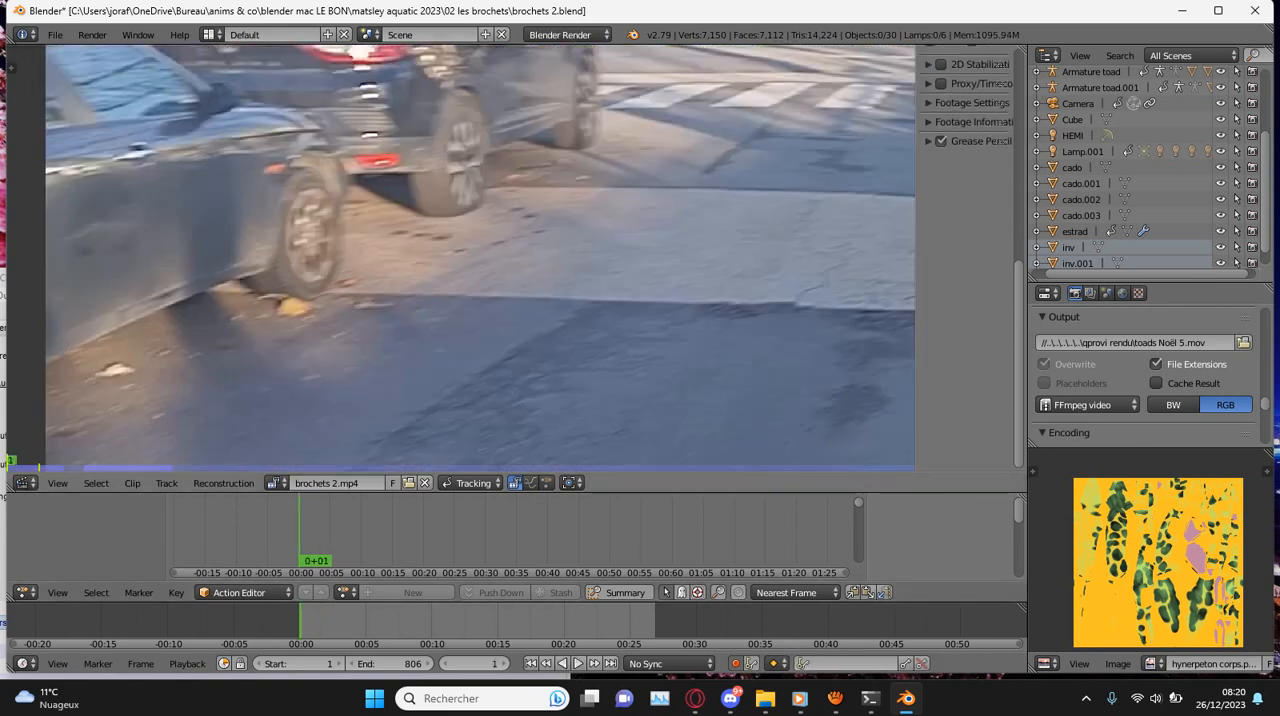
left_click(411, 175, "ctrl")
scroll(451, 256, "up", 2)
key("s")
left_click(624, 245)
key("g")
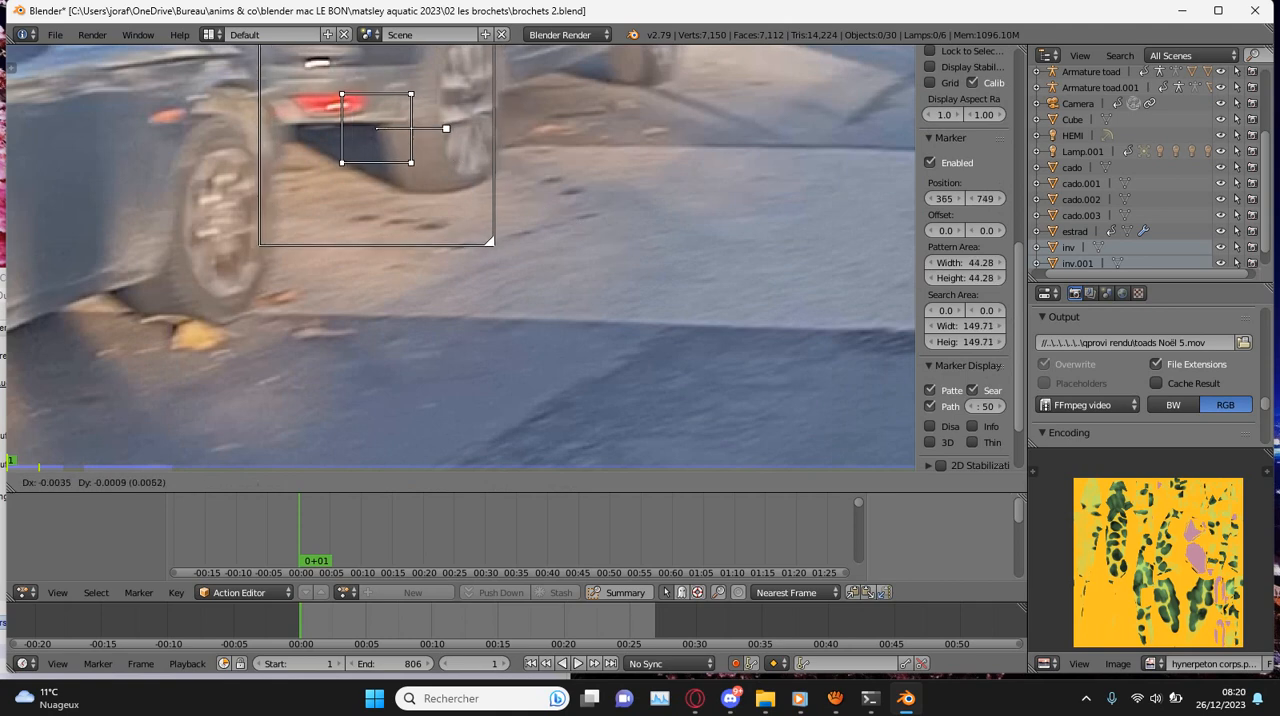
left_click(445, 120)
key("s")
left_click(629, 248)
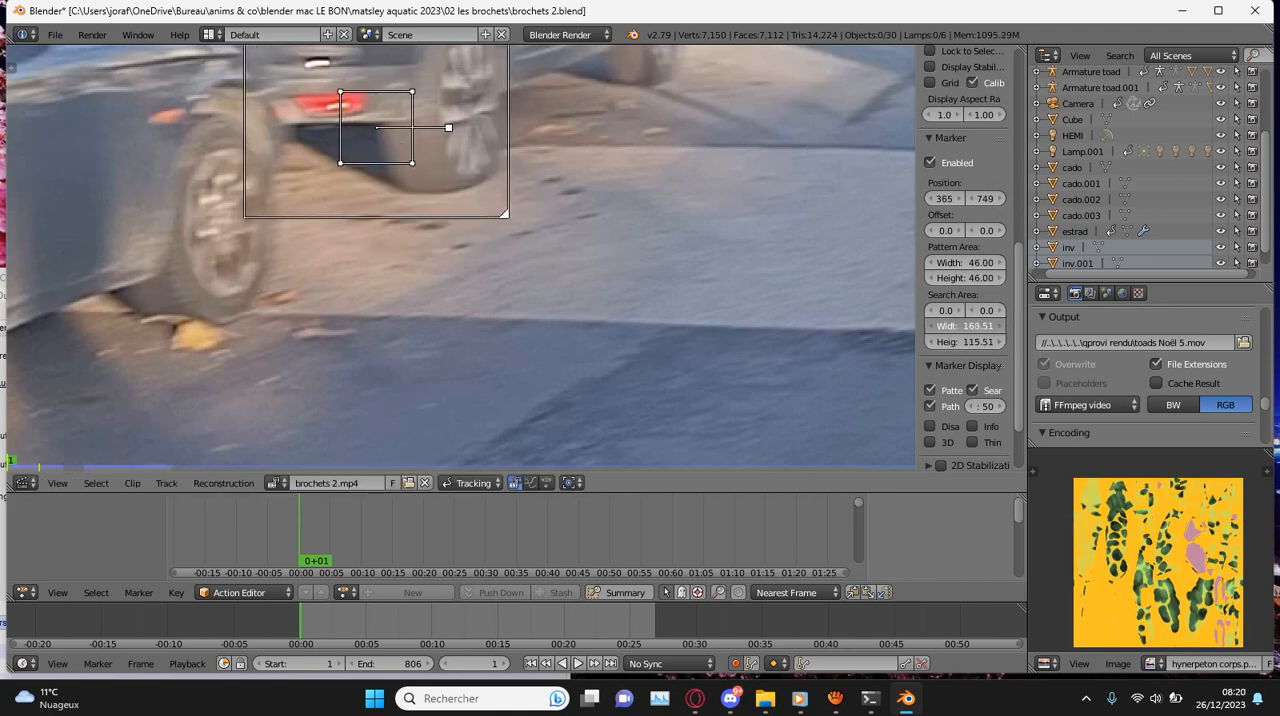
- Track the new marker forward from frame 1 and lock the view to it
key("ctrl+t")
scroll(474, 252, "down", 3)
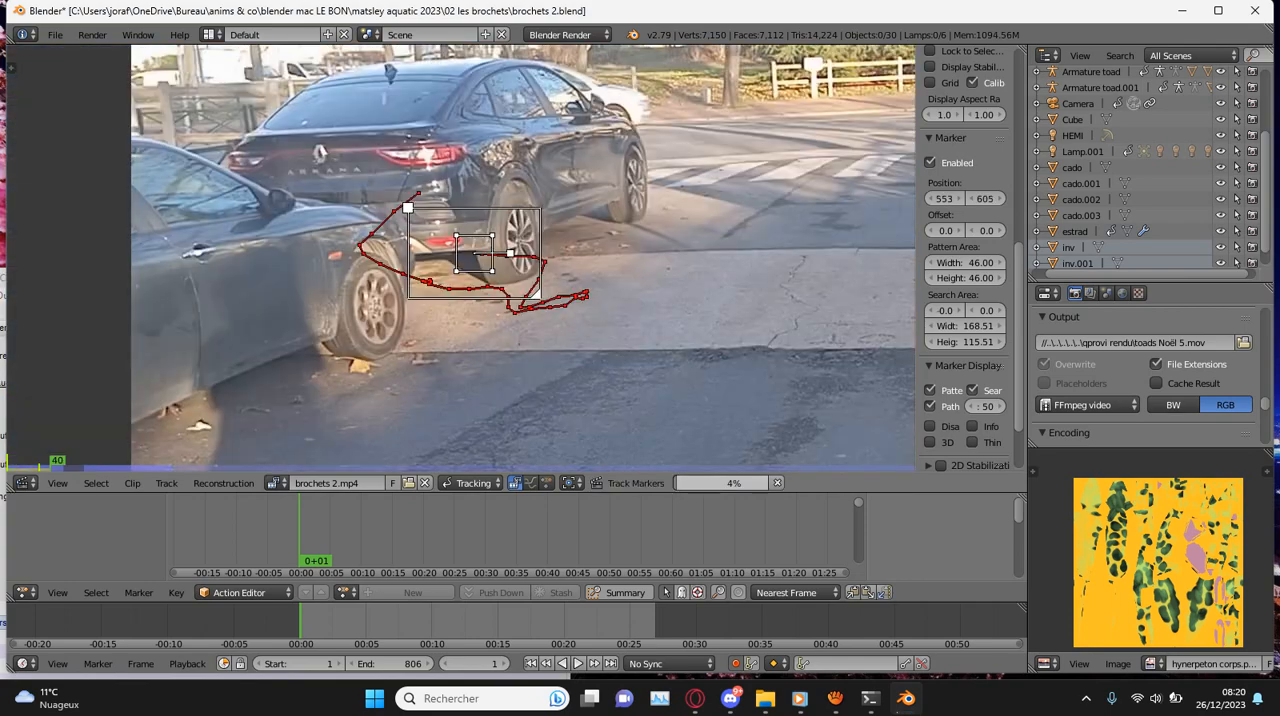
key("l")
scroll(460, 258, "up", 3)
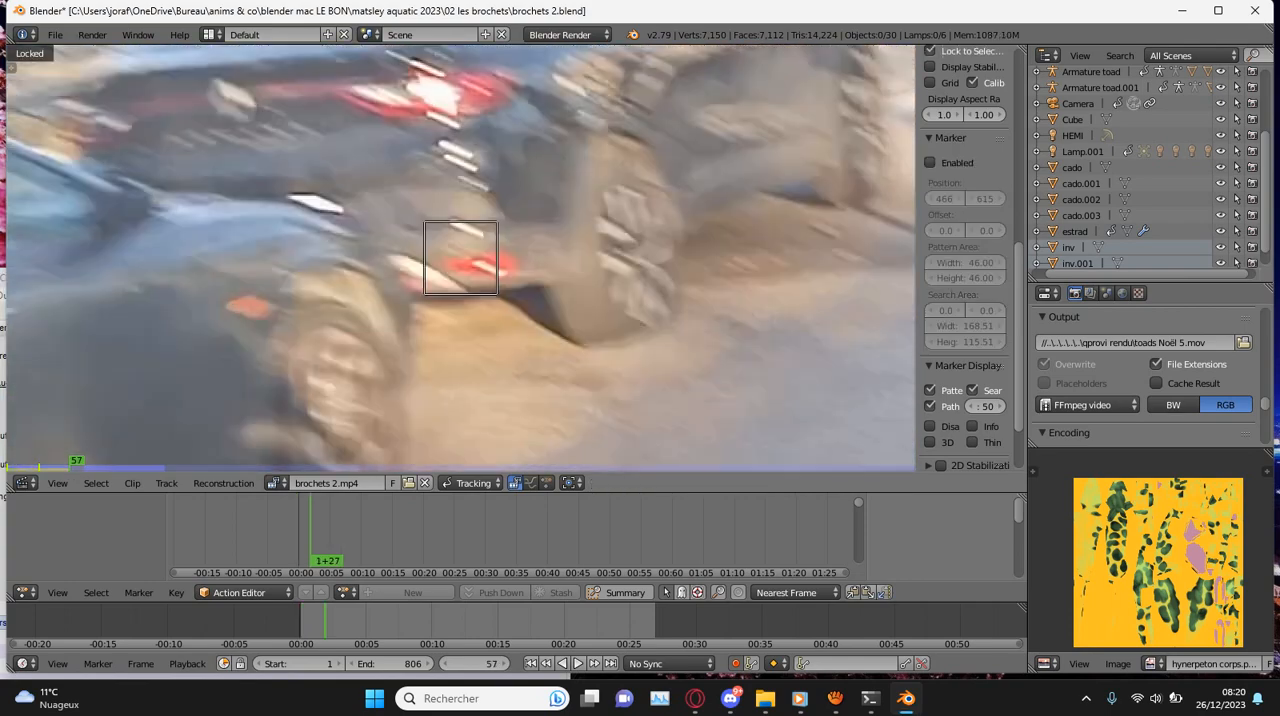
- Review the track around frame 42, correct the marker's position at frame 56 and track it forward
key("shift+alt+a")
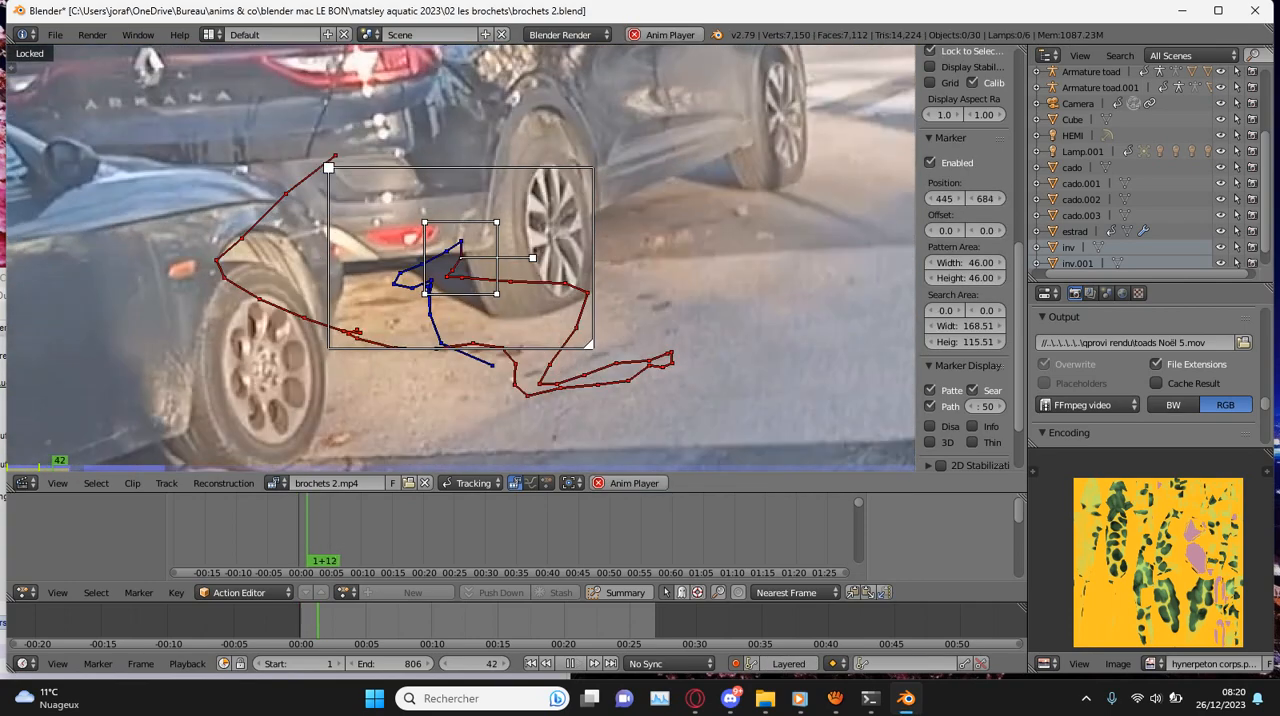
key("alt+a")
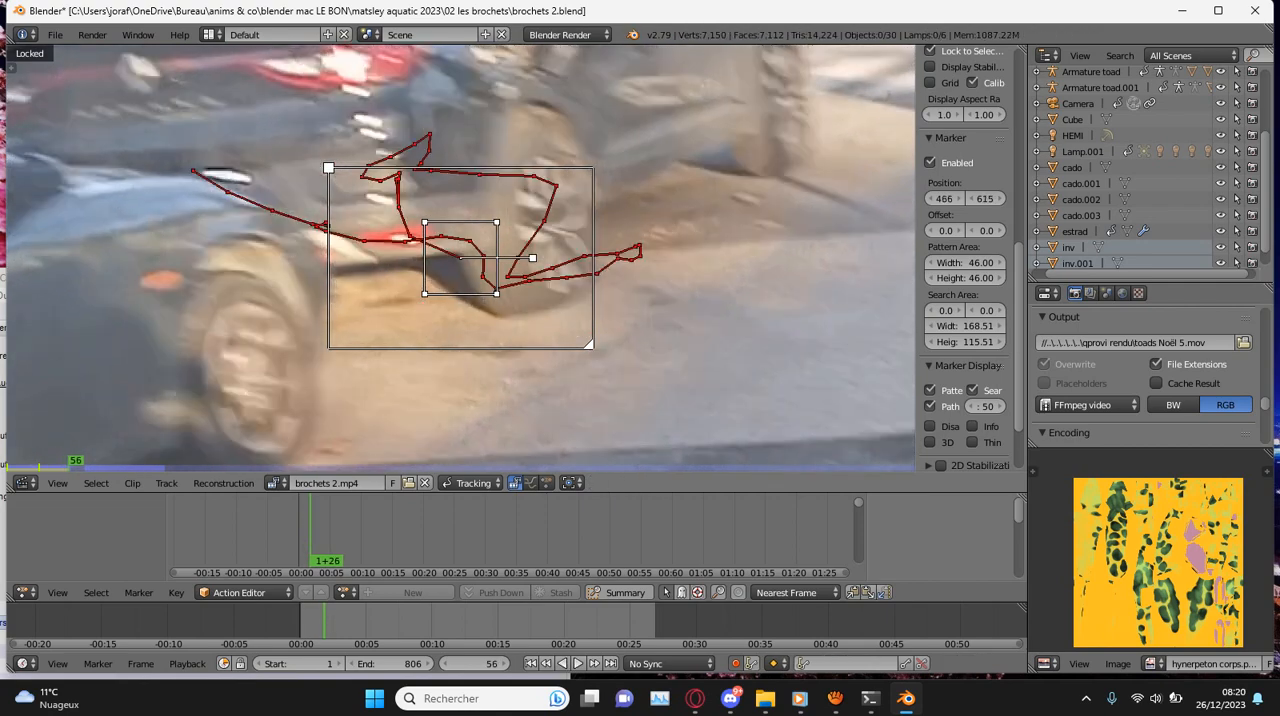
key("g")
key("ctrl+t")
scroll(460, 258, "down", 4)
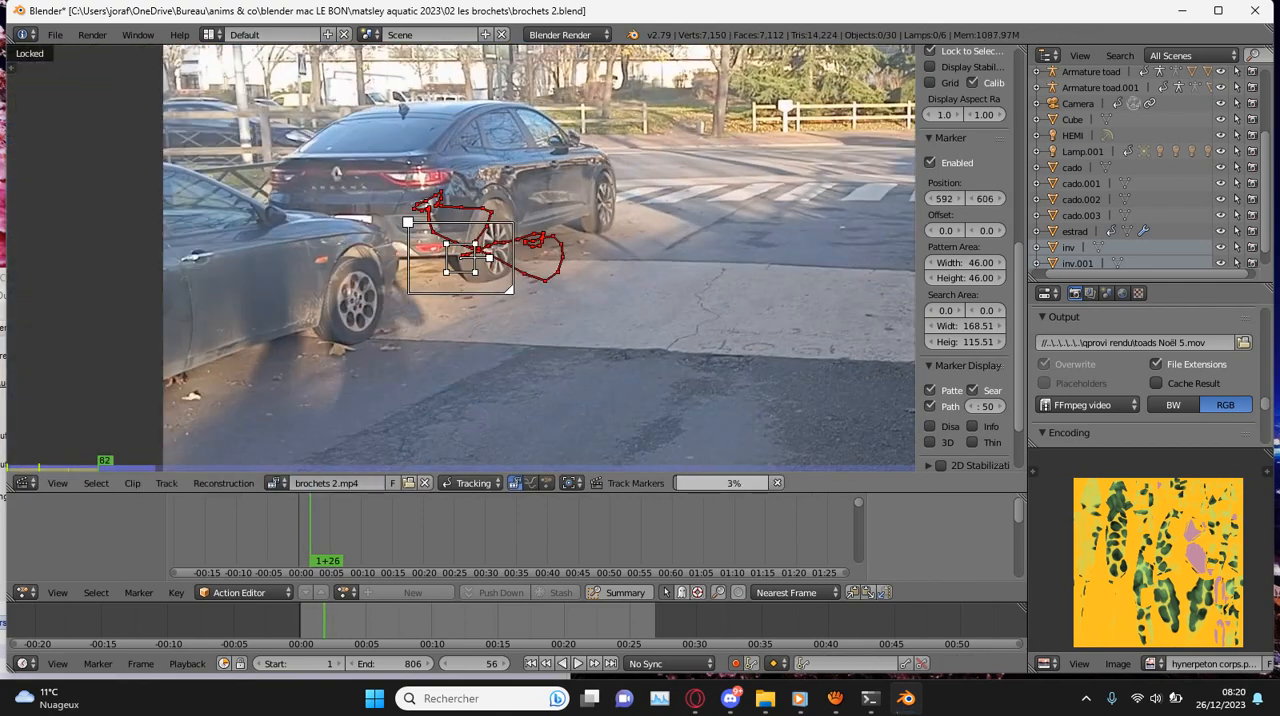
- Continue tracking the new marker forward, correcting its position where it drifts, including at frame 149
scroll(460, 258, "up", 3)
key("g")
key("Return")
key("ctrl+t")
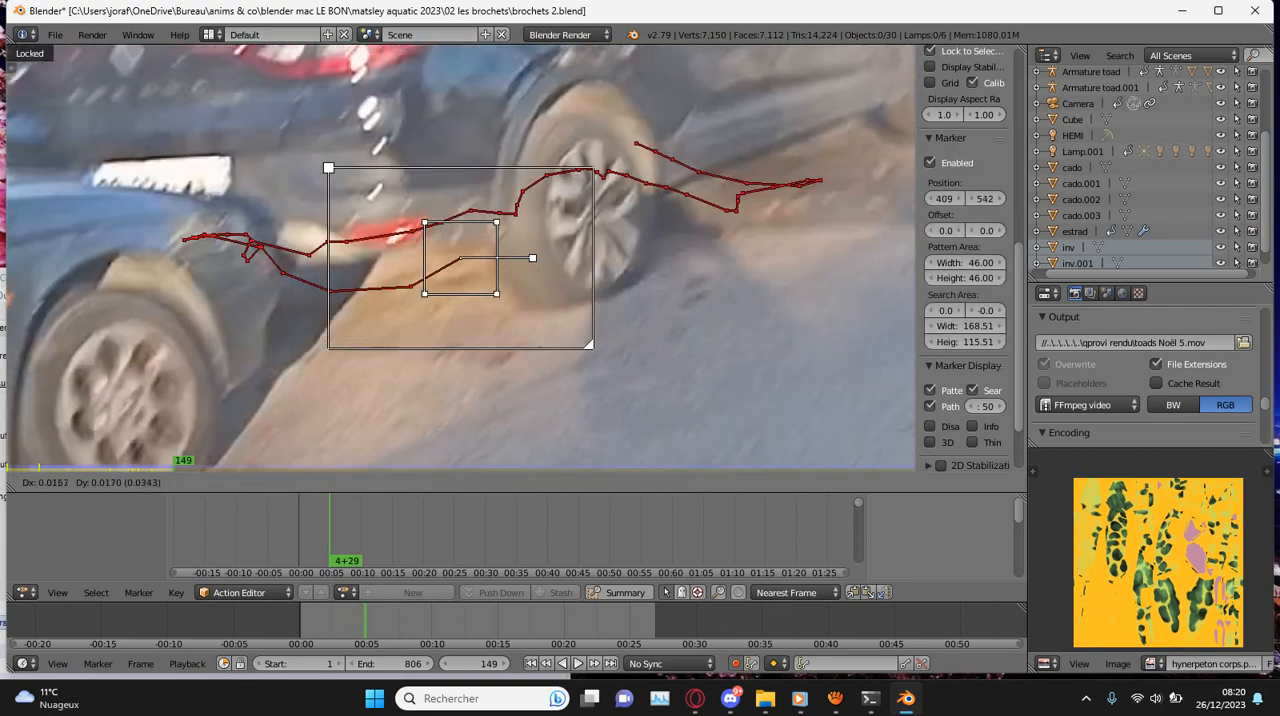
key("Right")
key("g")
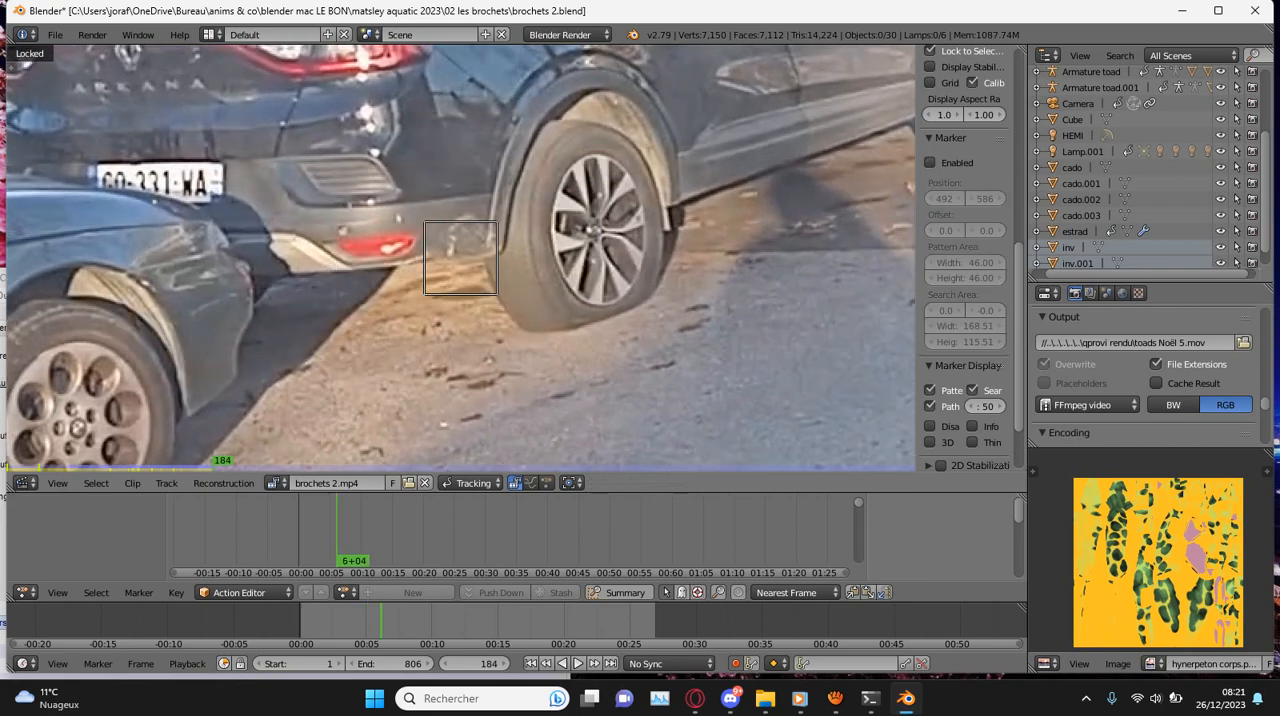
- Correct the new marker's position at frame 184 and track it forward until it leaves the image
key("g")
key("ctrl+t")
scroll(460, 258, "down", 2)
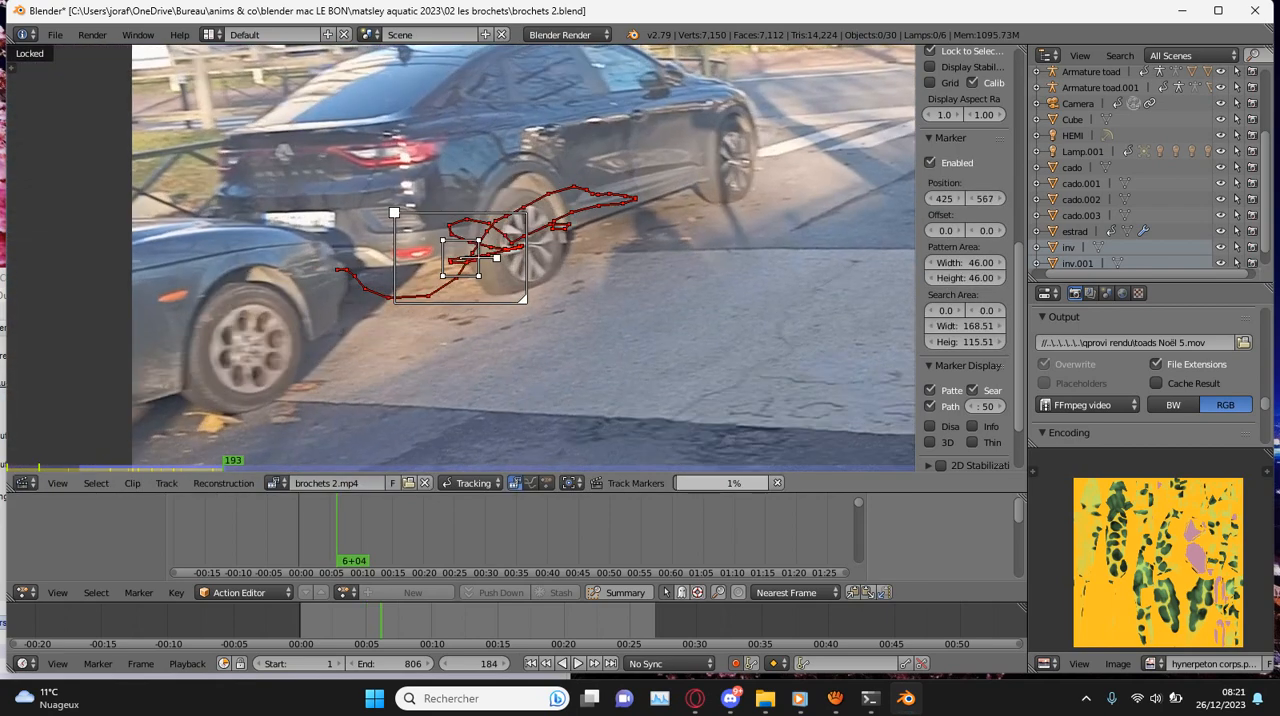
scroll(460, 258, "up", 2)
key("g")
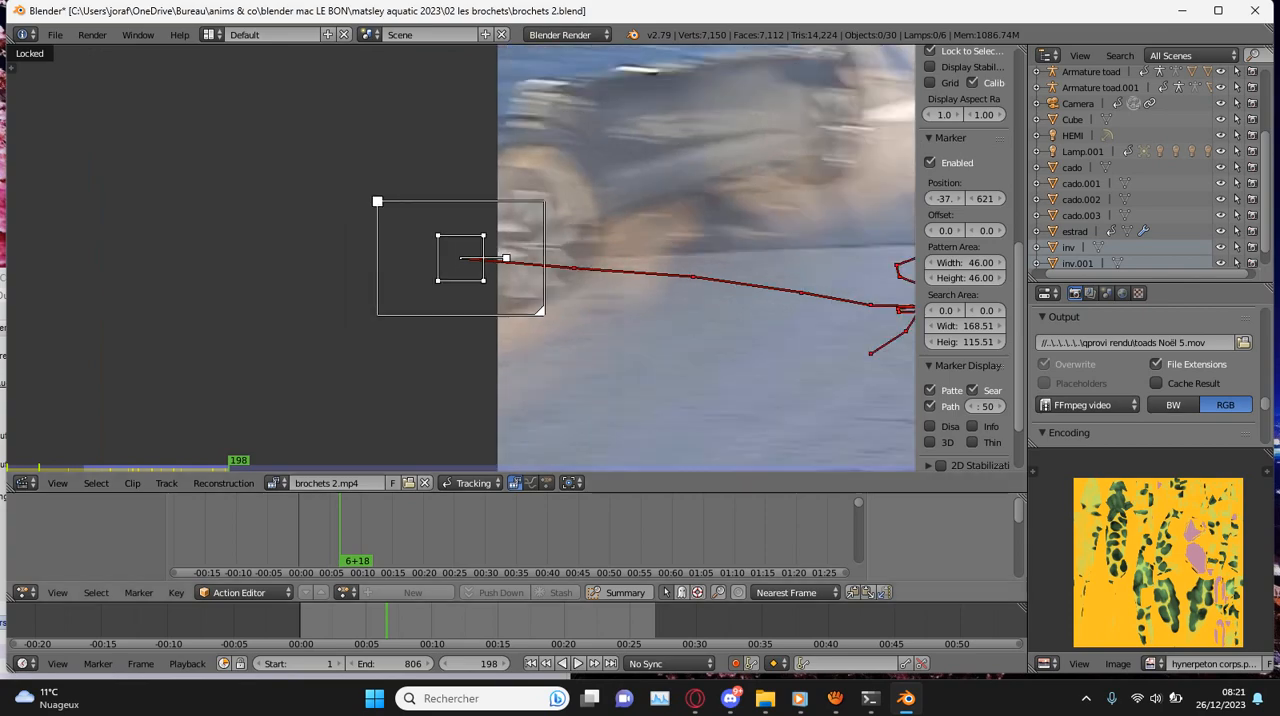
- Play back the clip from the first frame to check how steadily the new marker follows the car
key("shift+Left")
key("alt+a")
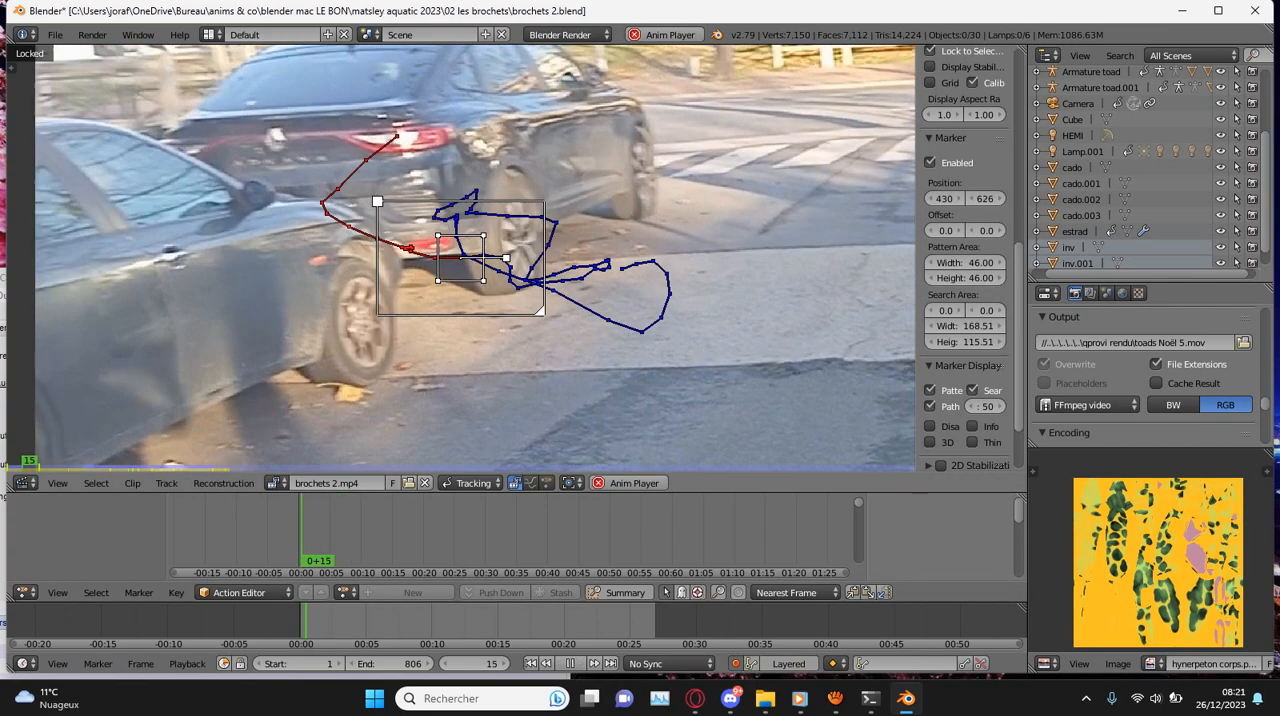
scroll(460, 258, "down", 3)
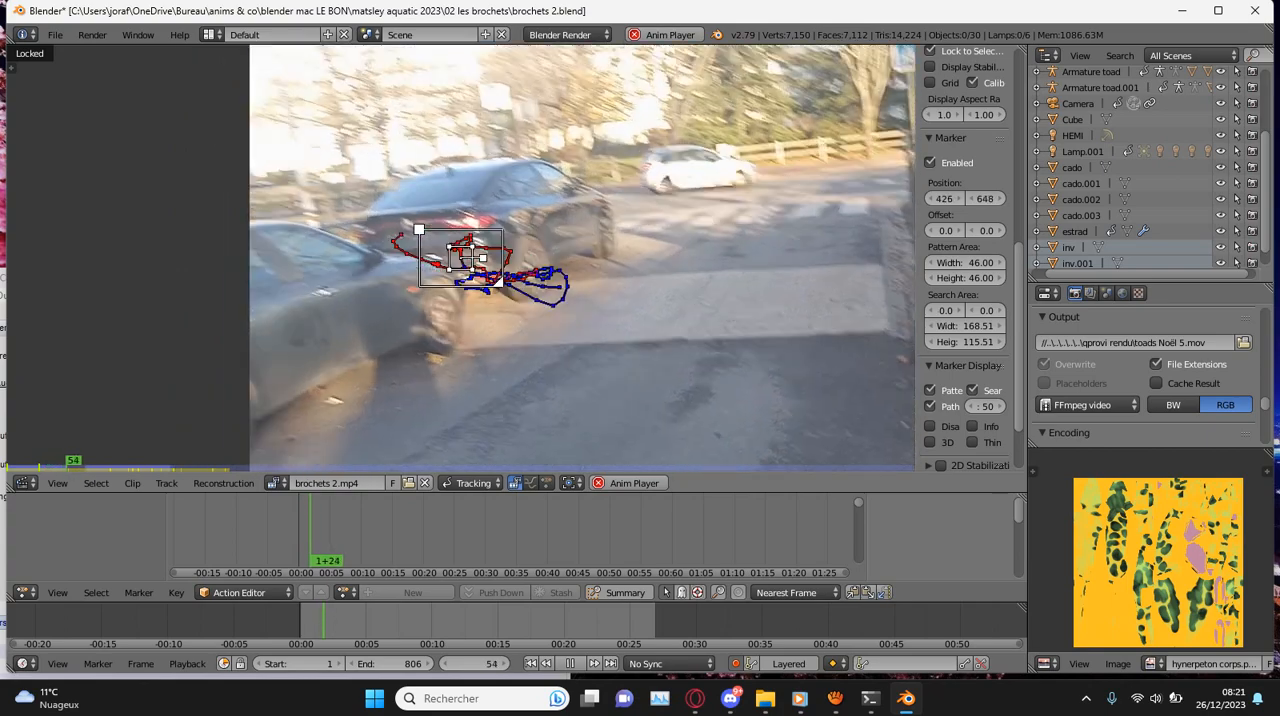
key("alt+a")
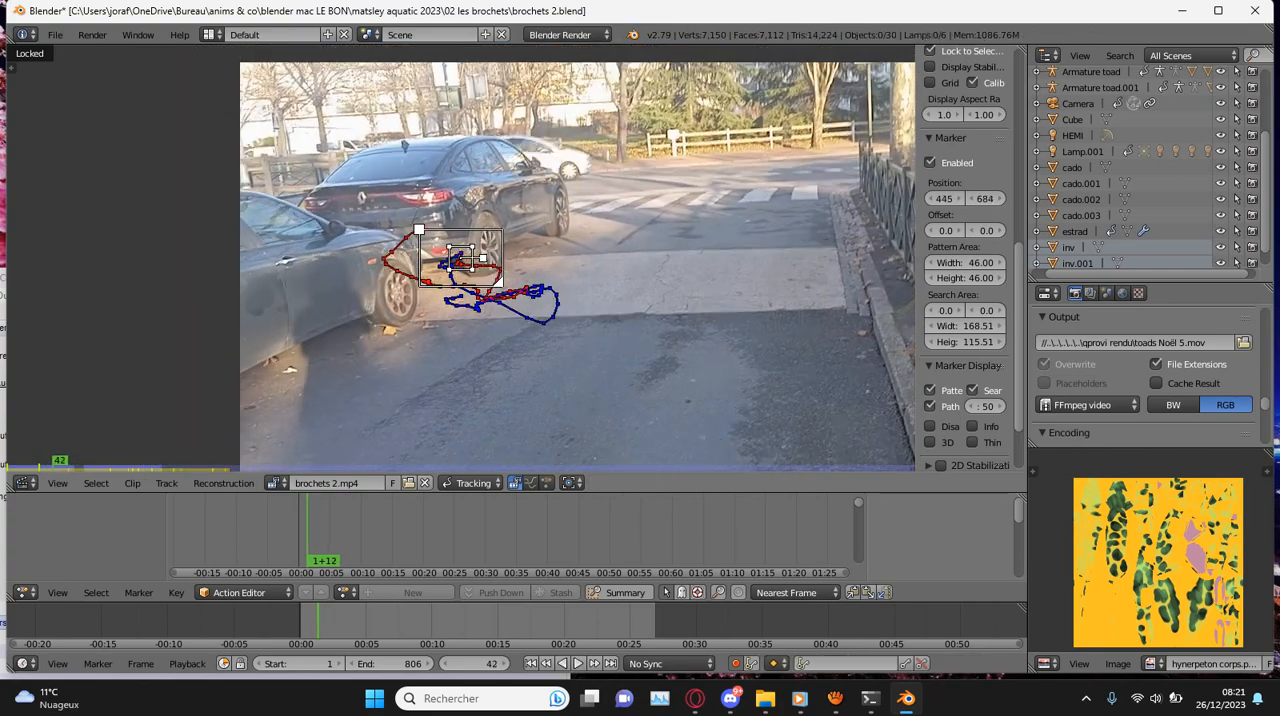
key("alt+a")
key("alt+a")
key("Right")
- Retrack the marker from frame 51, correcting its position at frames 68, 101 and 110
key("shift+ctrl+t")
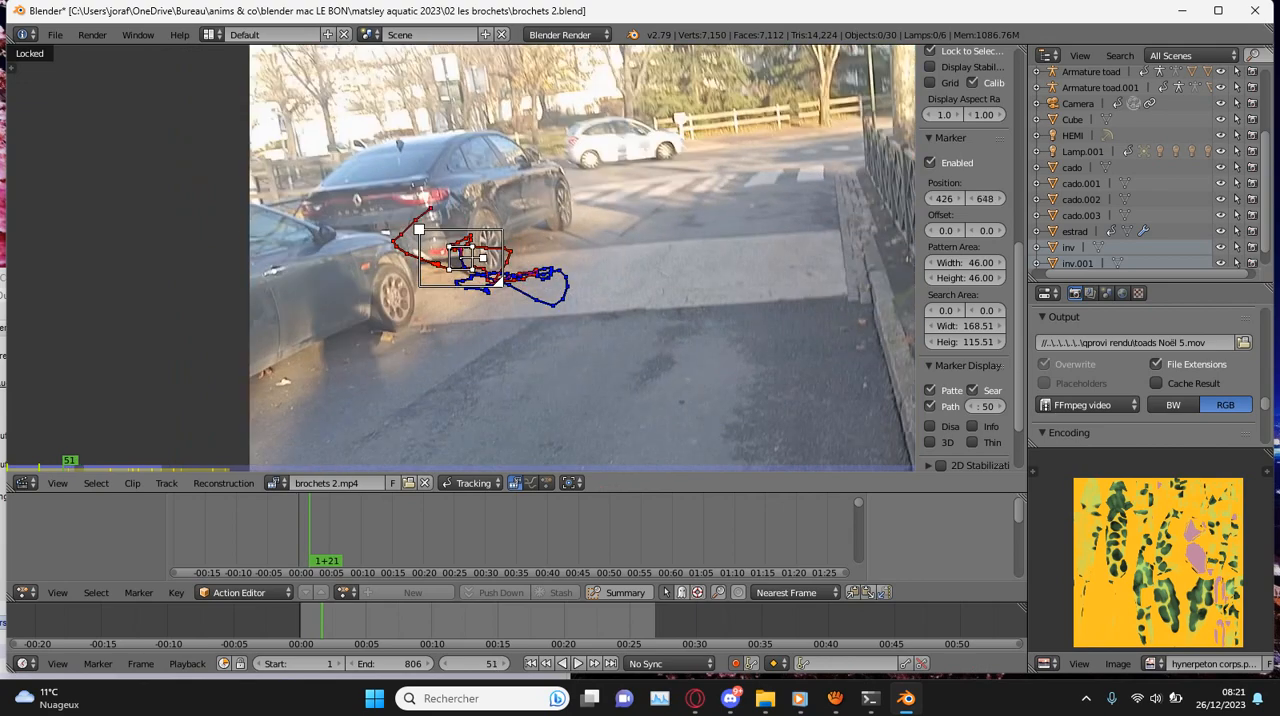
scroll(460, 258, "up", 3)
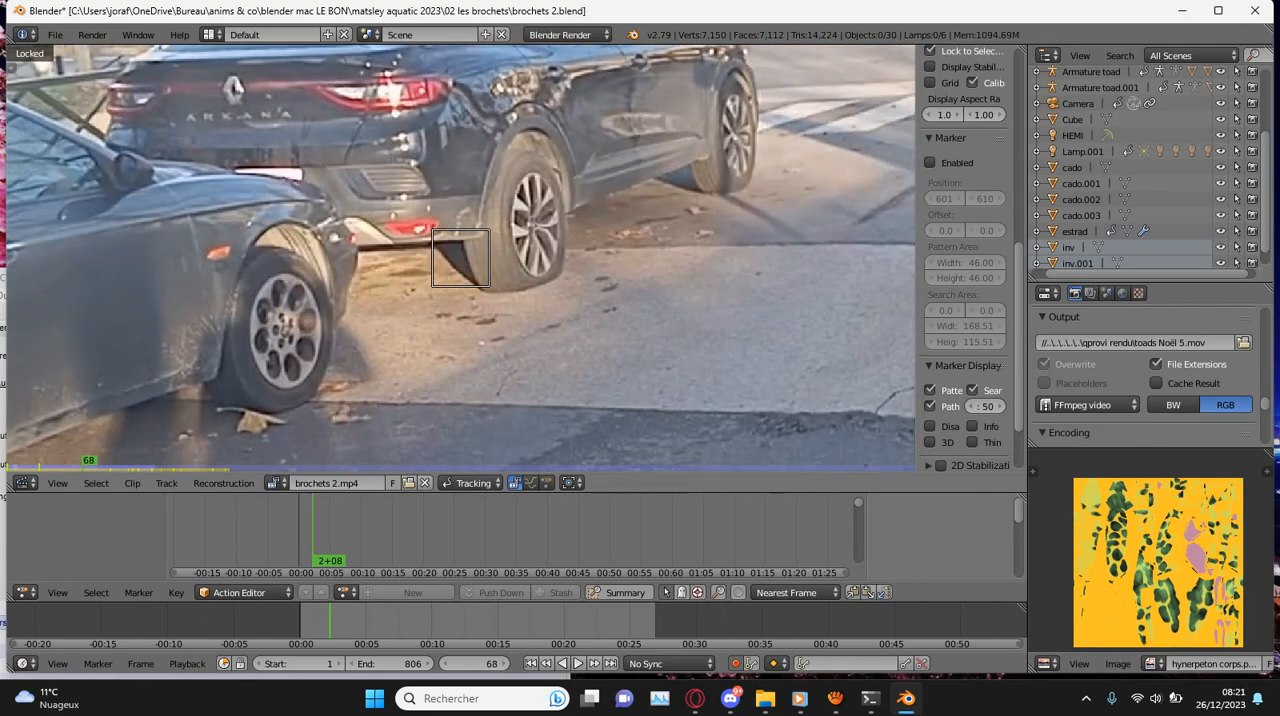
key("g")
key("ctrl+t")
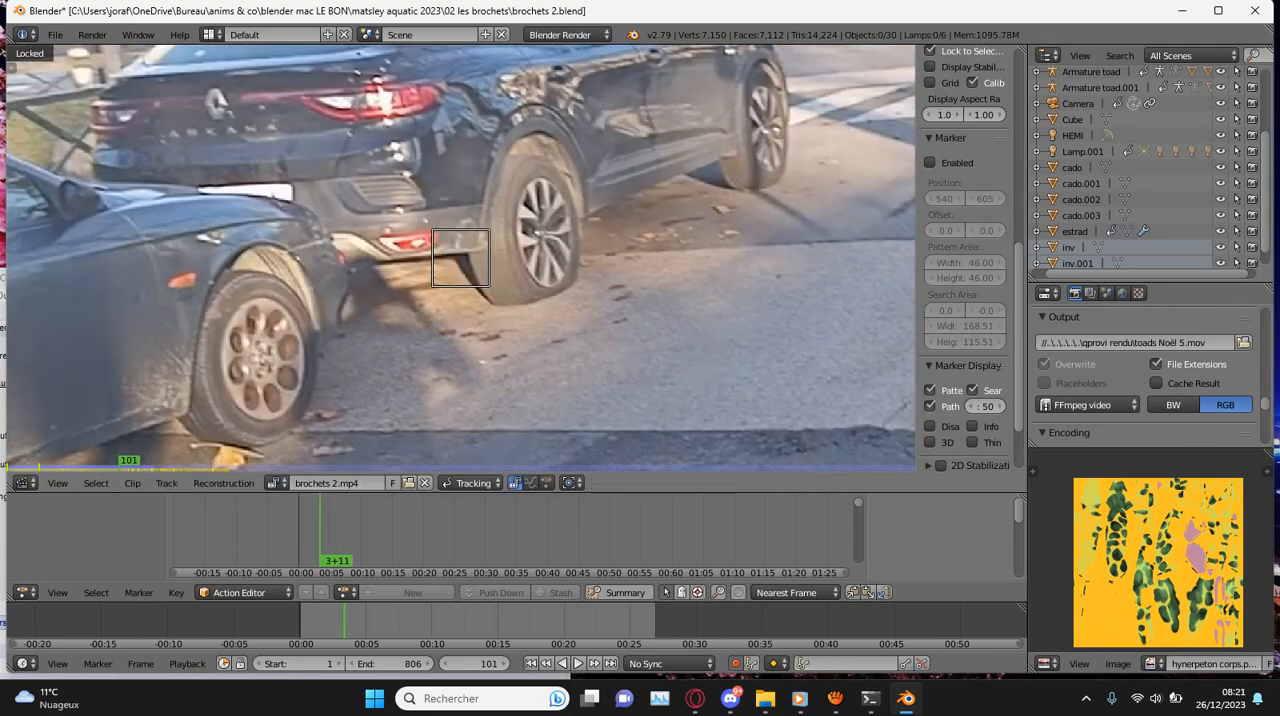
key("g")
key("ctrl+t")
key("g")
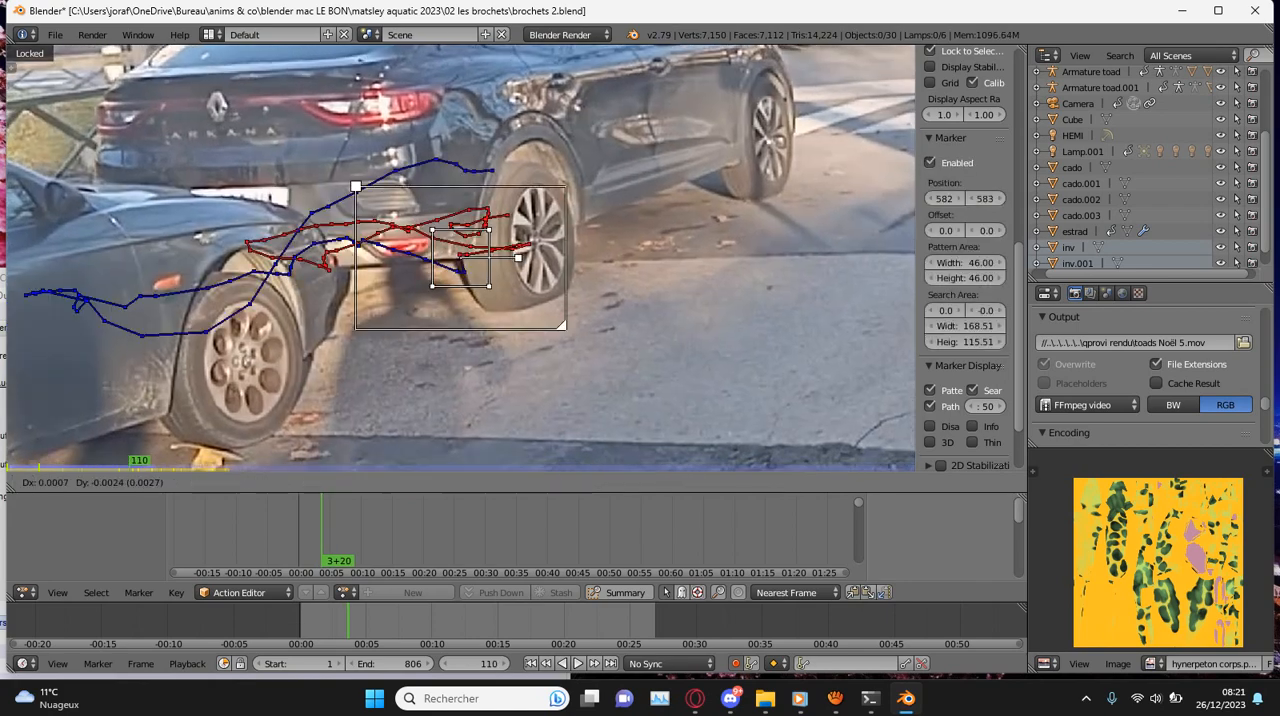
- Play back the clip from frame 110 and repeatedly from the start to check the corrected track
key("alt+a")
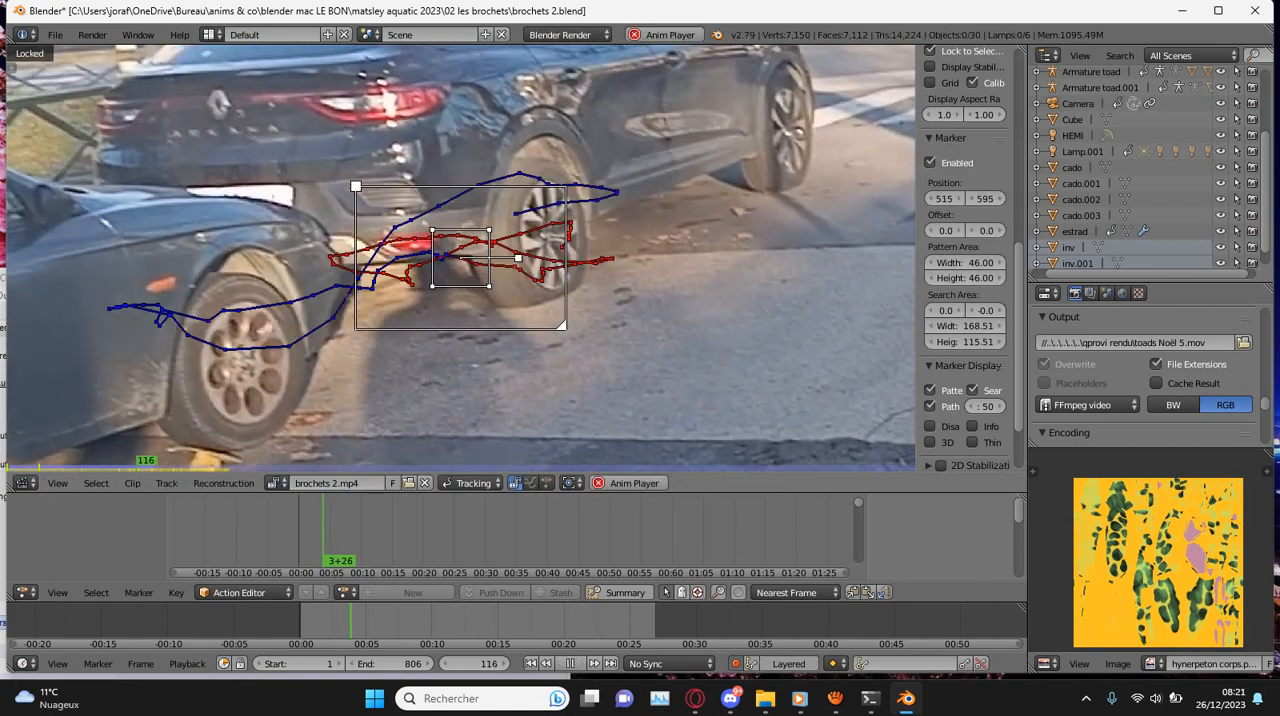
key("alt+a")
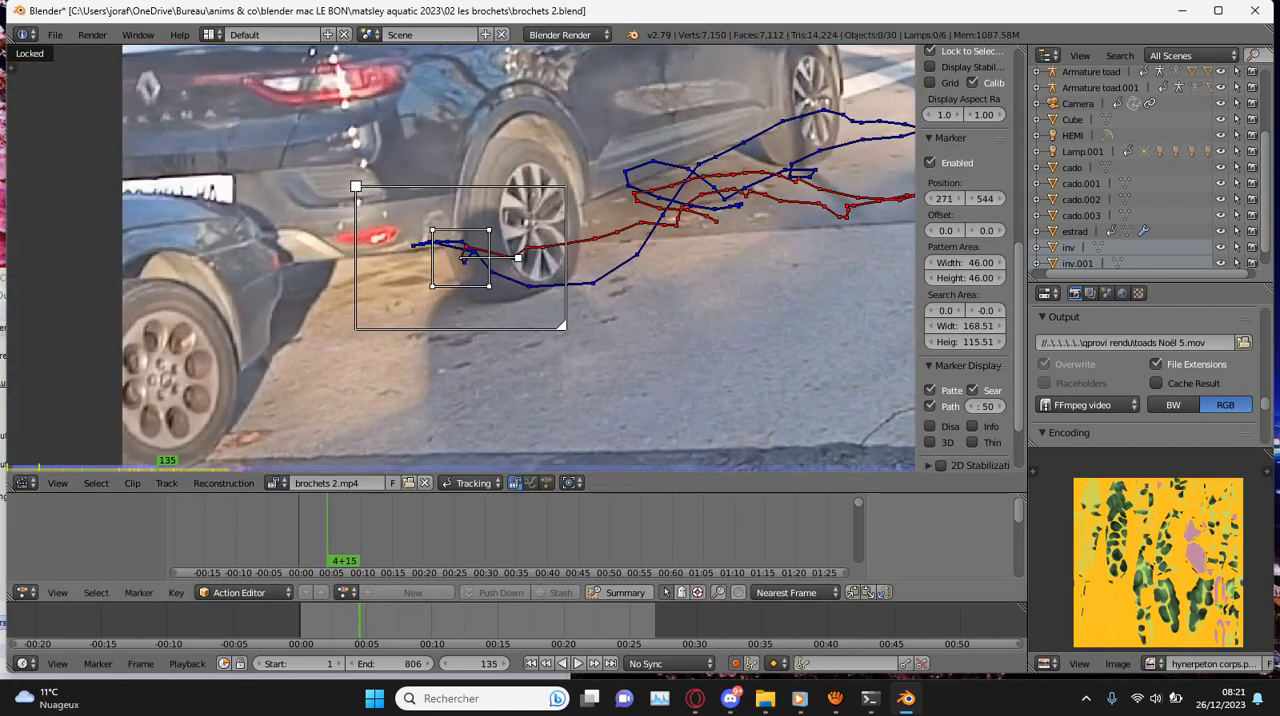
left_click_drag(327, 535, 298, 535)
key("alt+a")
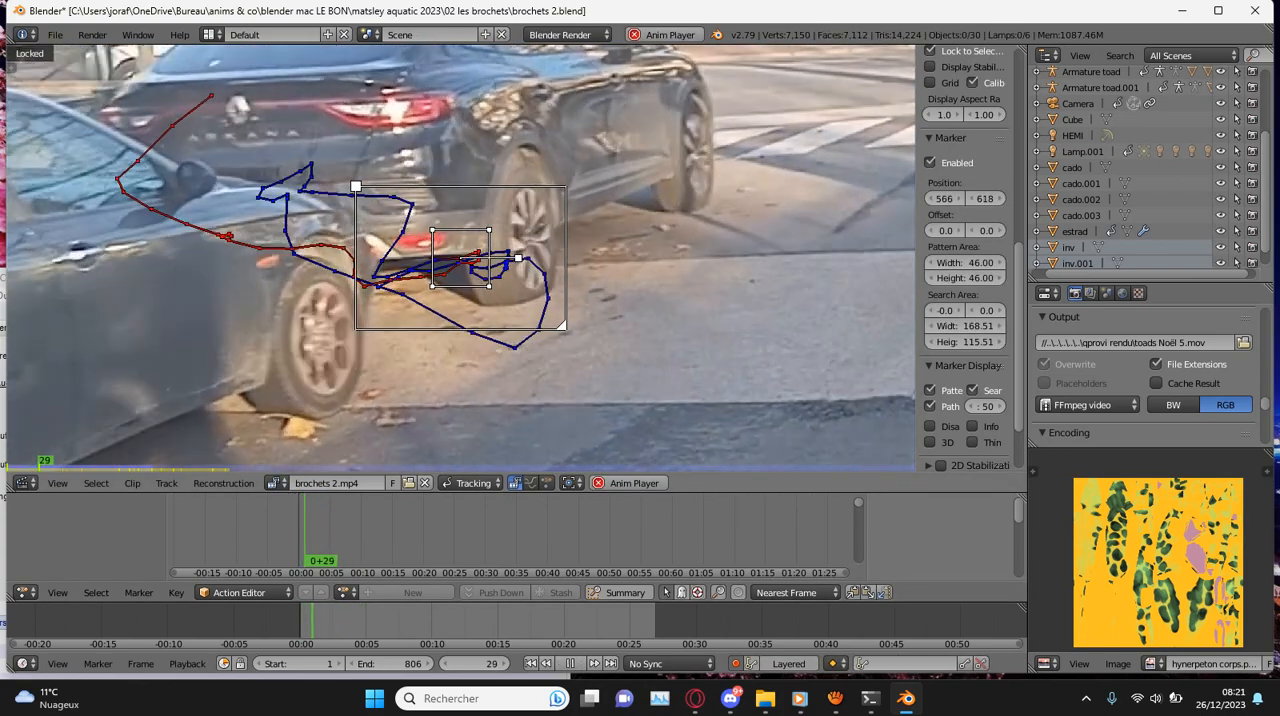
key("alt+a")
left_click_drag(308, 535, 298, 535)
scroll(460, 258, "down", 5)
key("alt+a")
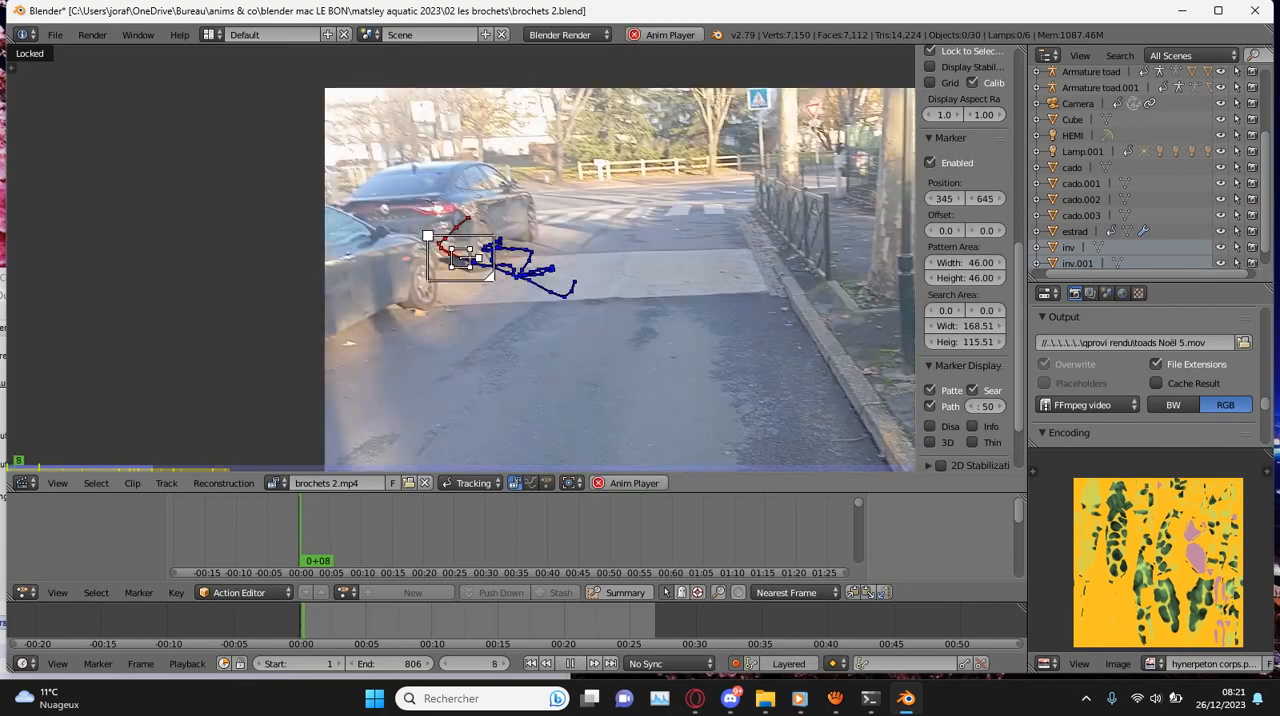
scroll(460, 258, "up", 1)
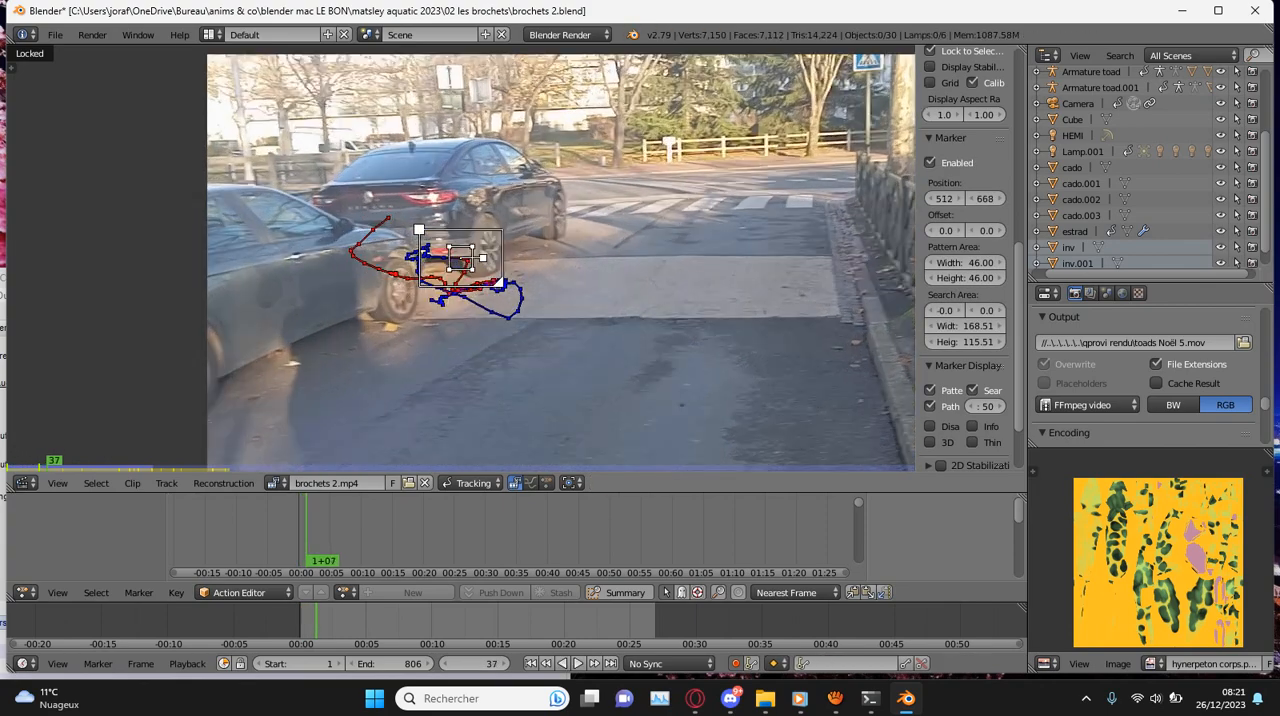
- Place a new marker on the bare tree beside the crossing sign at frame 9, with a 39.69 pattern width and height
key("Escape")
key("alt+a")
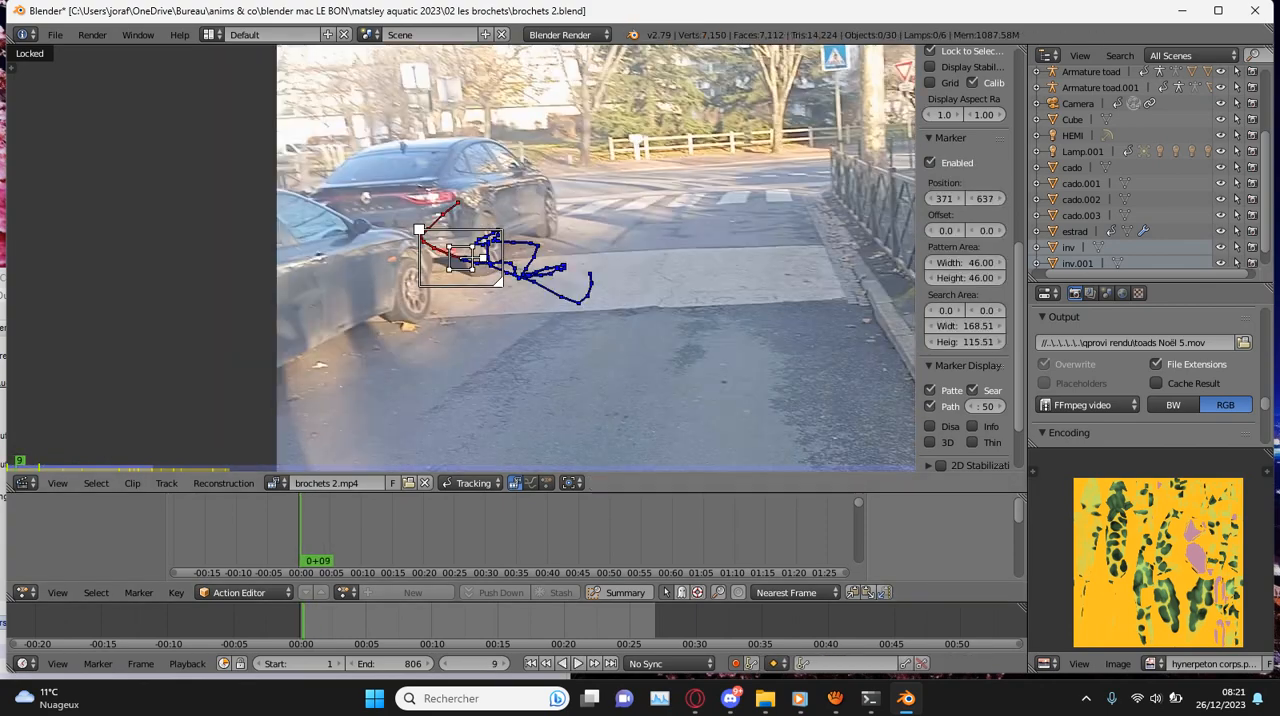
left_click(797, 124, "ctrl")
scroll(663, 267, "up", 8)
key("s")
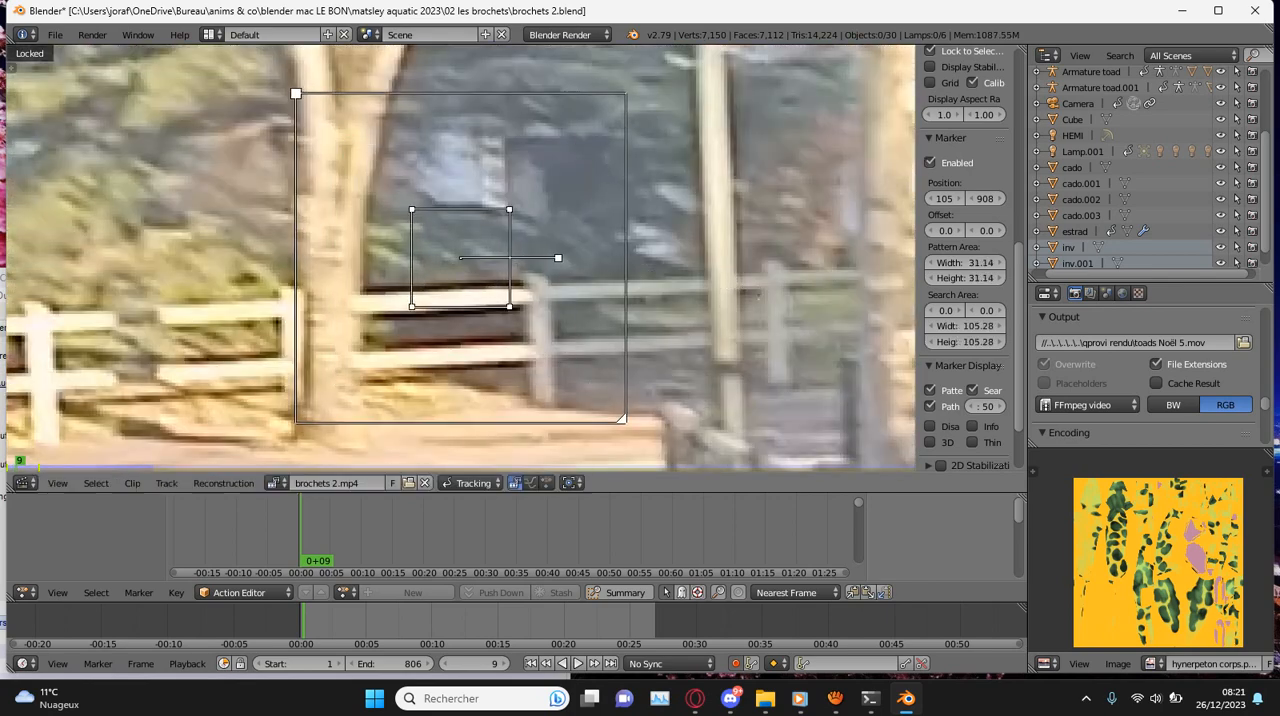
key("g")
left_click(567, 268)
scroll(567, 268, "down", 9)
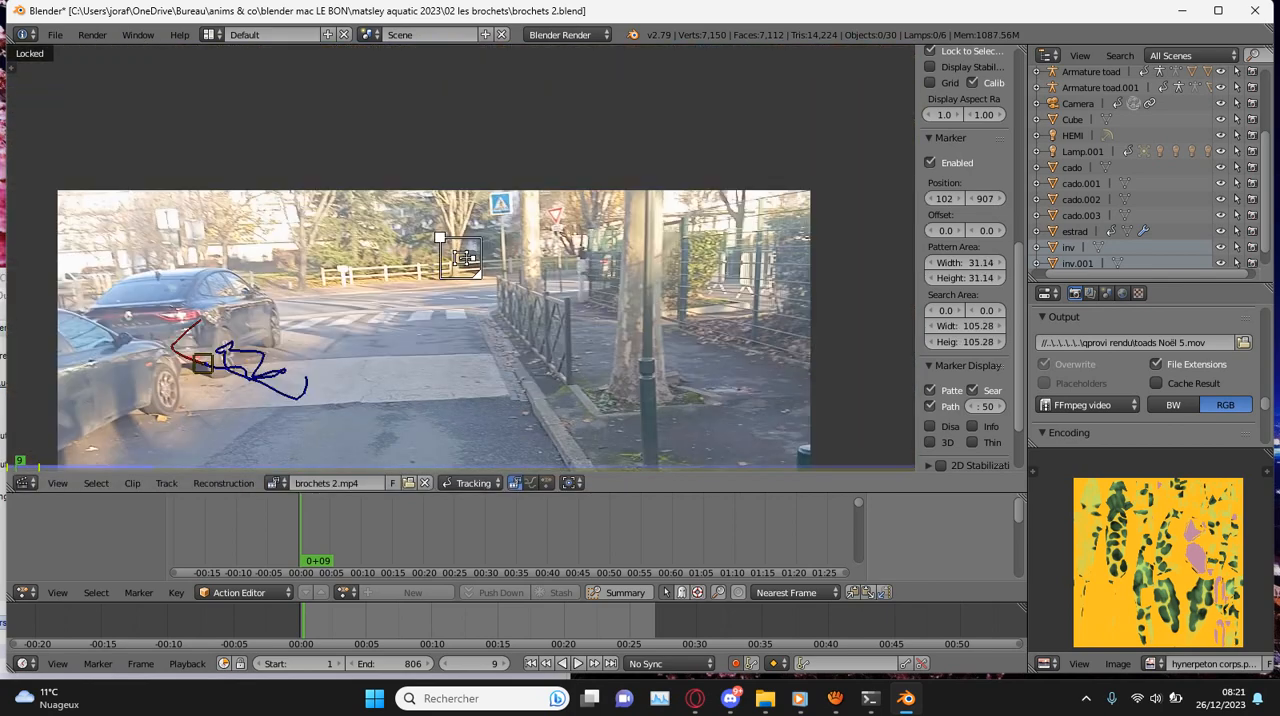
scroll(465, 258, "up", 5)
key("g")
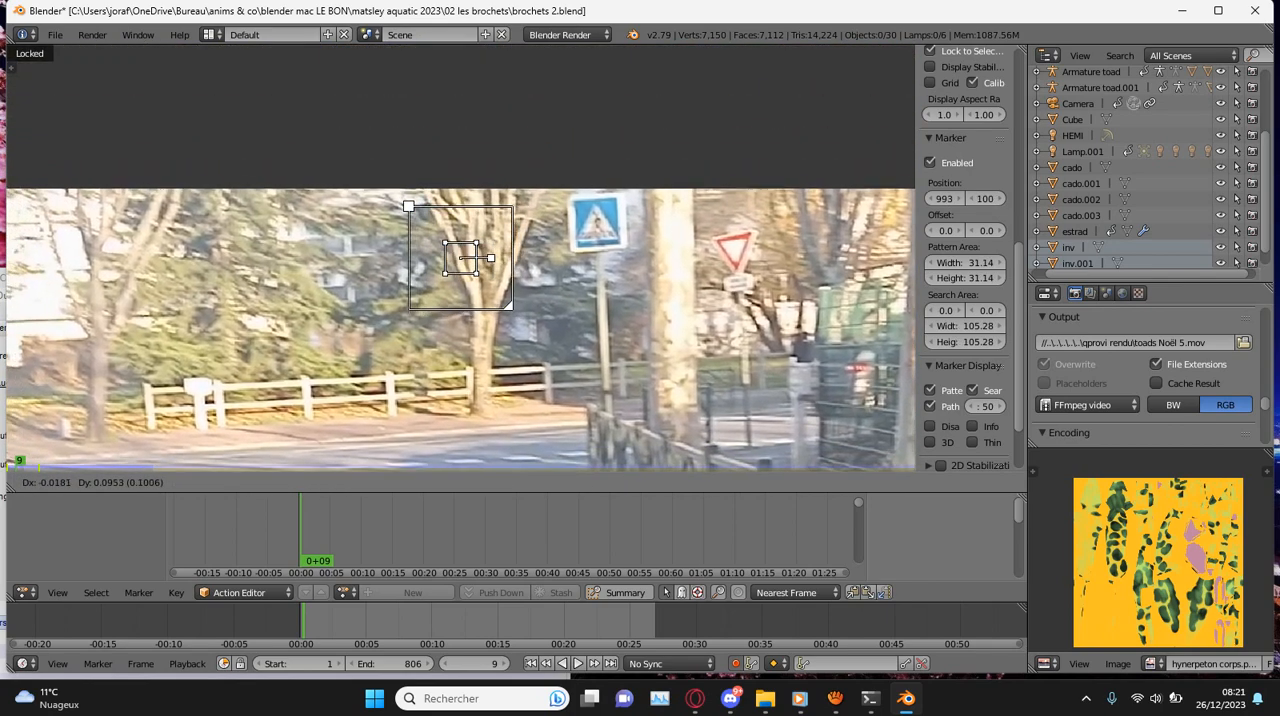
scroll(462, 258, "up", 5)
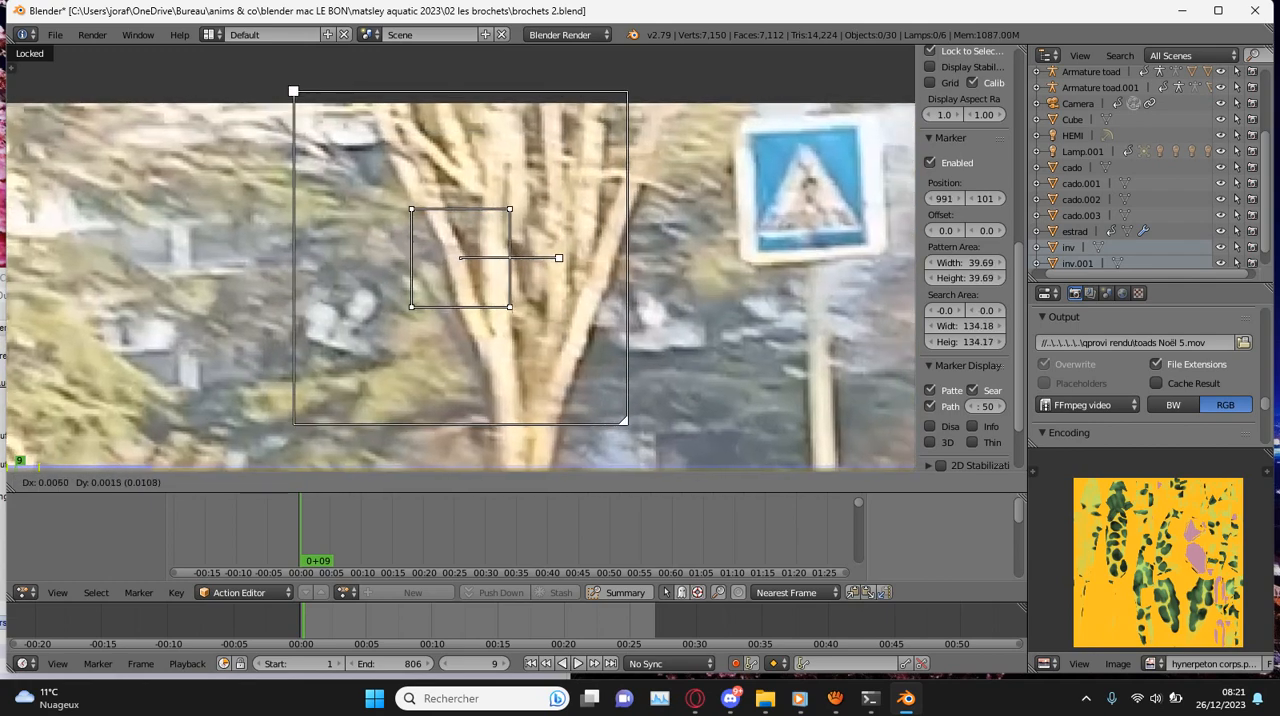
key("Return")
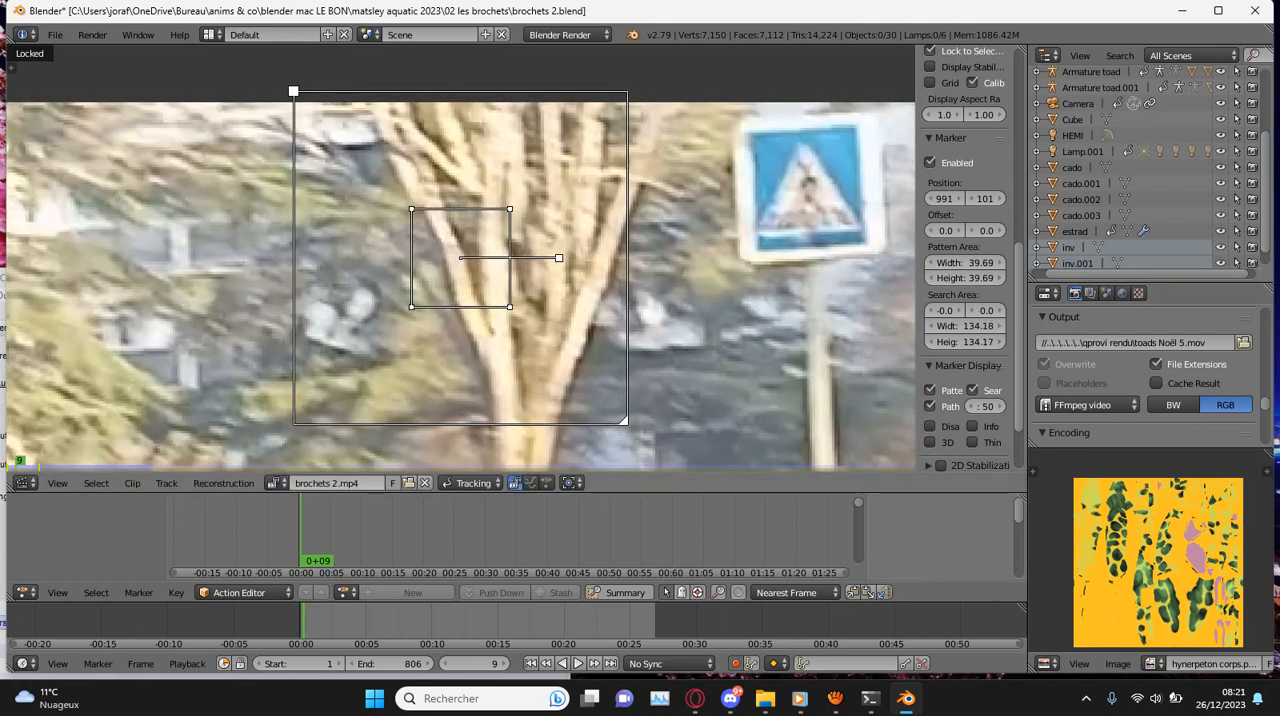
- Track the bare-tree marker backward frame by frame from frame 9, correcting it at frame 6, and track it forward from frame 9
key("Left")
key("Left")
key("Left")
key("Left")
key("Left")
key("Left")
key("Left")
key("Left")
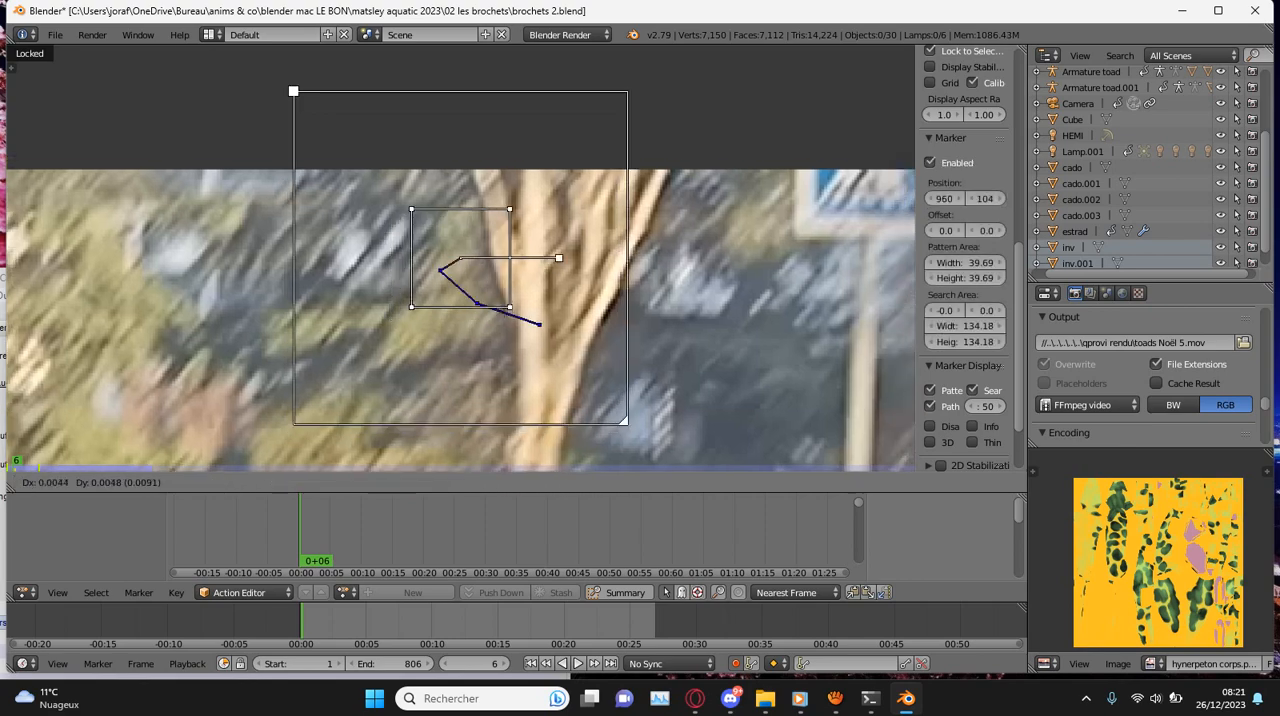
key("Right")
key("Right")
key("Right")
key("Right")
key("Right")
key("Right")
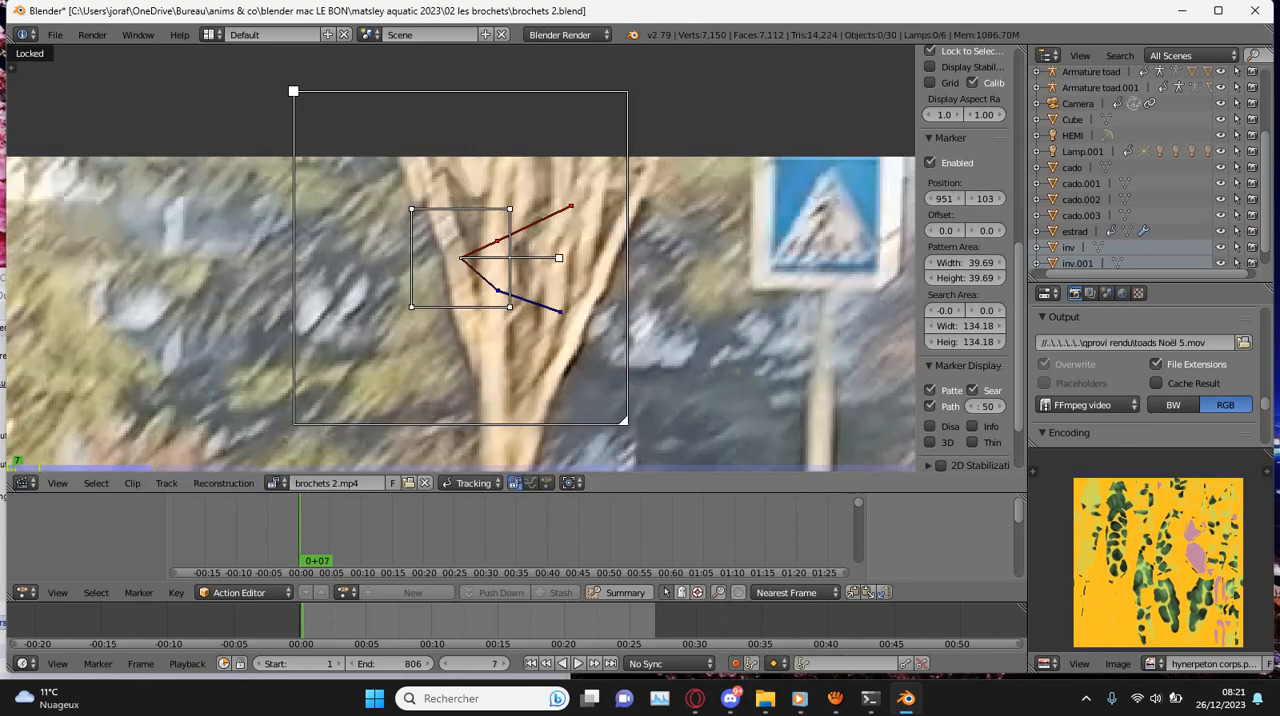
scroll(460, 258, "up", 1)
key("Right")
key("Right")
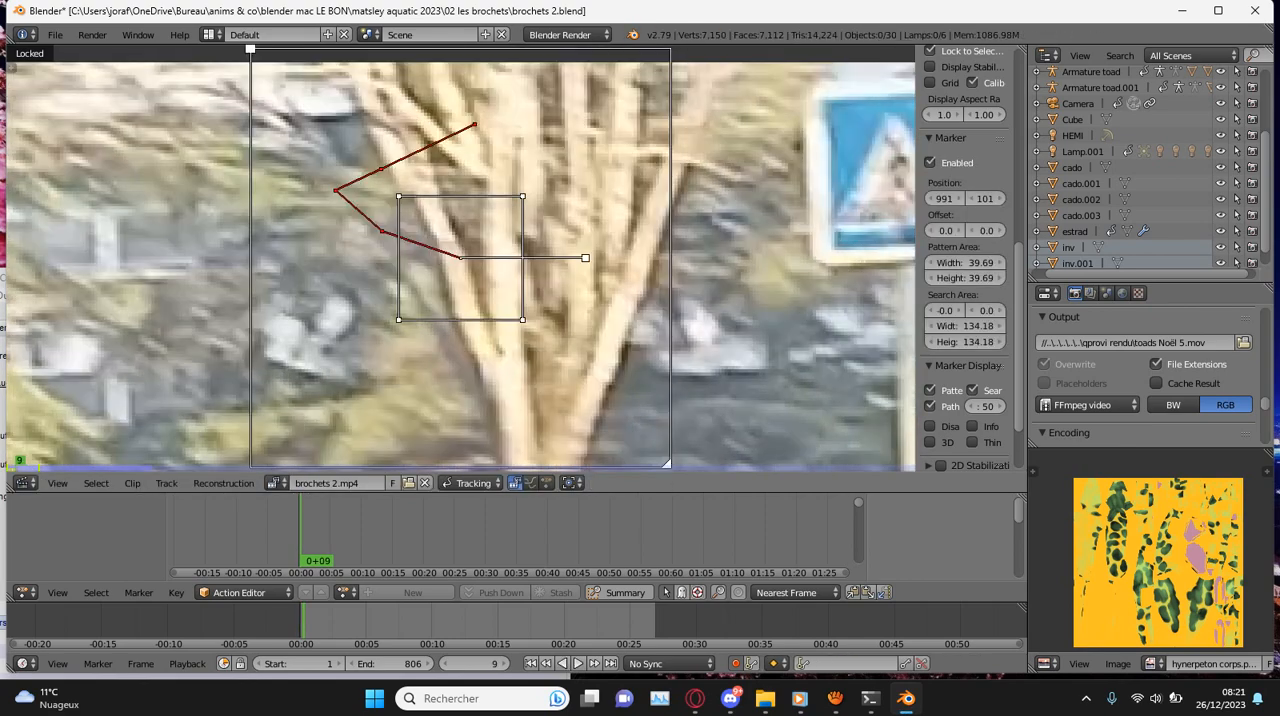
key("ctrl+t")
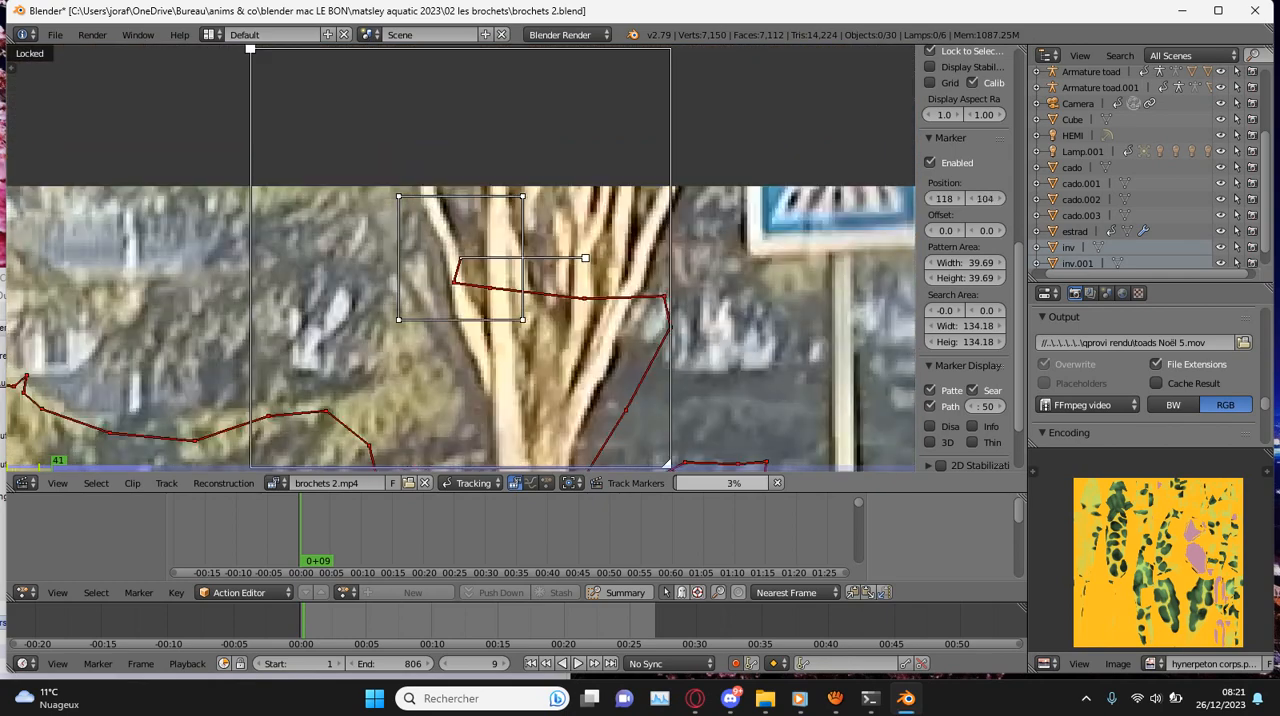
key("Left")
key("Right")
- Play back the clip repeatedly to check how well the bare-tree marker holds its position
scroll(460, 258, "down", 9)
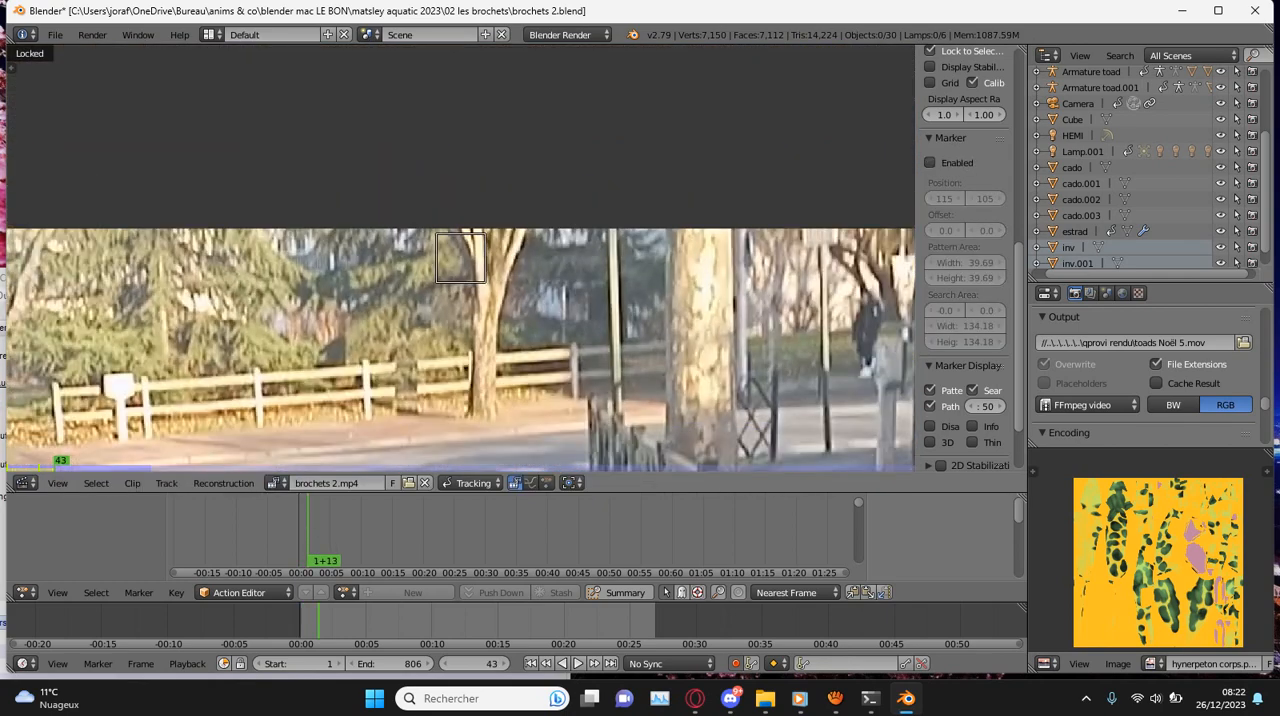
key("alt+shift+a")
key("alt+a")
left_click_drag(30, 465, 122, 465)
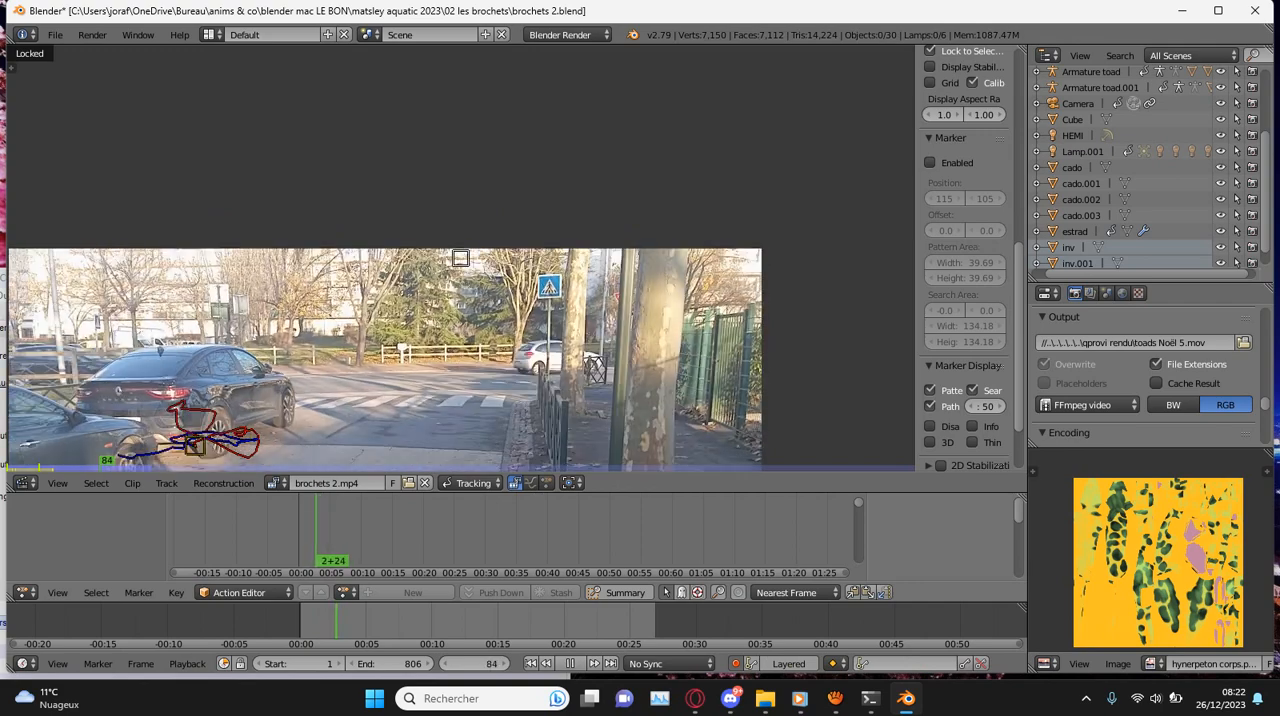
key("alt+a")
key("alt+a")
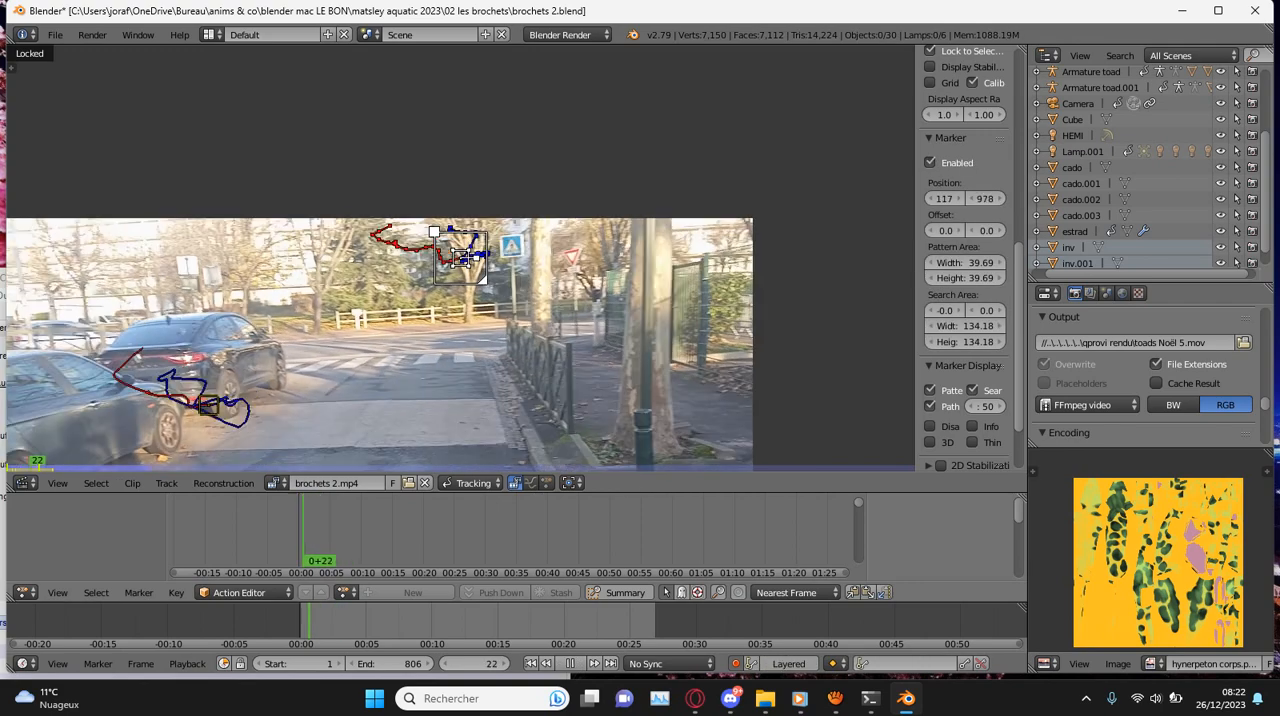
key("alt+a")
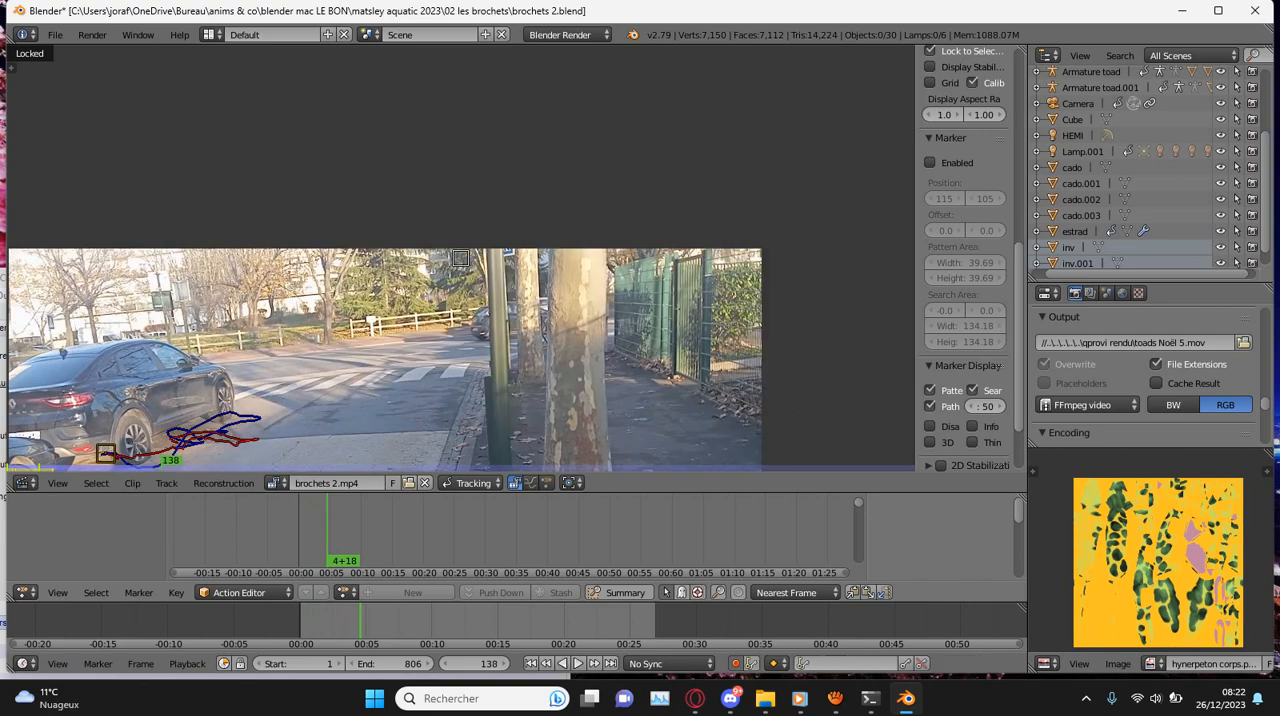
- Delete the bare-tree marker and place a new one on the conifer behind the fence at frame 138, enlarging its pattern area to 47.66
key("x")
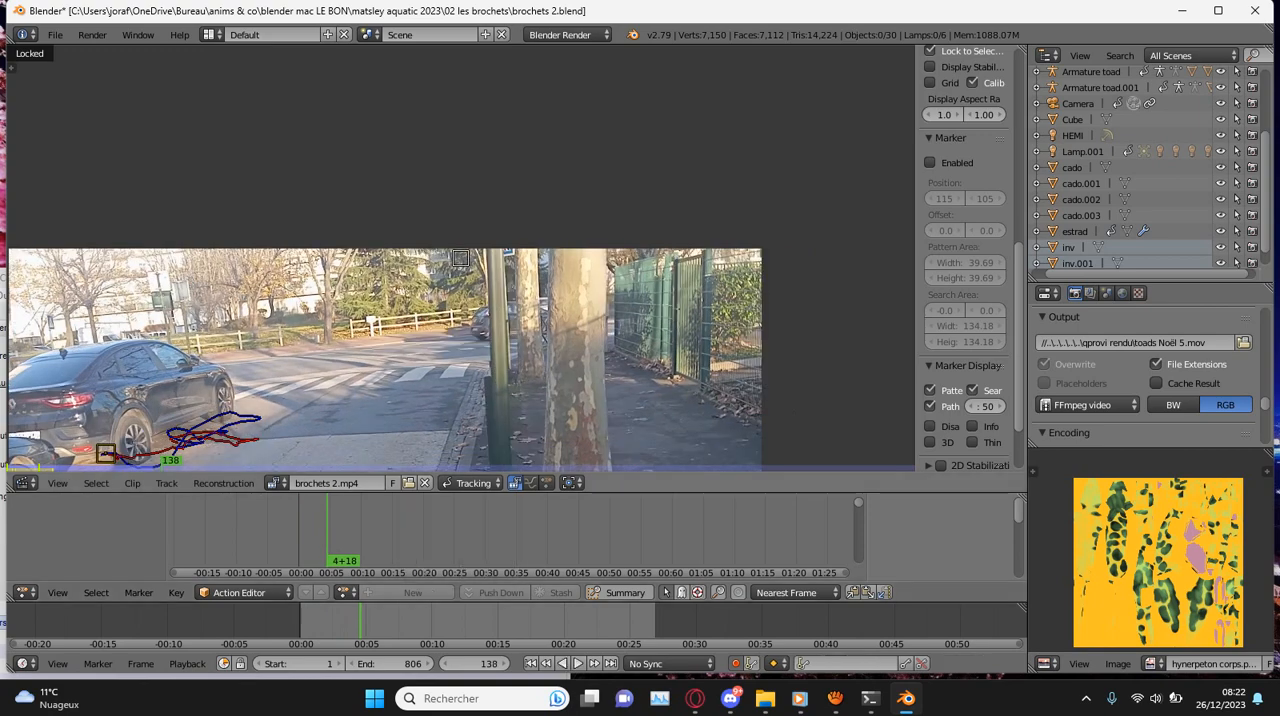
scroll(1000, 86, "down", 8)
left_click(404, 285, "ctrl")
scroll(404, 285, "up", 8)
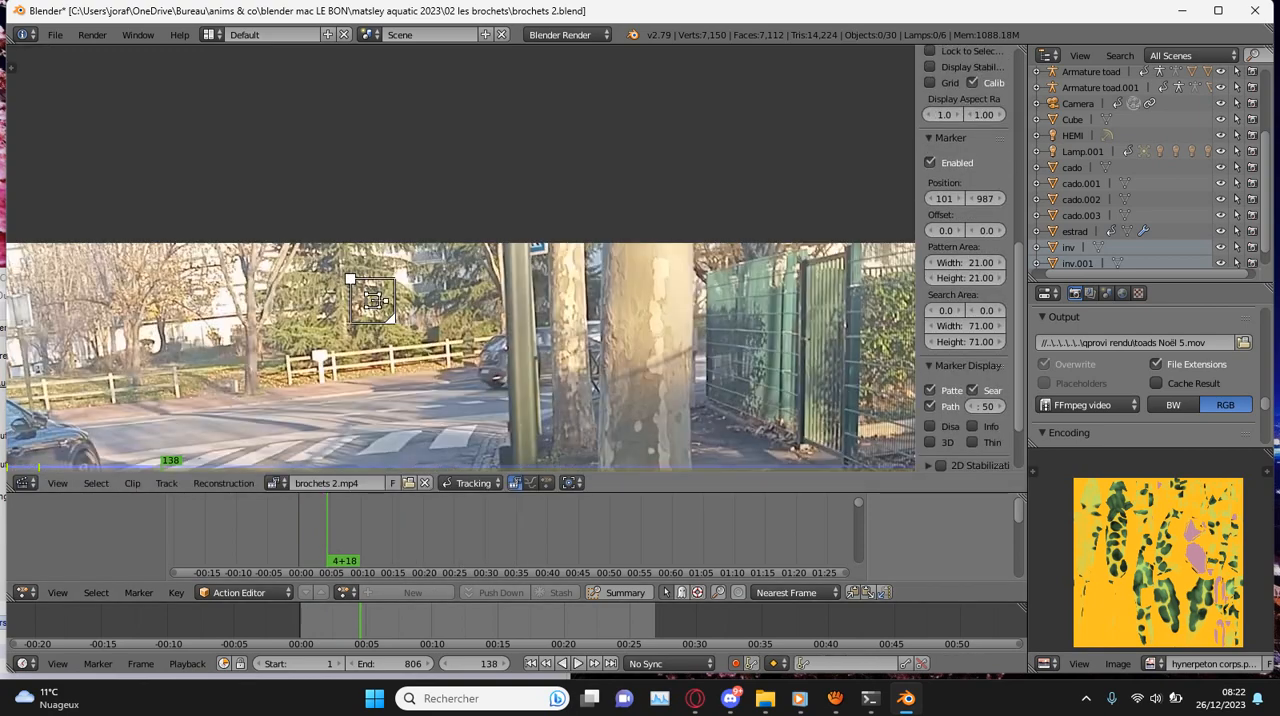
key("l")
scroll(532, 294, "down", 1)
key("s")
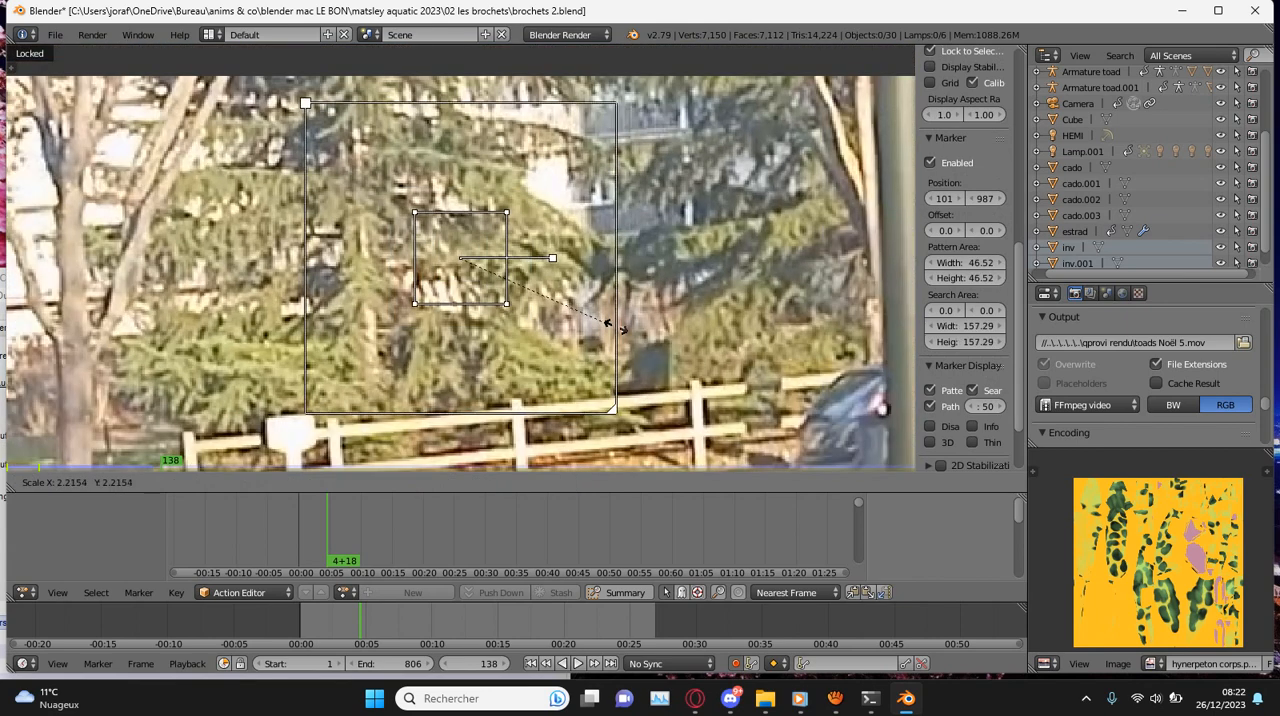
left_click(611, 325)
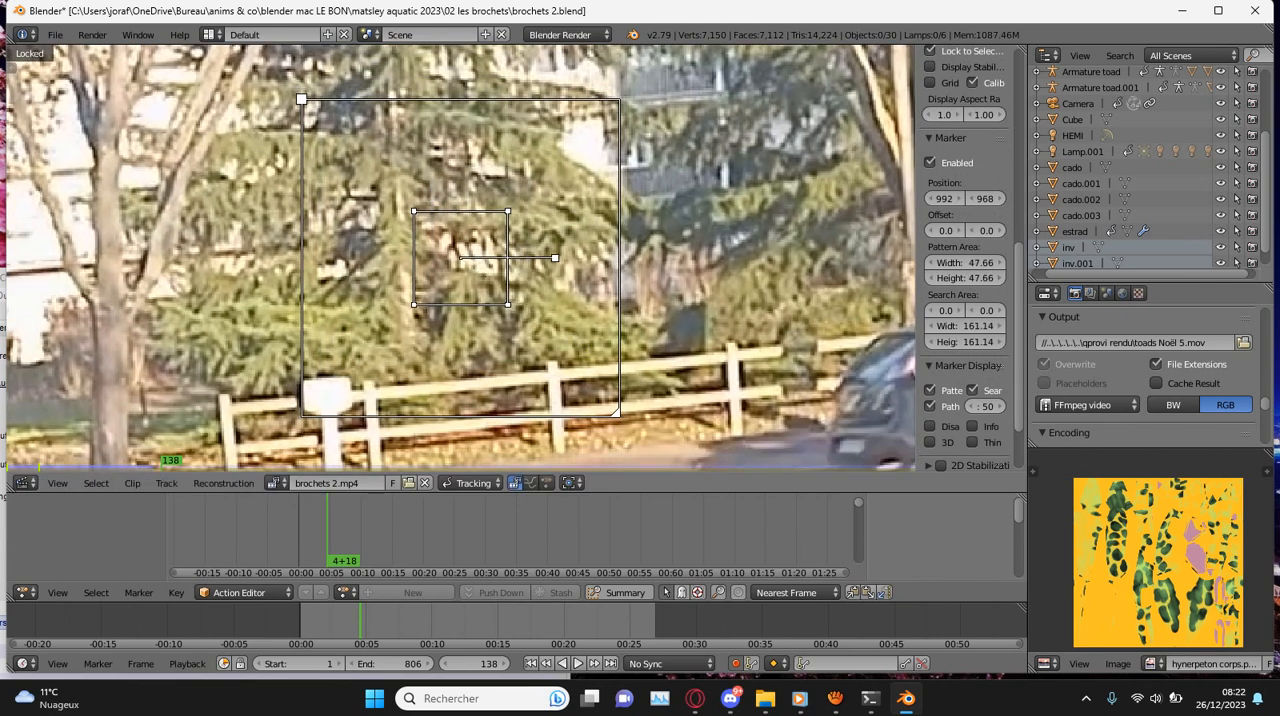
- Track the conifer marker backward from frame 138, correcting its position at frames 132, 112 and 104
key("shift+ctrl+t")
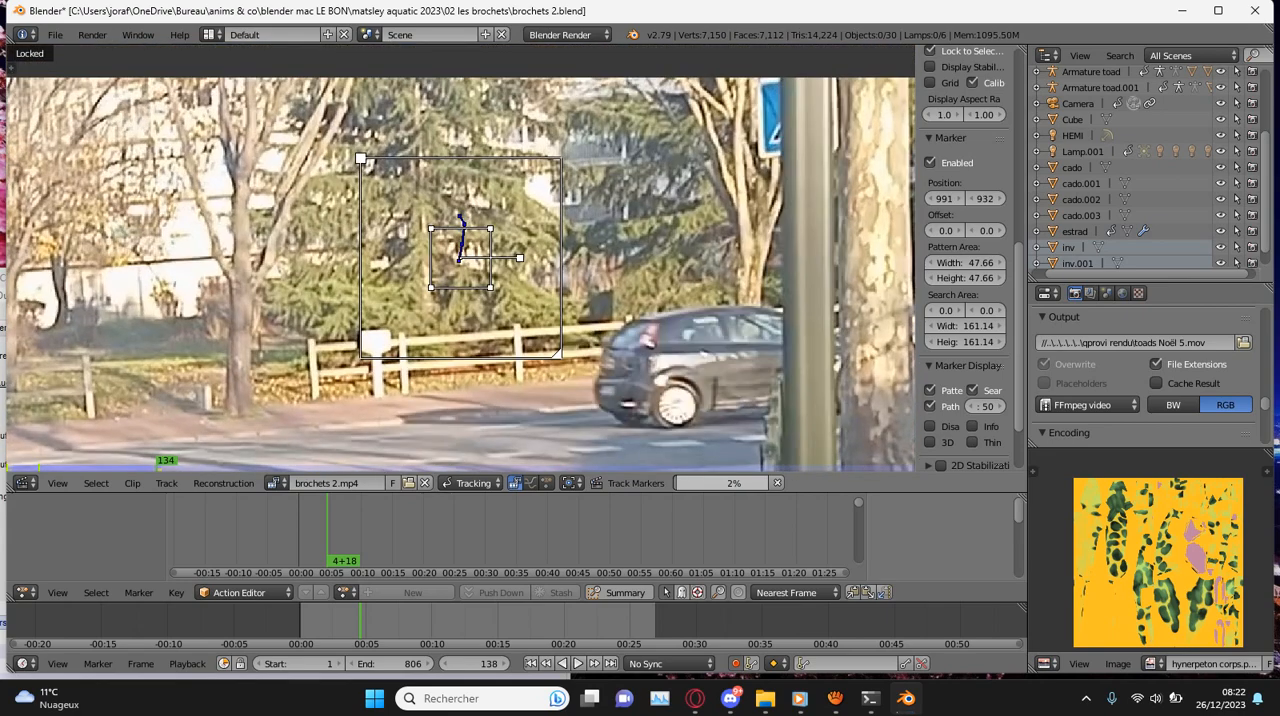
scroll(461, 258, "up", 3)
key("g")
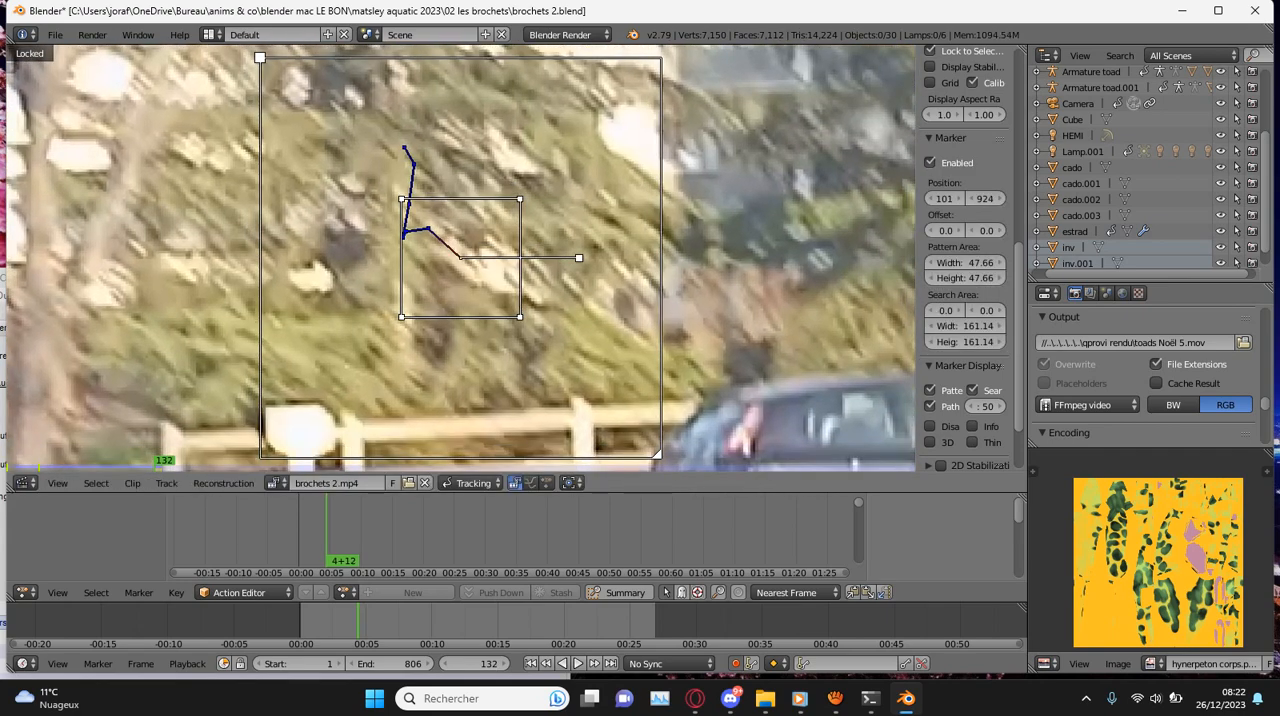
key("shift+ctrl+t")
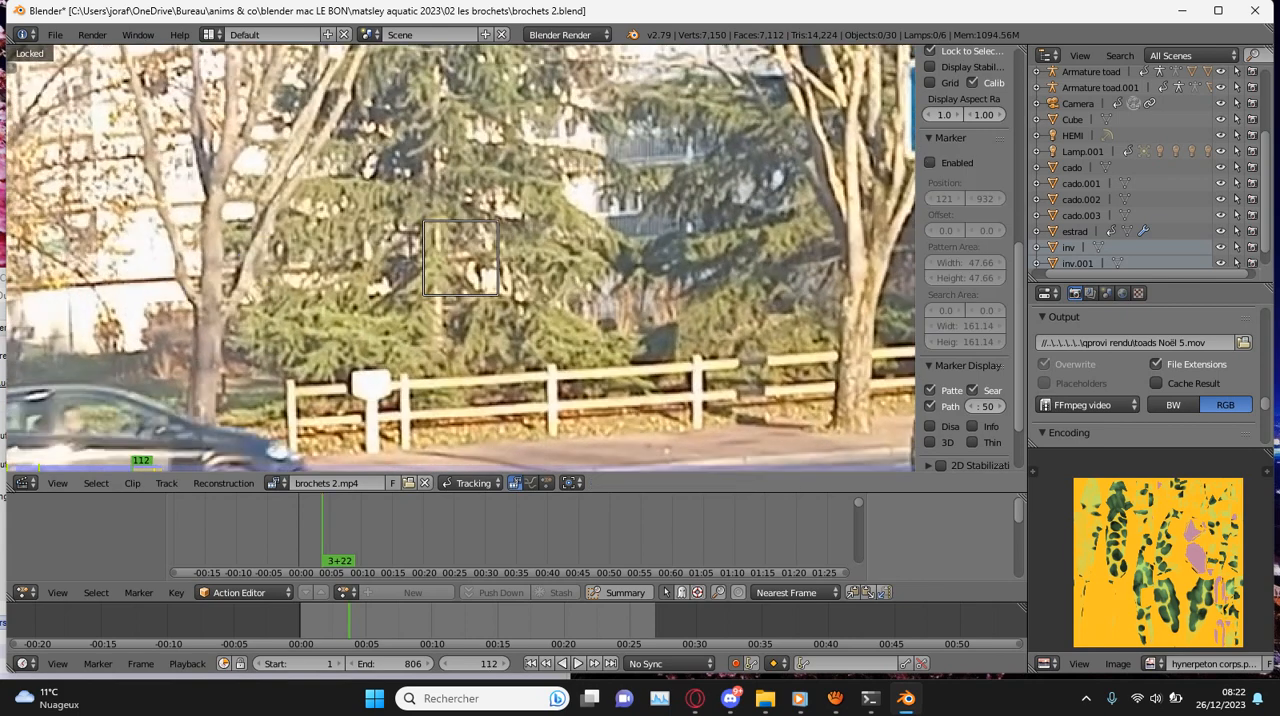
scroll(461, 258, "up", 2)
key("g")
left_click(461, 258)
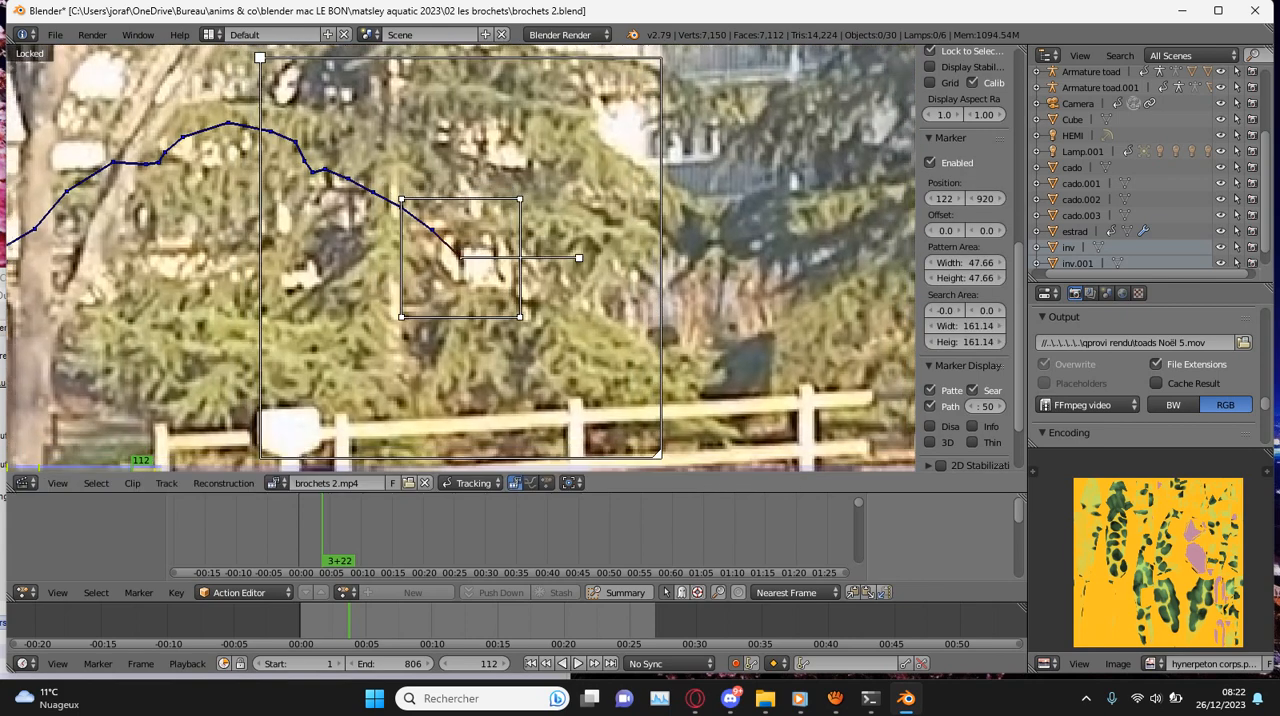
key("shift+ctrl+t")
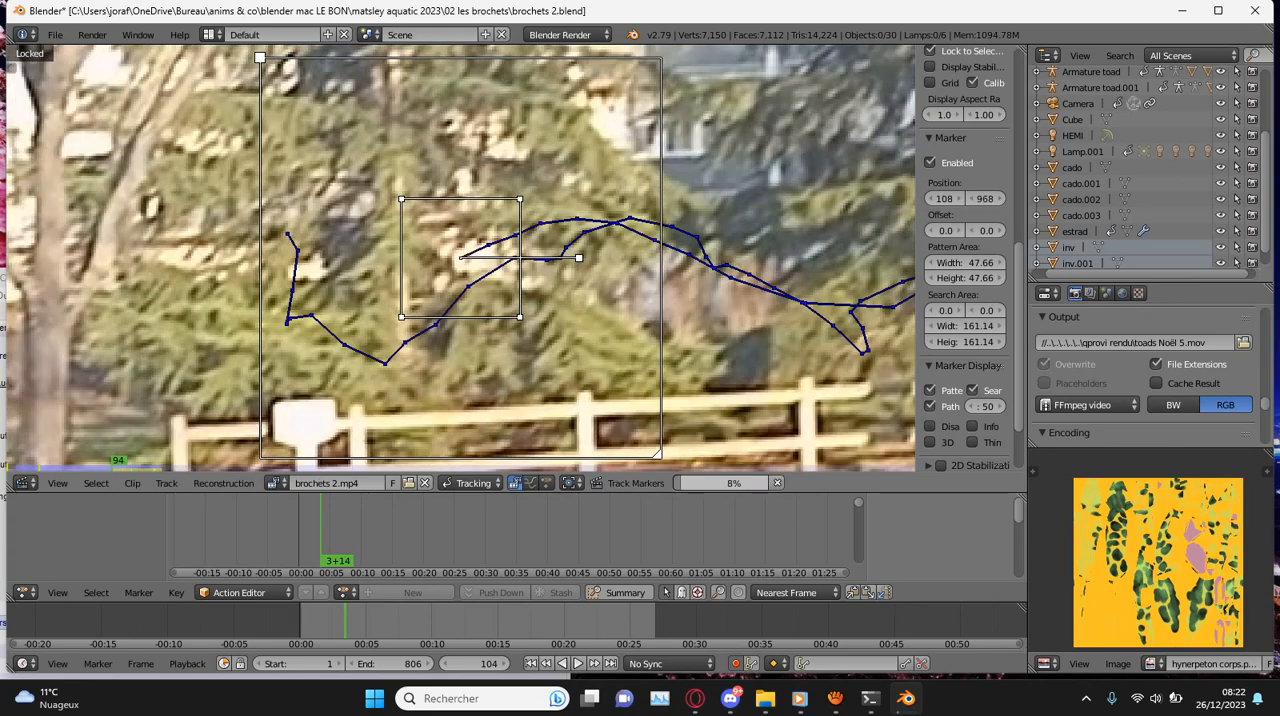
key("Return")
key("shift+ctrl+t")
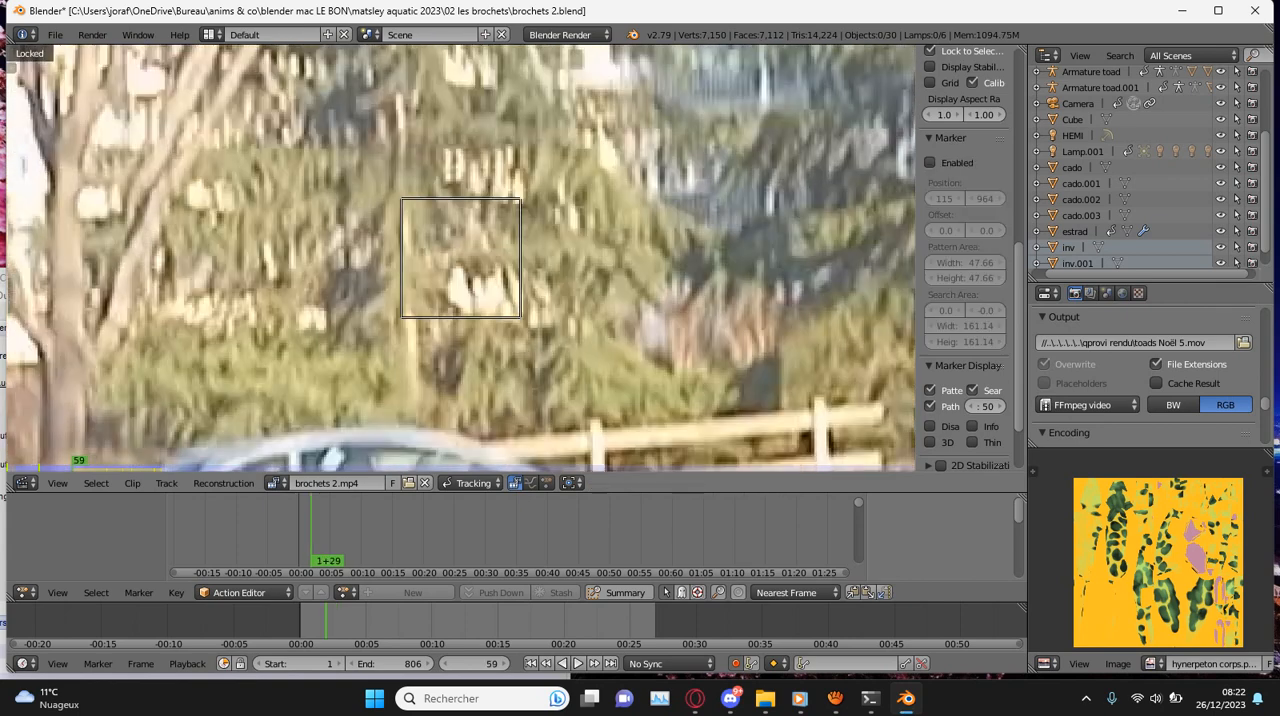
- Correct the conifer marker's position at frames 59 and 56 and continue tracking it backward to frame 52
key("g")
key("Return")
key("shift+ctrl+t")
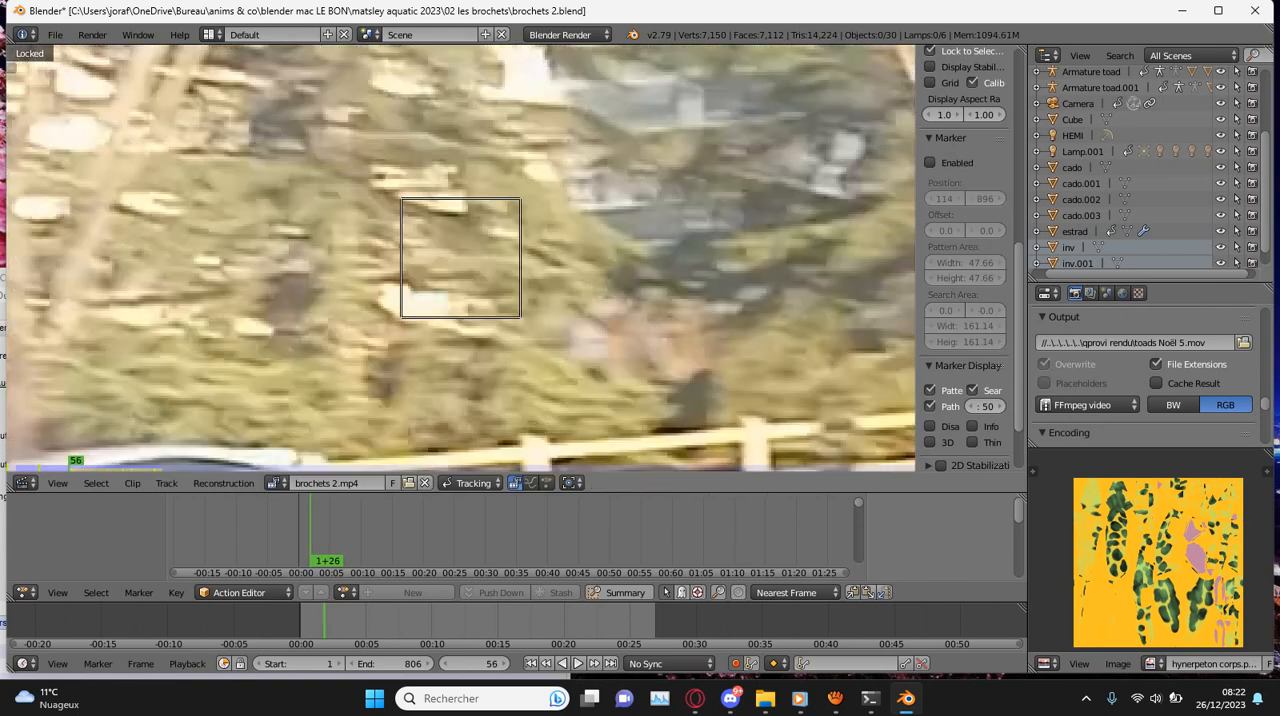
key("g")
key("Return")
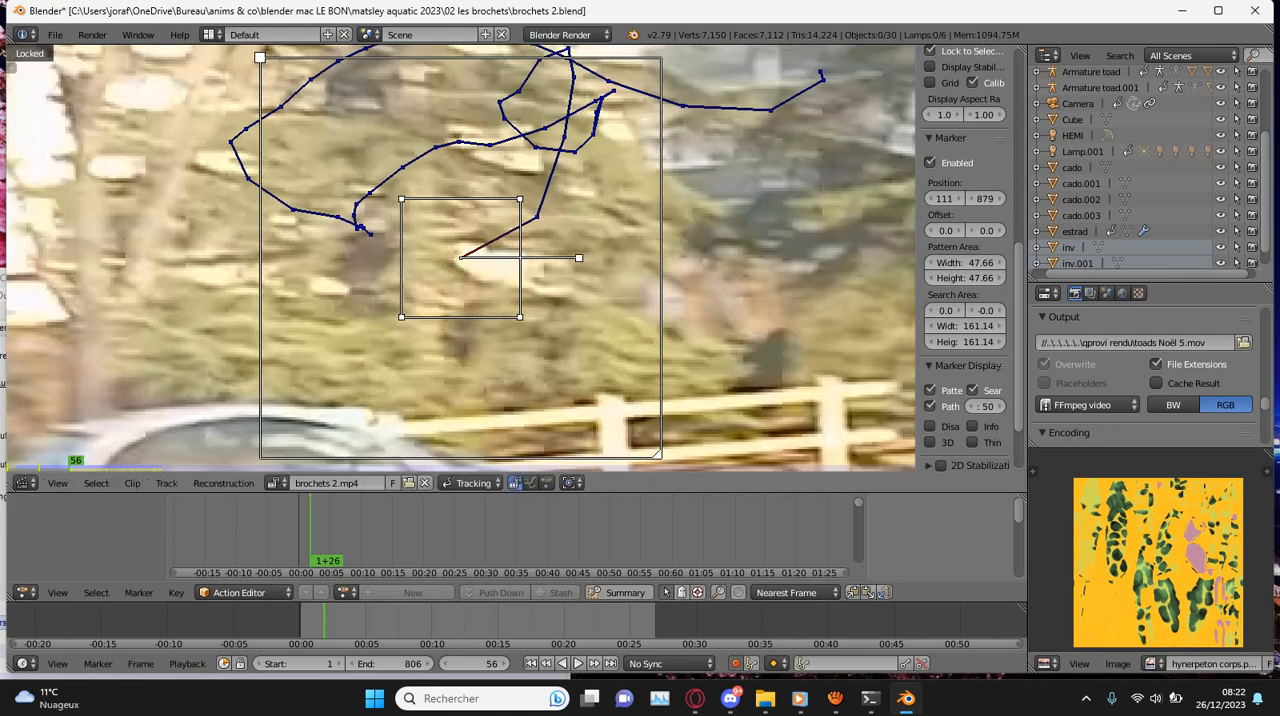
key("shift+ctrl+t")
key("g")
key("Return")
key("shift+ctrl+t")
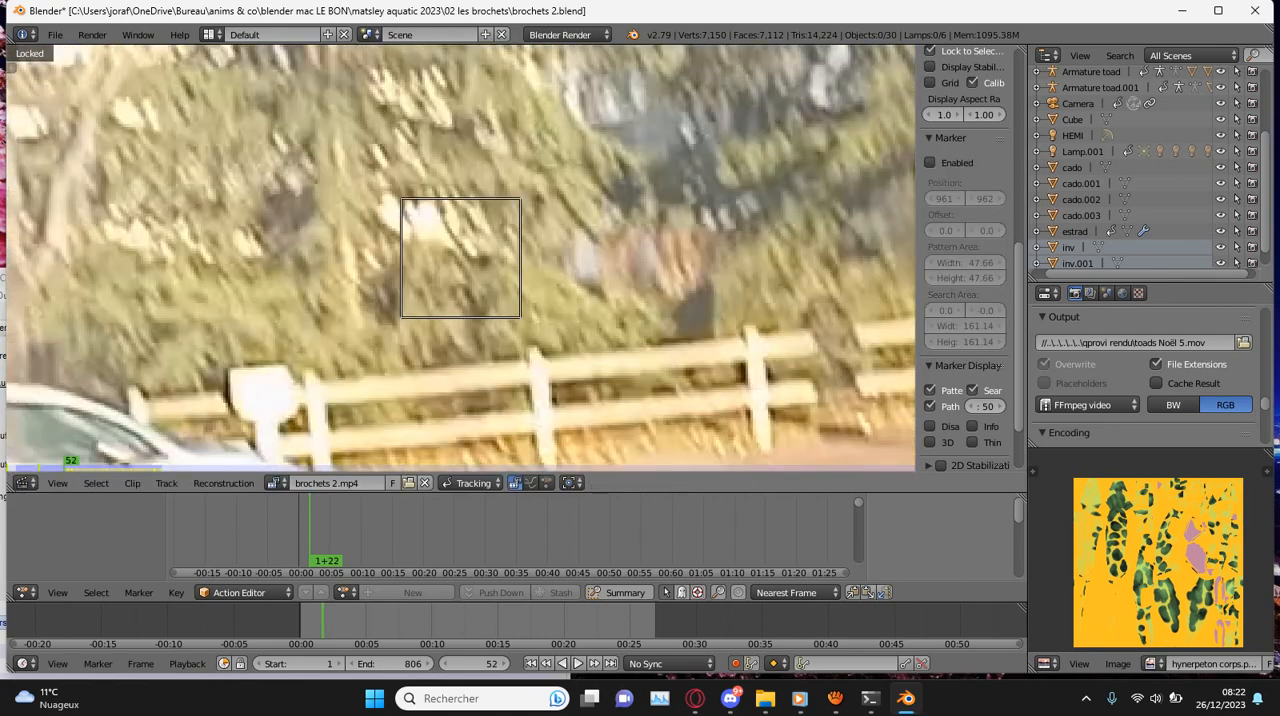
- Correct the conifer marker at frames 52, 40, 35 and 9, tracking it backward after each correction to frame 6
key("g")
key("Return")
key("shift+ctrl+t")
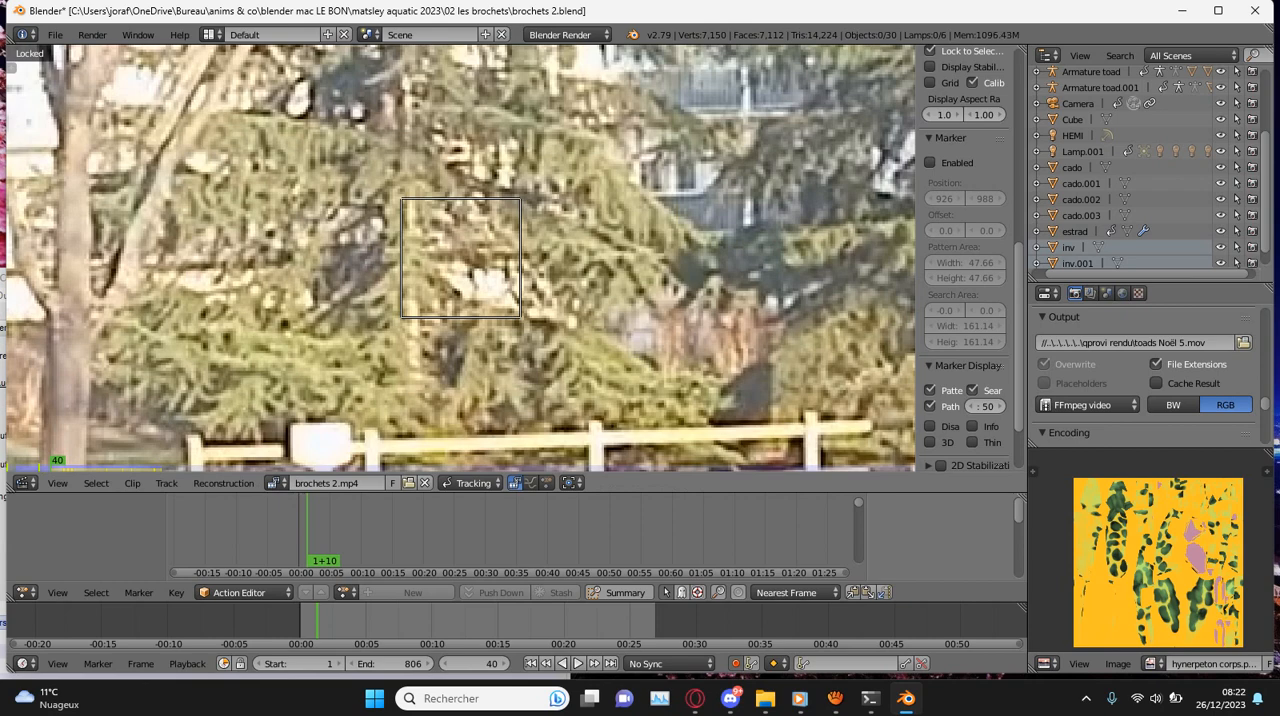
key("g")
key("ctrl+shift+t")
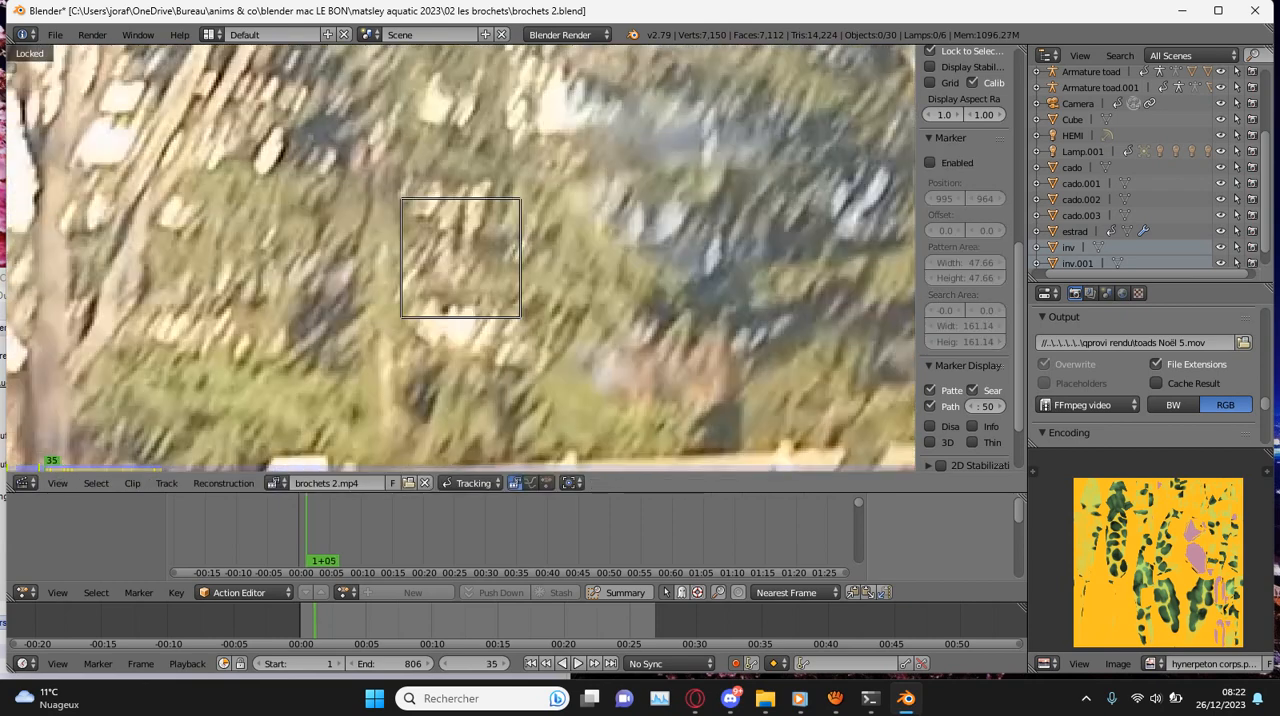
key("g")
key("ctrl+shift+t")
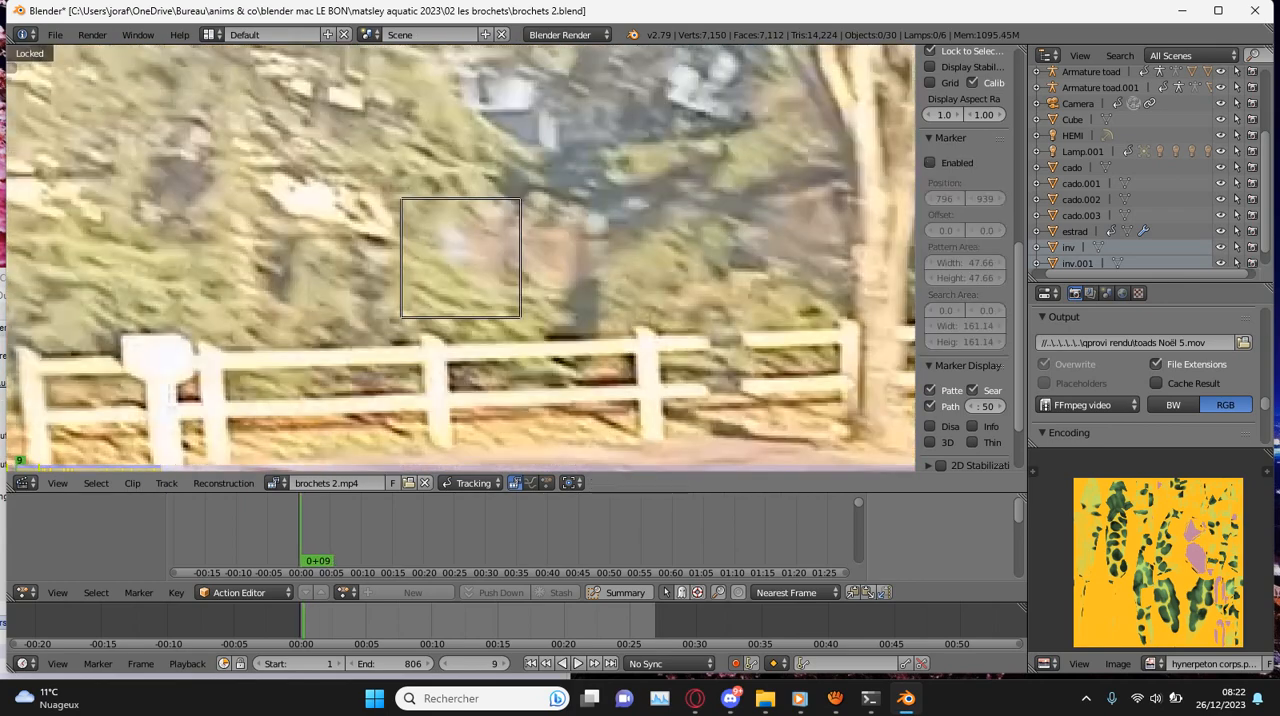
key("g")
key("g")
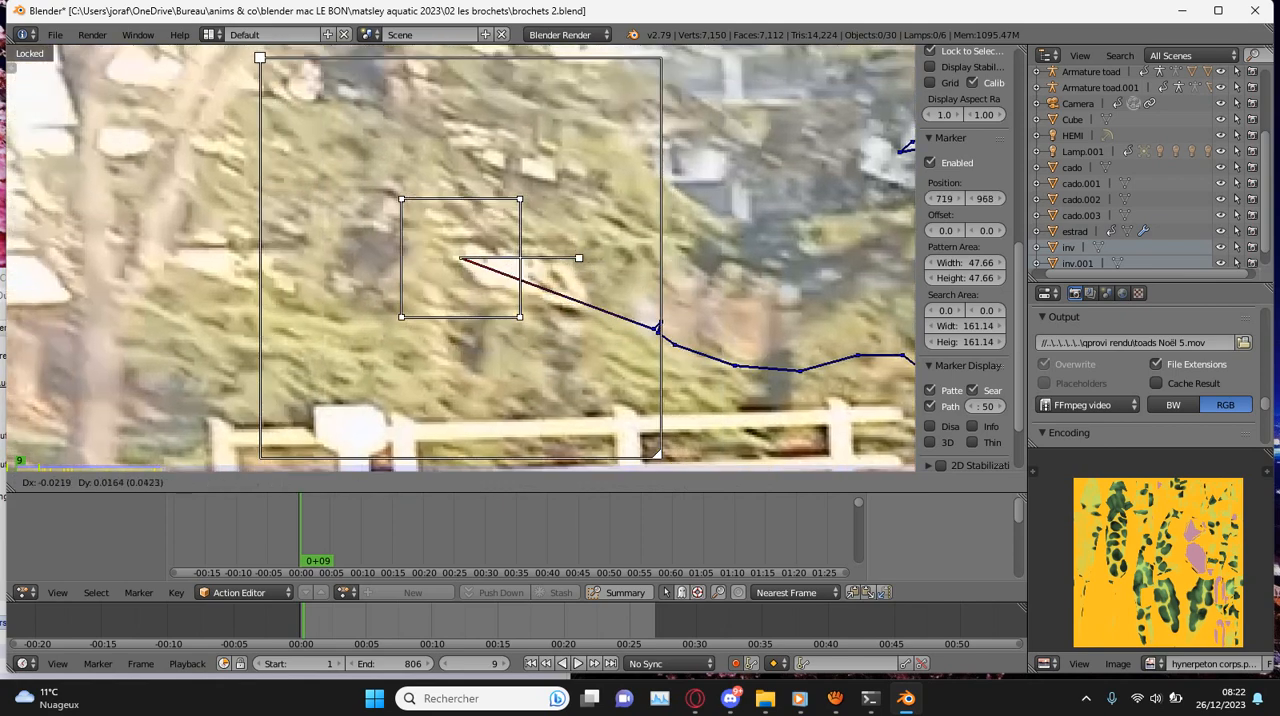
key("ctrl+shift+t")
- Play back the clip from the beginning to check the conifer marker's track
scroll(461, 258, "down", 9)
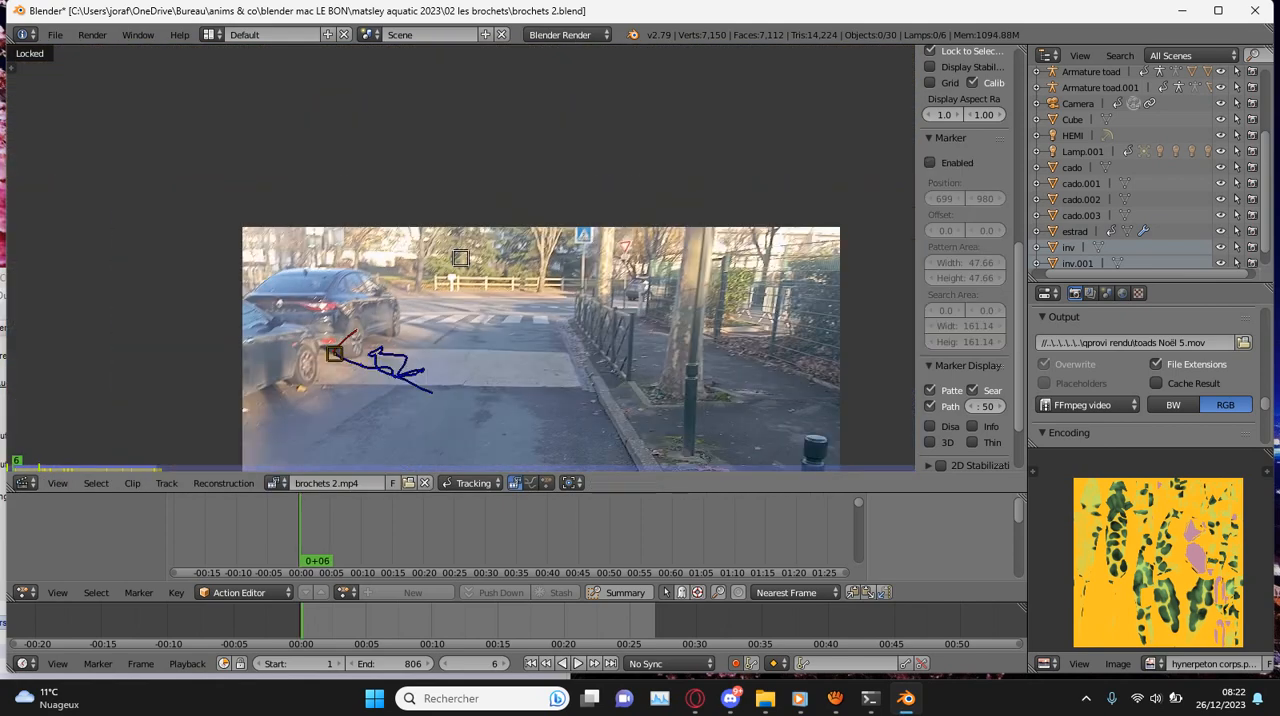
key("alt+a")
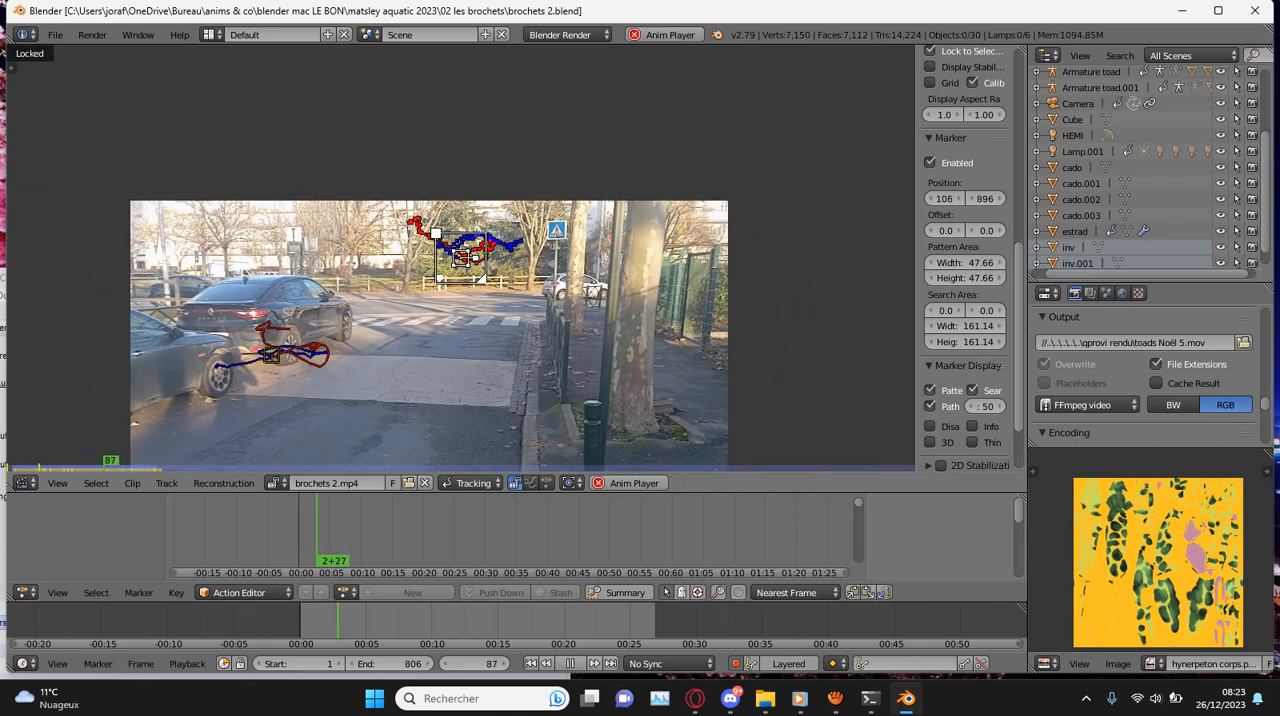
key("alt+a")
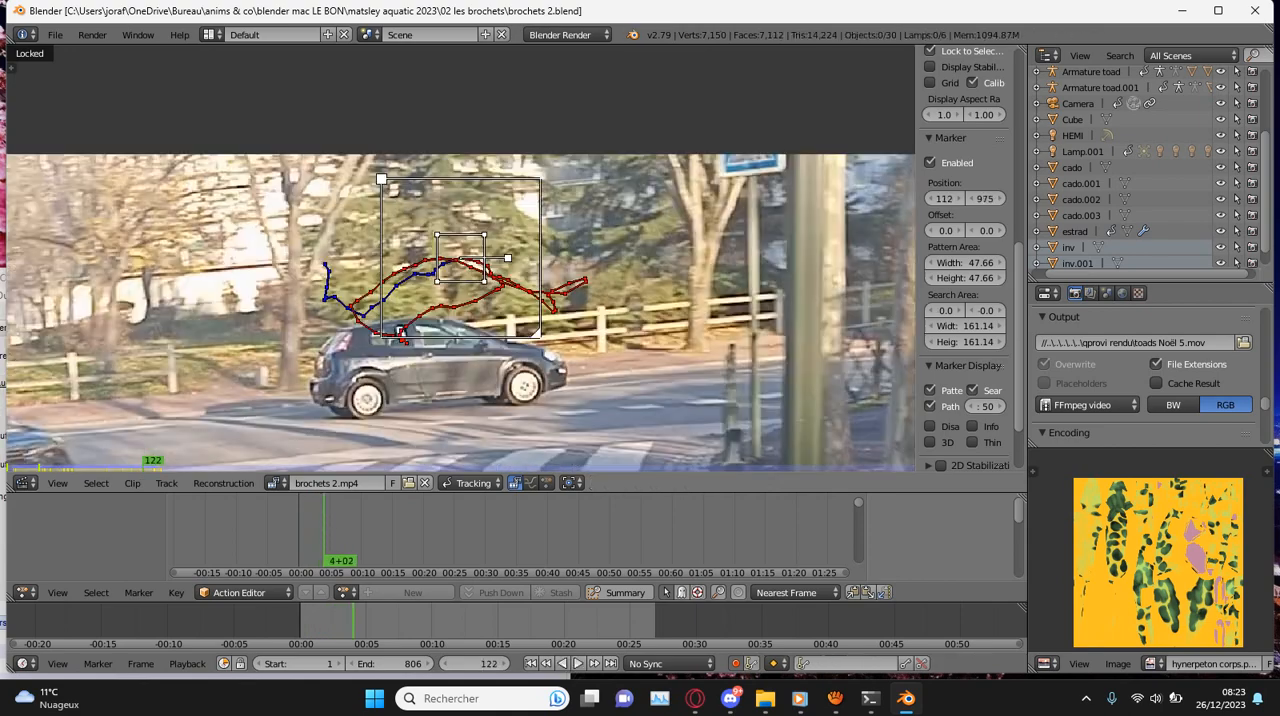
key("alt+a")
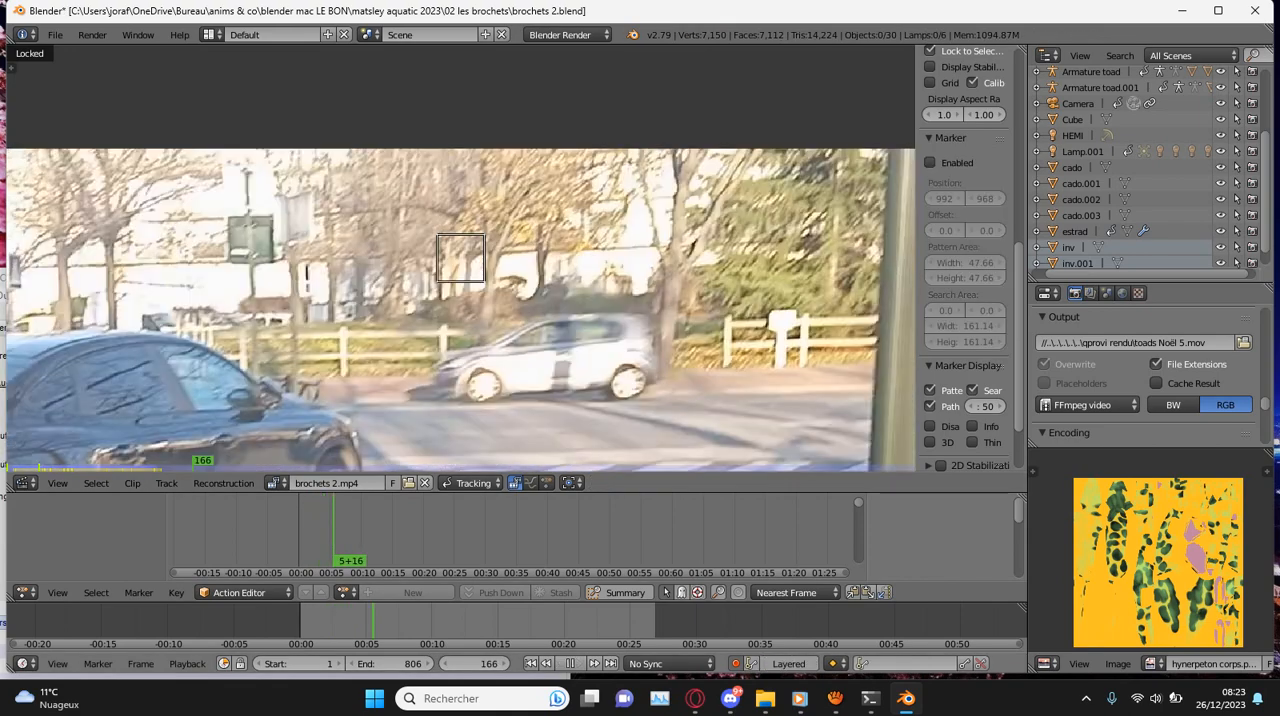
- Return to frame 138, correct the conifer marker there and at frame 145, and track it forward to frame 148
key("shift+alt+a")
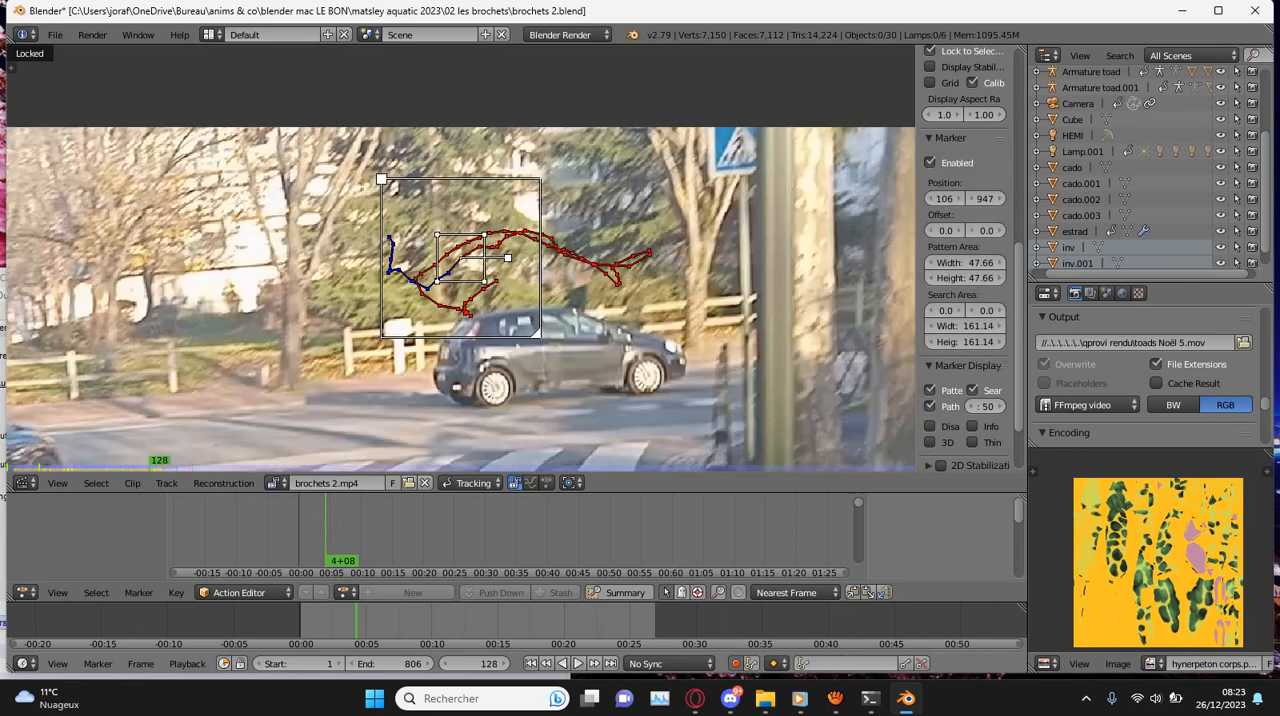
key("alt+a")
scroll(460, 258, "up", 4)
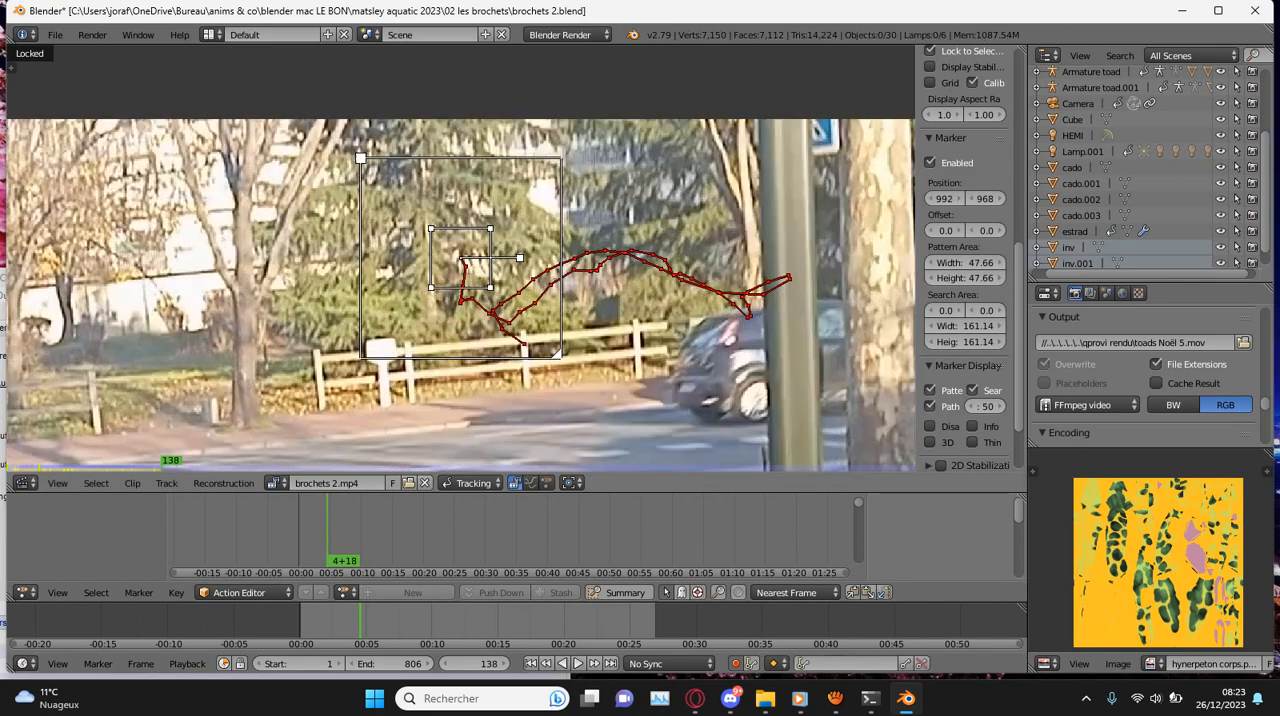
key("g")
key("ctrl+t")
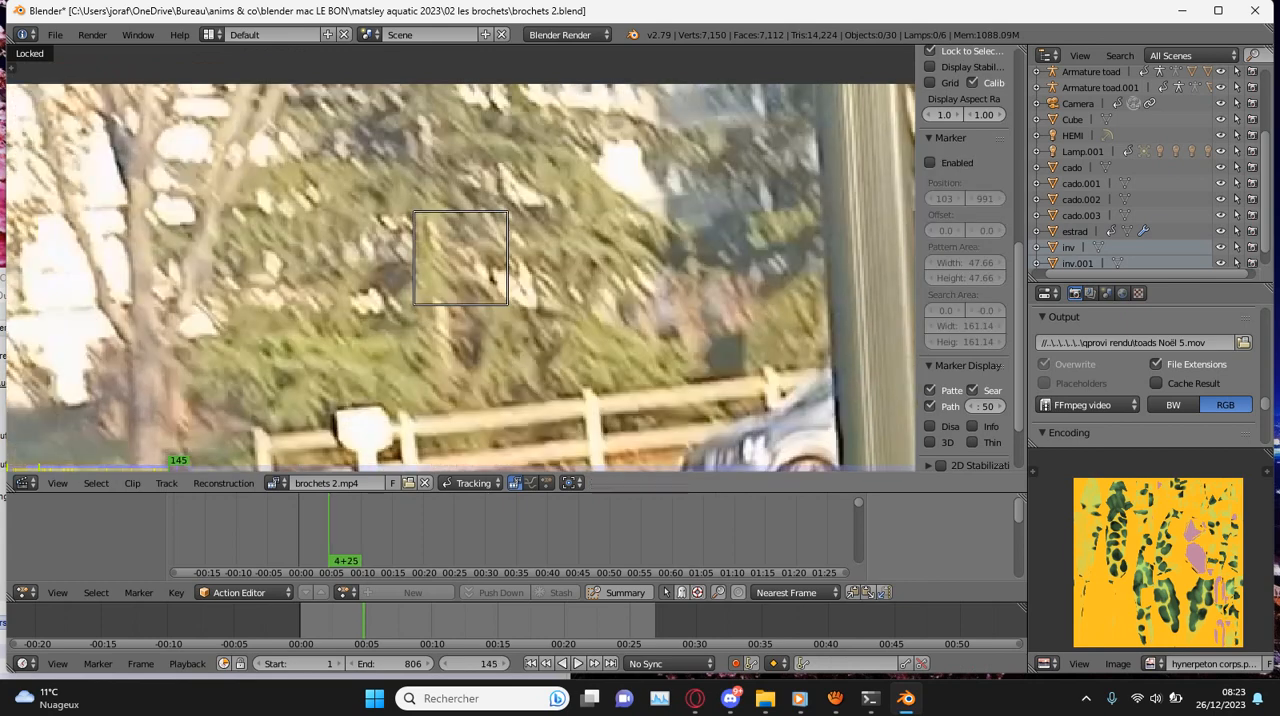
key("g")
key("Return")
key("ctrl+t")
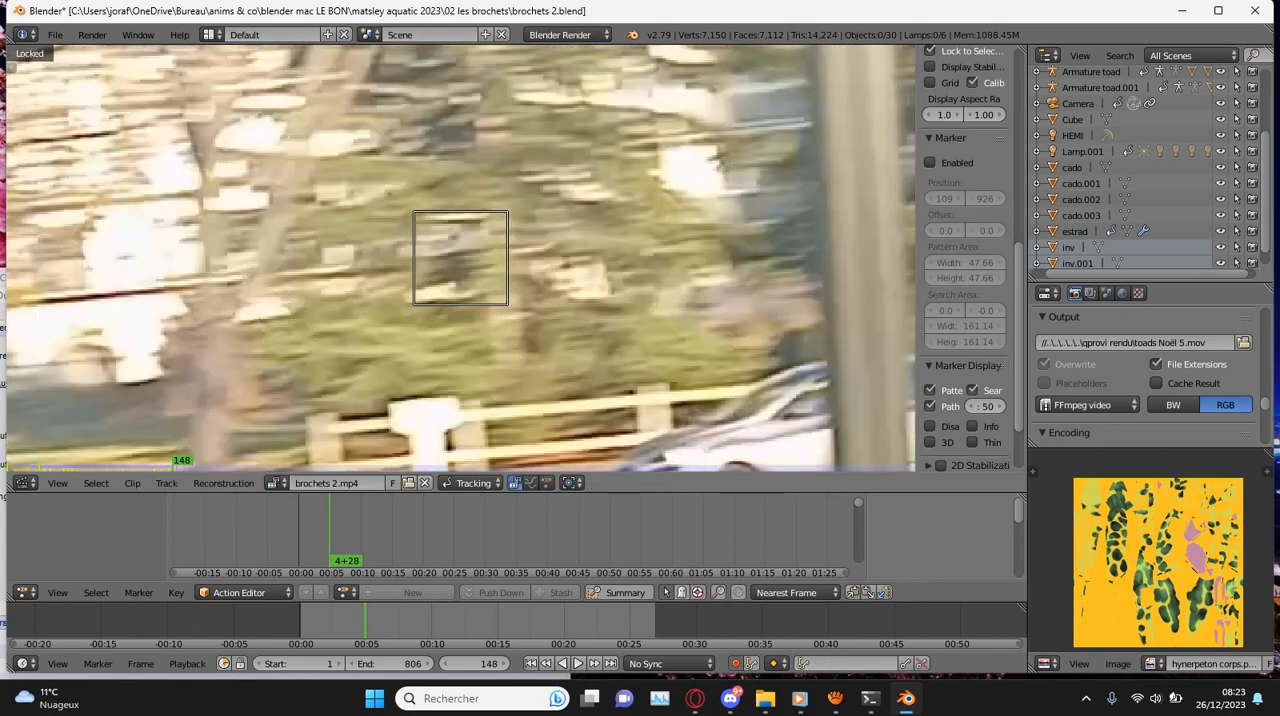
- Correct the conifer marker's position at frames 148 and 149, tracking it forward after each correction to frame 152
key("g")
key("Return")
key("ctrl+t")
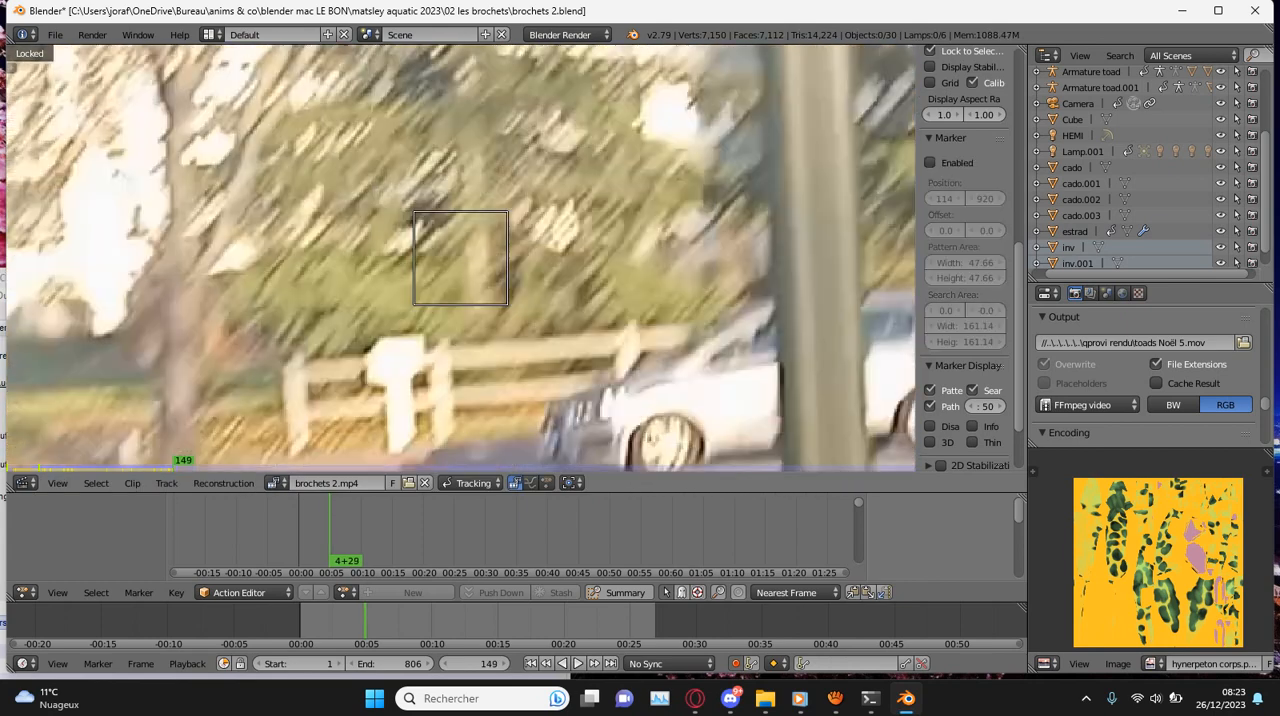
key("g")
key("Return")
key("ctrl+t")
scroll(460, 258, "down", 3)
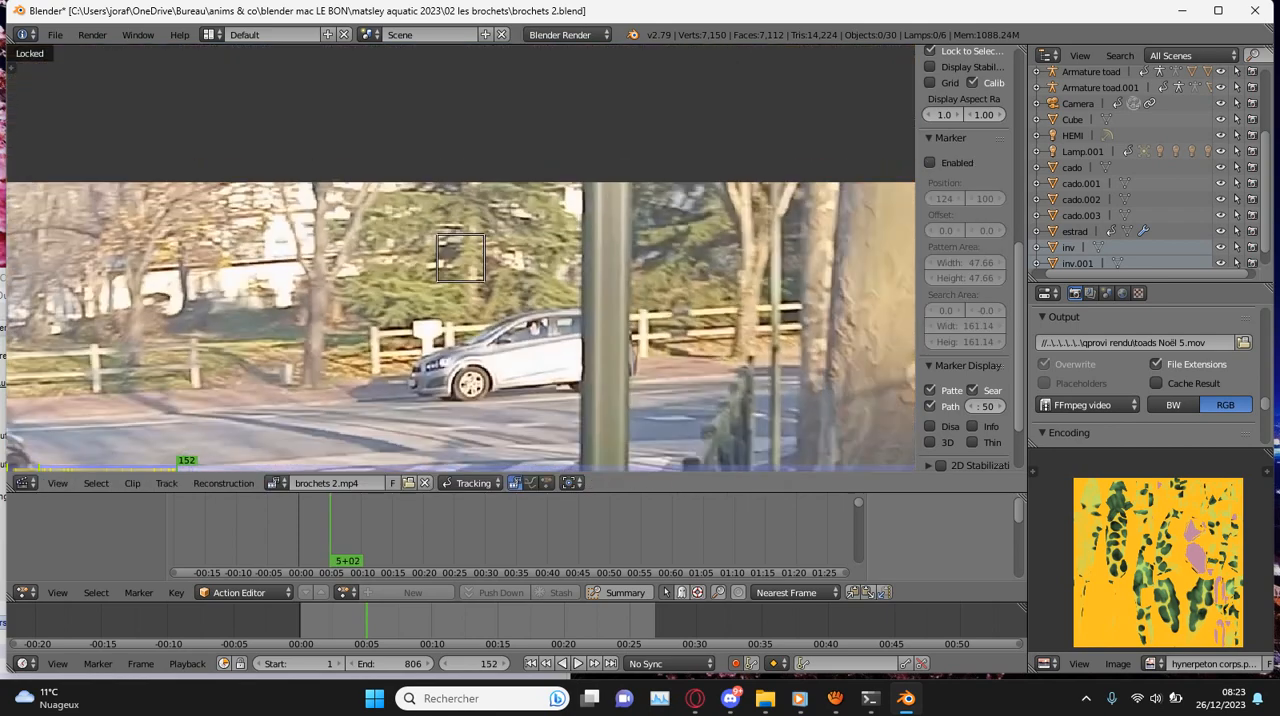
- Correct the conifer marker at frames 152 and 162 and track it forward to frame 166
key("g")
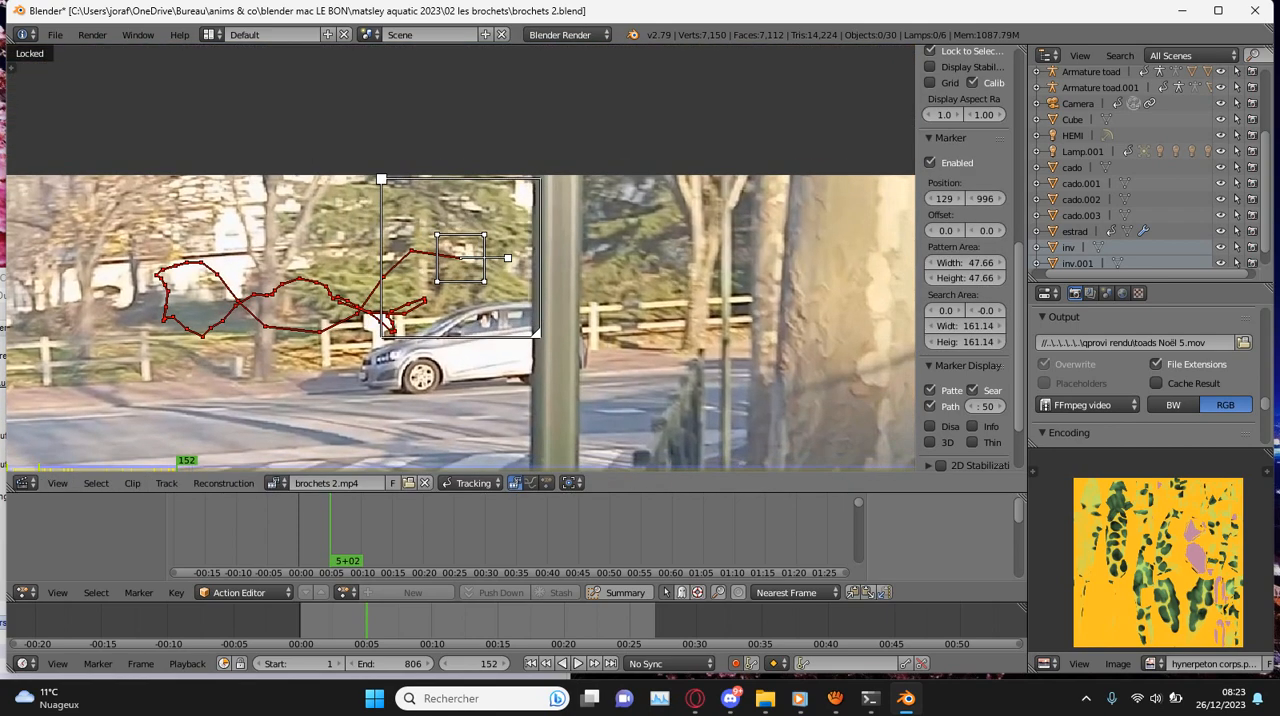
key("ctrl+t")
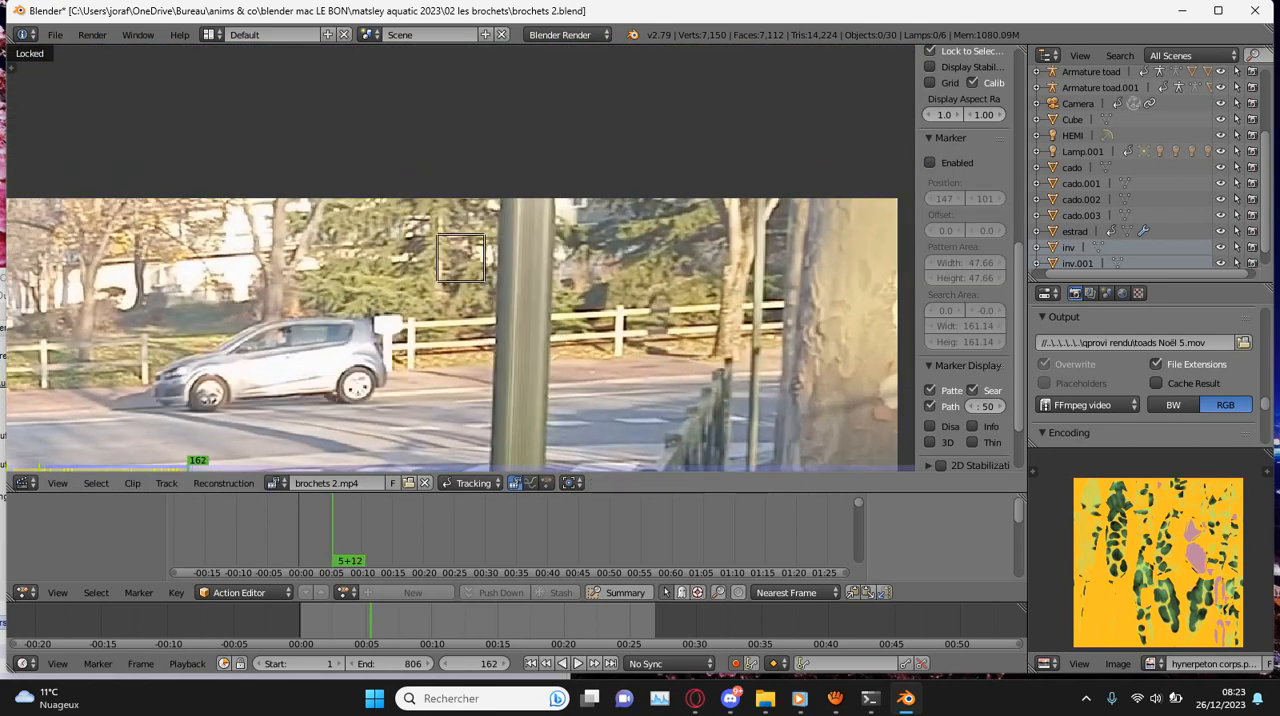
key("g")
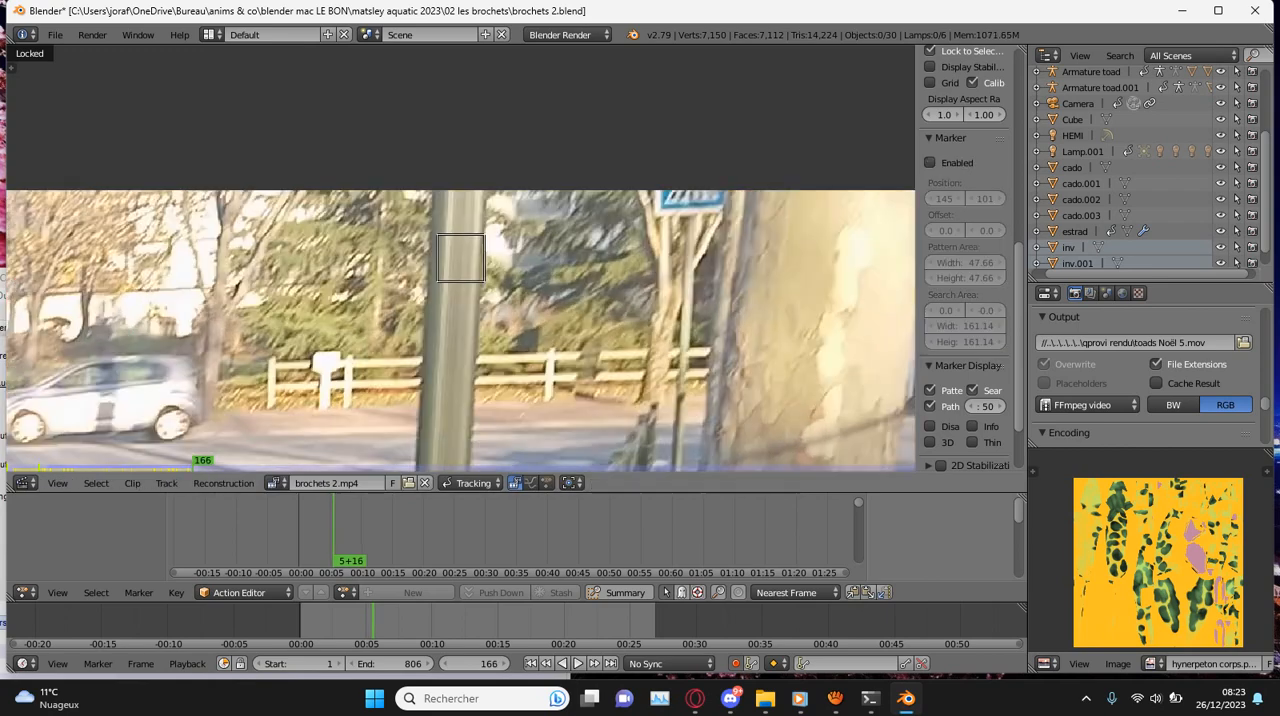
key("Return")
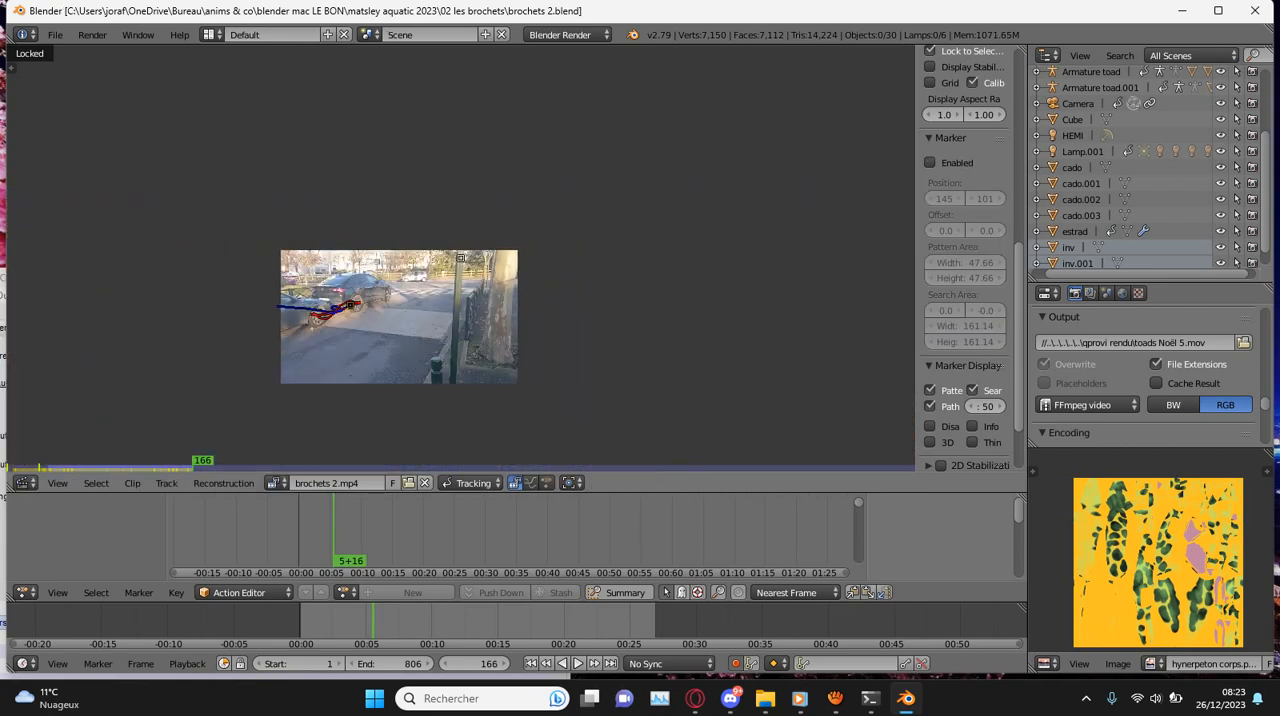
- Play the clip back to frame 152 and forward to frame 192 to check the conifer's visibility around the pole
key("shift+alt+a")
key("Escape")
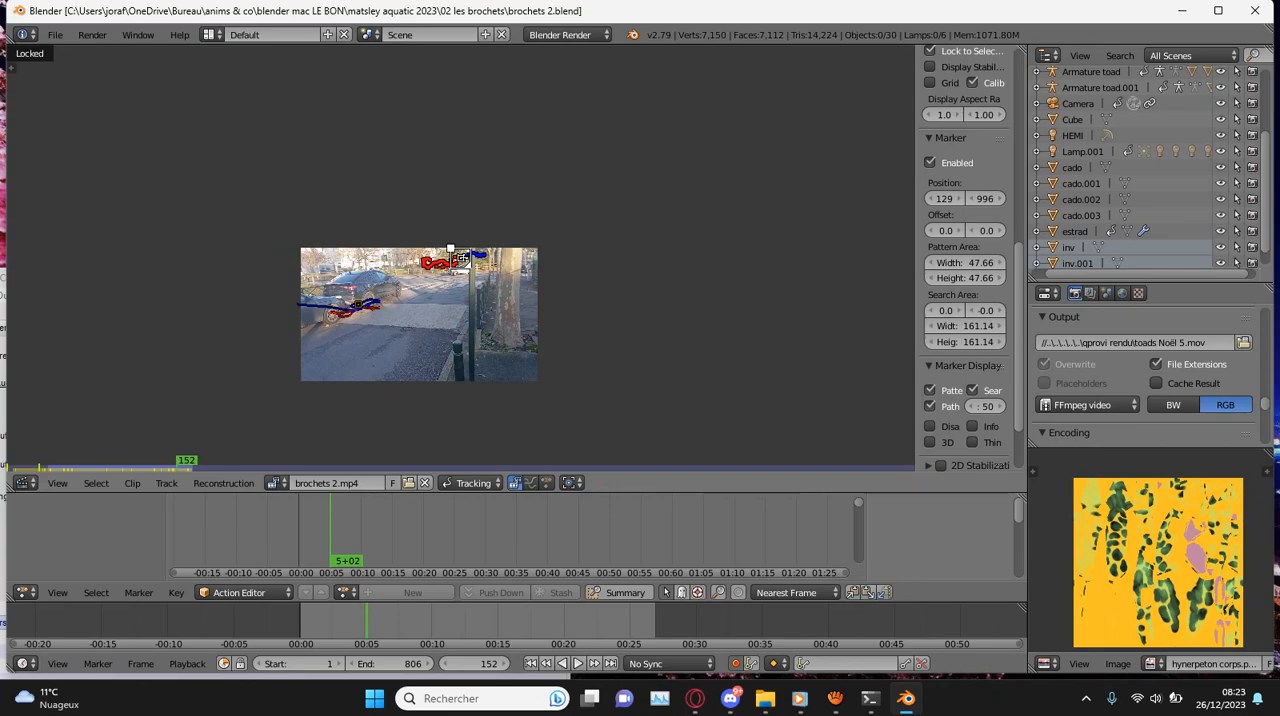
key("alt+a")
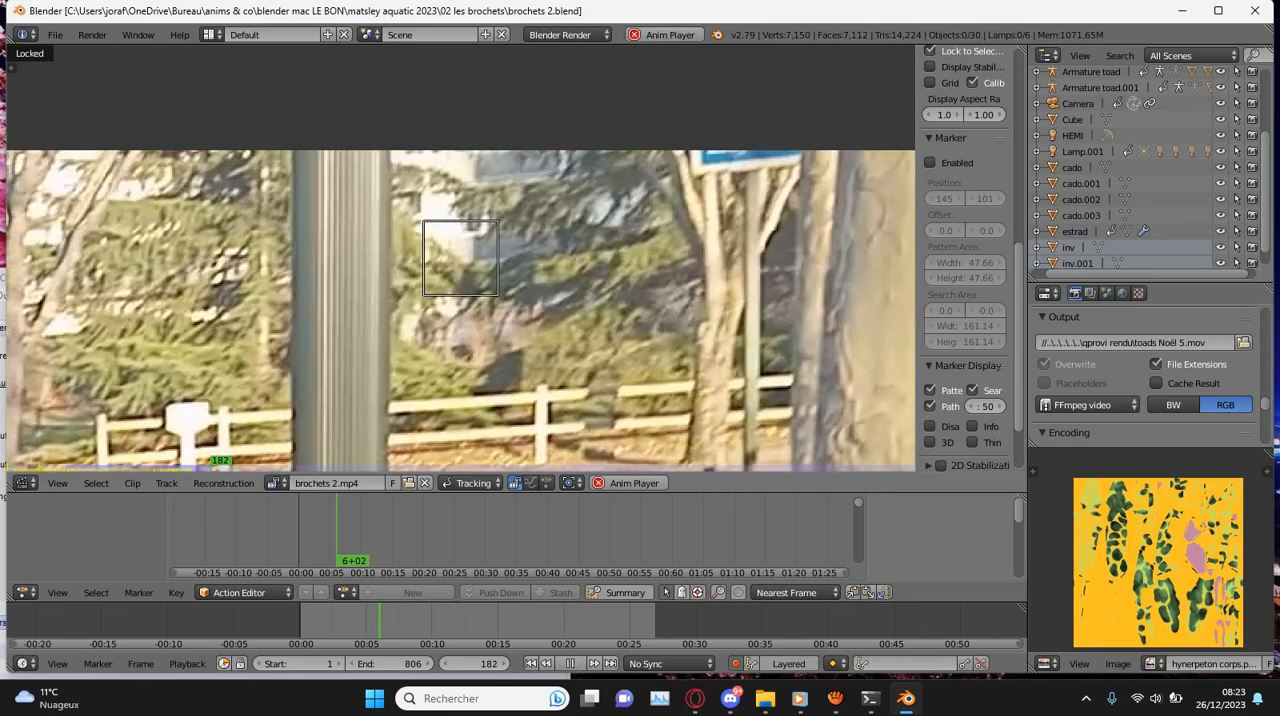
key("alt+a")
key("g")
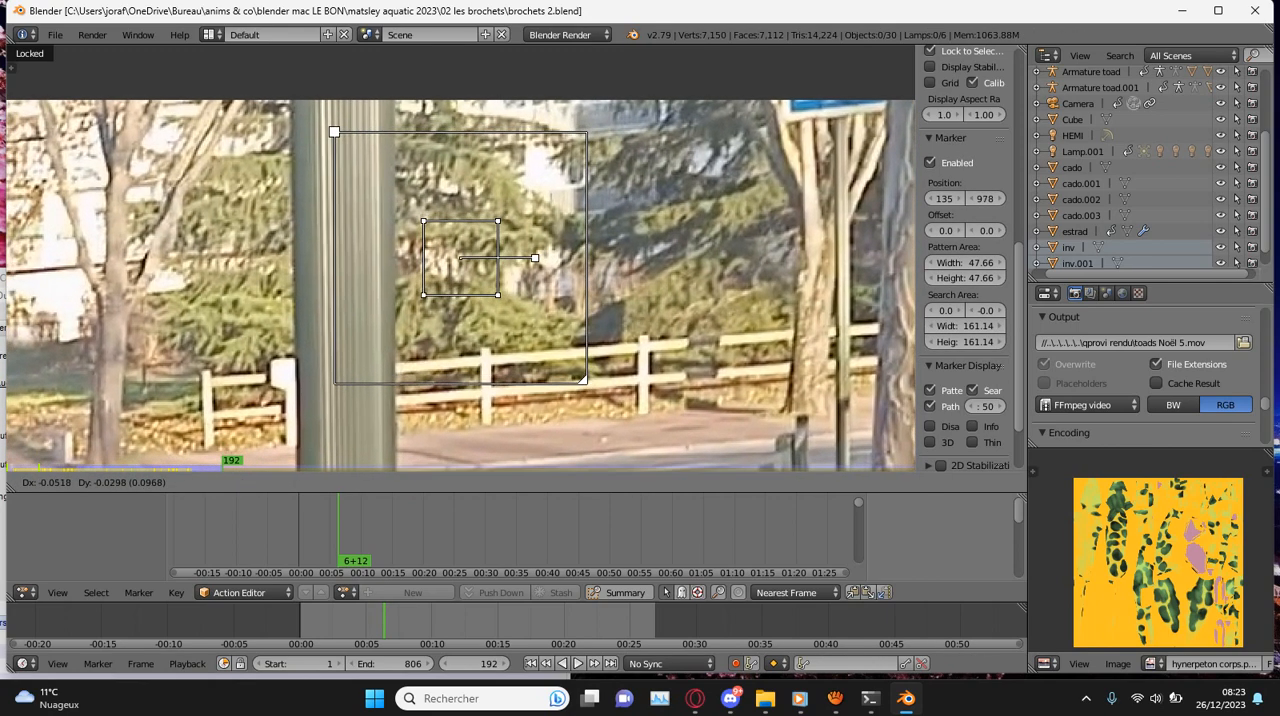
key("Escape")
key("g")
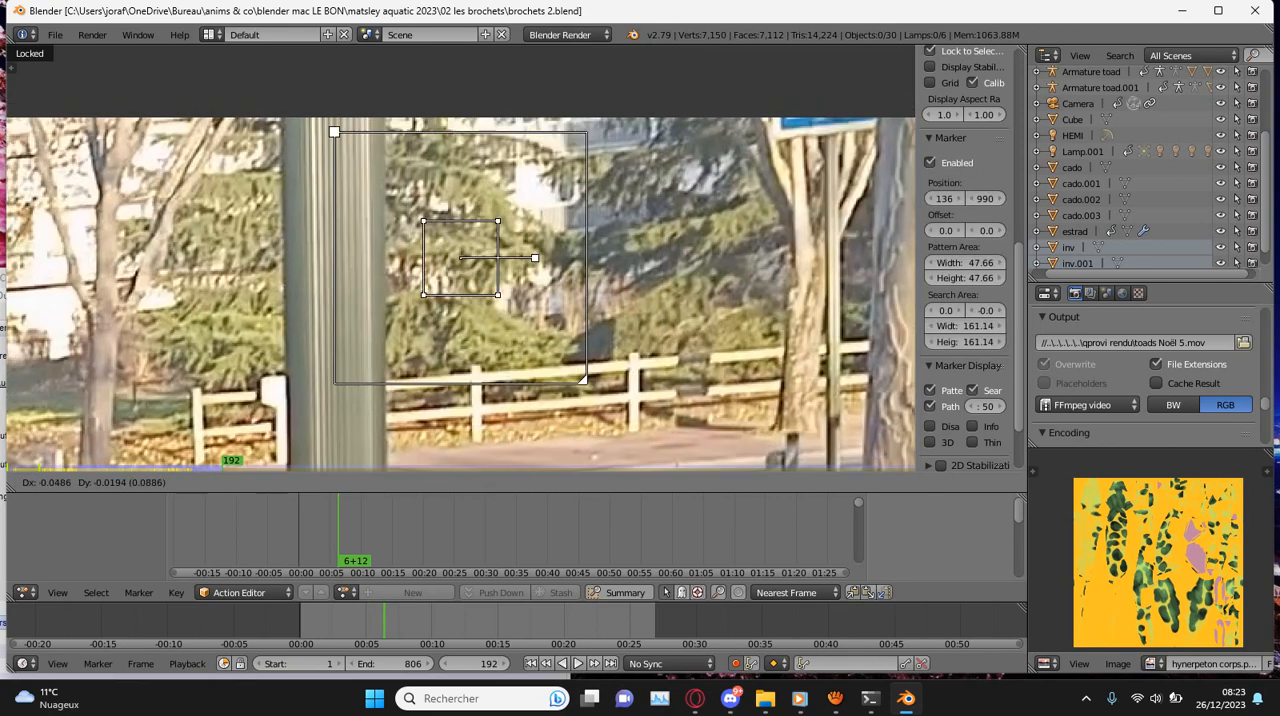
key("Escape")
- Reposition the marker on the conifer at frame 191, beside the pole, and track it forward to frame 195
key("shift+alt+a")
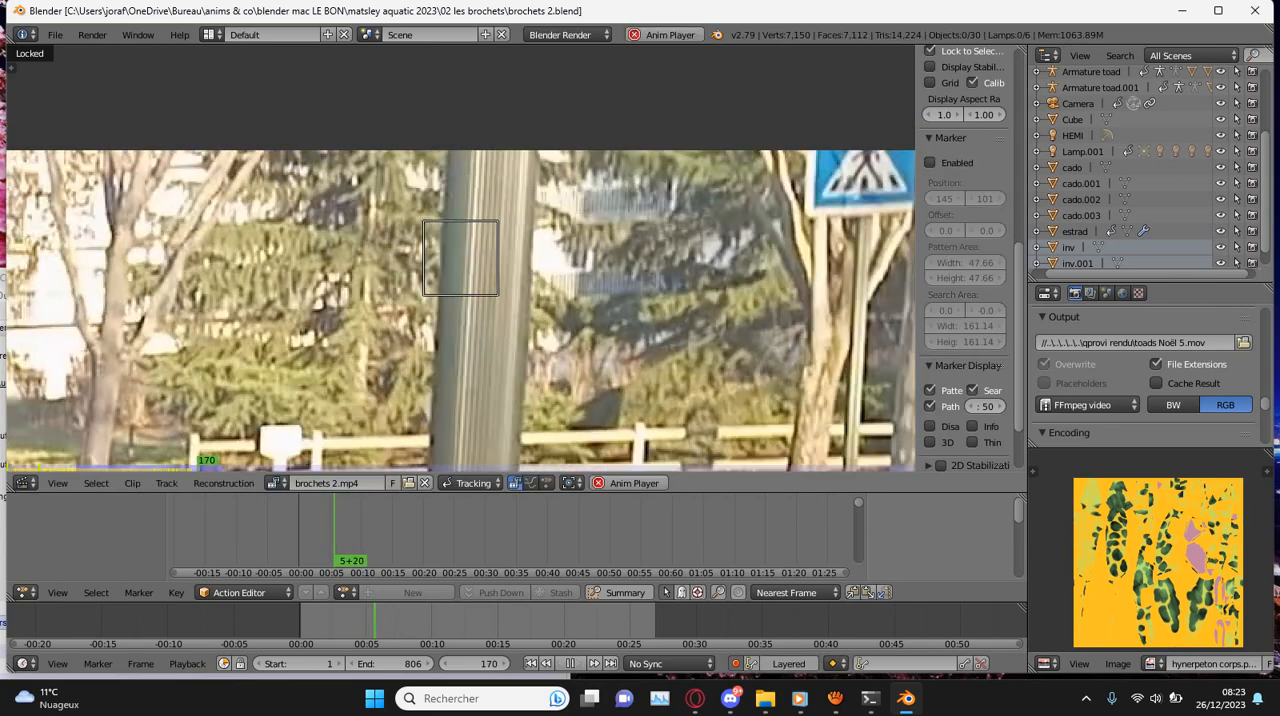
key("Escape")
key("Left")
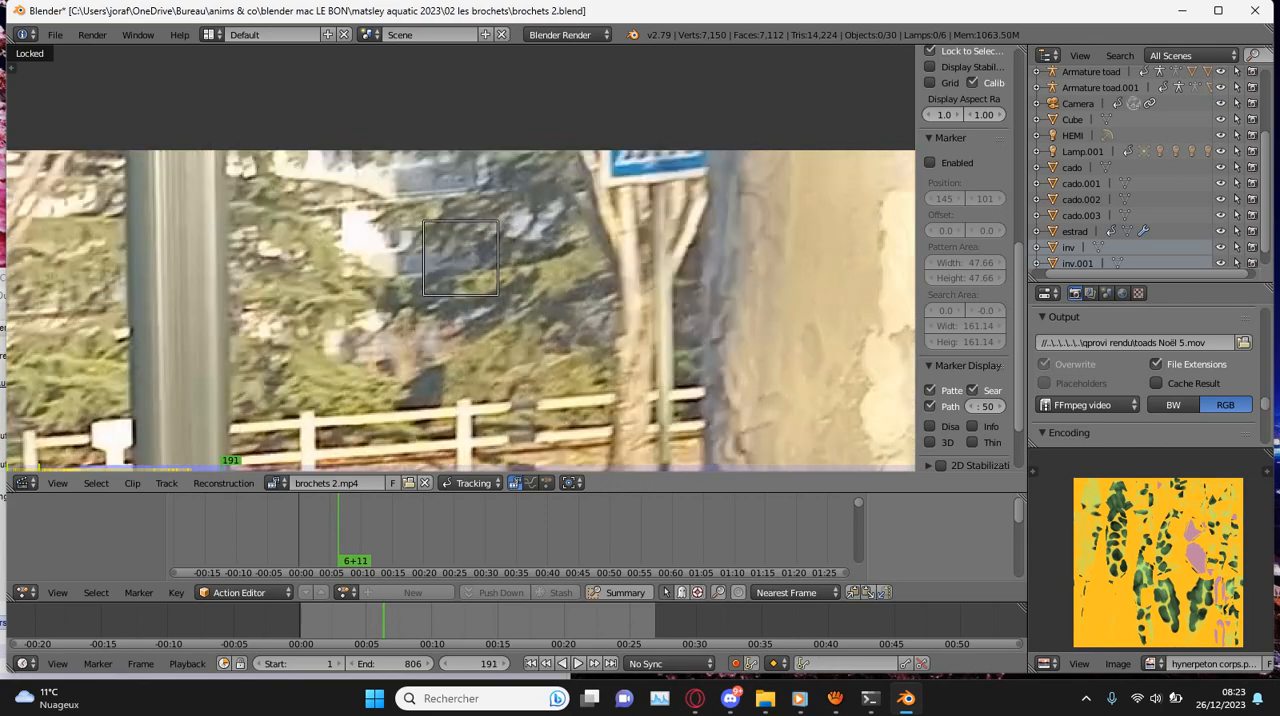
key("Right")
key("g")
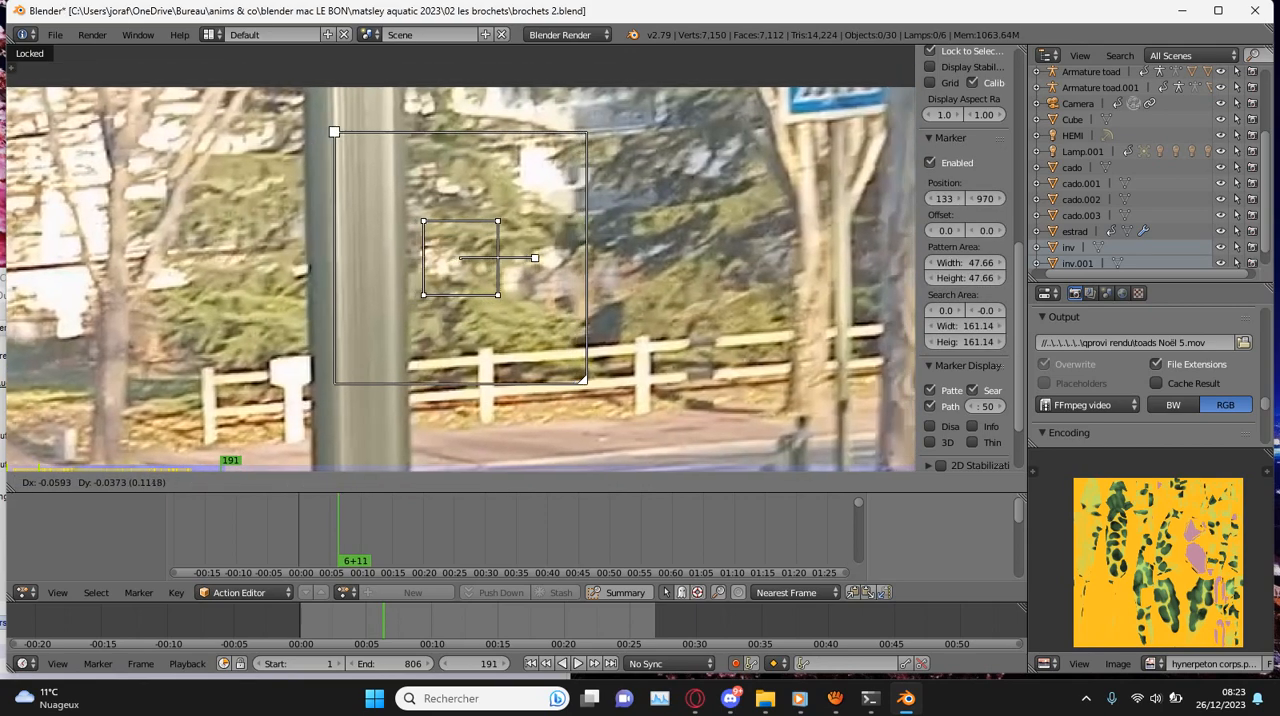
key("Return")
key("ctrl+t")
- Correct the conifer marker's position at frame 195 and track it forward to frame 200
scroll(460, 258, "down", 5)
scroll(460, 258, "up", 6)
key("g")
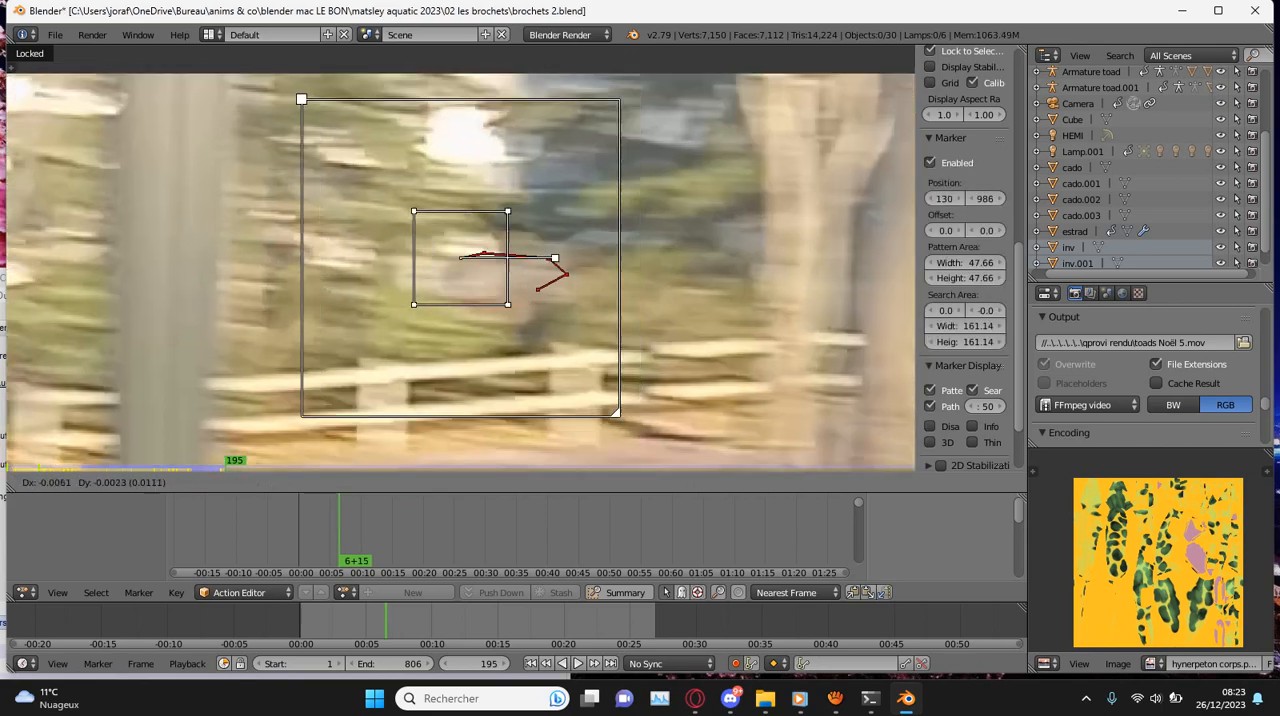
key("Return")
scroll(460, 258, "down", 4)
key("ctrl+t")
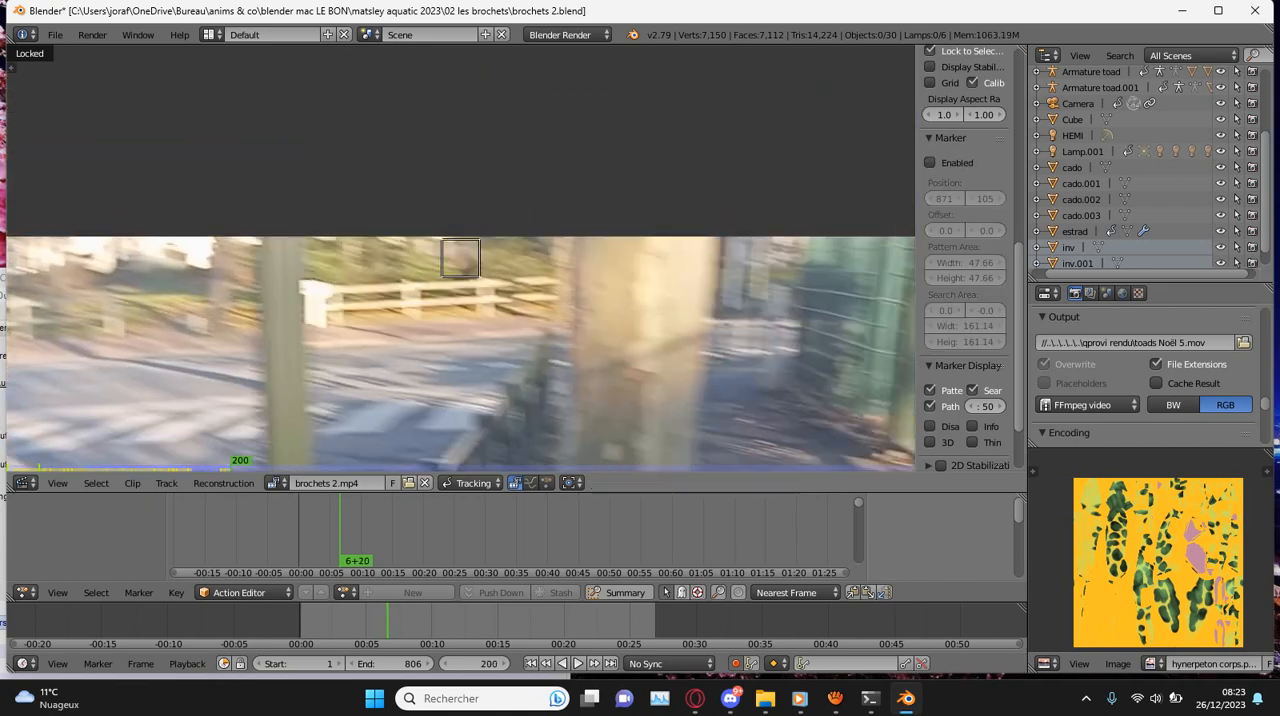
- Play the clip backward, then from the beginning to frame 107, to check the wheel and conifer tracks
scroll(460, 258, "down", 5)
key("shift+alt+a")
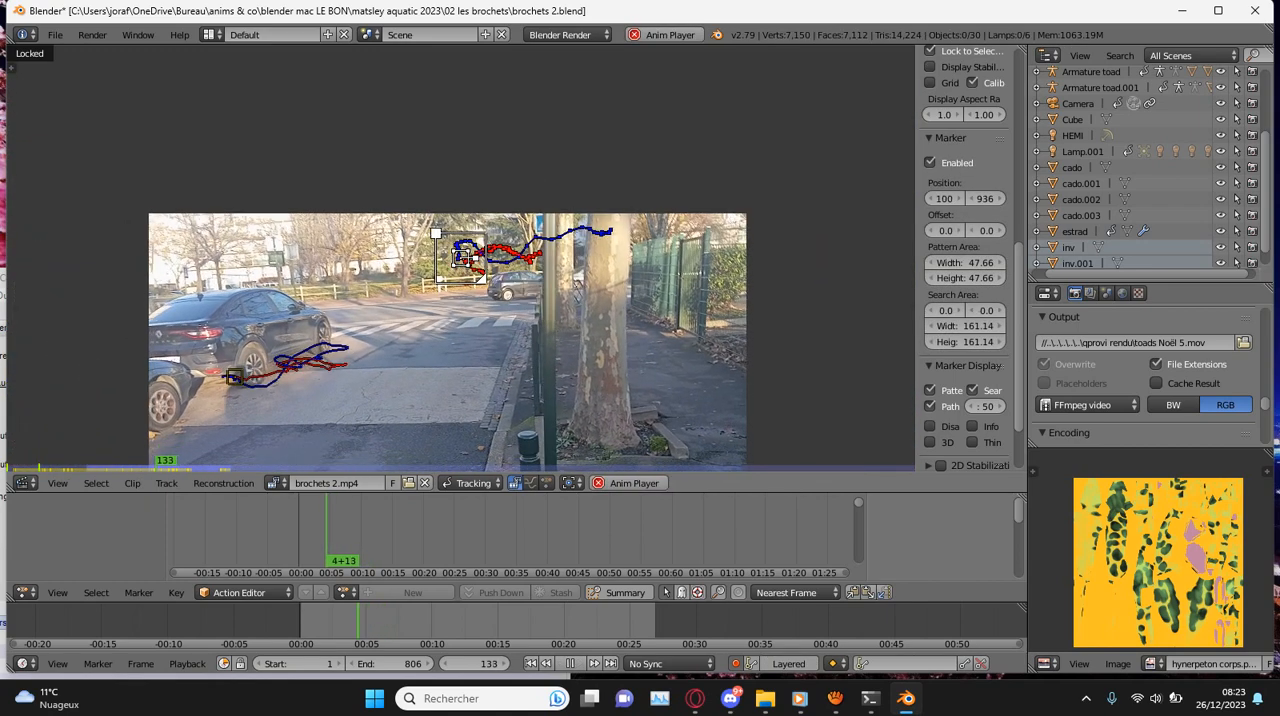
key("alt+a")
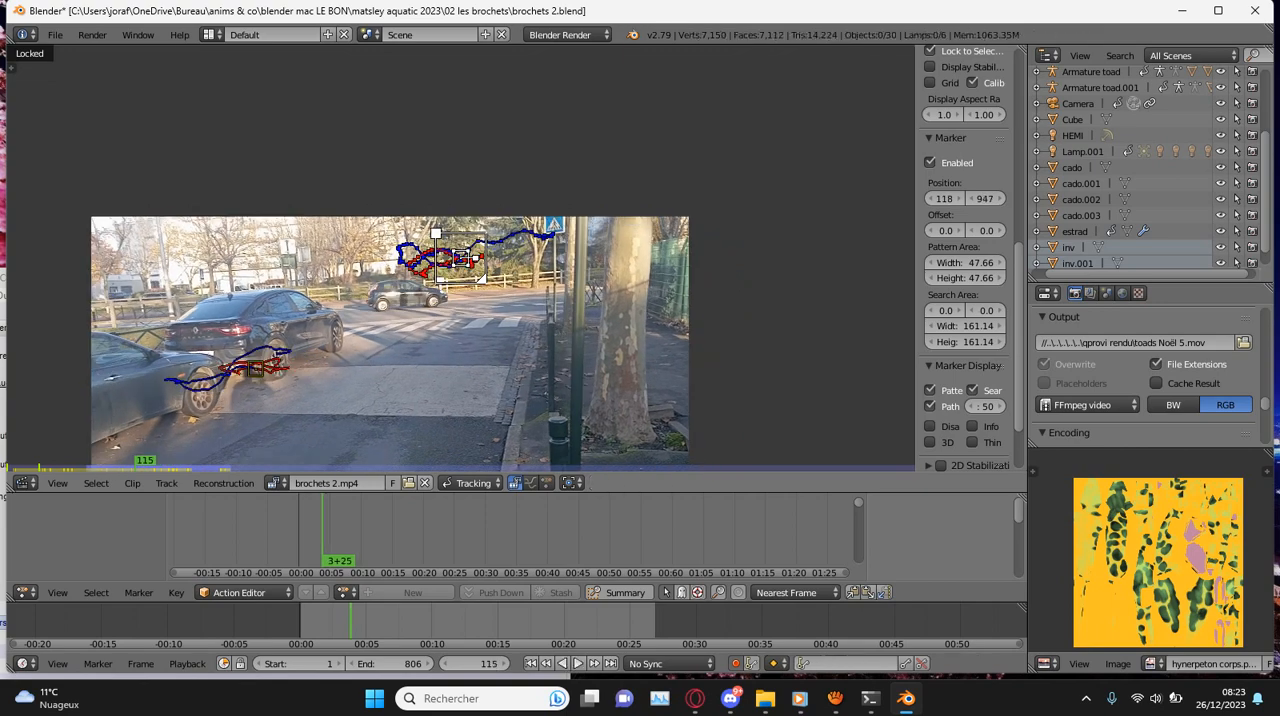
key("alt+a")
key("alt+a")
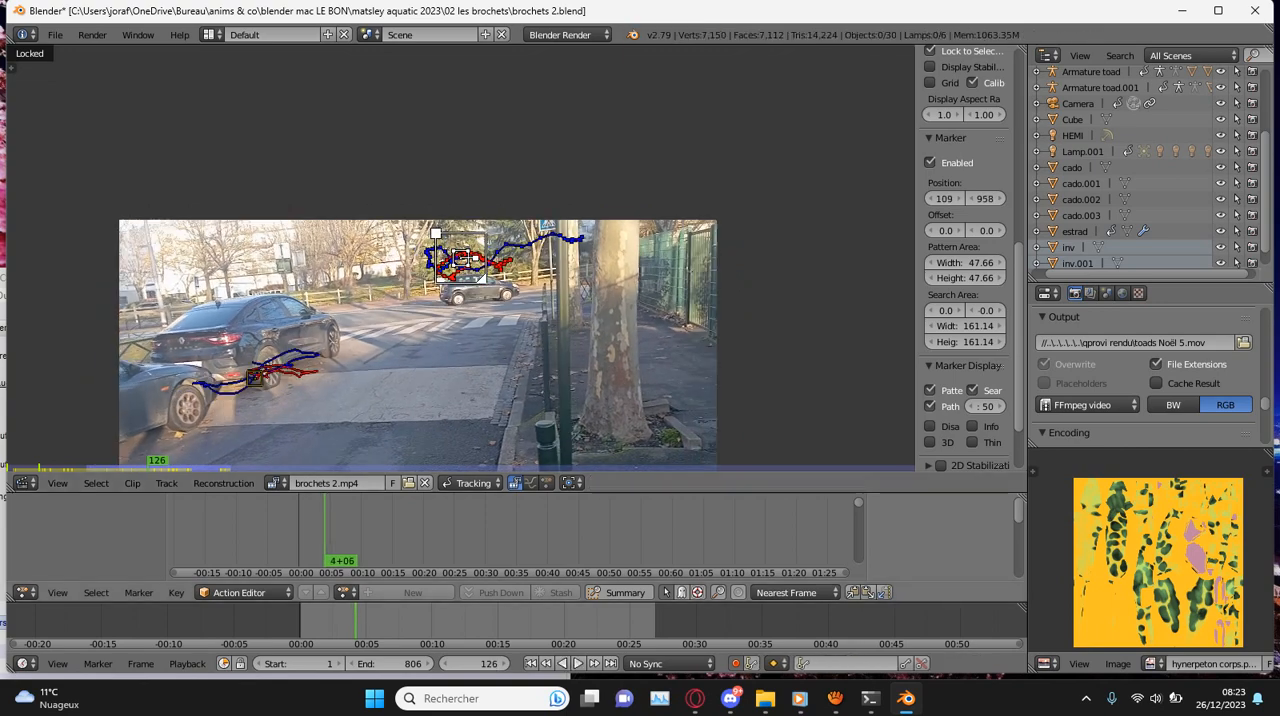
key("shift+Left")
key("alt+a")
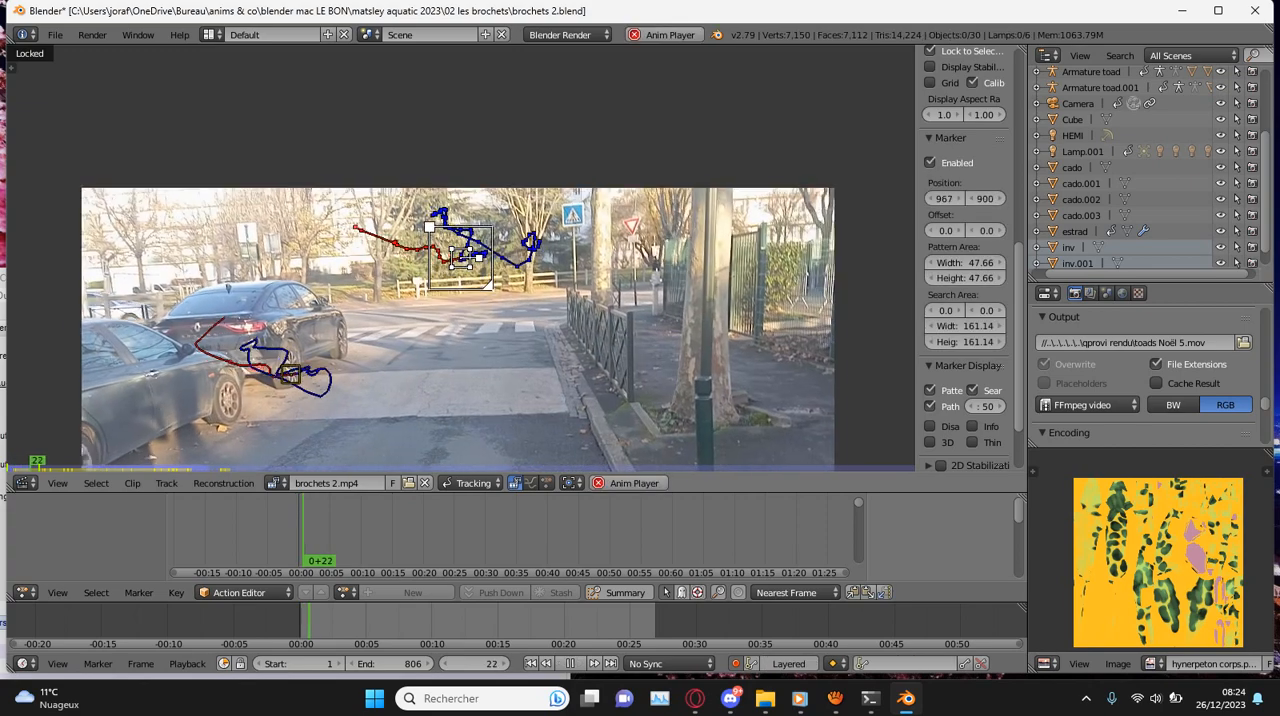
key("alt+a")
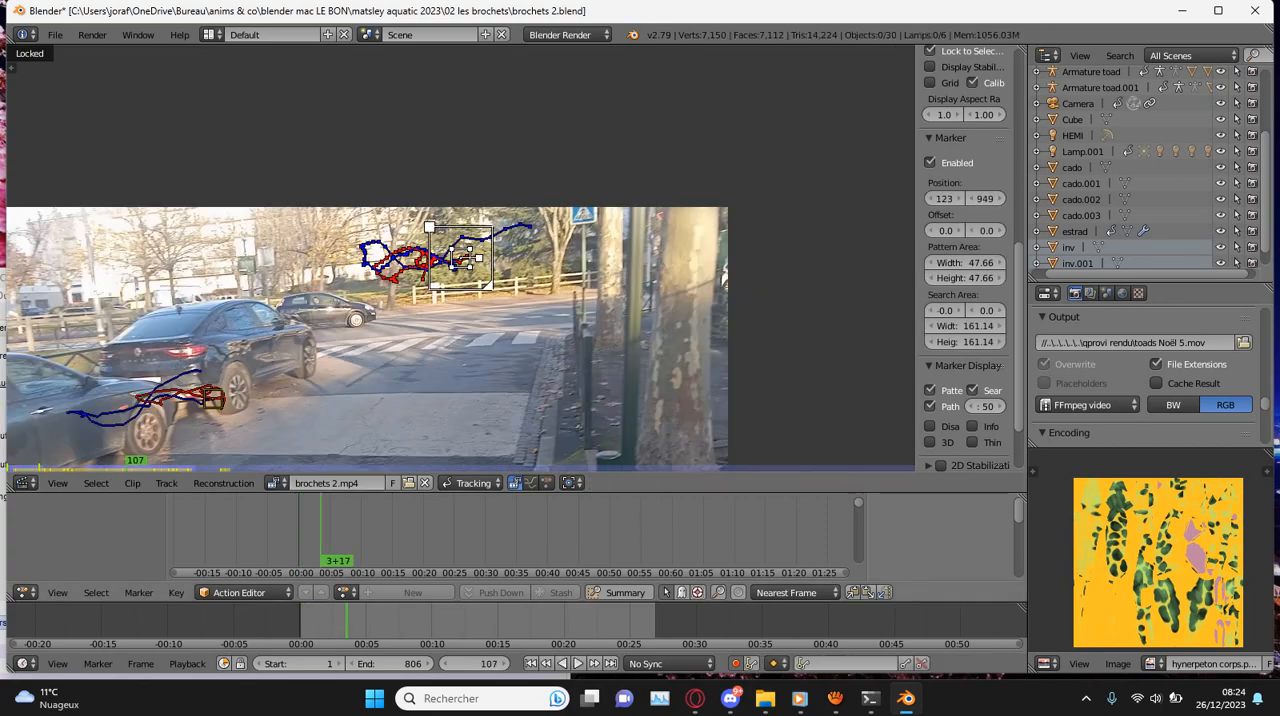
- Add a marker at frame 107 on the tree trunk against the white wall, enlarging its pattern area to 43.71 by 43.71
left_click(329, 273, "ctrl")
scroll(329, 273, "up", 9)
key("s")
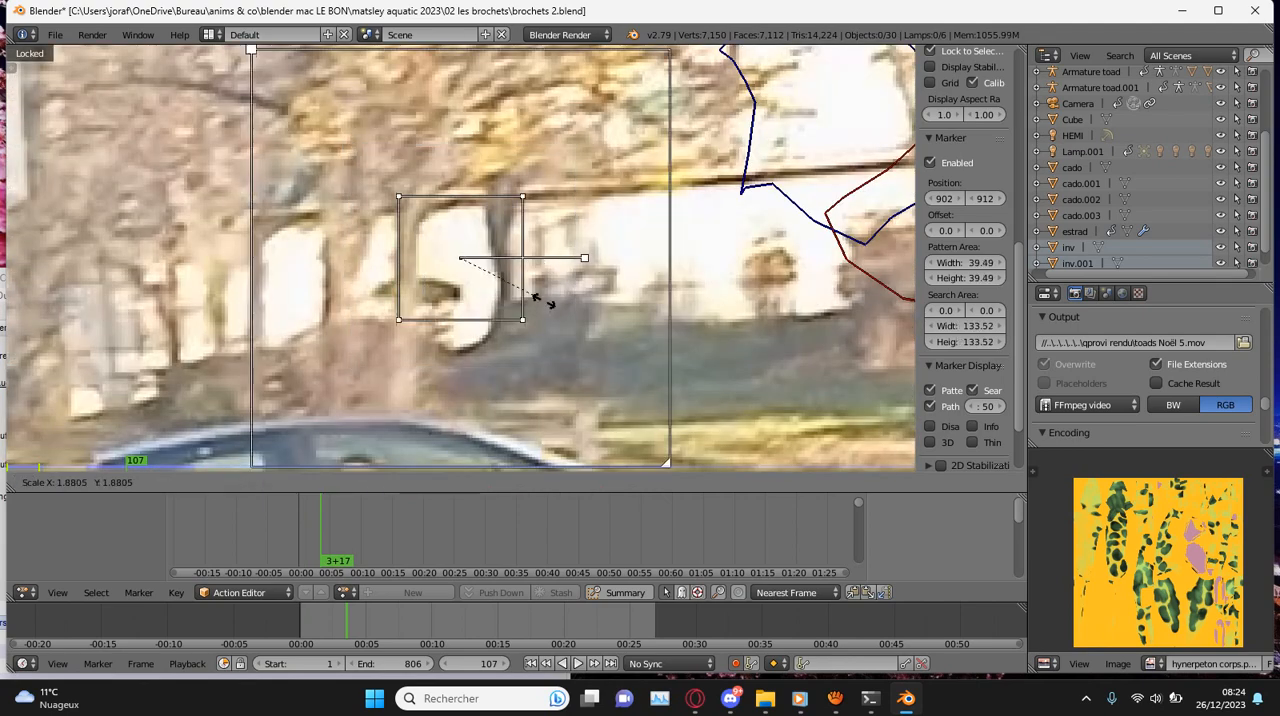
left_click(551, 301)
key("g")
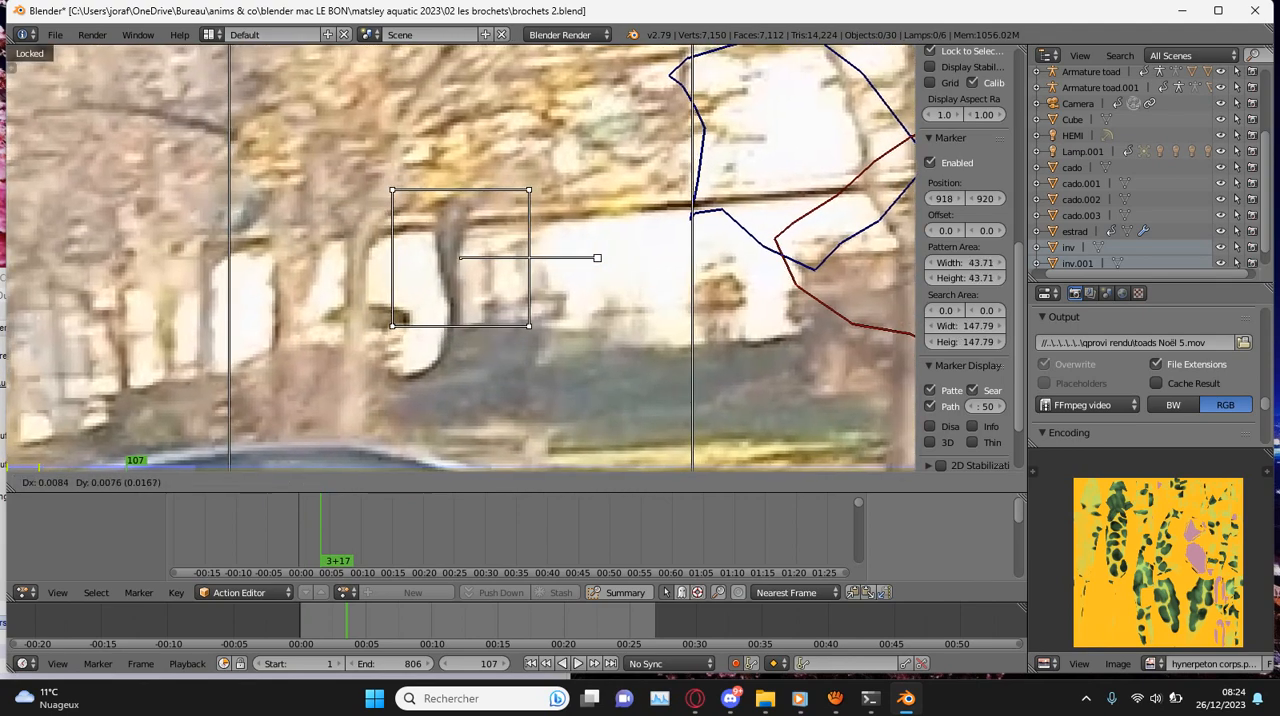
left_click(584, 303)
key("g")
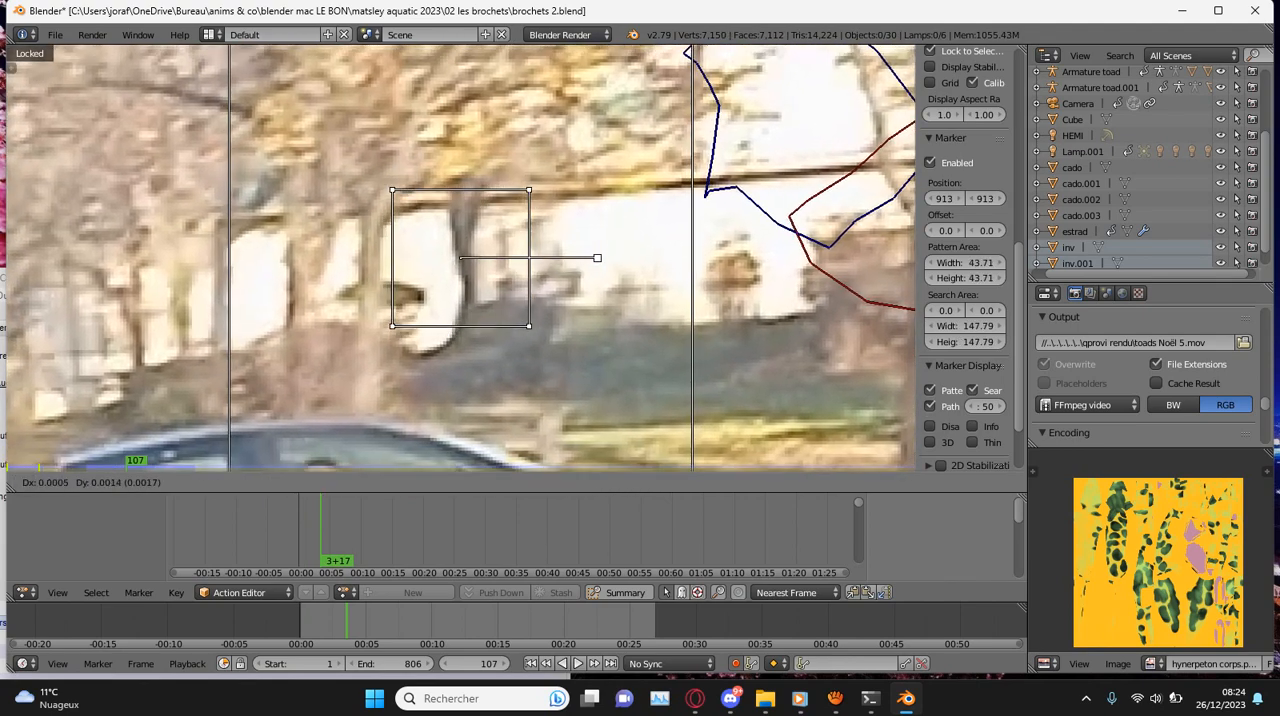
key("f")
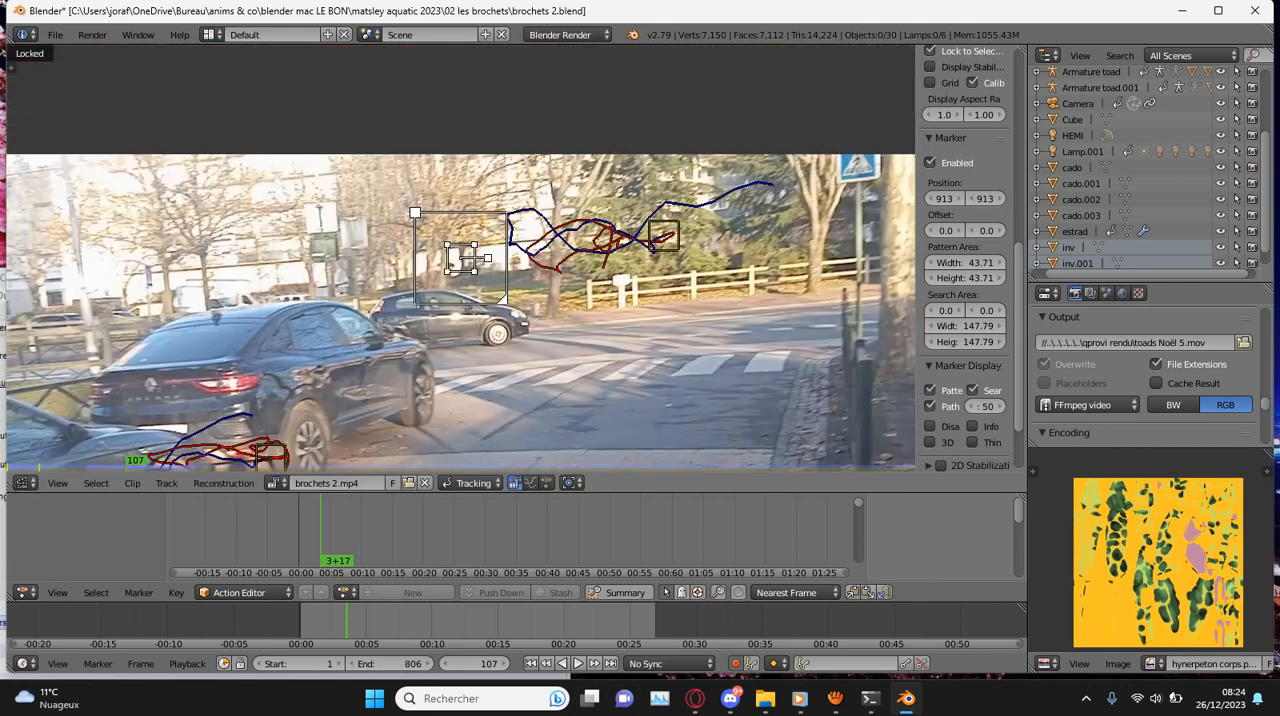
- Track the tree trunk marker backward to frame 85, correct its position there, and continue tracking backward
key("ctrl+shift+t")
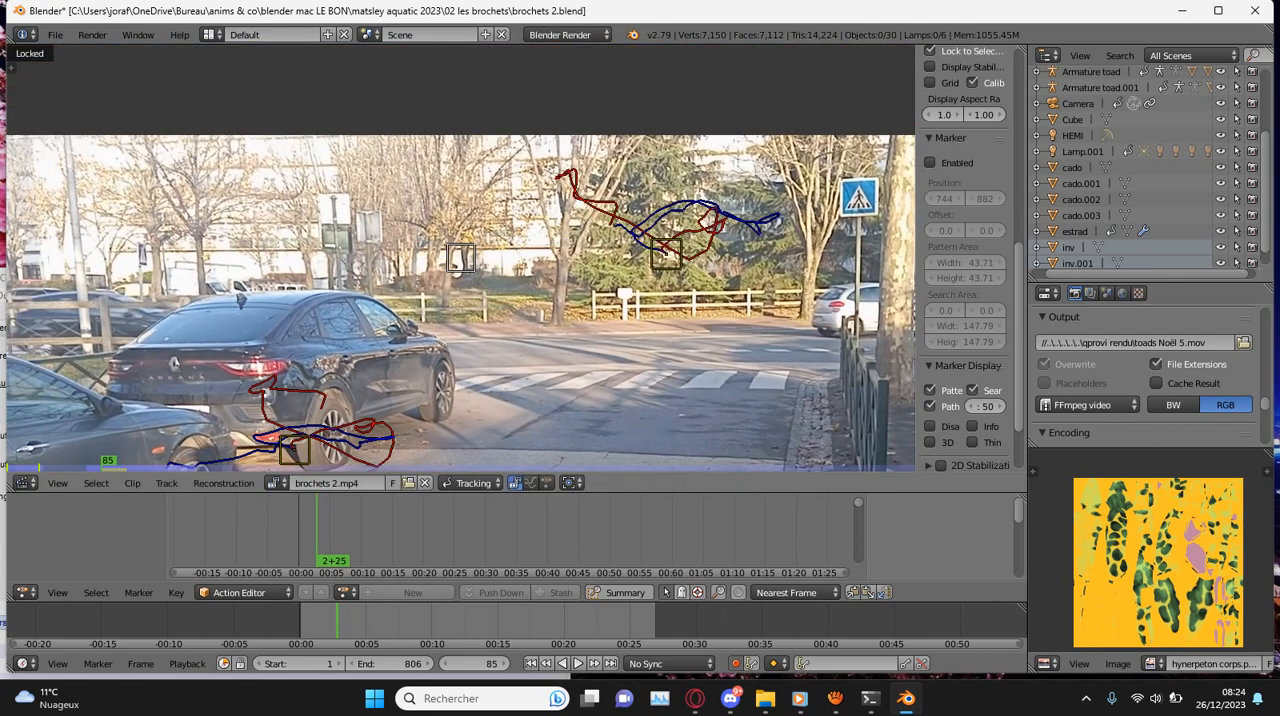
scroll(461, 258, "up", 4)
key("g")
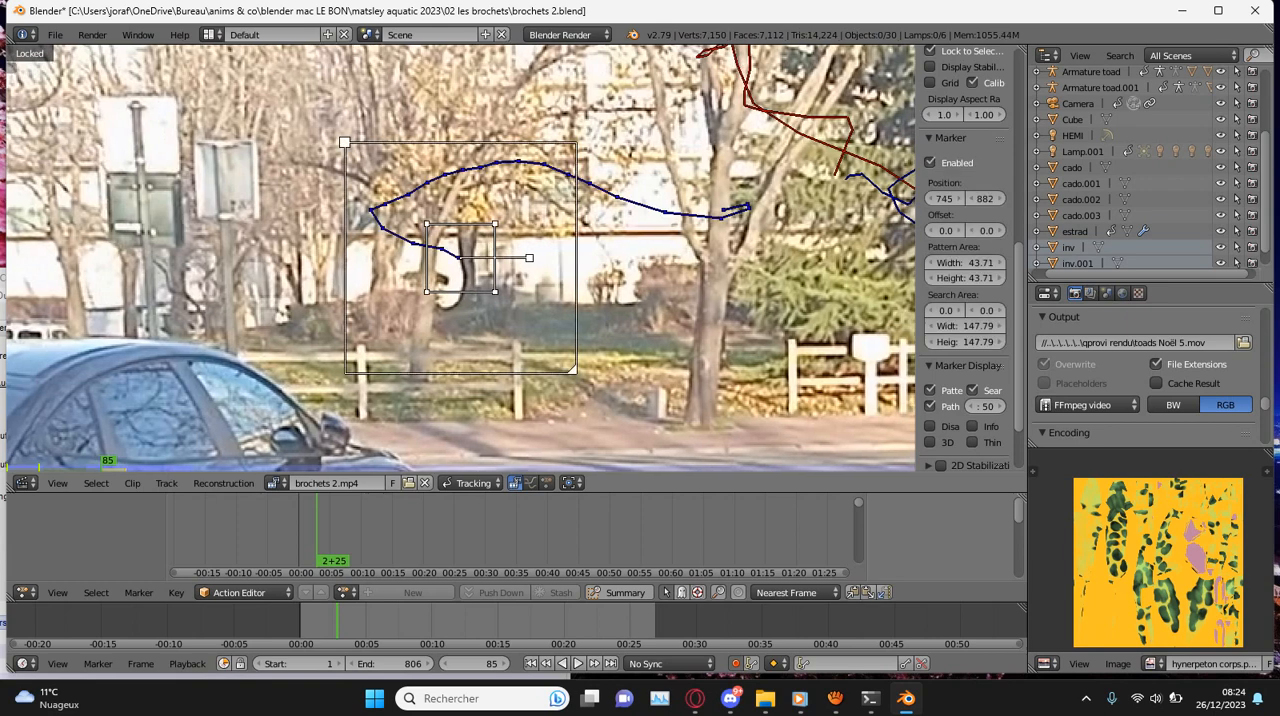
key("ctrl+shift+t")
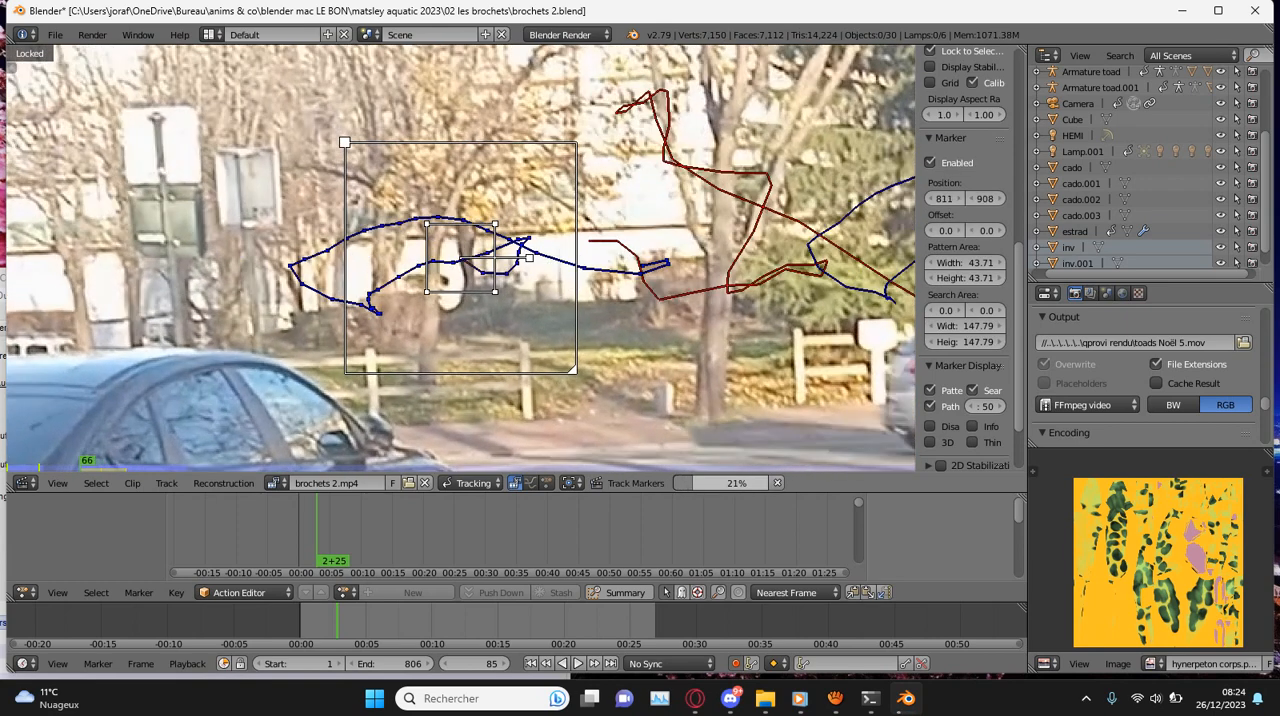
scroll(461, 258, "down", 5)
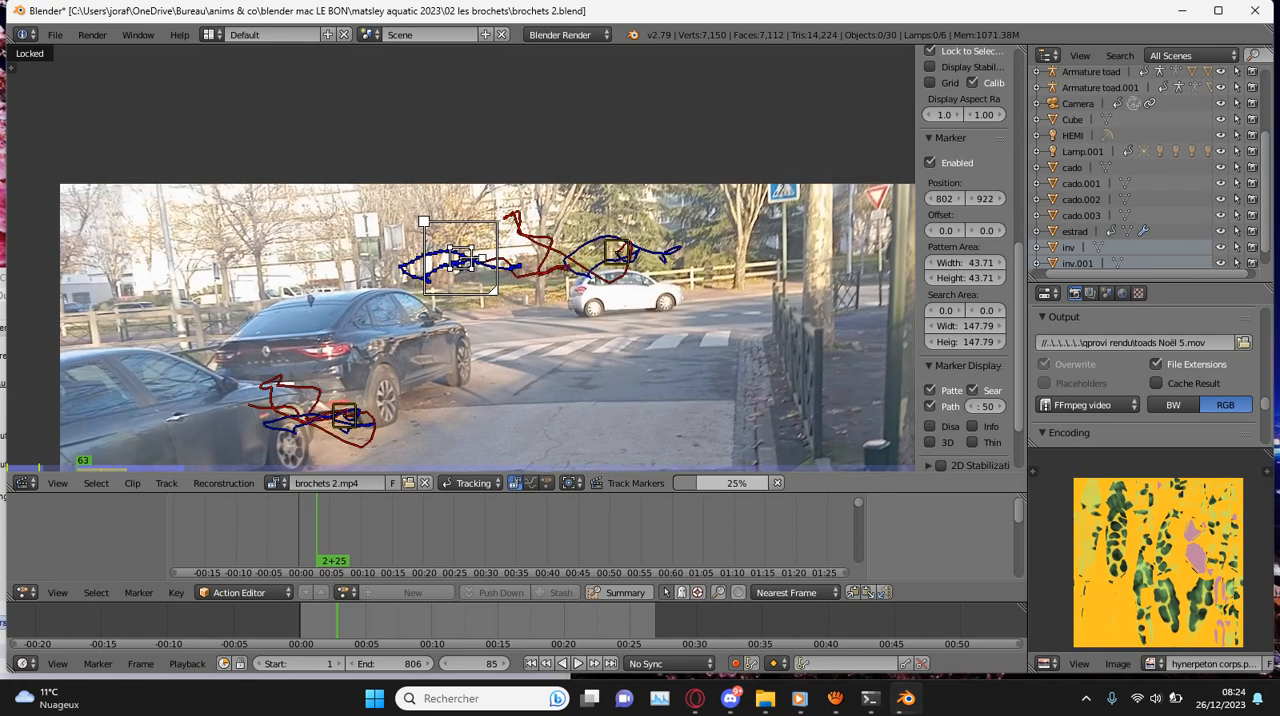
- Play the clip forward to frame 149 and track the tree trunk marker forward from there to frame 195
scroll(461, 258, "up", 4)
key("alt+a")
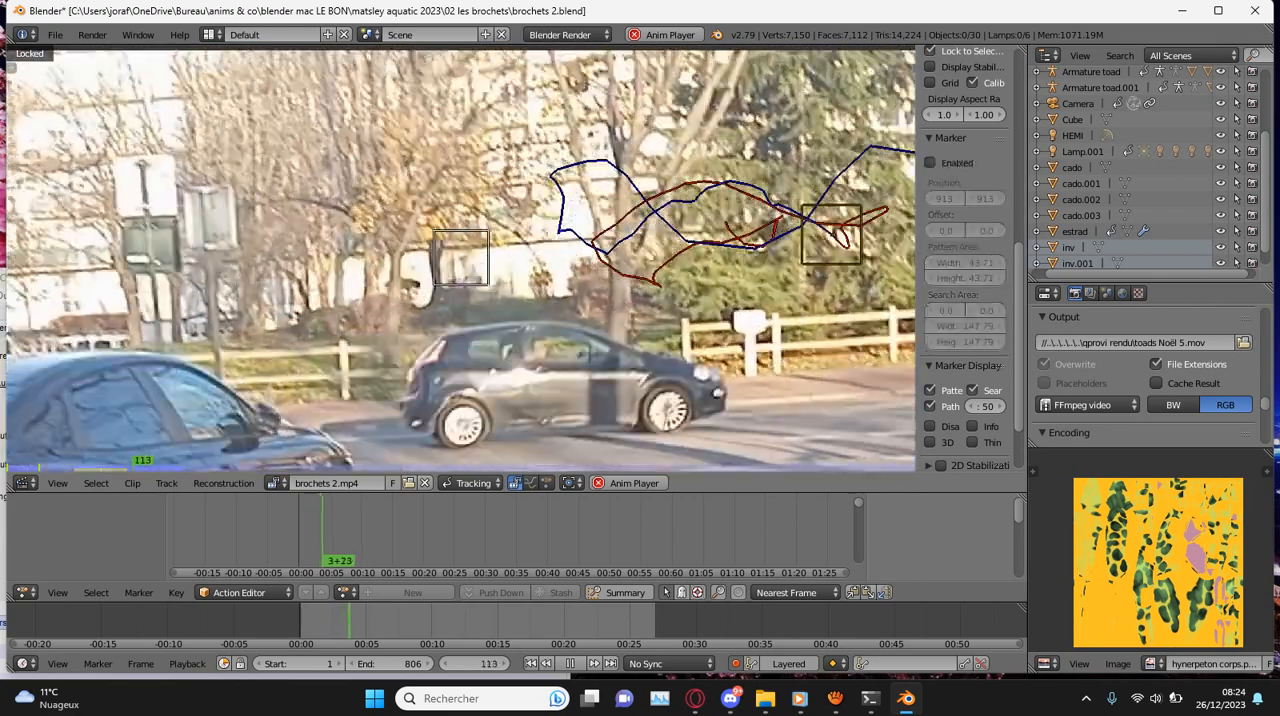
key("alt+a")
scroll(461, 258, "up", 3)
key("alt+a")
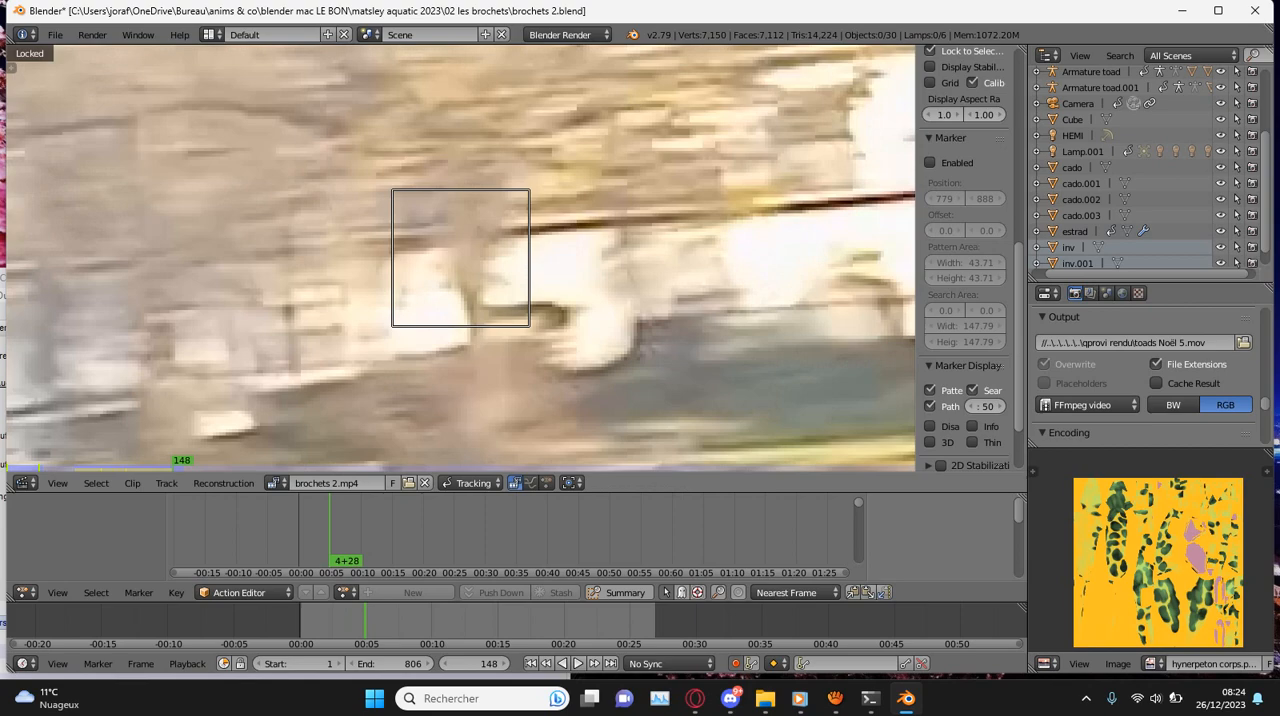
scroll(461, 258, "down", 3)
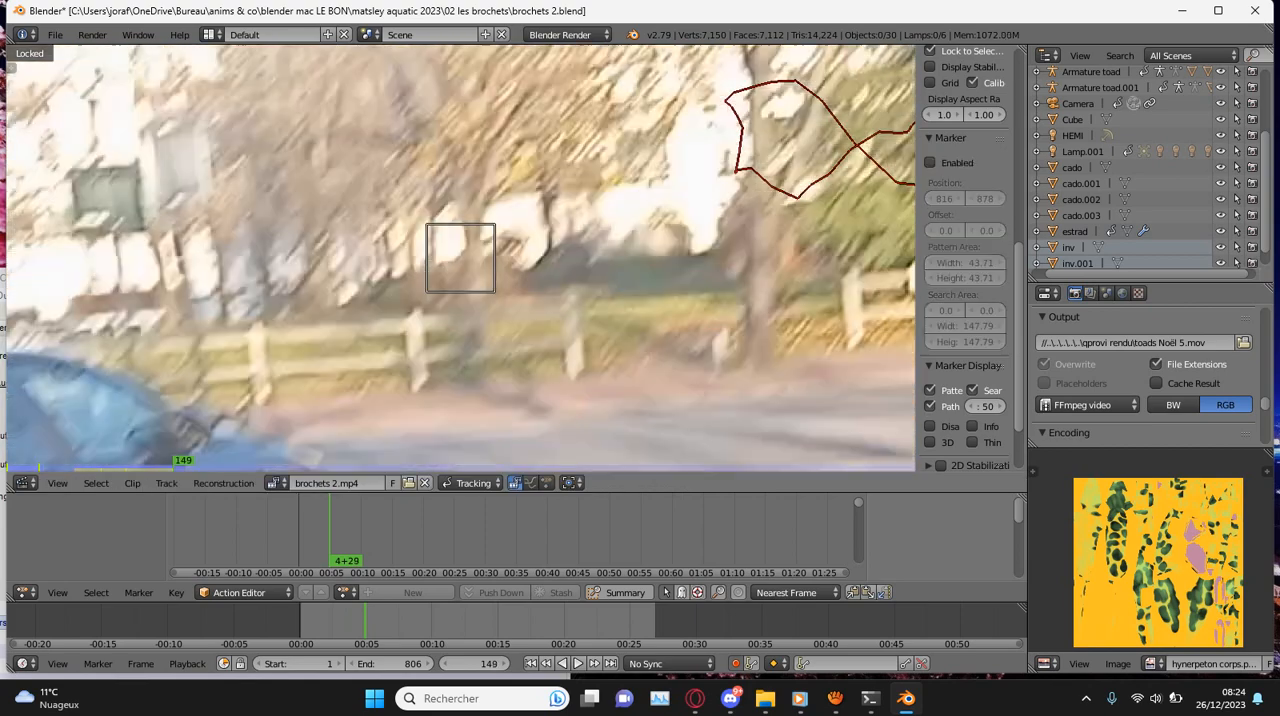
key("ctrl+t")
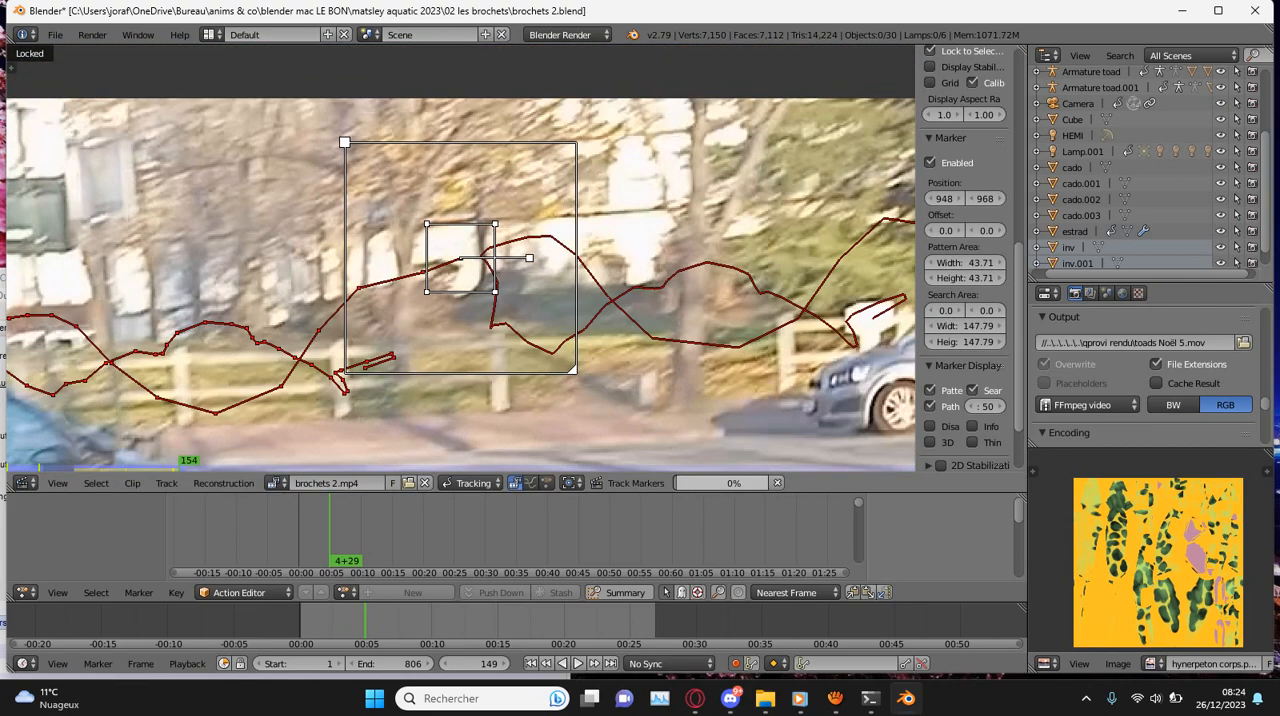
scroll(461, 258, "down", 4)
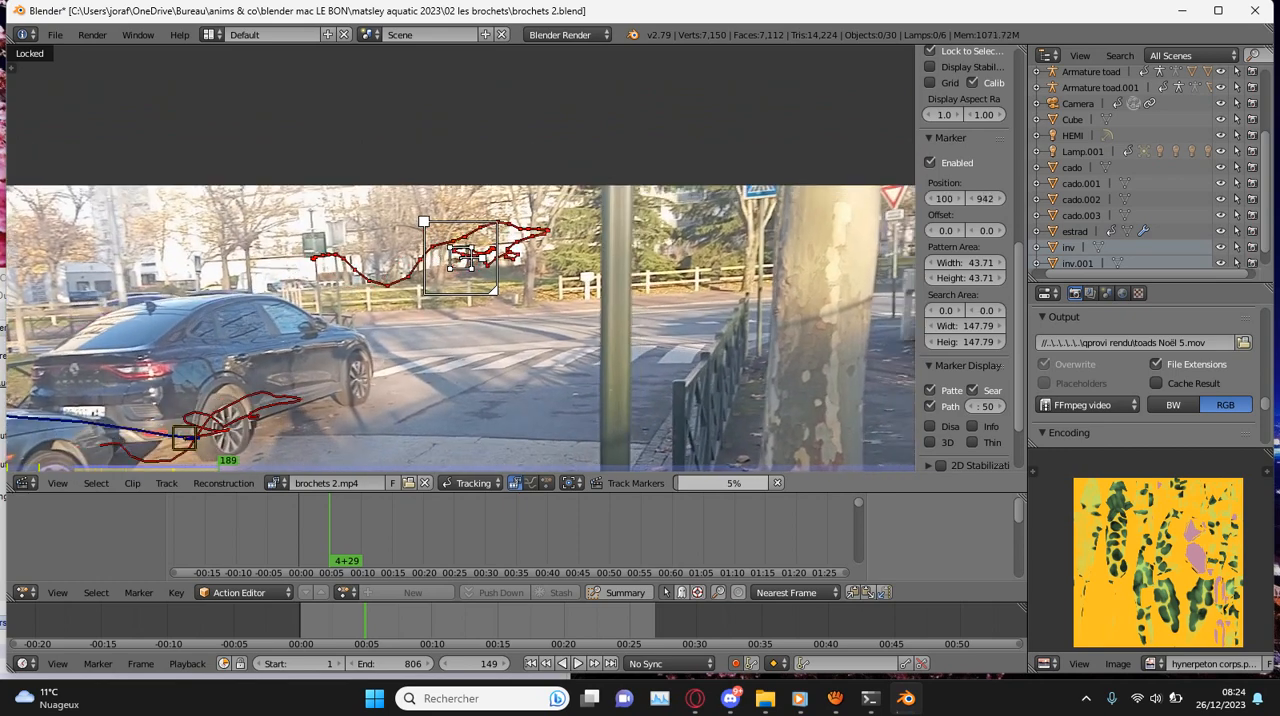
scroll(461, 258, "up", 6)
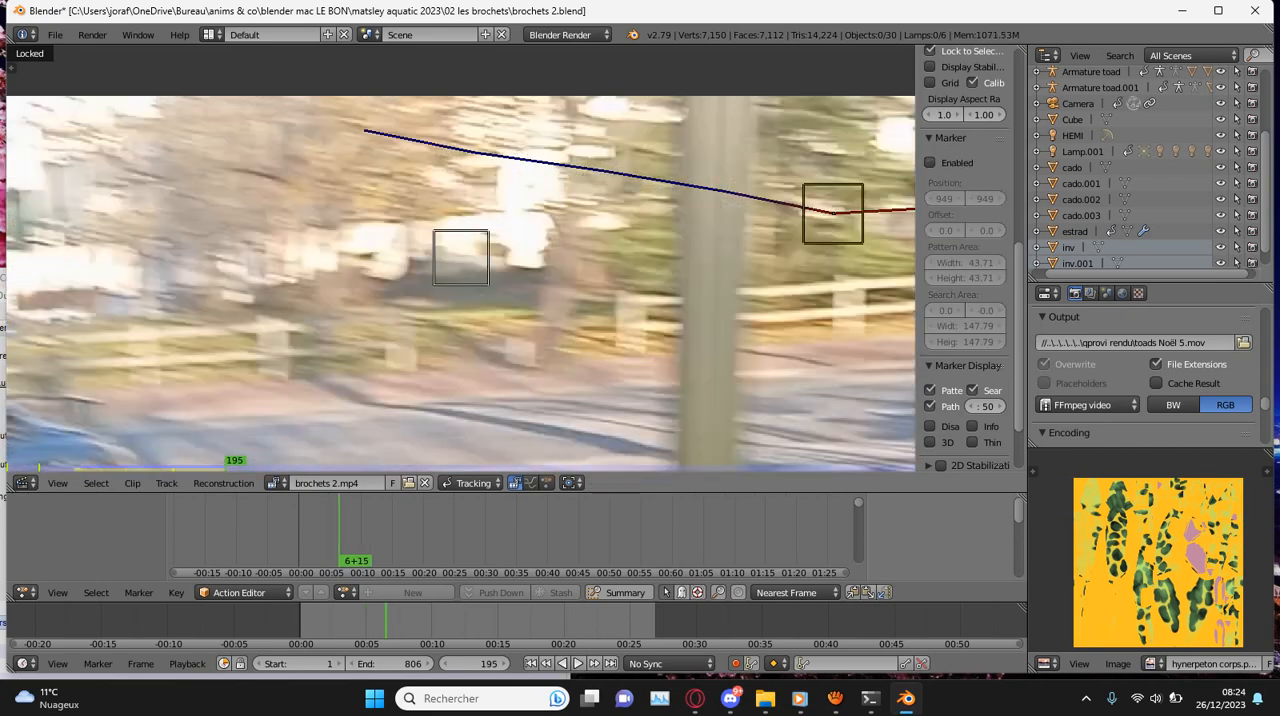
- Correct the tree trunk marker's position at frame 195 and track it forward to frame 201
key("g")
key("Return")
key("ctrl+t")
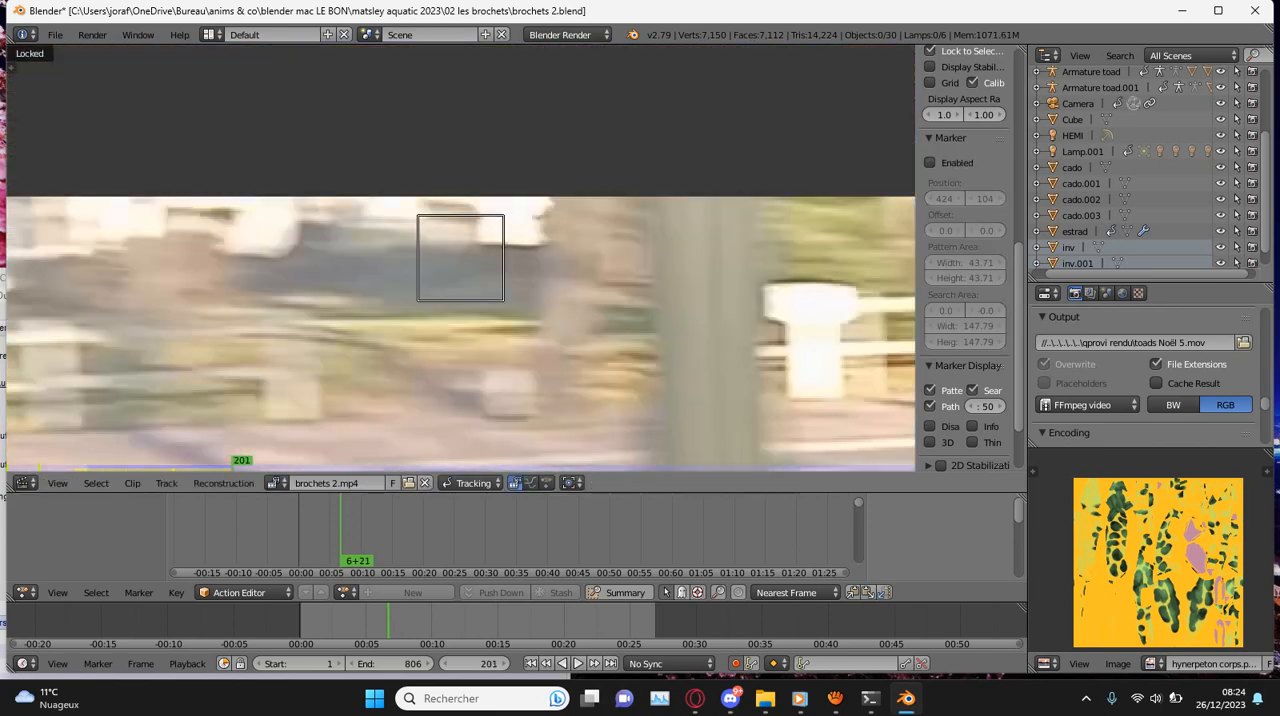
- Save the project over the existing brochets 2.blend file
scroll(461, 258, "down", 7)
key("ctrl+s")
key("Return")
- Play the clip backward and forward up to frame 250 to examine how the view turns from the street to the fence
scroll(461, 258, "down", 3)
key("alt+shift+a")
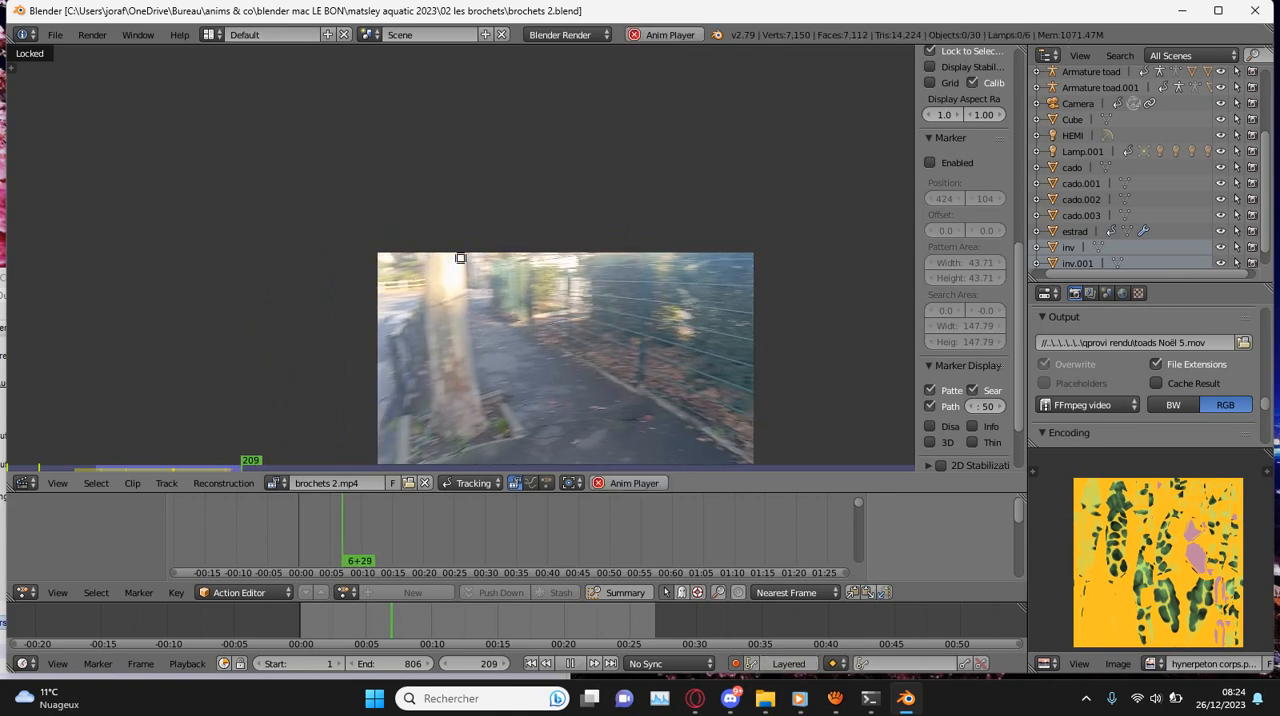
key("alt+a")
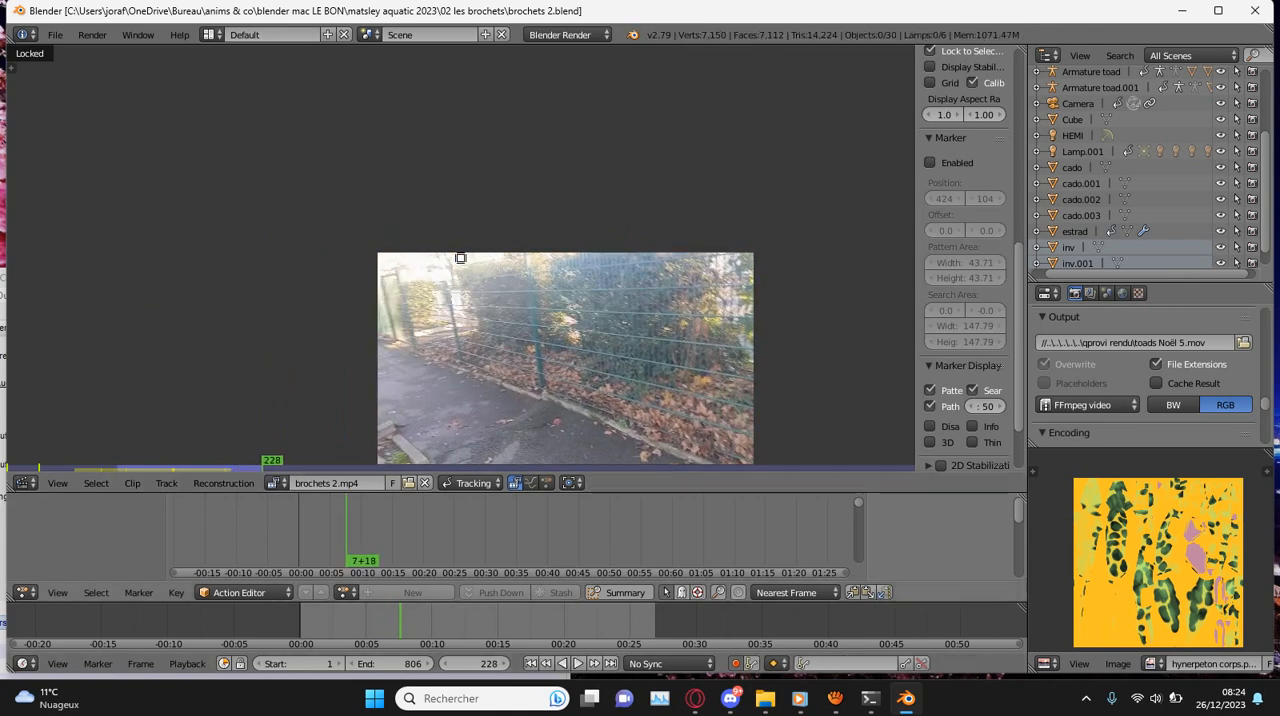
key("shift+alt+a")
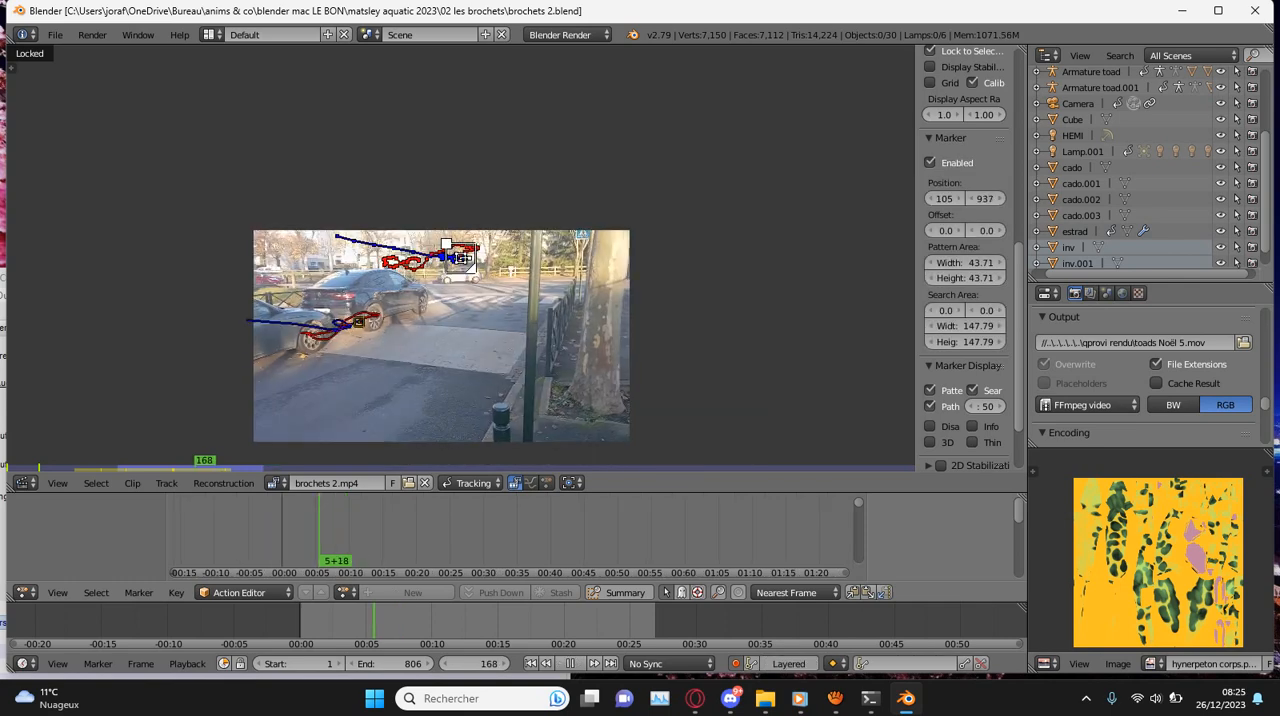
left_click_drag(387, 622, 402, 622)
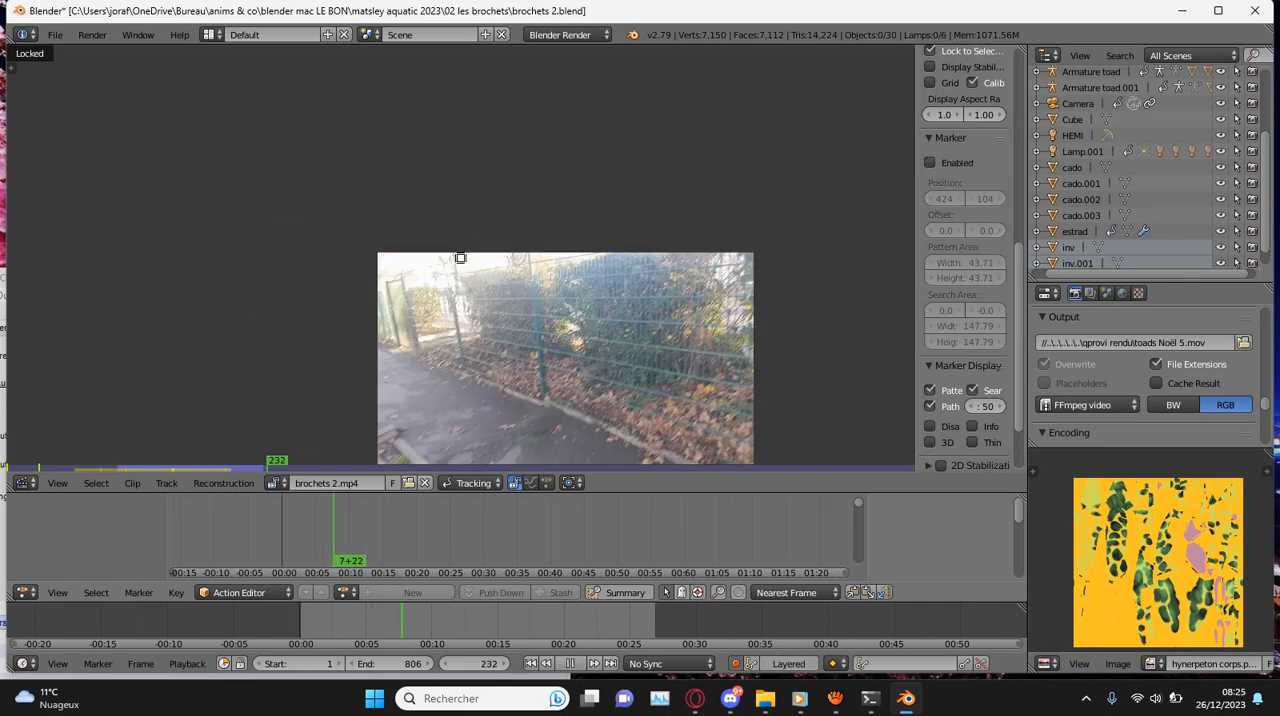
key("alt+a")
key("Right")
key("Right")
key("Right")
key("Right")
key("Right")
key("Right")
key("Right")
key("Right")
key("Right")
key("Right")
key("Right")
key("Right")
key("Right")
key("Right")
key("Right")
key("Right")
key("Right")
key("Right")
key("Right")
key("Right")
key("Left")
key("Left")
key("Left")
key("Left")
key("Left")
key("Left")
key("Left")
key("Left")
key("Left")
key("Left")
key("Left")
key("Left")
key("Left")
key("Left")
key("Left")
key("Left")
key("Left")
key("Left")
key("Left")
key("Left")
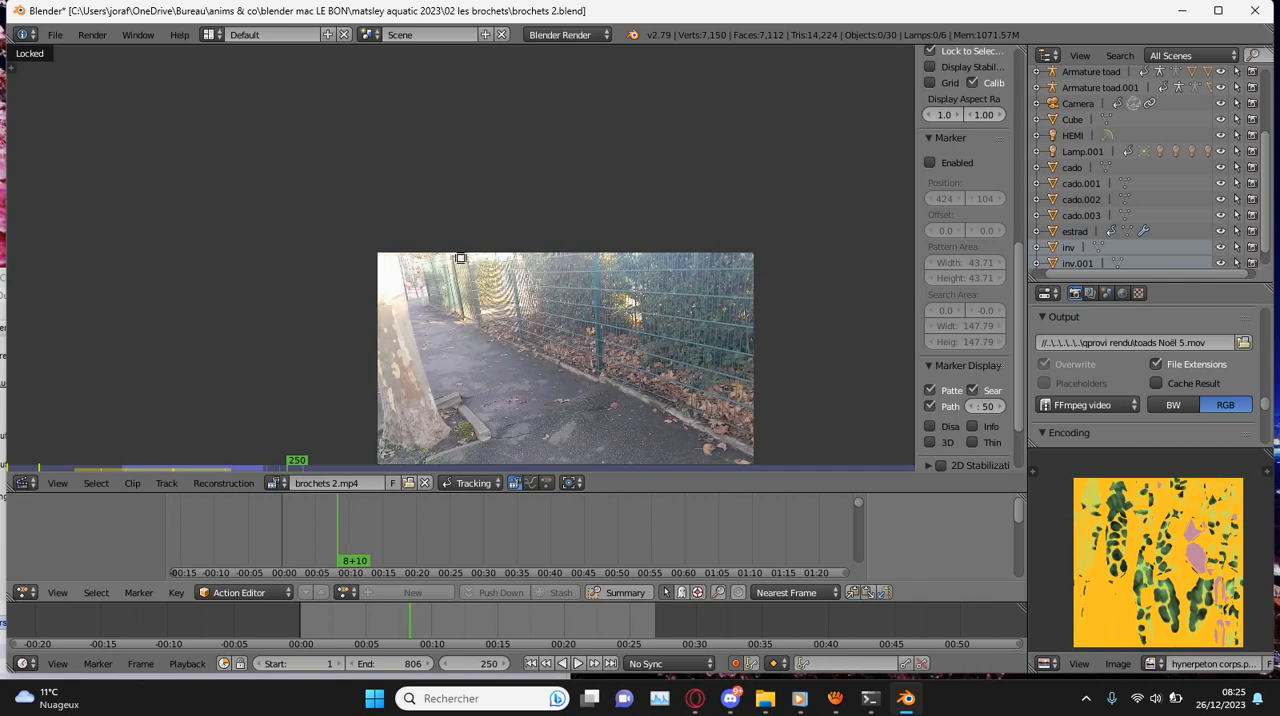
- Add a marker at frame 200 on the stone border's corner by the plane tree, with a 63.60 by 63.60 pattern area
key("alt+shift+a")
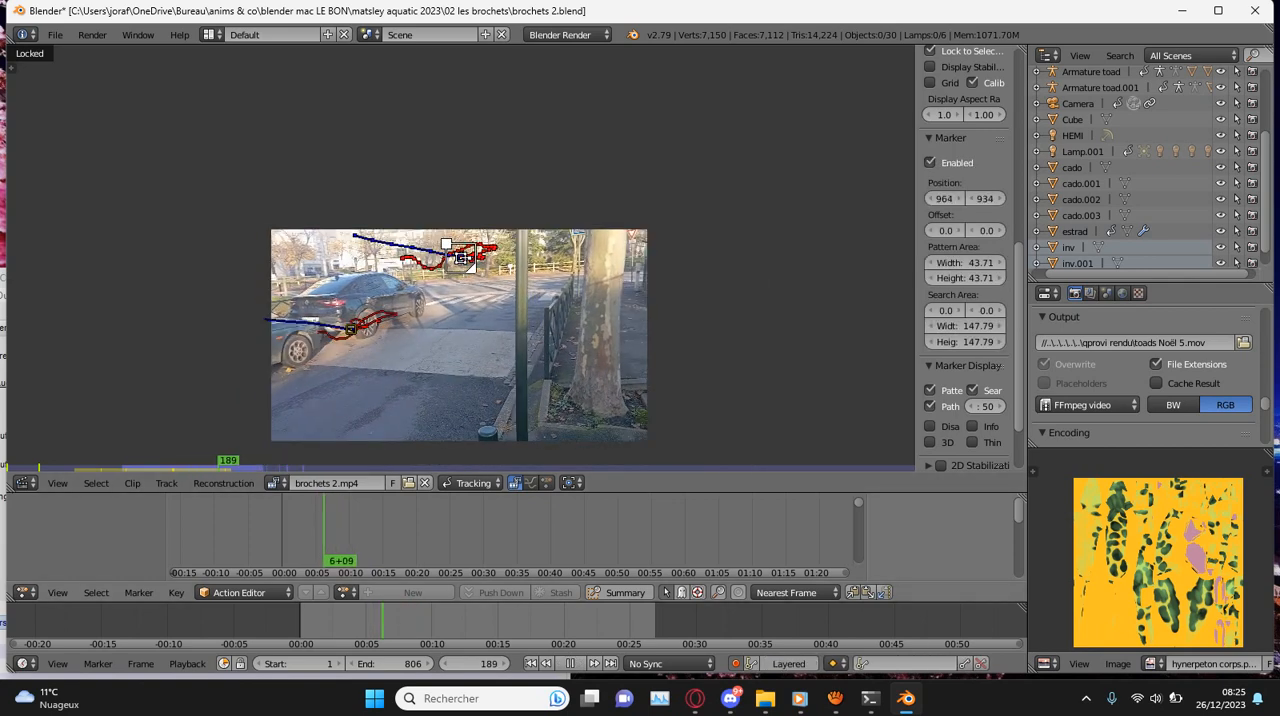
key("alt+a")
scroll(461, 258, "up", 1)
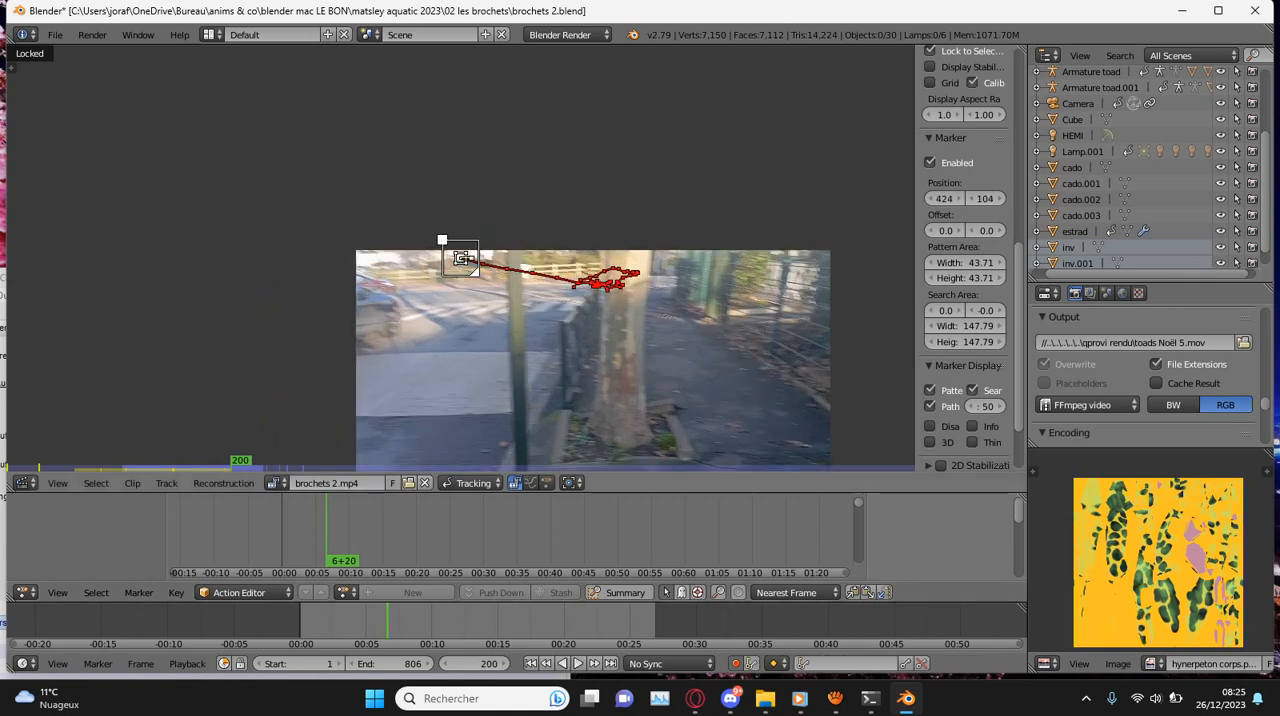
scroll(461, 258, "up", 4)
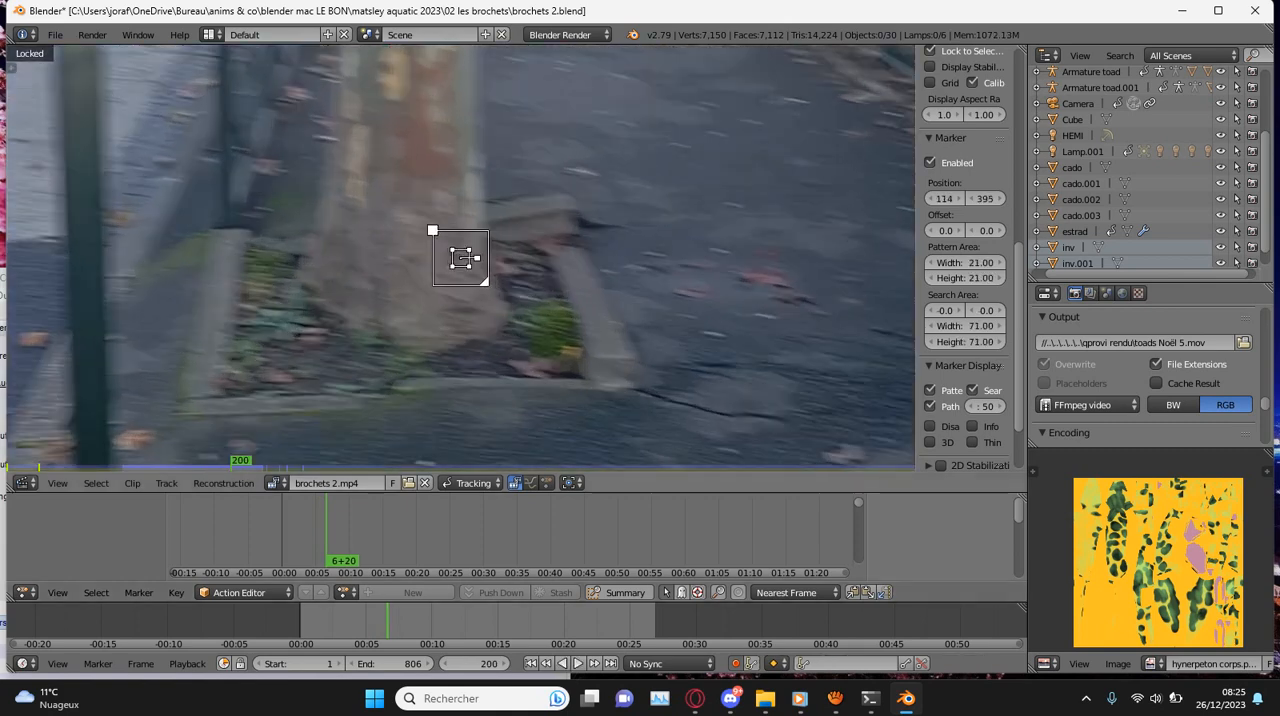
key("s")
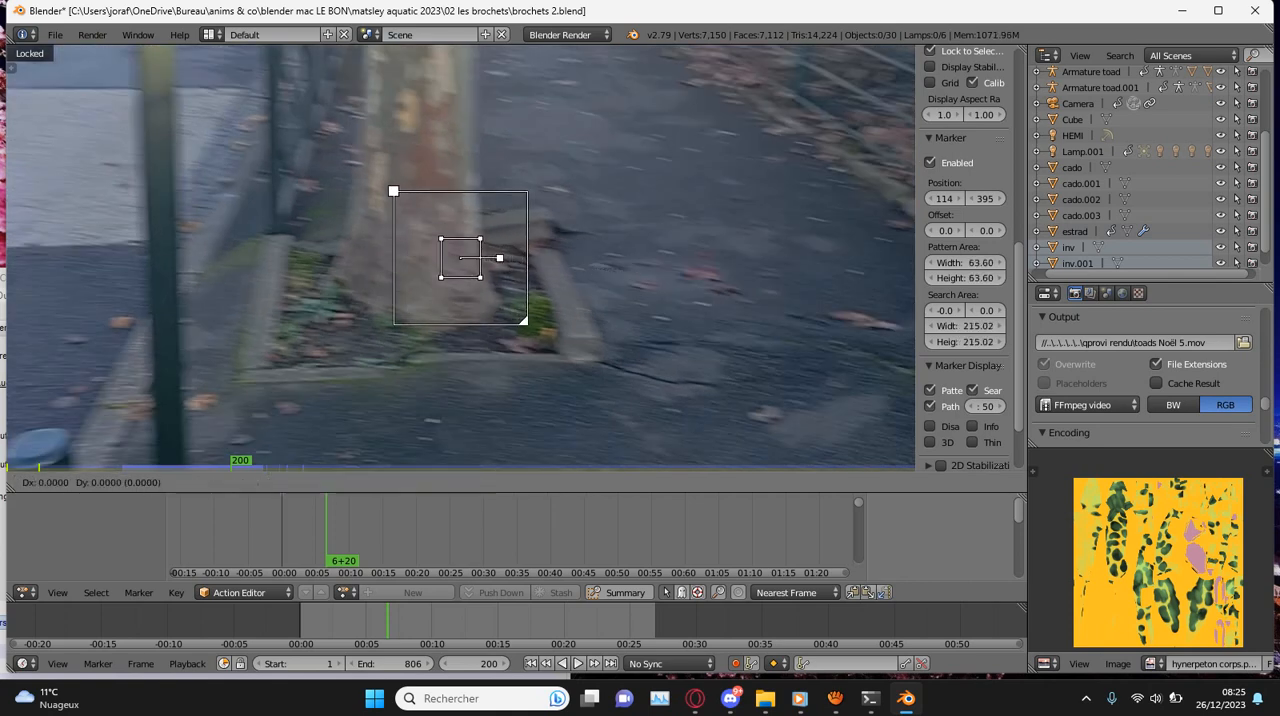
left_click(660, 272)
scroll(660, 272, "up", 4)
key("g")
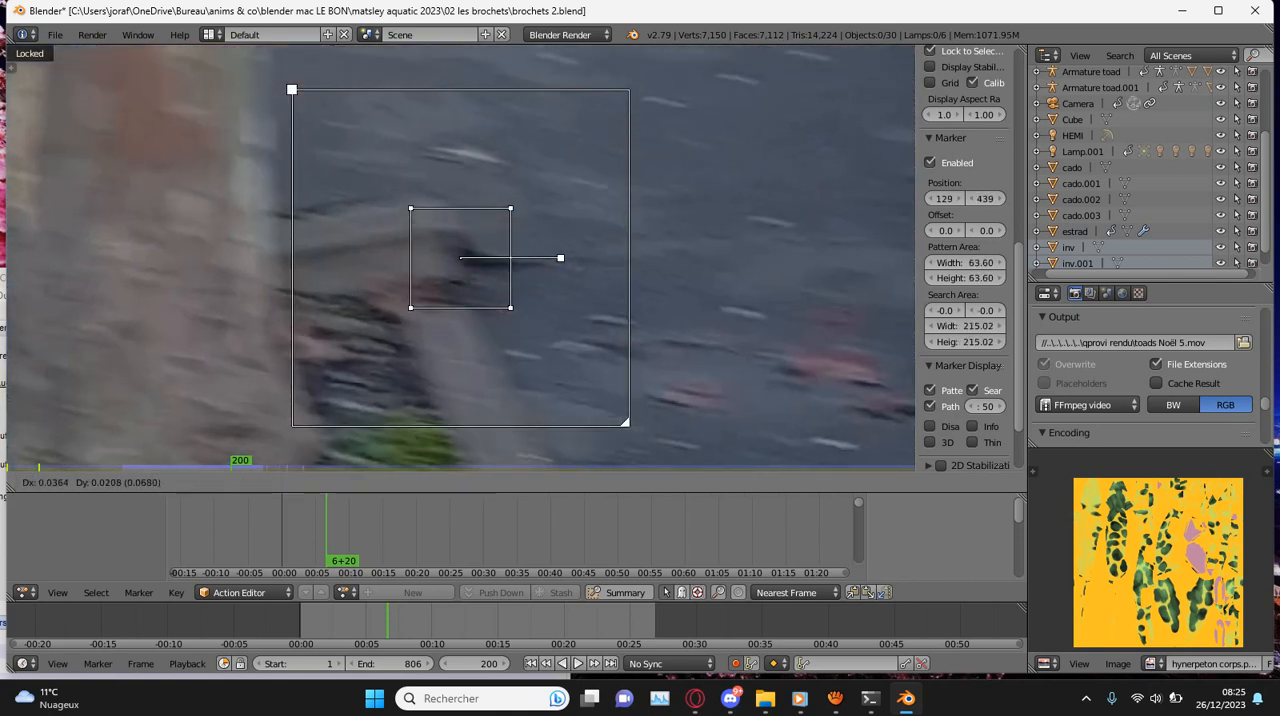
left_click(760, 236)
- Reposition the border corner marker onto the stone corner at frames 199 and 198
key("Left")
scroll(461, 258, "down", 2)
key("g")
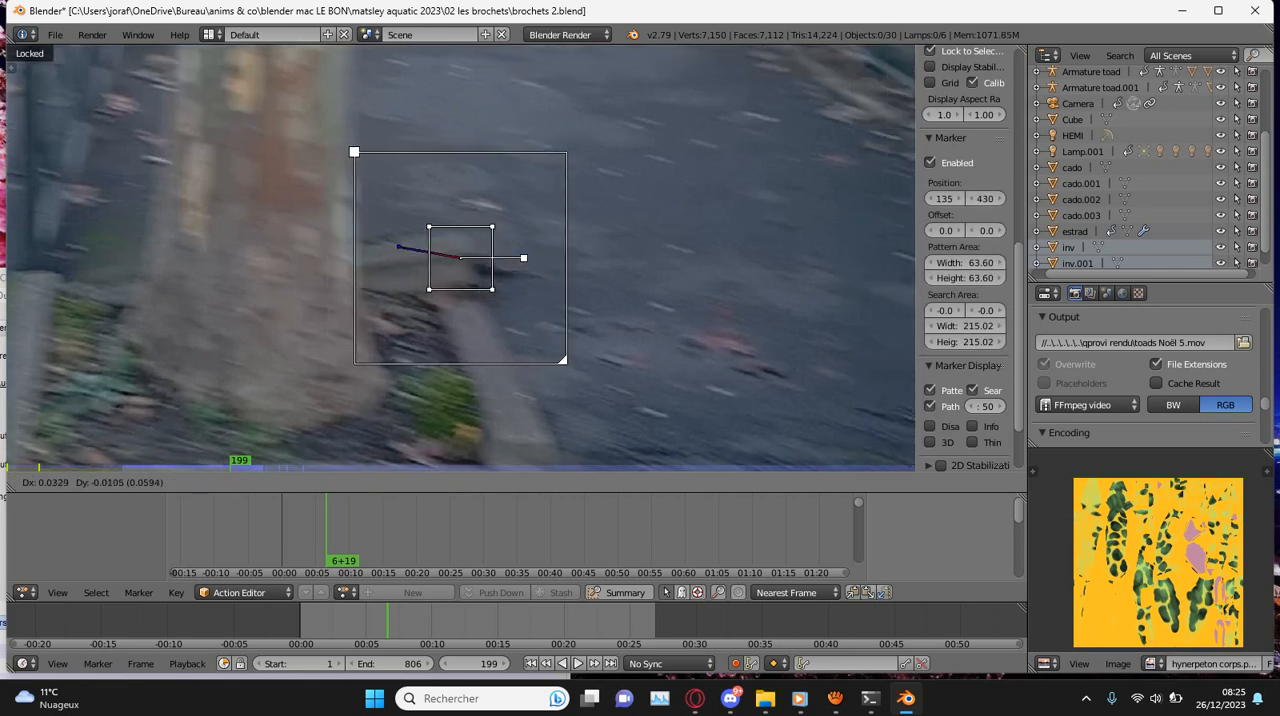
left_click(535, 276)
key("Left")
key("g")
left_click(555, 281)
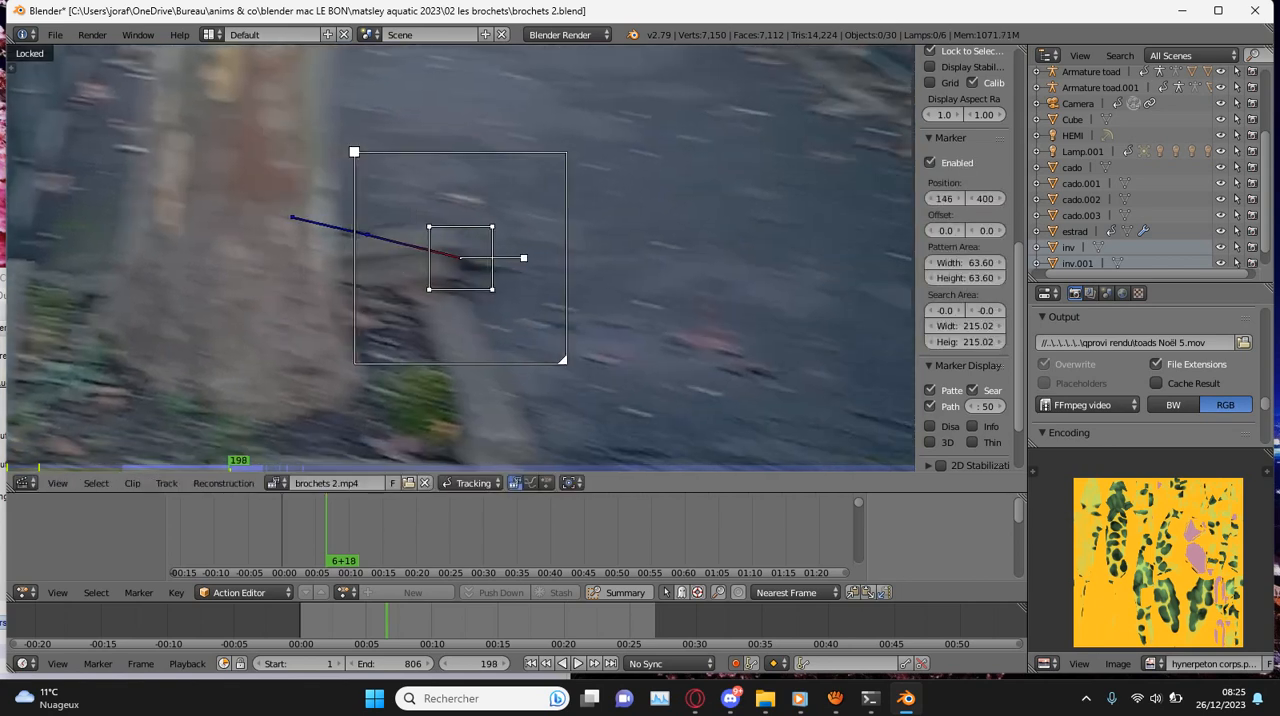
- Enlarge the border corner marker's search area to 290.02 by 189.02 and track it backward to frame 193
mouse_move(354, 152)
left_mouse_down()
mouse_move(354, 137)
mouse_move(354, 163)
mouse_move(317, 164)
left_mouse_up()
key("ctrl+shift+t")
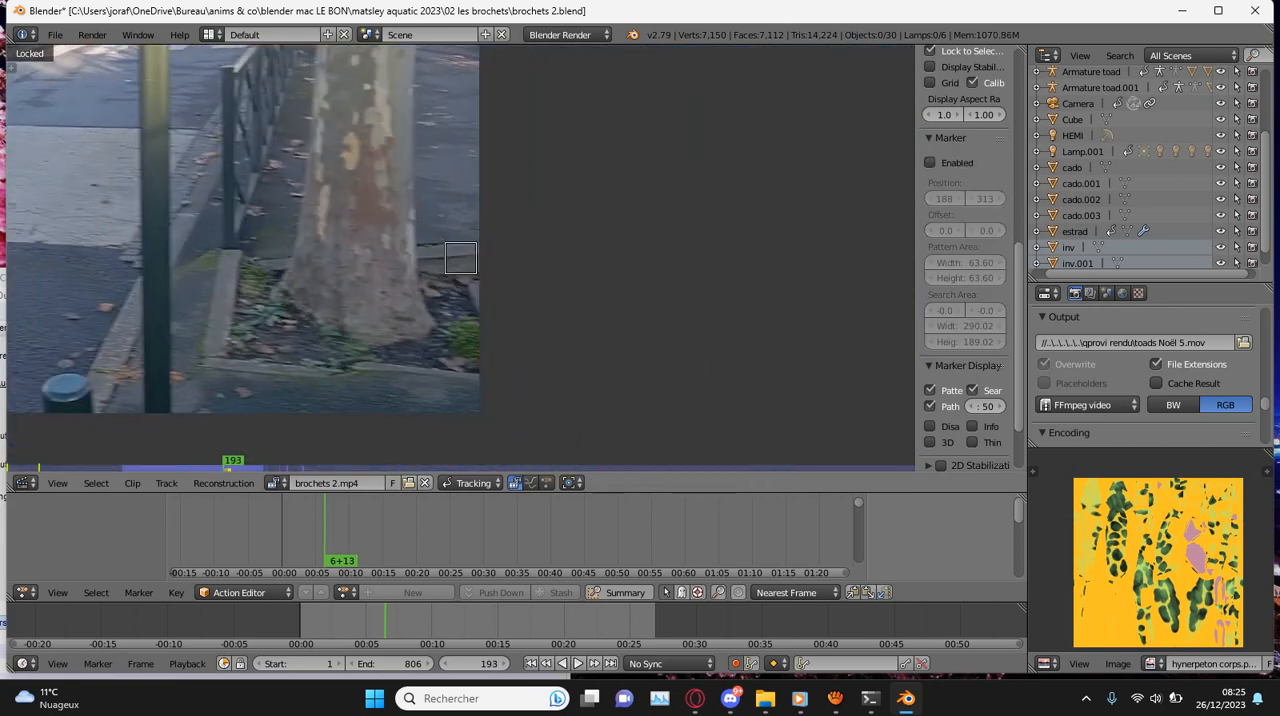
- Step forward to frame 197 and track the border corner marker forward to frame 204
key("Right")
key("Right")
key("Right")
key("Right")
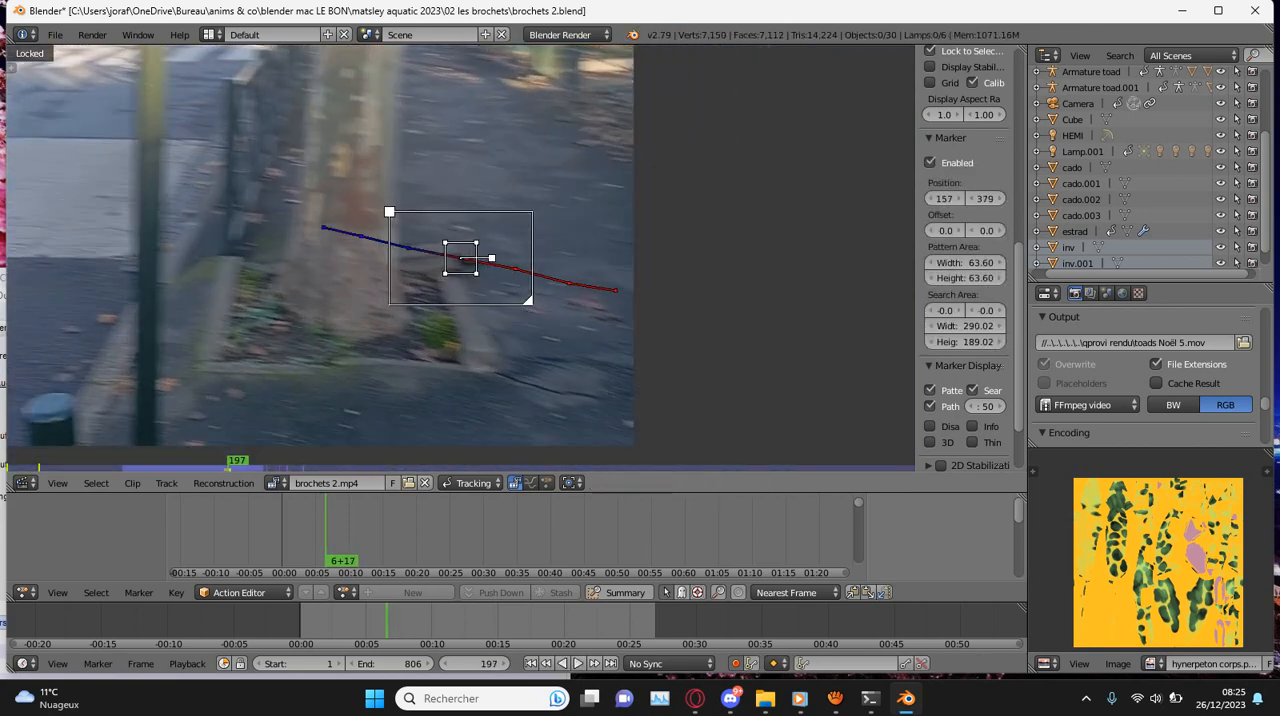
key("ctrl+t")
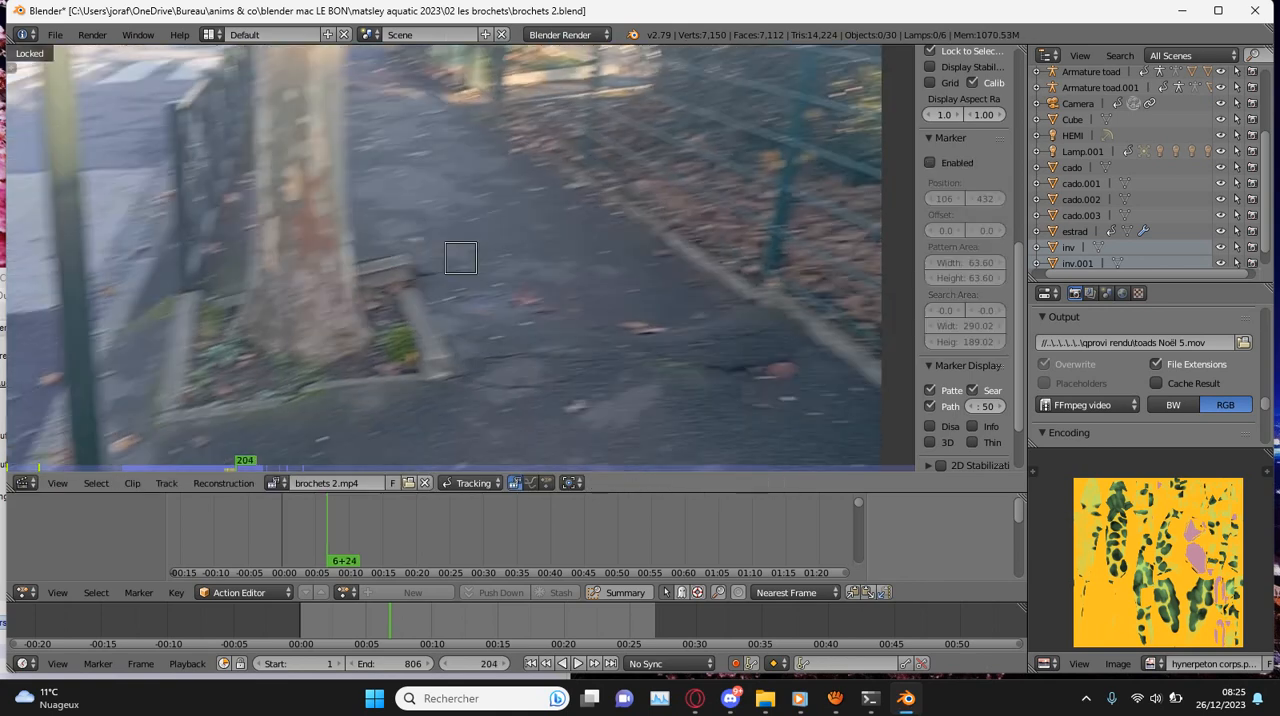
- Correct the border corner marker's position at frame 204 and where the tracking next stops, continuing forward to frame 225
scroll(461, 258, "up", 4)
key("g")
key("Return")
key("ctrl+t")
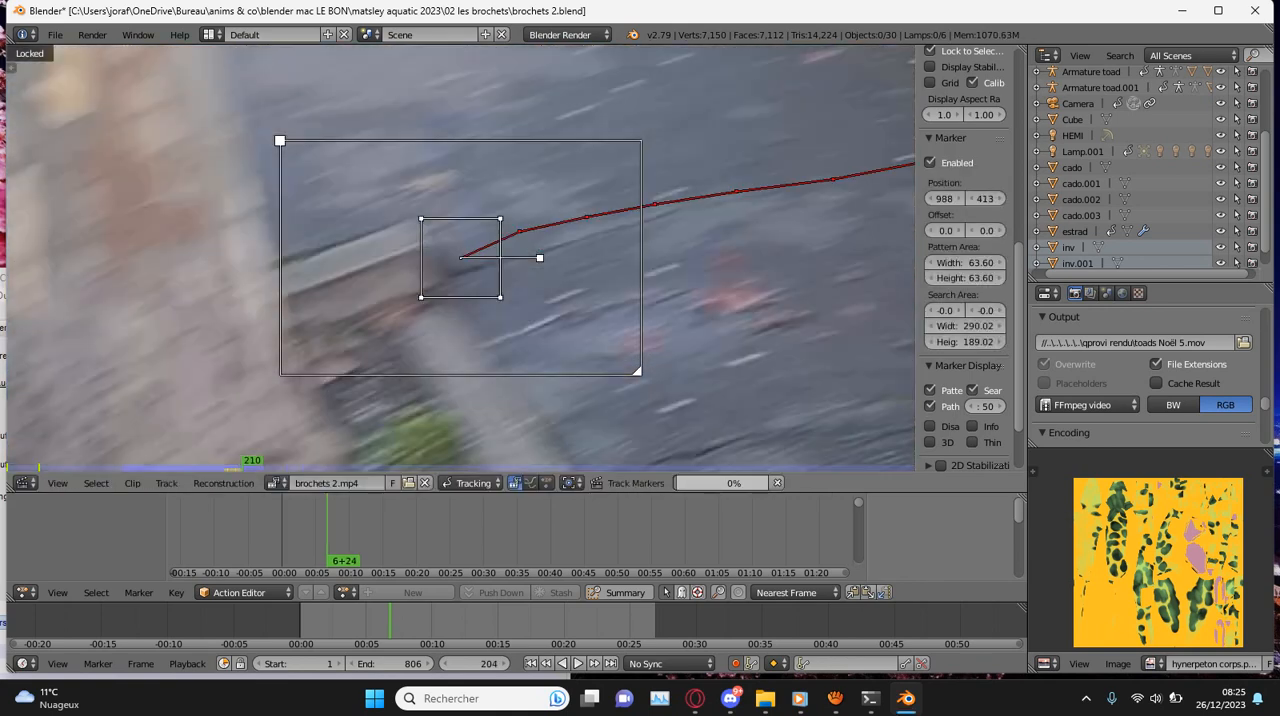
key("g")
key("Return")
key("ctrl+t")
scroll(461, 258, "down", 4)
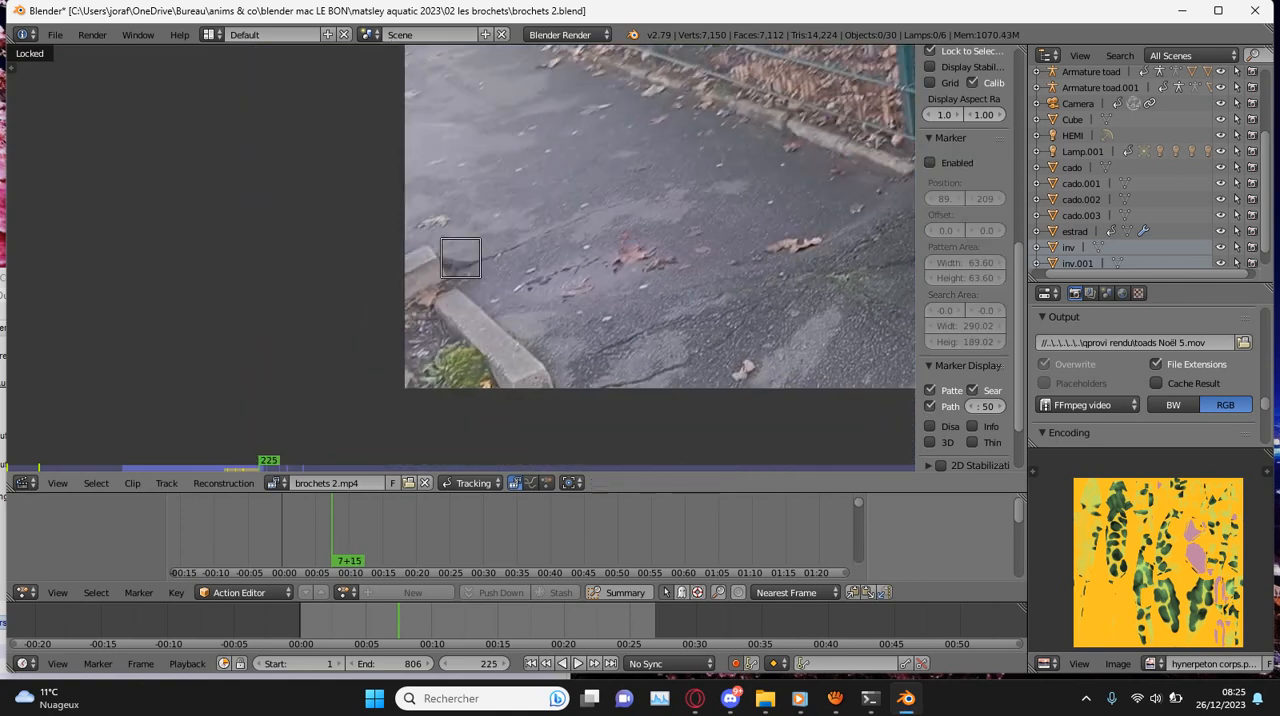
- Correct the border corner marker's position at frame 225 and continue tracking it forward
key("g")
key("Return")
key("ctrl+t")
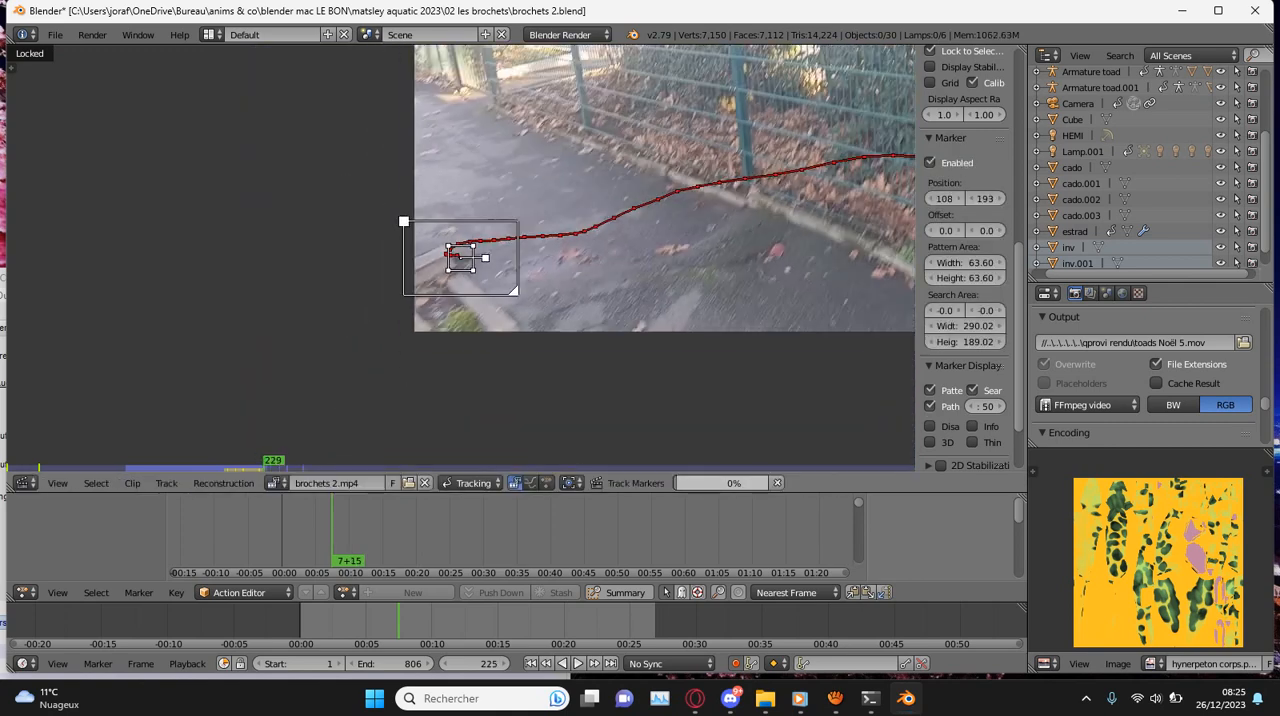
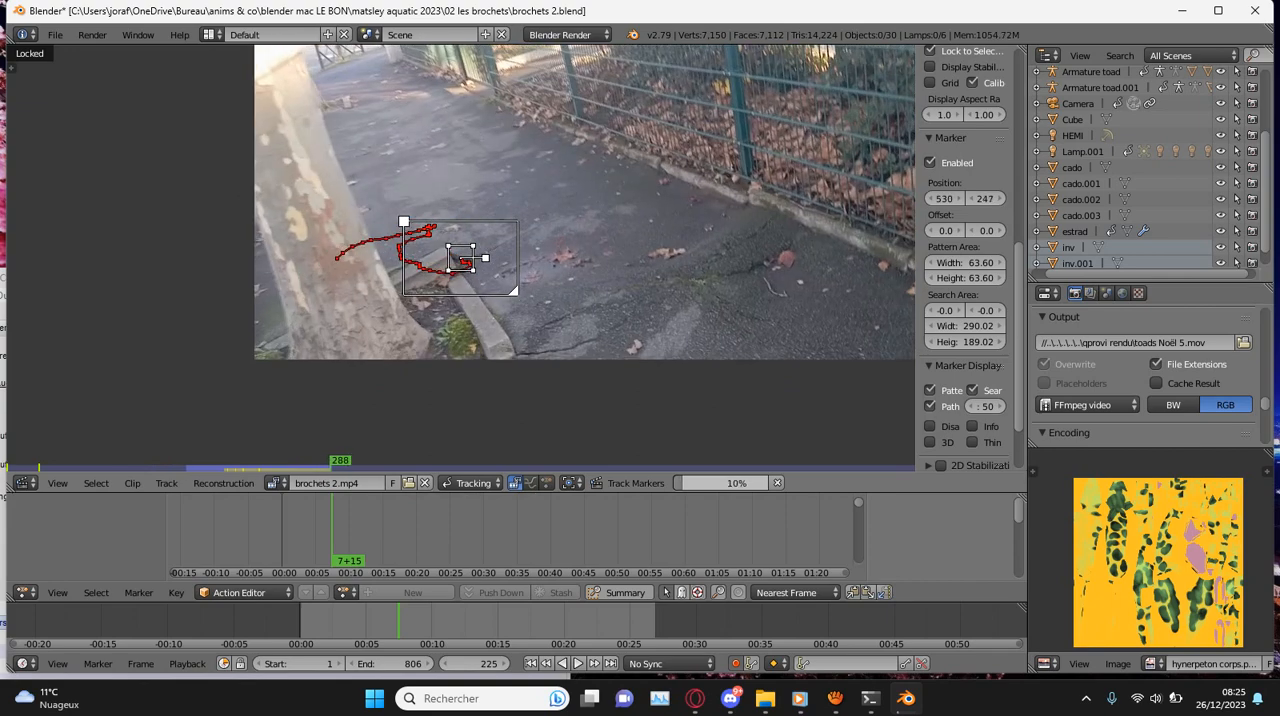
- Correct the border corner marker's position at frame 289, continue tracking it forward, and save over brochets 2.blend
scroll(460, 258, "up", 5)
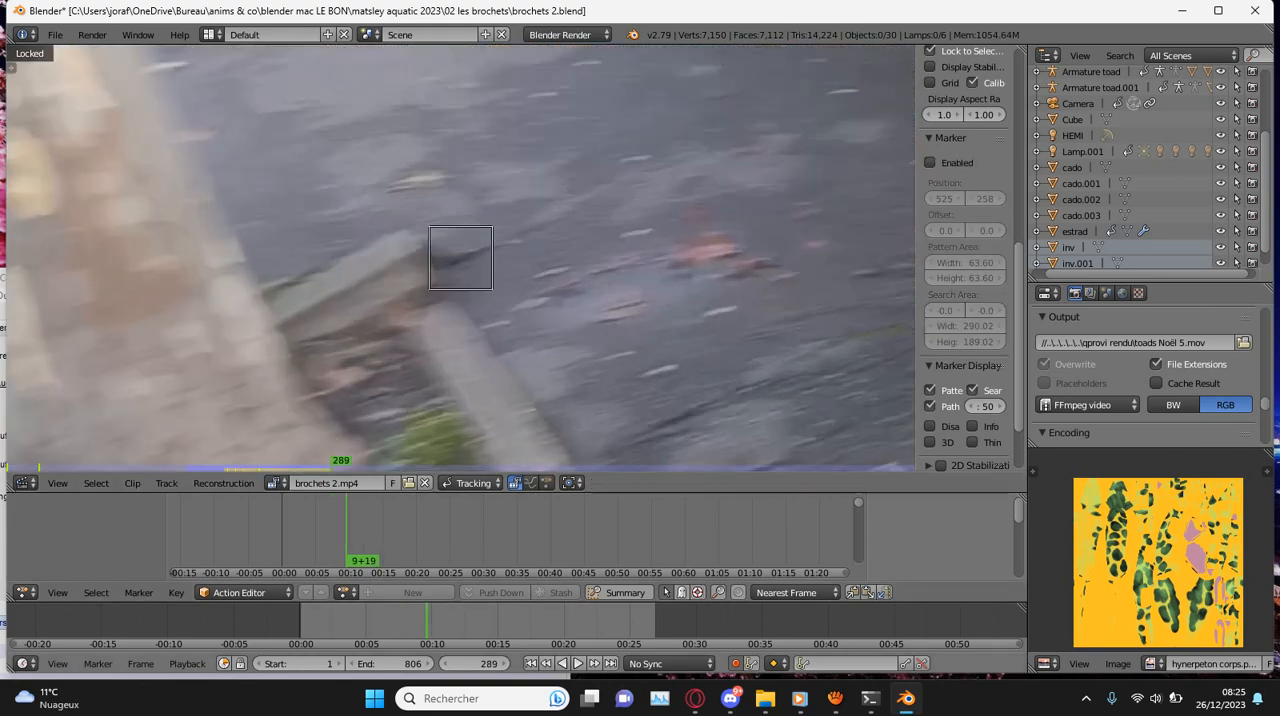
left_click(835, 698)
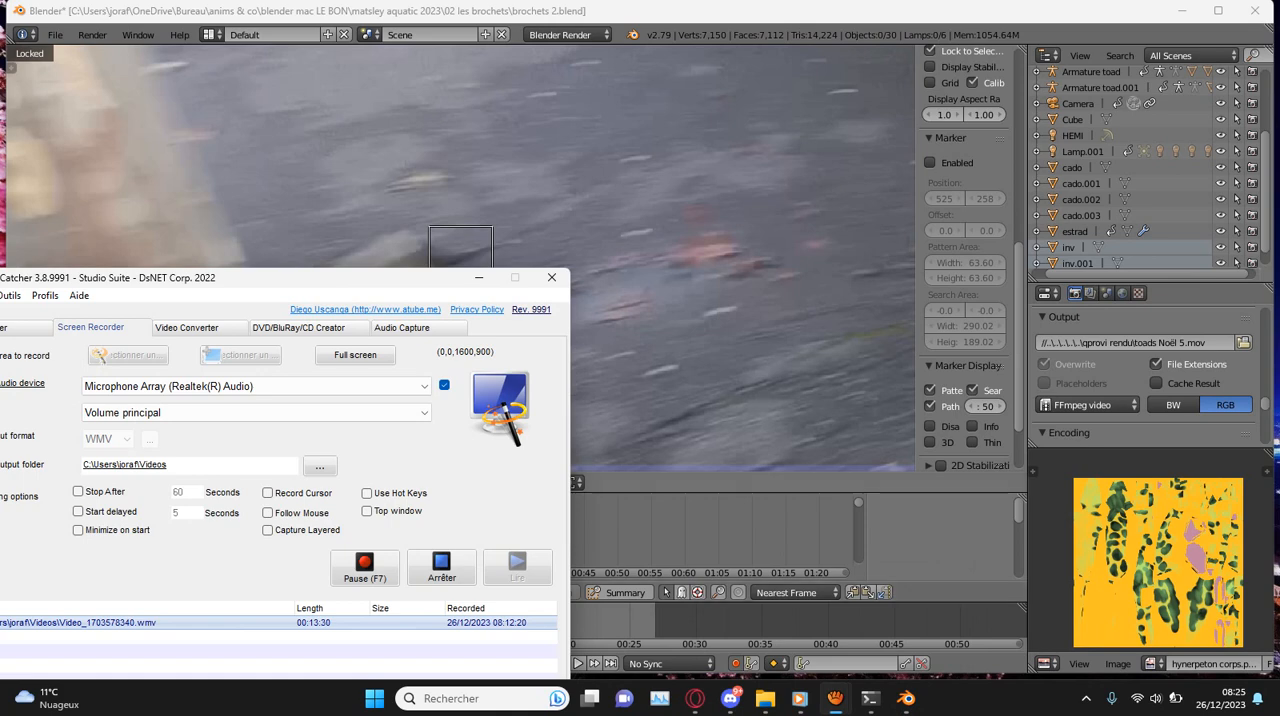
left_click(720, 370)
key("g")
left_click(460, 258)
key("ctrl+t")
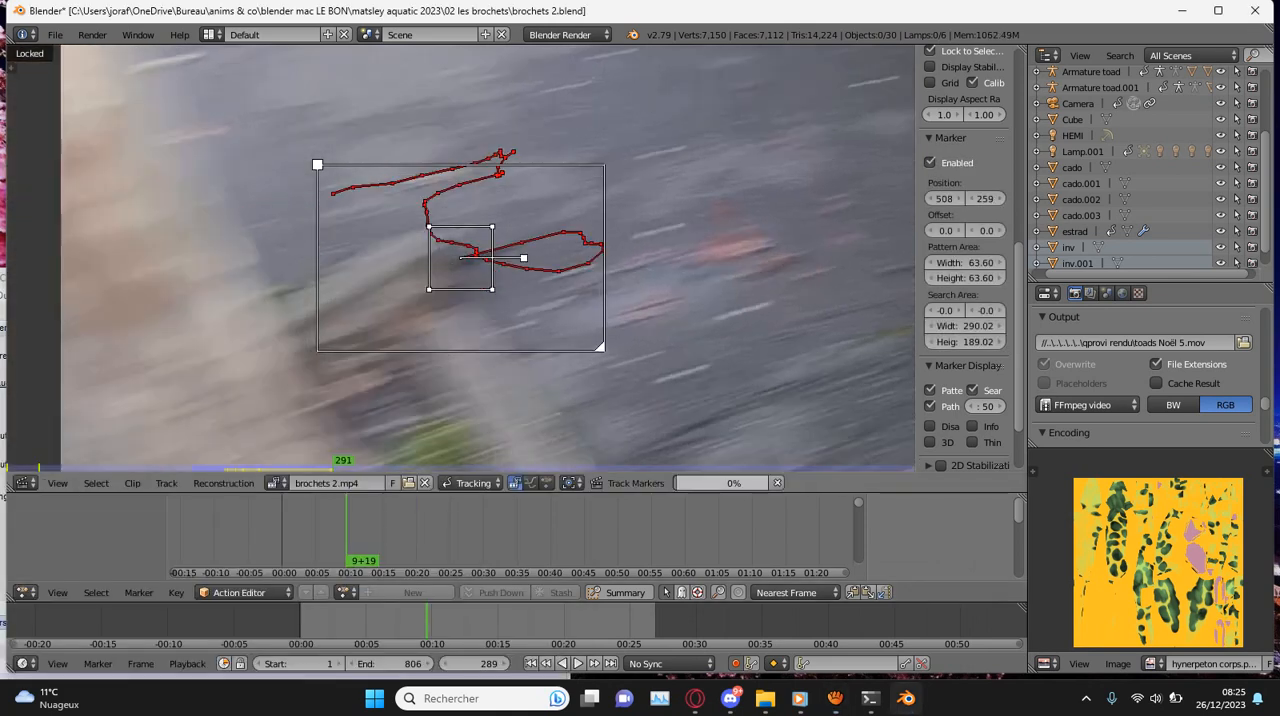
key("ctrl+s")
key("Return")
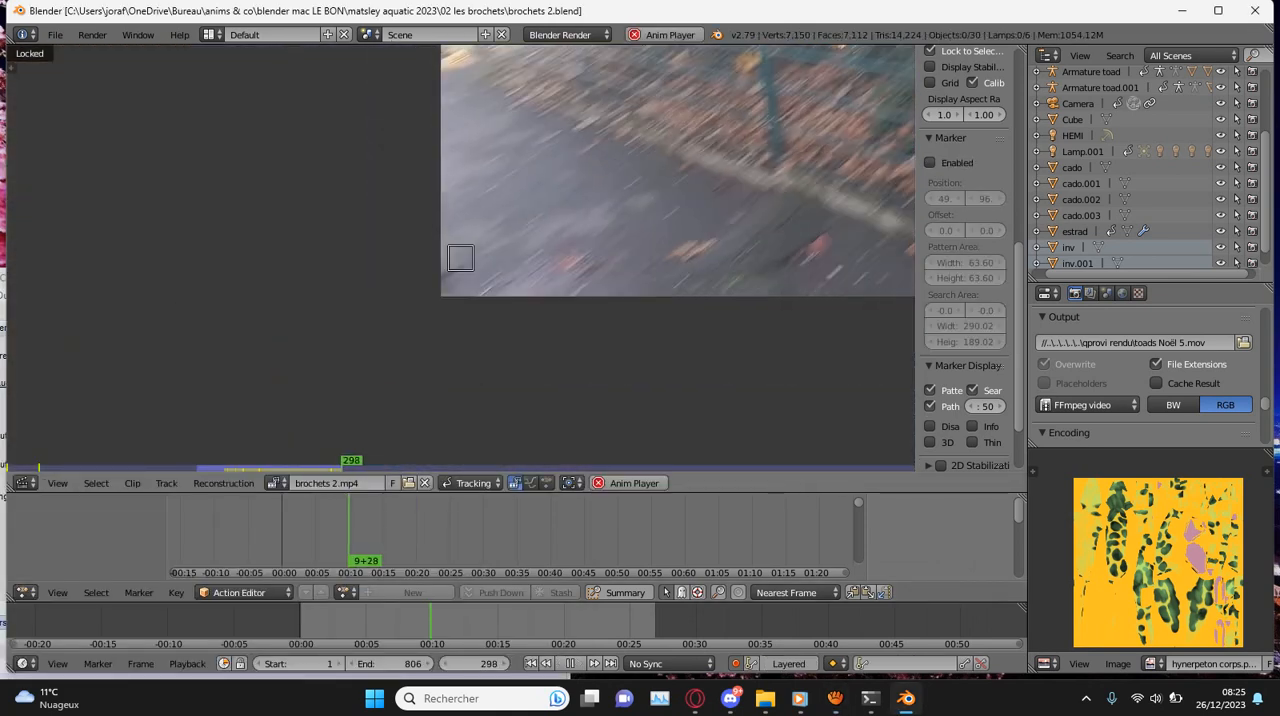
- Review the border corner marker's track by playing the clip in both directions and jumping between frames 155 and 299
key("shift+alt+a")
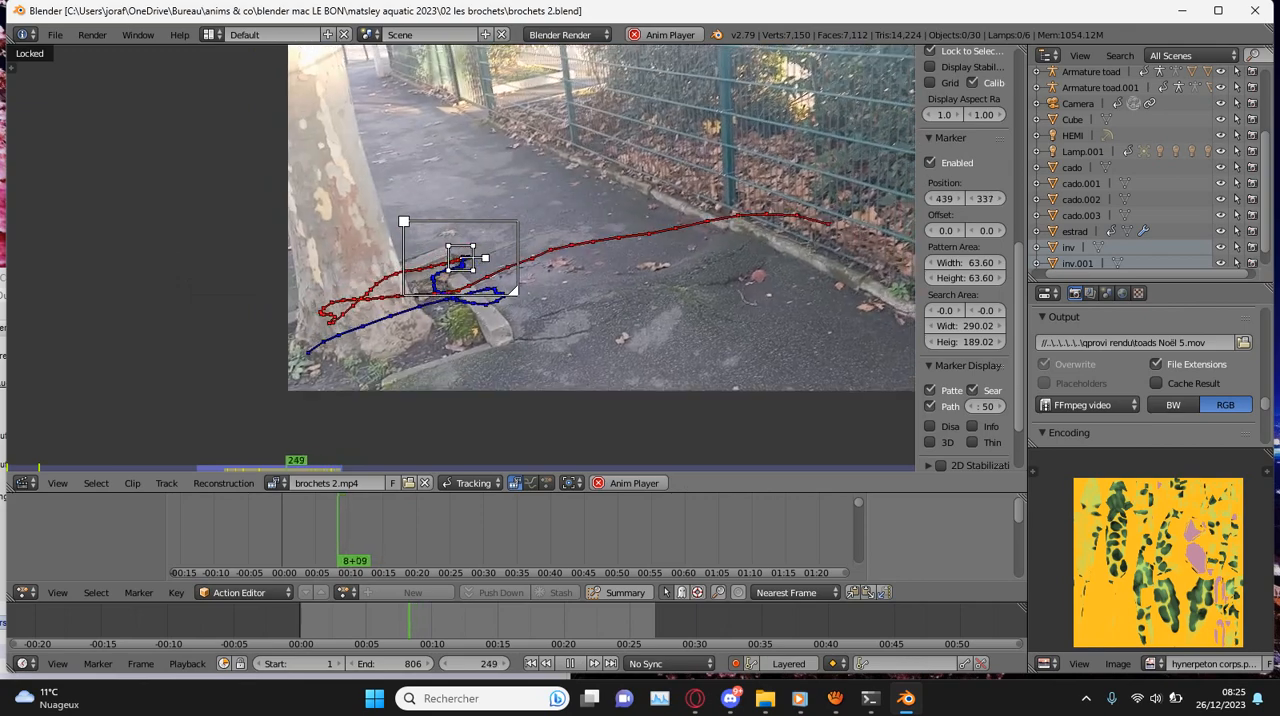
key("alt+a")
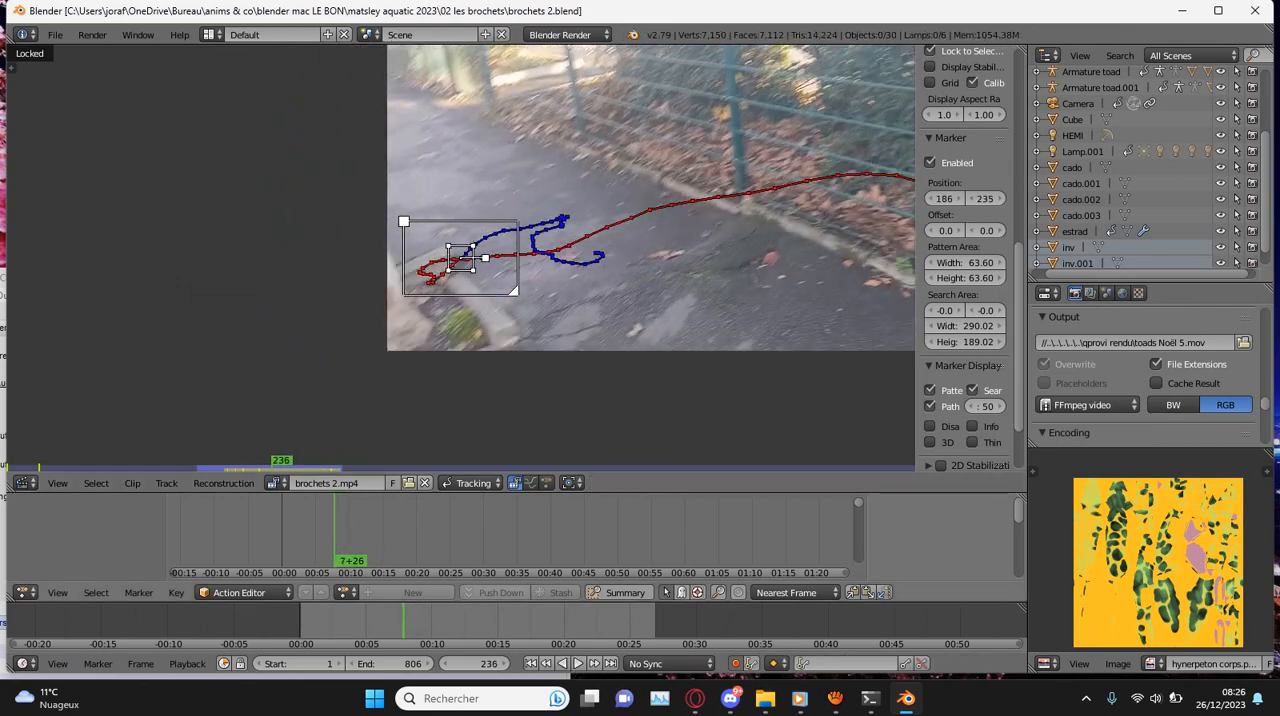
left_click(368, 621)
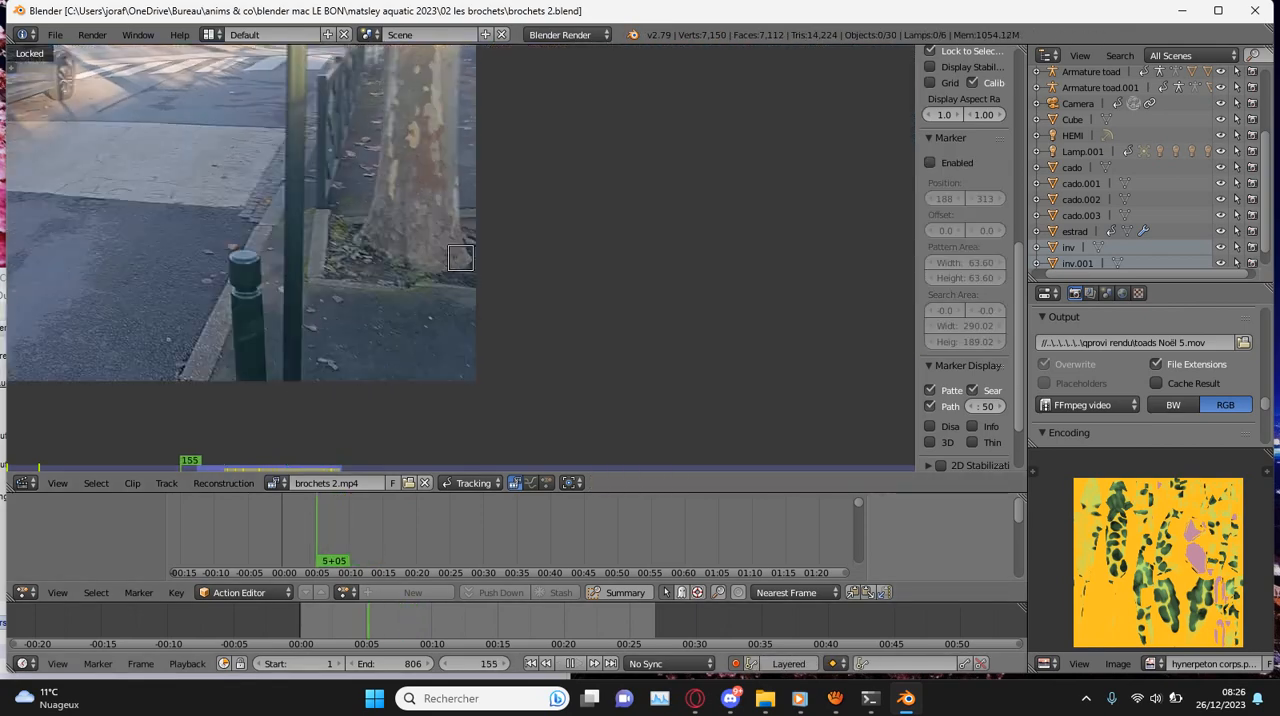
left_click_drag(428, 621, 430, 621)
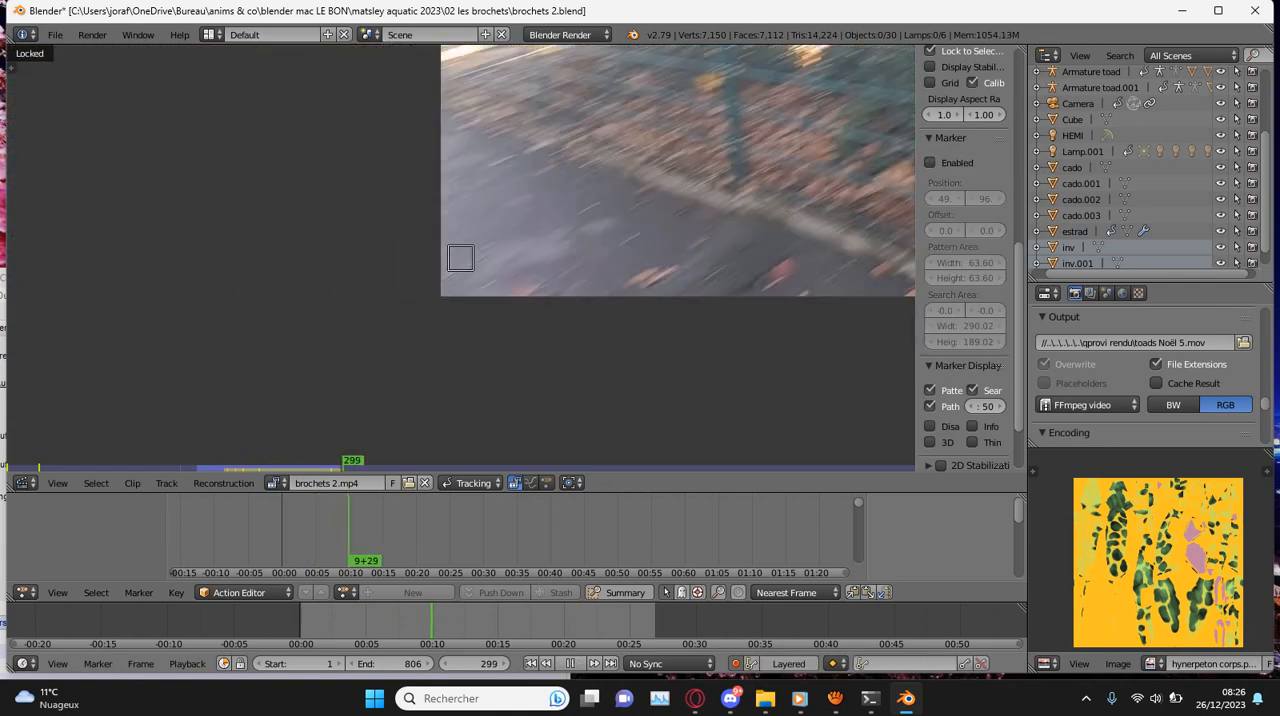
key("alt+a")
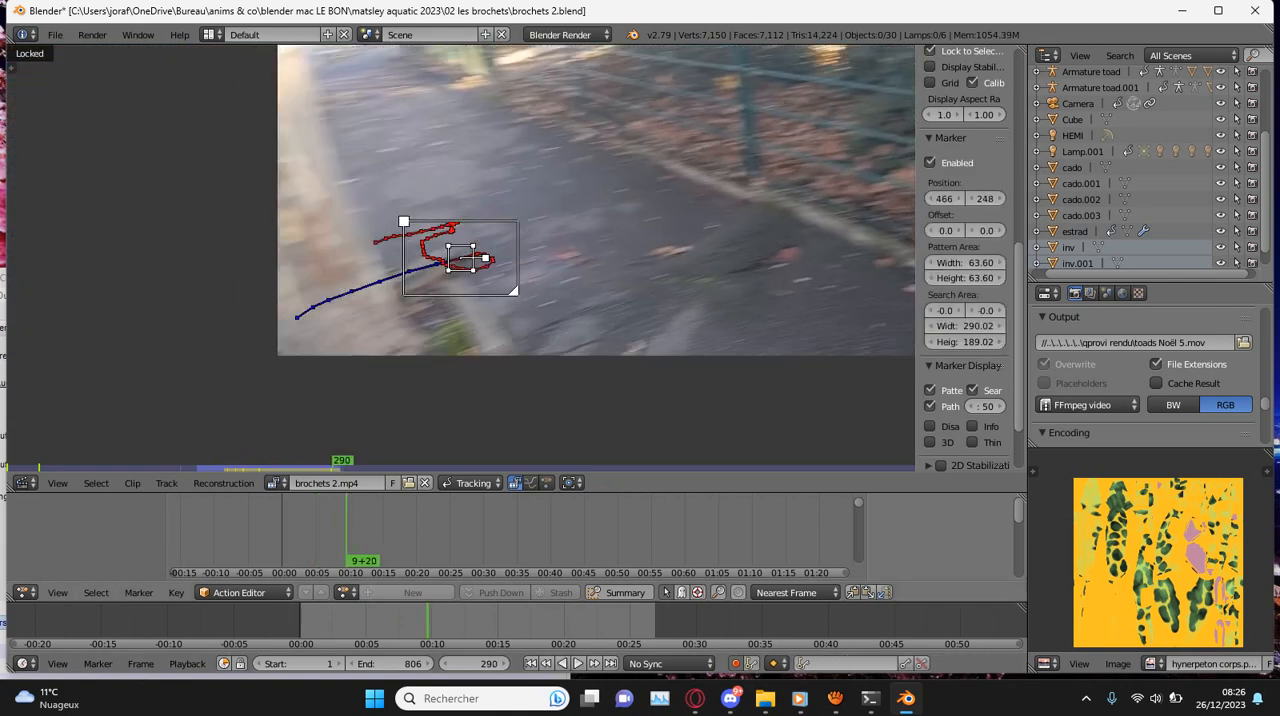
key("shift+alt+a")
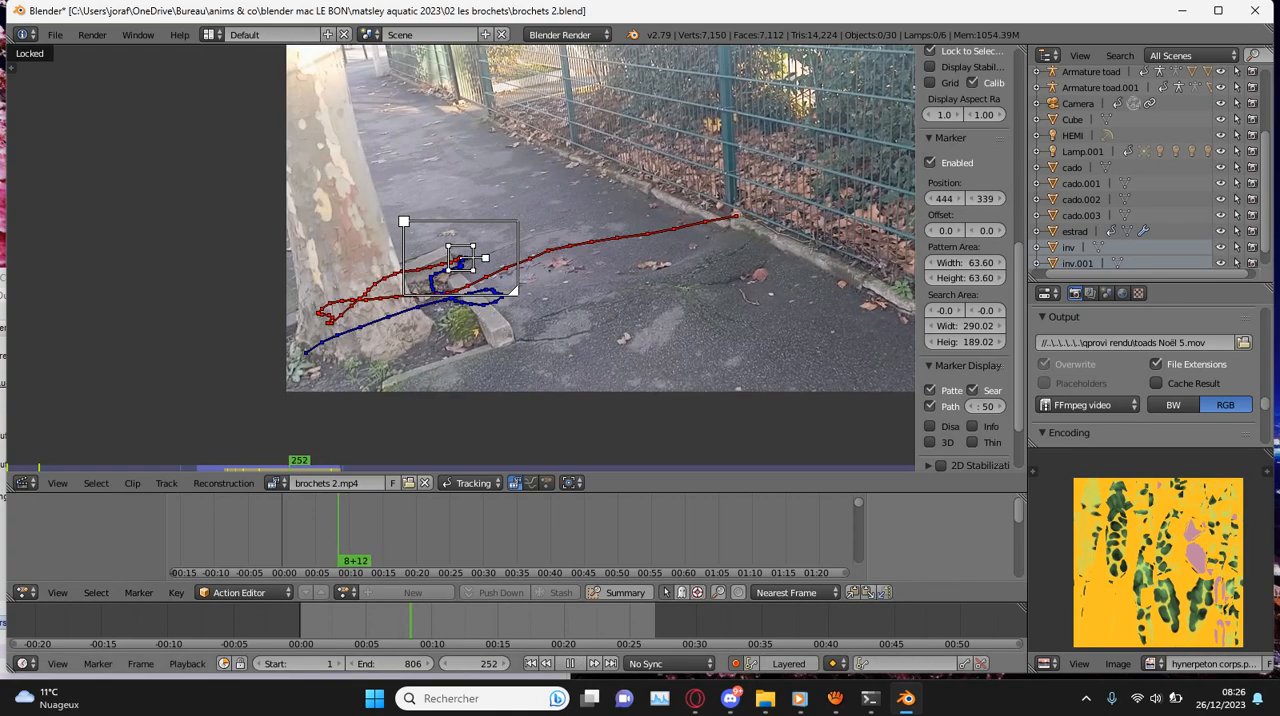
key("alt+a")
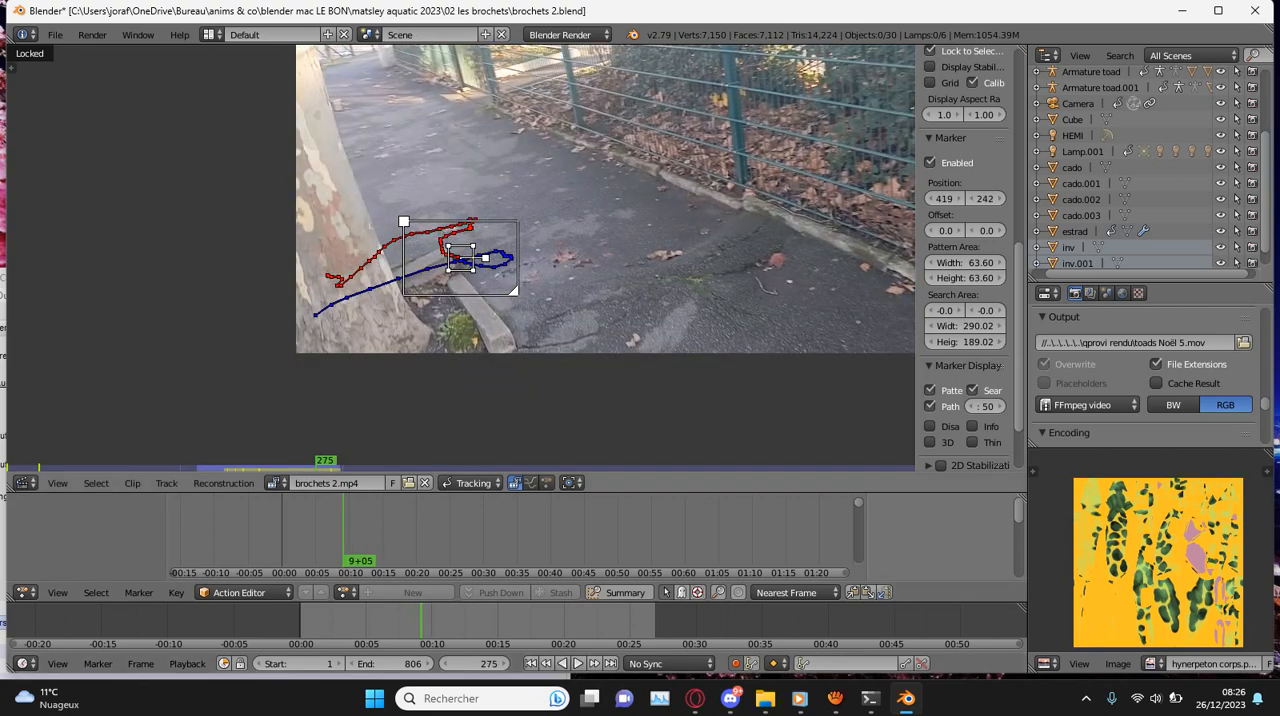
- Place a marker at the fence post's foot at frame 275, scaled to a 45.05 pattern area with a 209.31 by 148.31 search area
scroll(480, 250, "up", 5)
key("s")
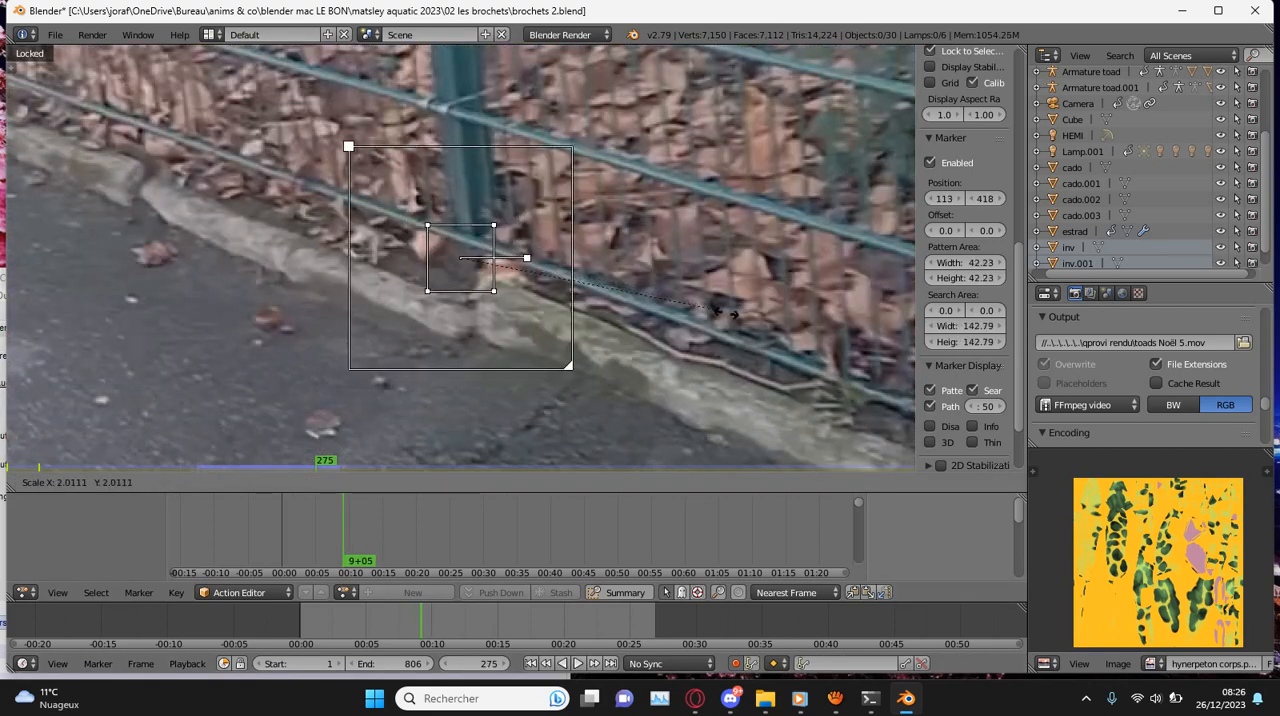
left_click(757, 291)
key("g")
left_click(777, 307)
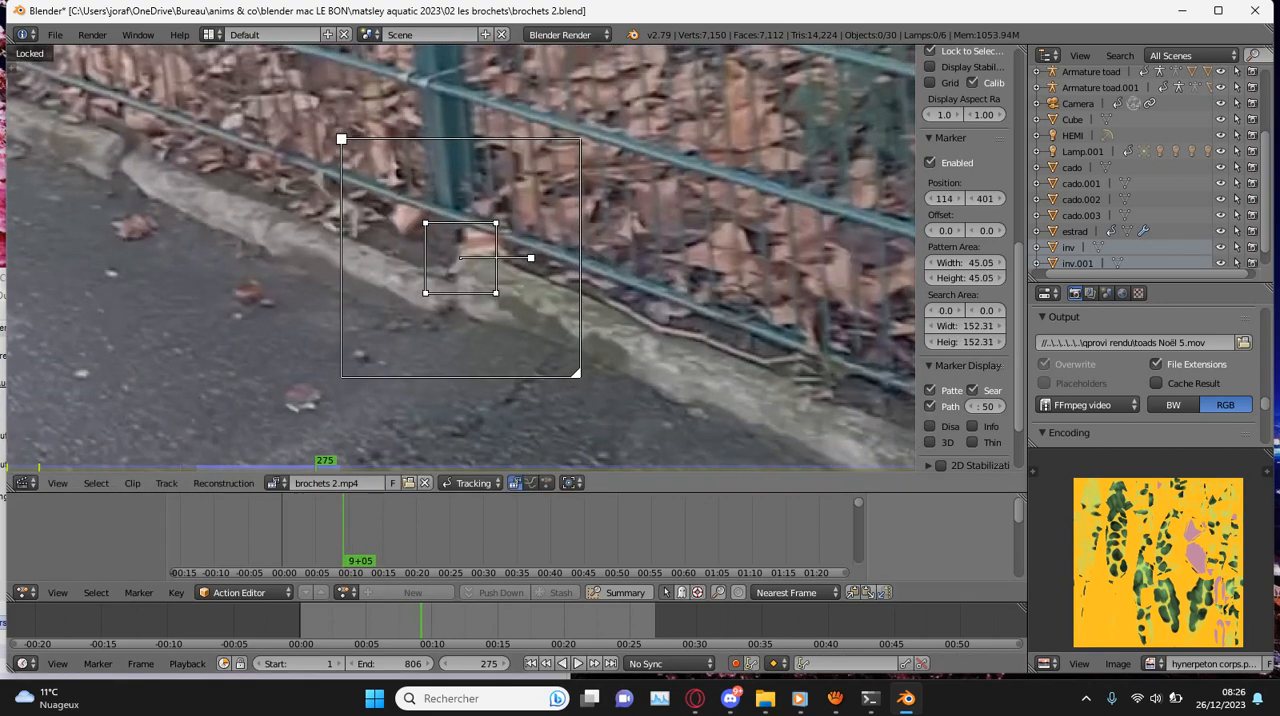
scroll(460, 258, "down", 2)
left_click_drag(965, 342, 981, 326)
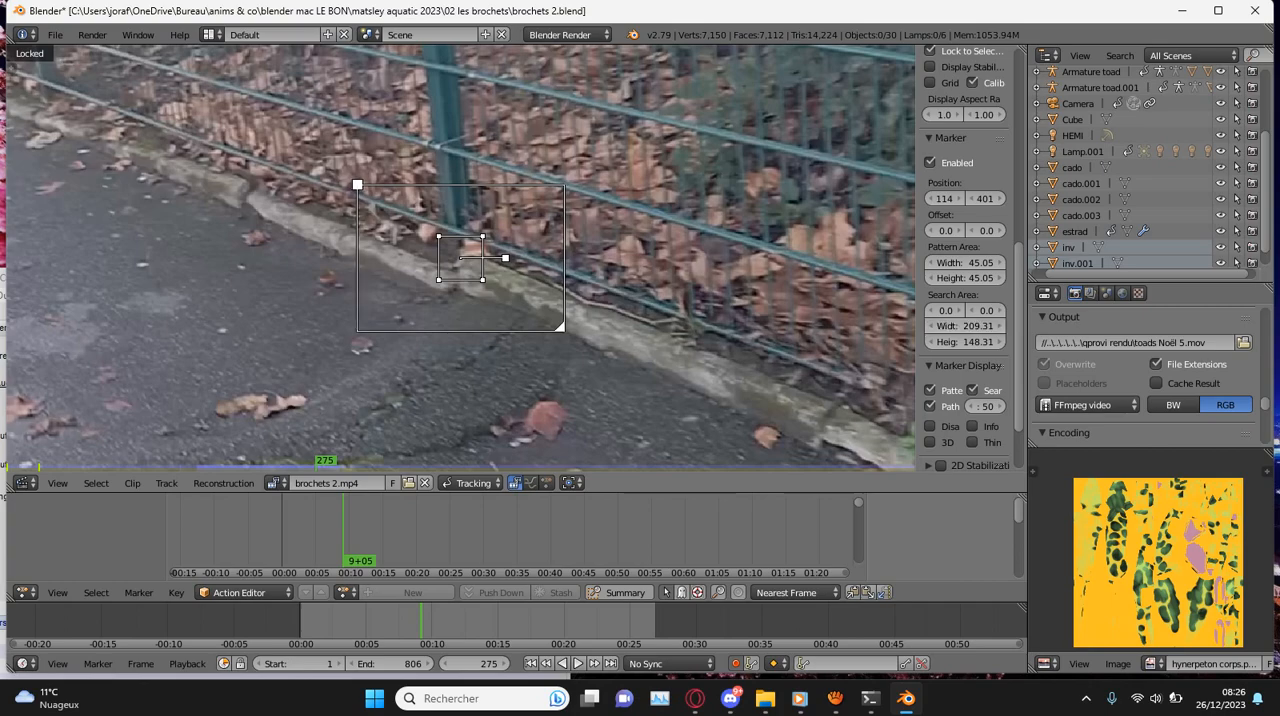
- Track the fence post marker backward to frame 203, correcting its position at frames 212 and 206
key("ctrl+shift+t")
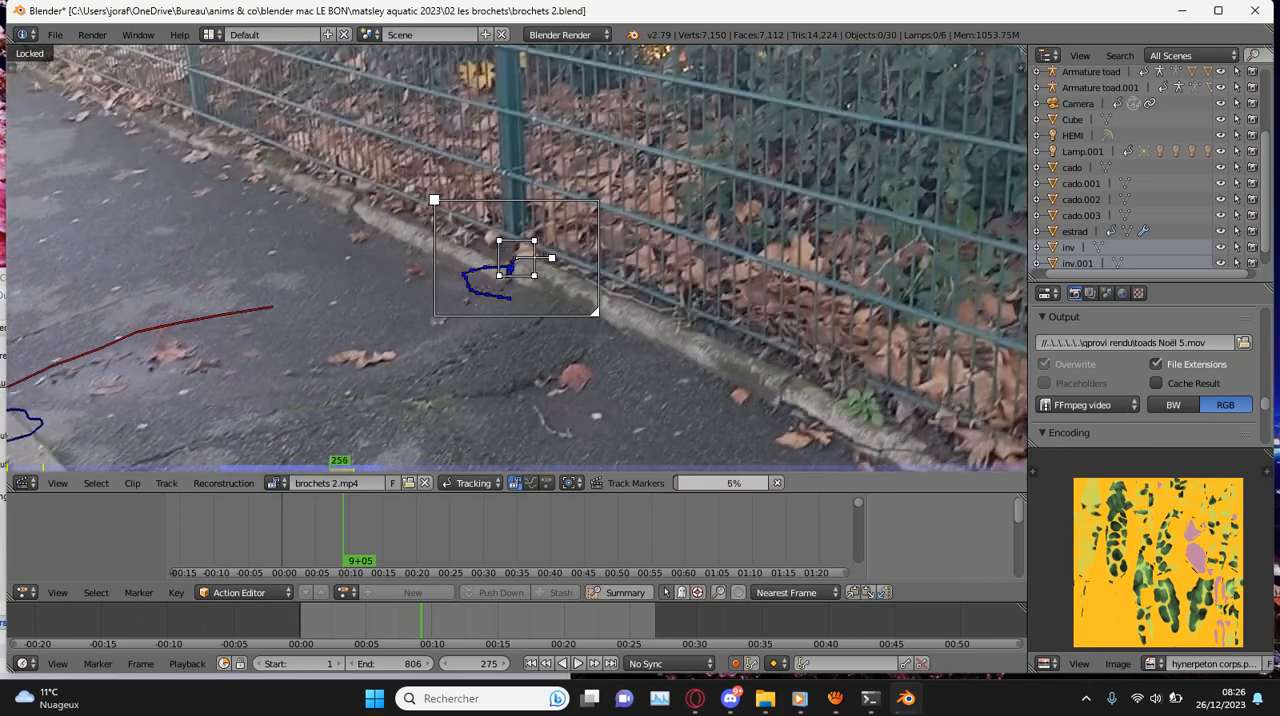
scroll(516, 258, "down", 4)
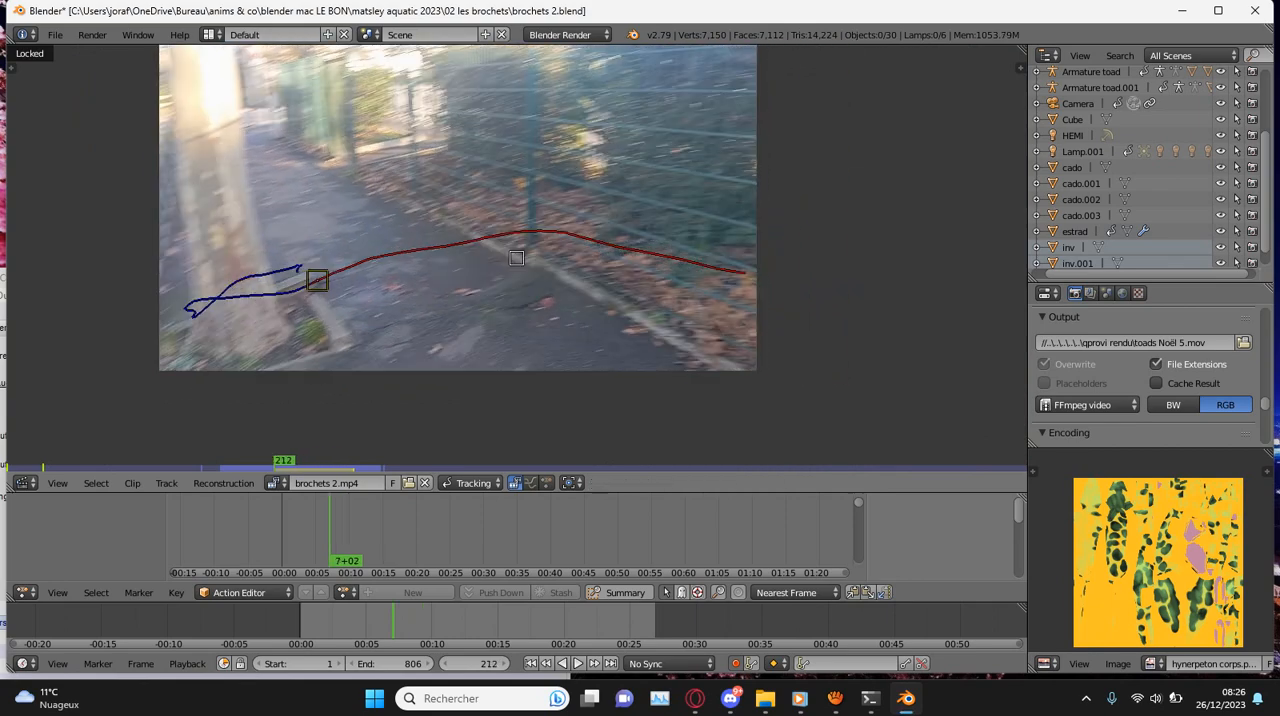
scroll(516, 258, "up", 5)
key("g")
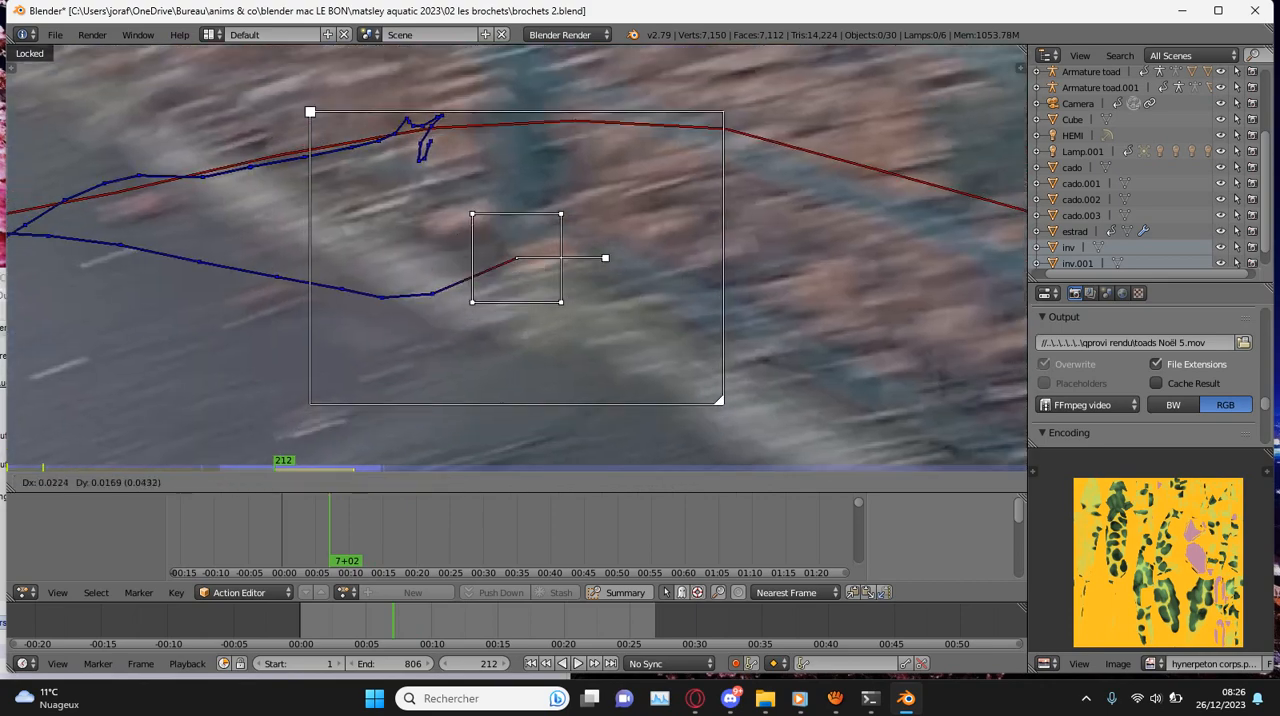
key("Return")
key("ctrl+shift+t")
scroll(516, 258, "down", 4)
key("g")
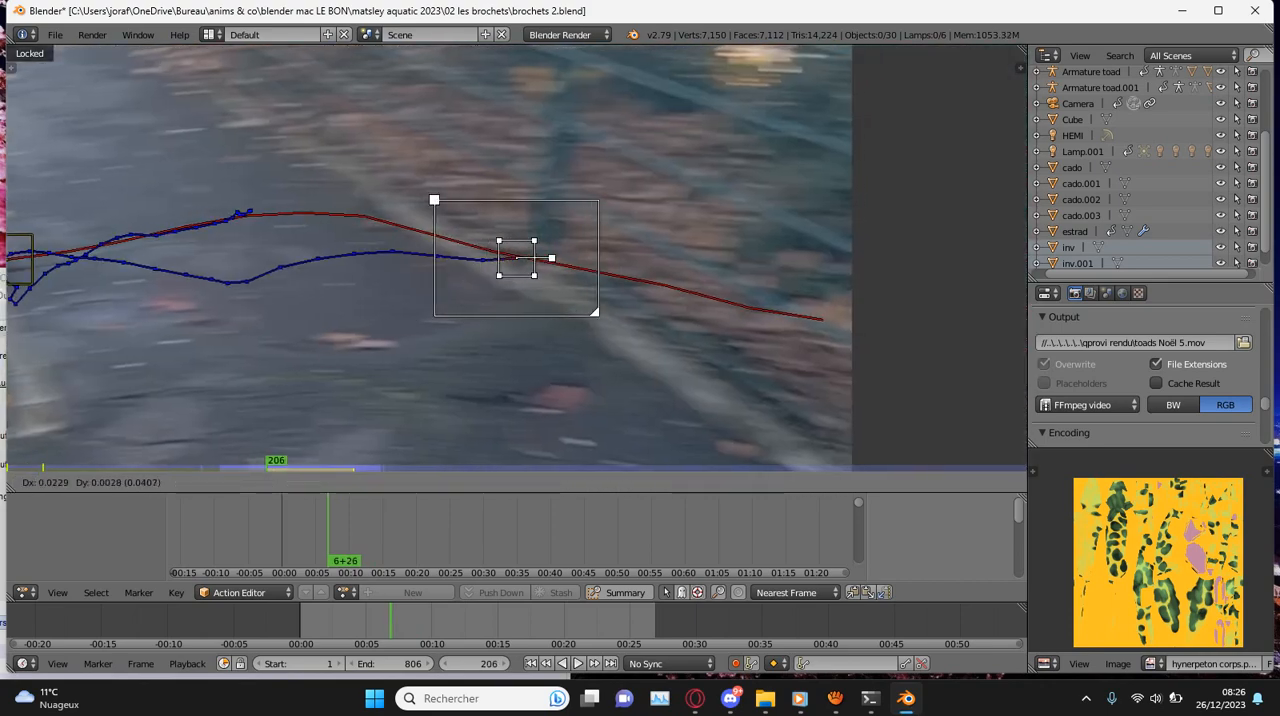
key("Return")
key("ctrl+shift+t")
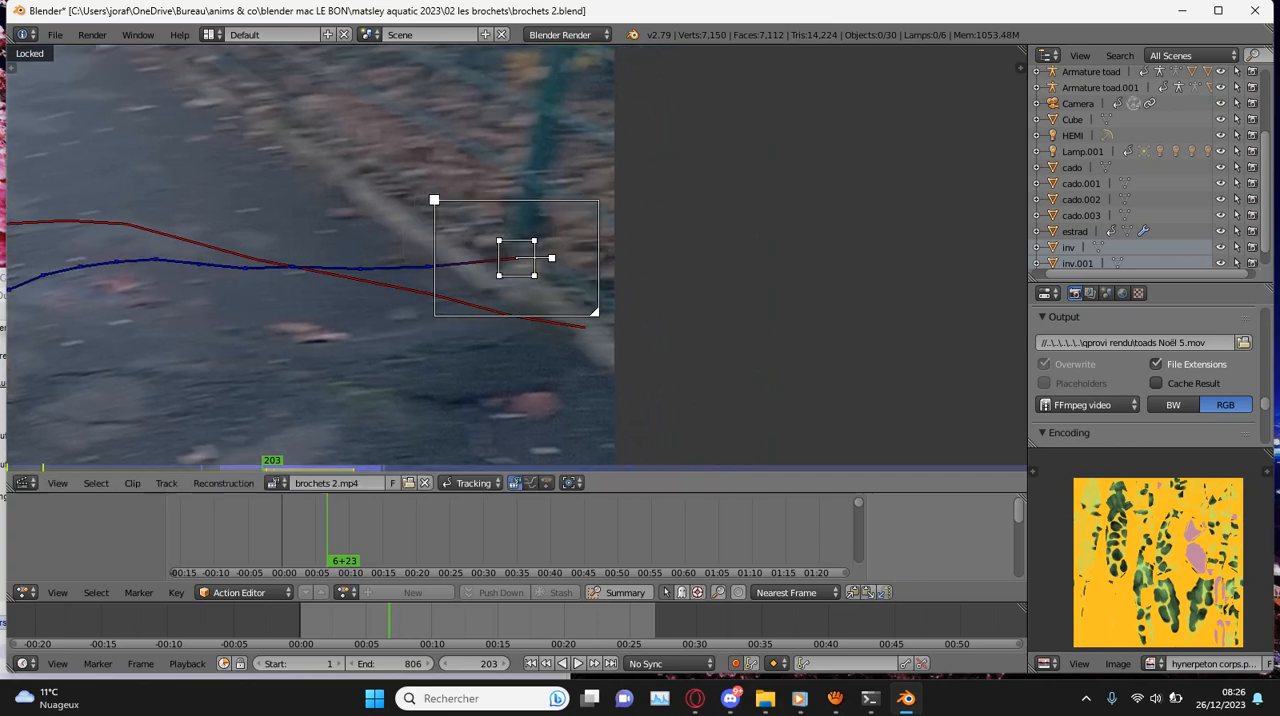
- Play forward to frame 274, adjust the fence post marker's position there, and track it forward to frame 291
key("alt+a")
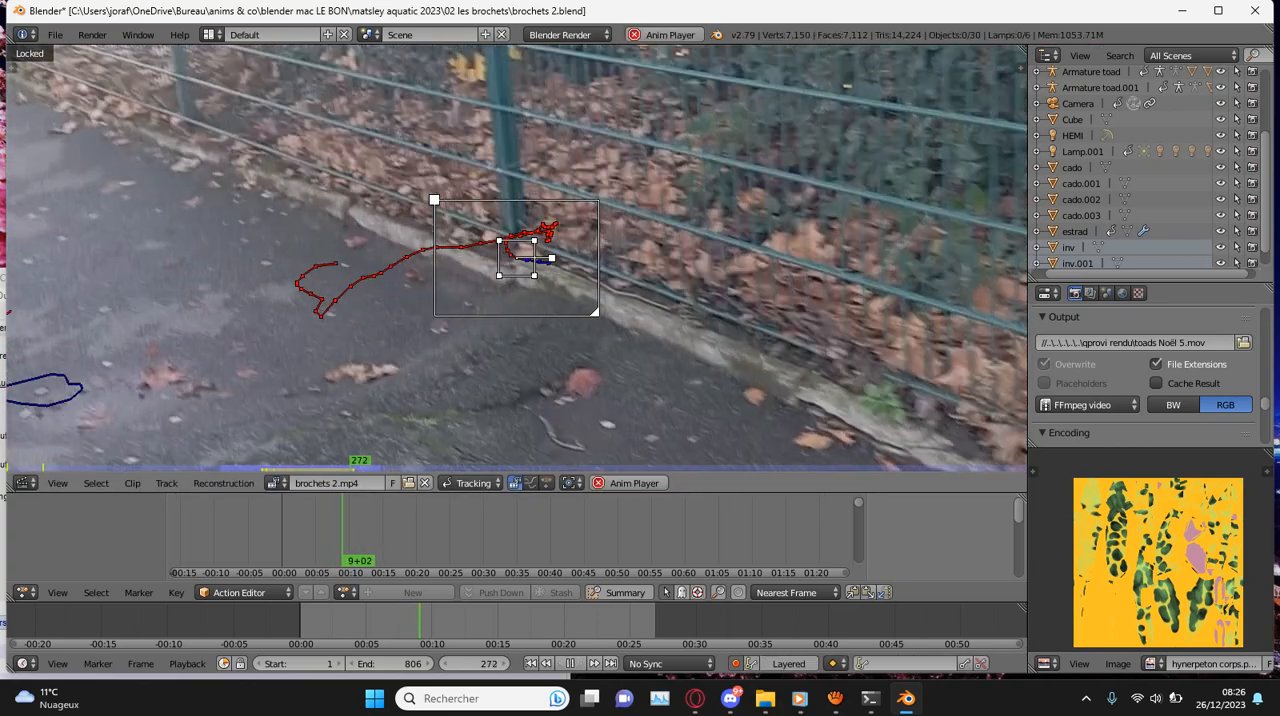
key("alt+a")
scroll(517, 258, "up", 4)
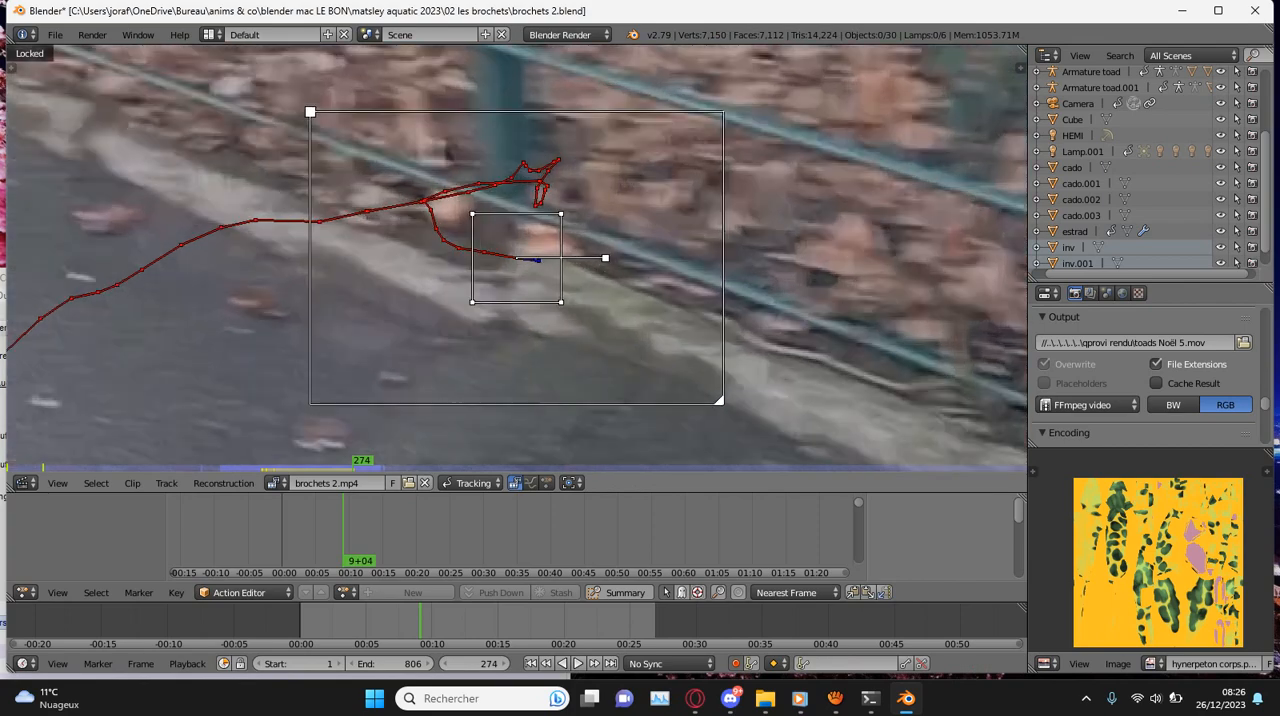
key("g")
key("Return")
key("ctrl+t")
- Correct the fence post marker's position at frames 291 and 297, continuing the forward tracking to frame 304
key("g")
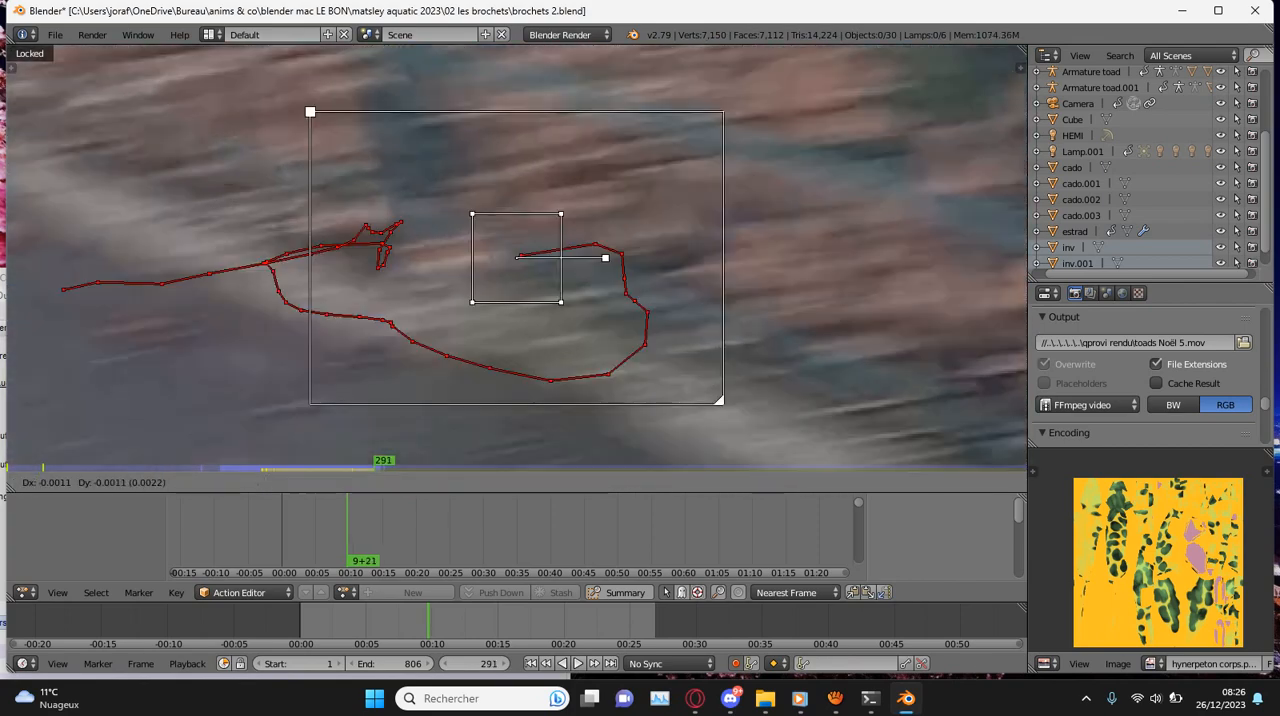
key("Return")
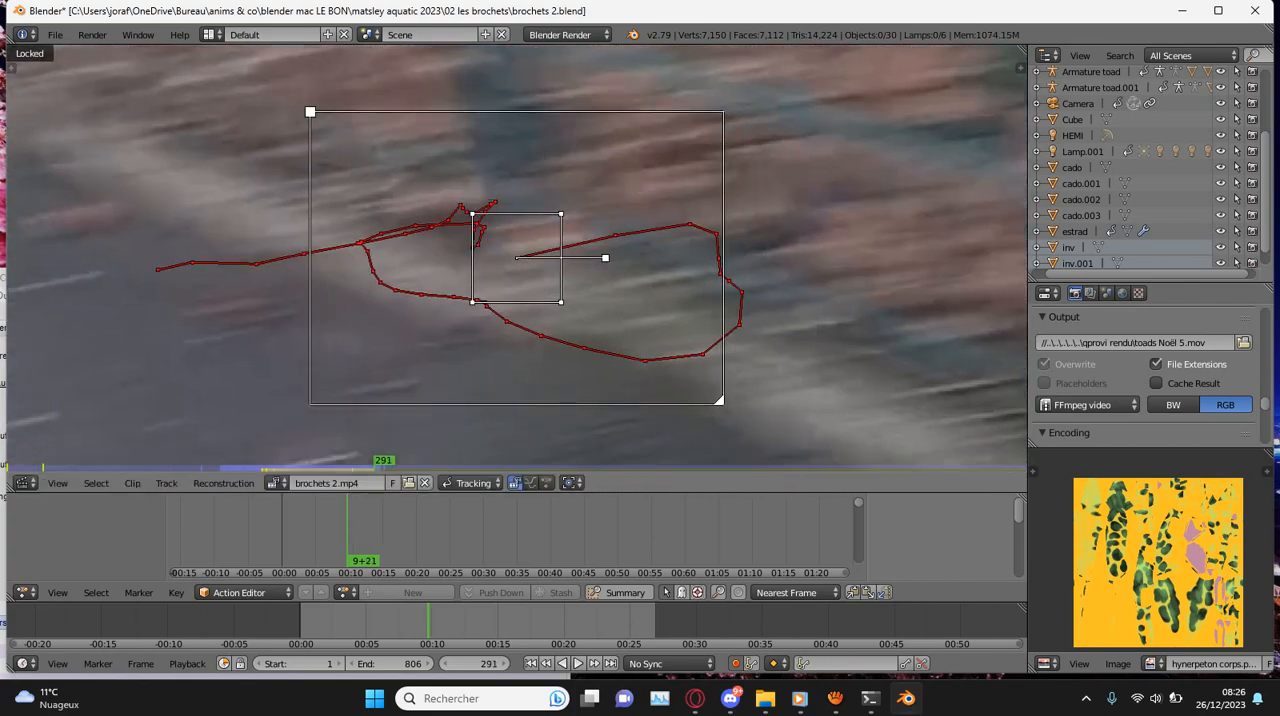
key("ctrl+t")
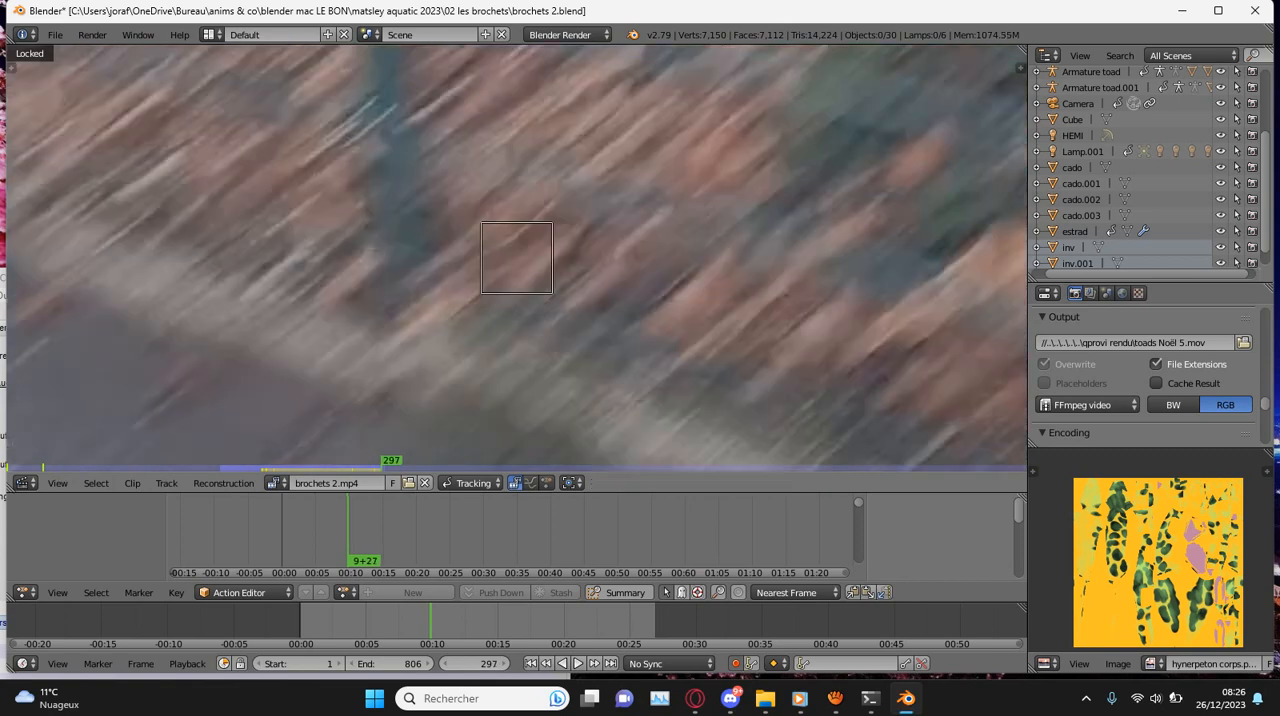
key("g")
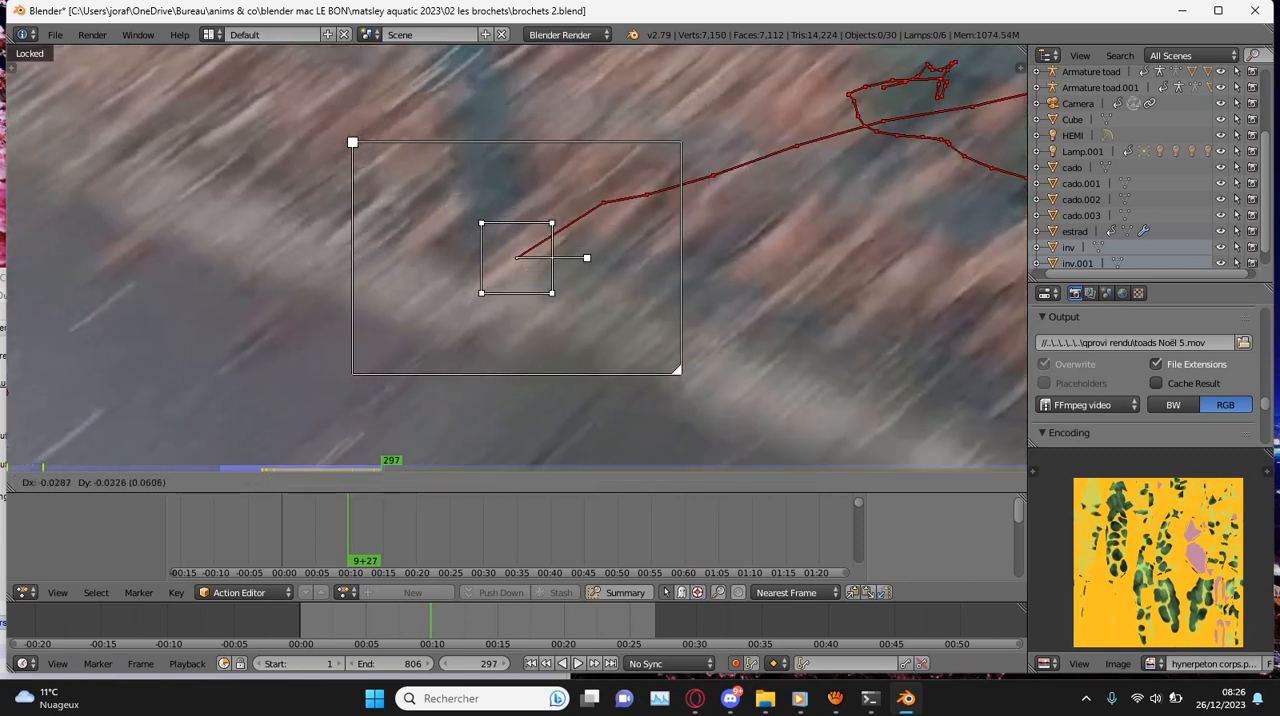
key("Return")
key("ctrl+t")
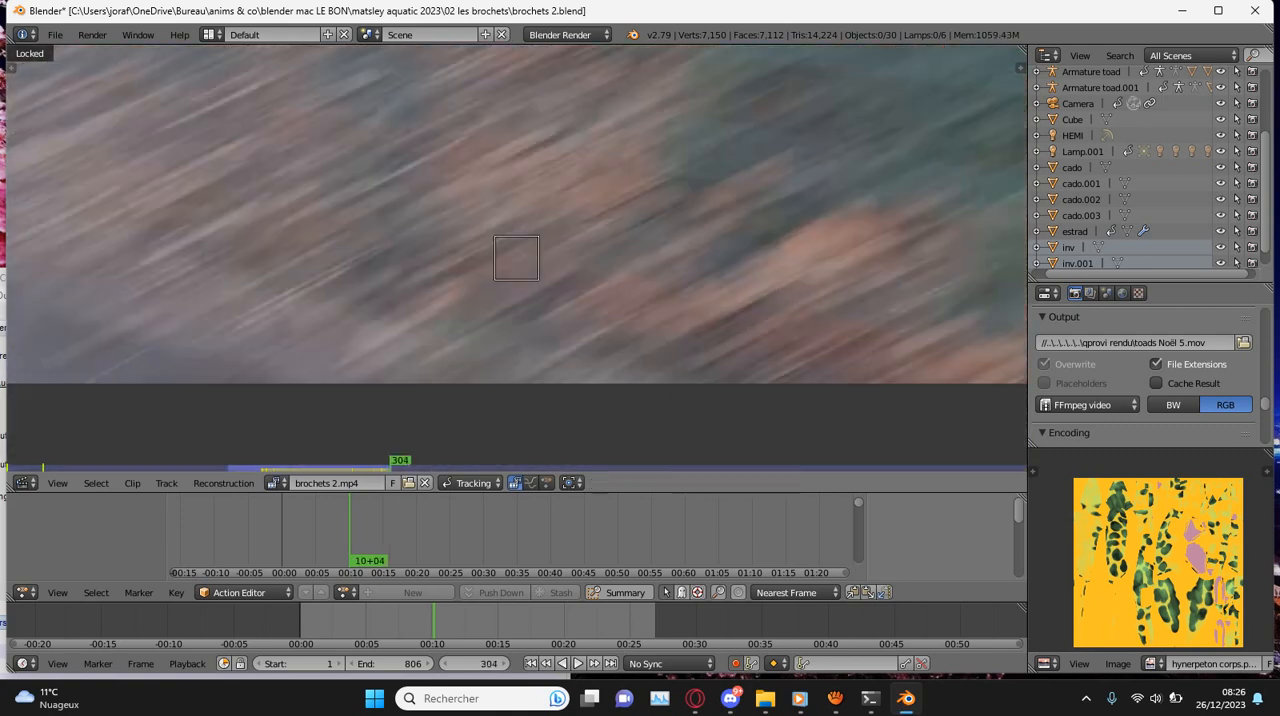
- Save the project over brochets 2.blend
key("ctrl+s")
key("Return")
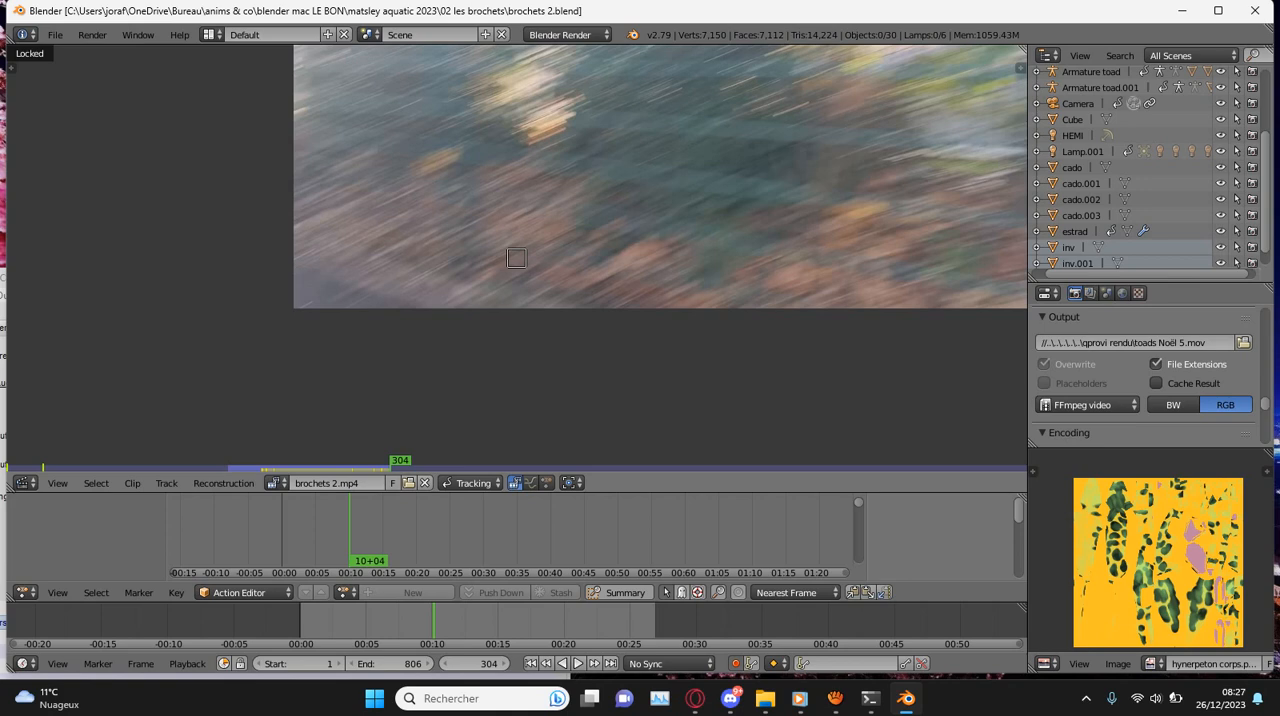
scroll(462, 156, "down", 3)
key("ctrl+s")
key("Return")
- Play the clip in both directions to review the fence post marker's track, stopping at frame 255
key("alt+shift+a")
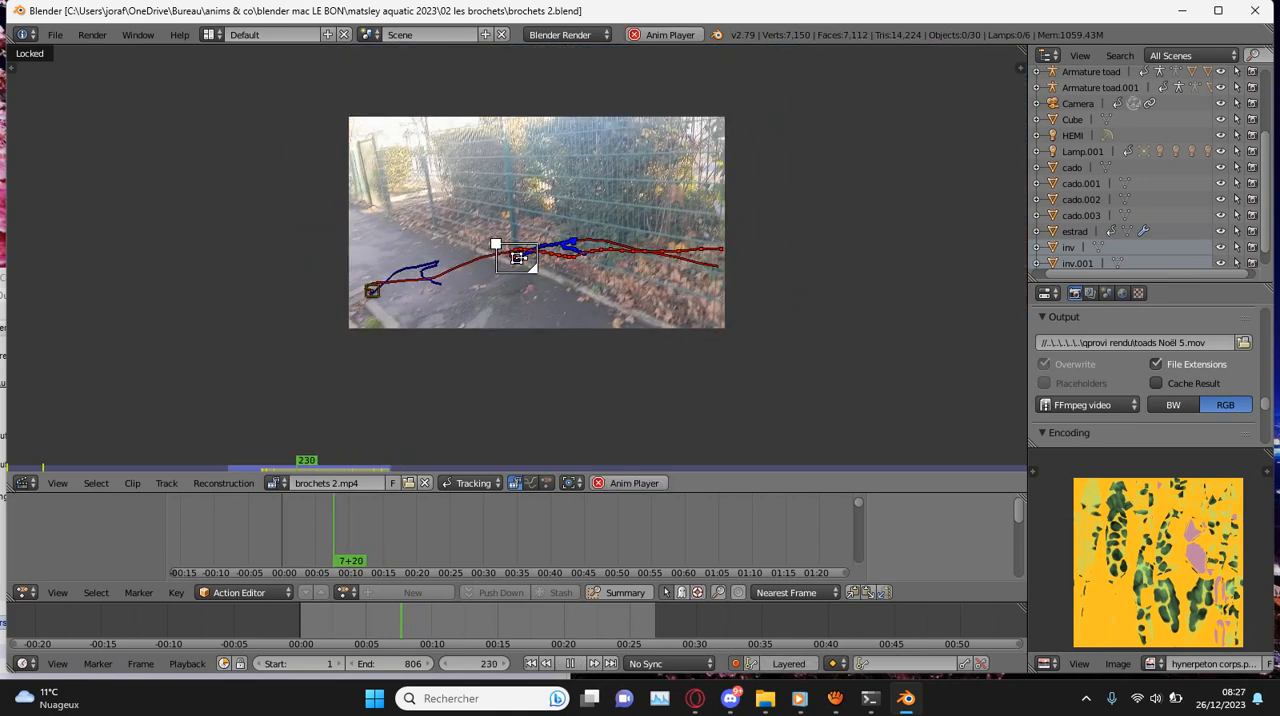
key("alt+a")
key("alt+a")
key("alt+a")
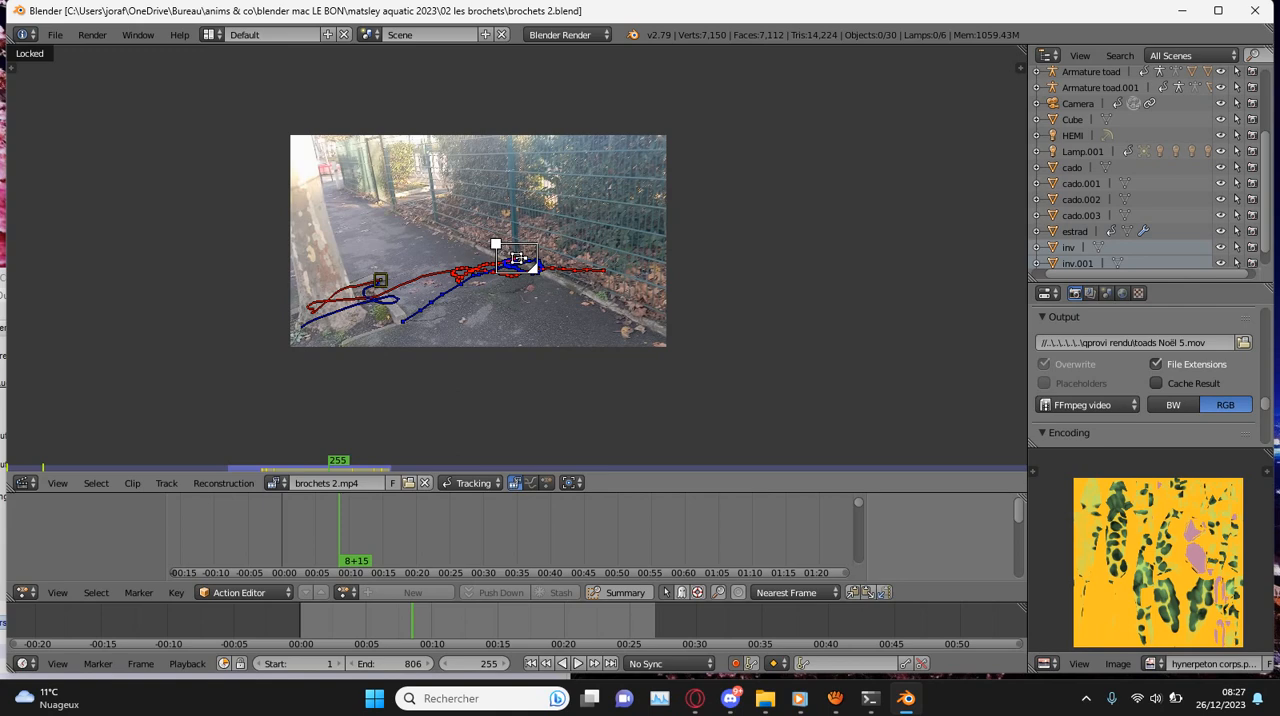
scroll(517, 258, "up", 4)
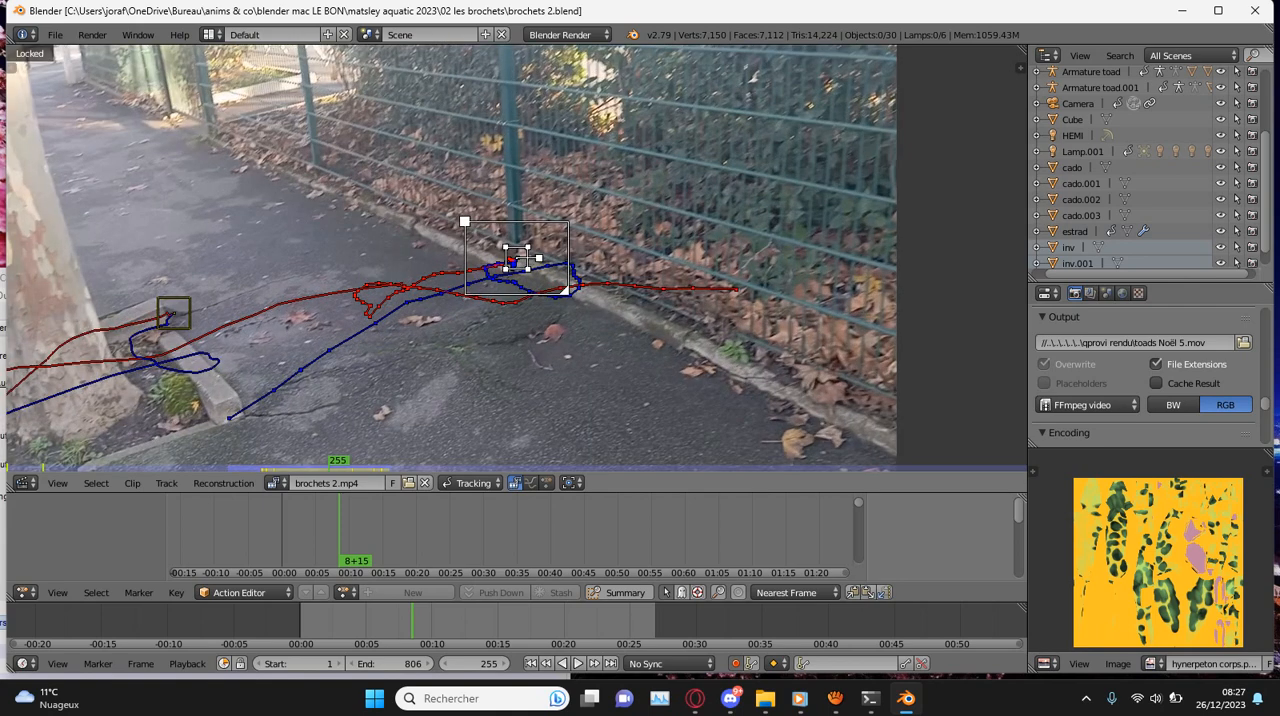
- Save over brochets 2.blend again with the clip at frame 255
key("ctrl+s")
key("Return")
scroll(515, 258, "up", 2)
key("ctrl+s")
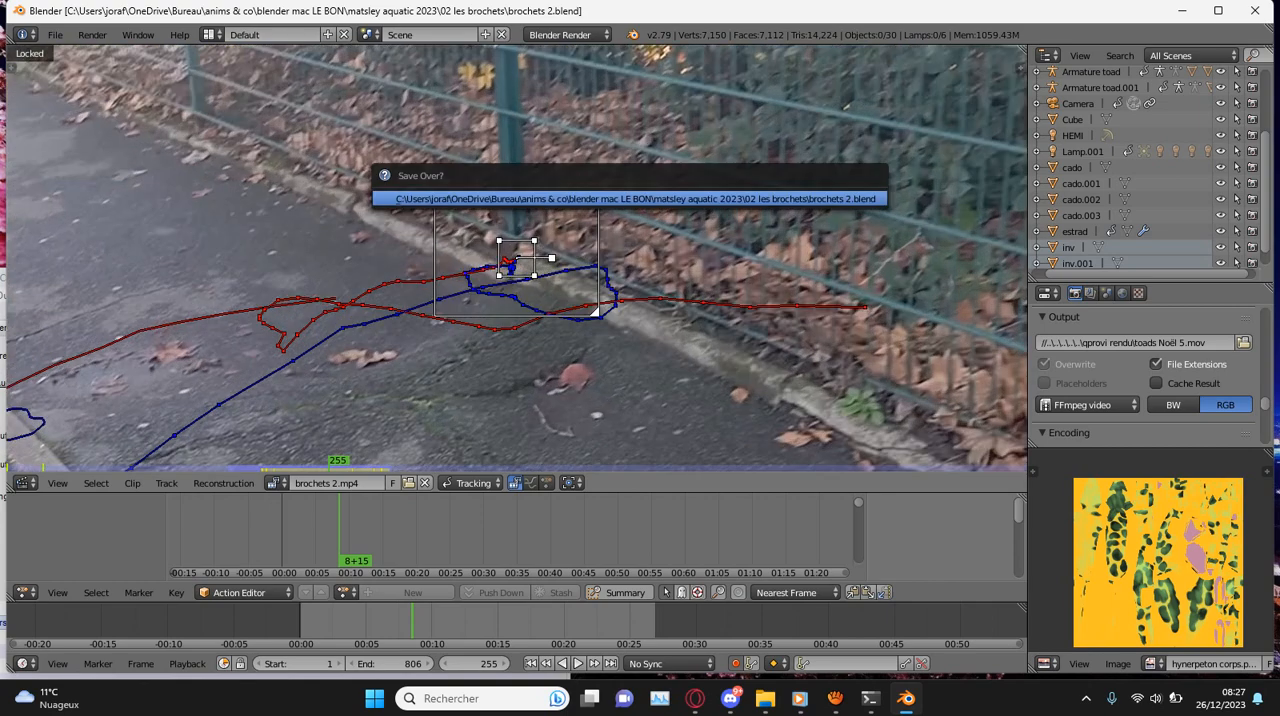
key("Return")
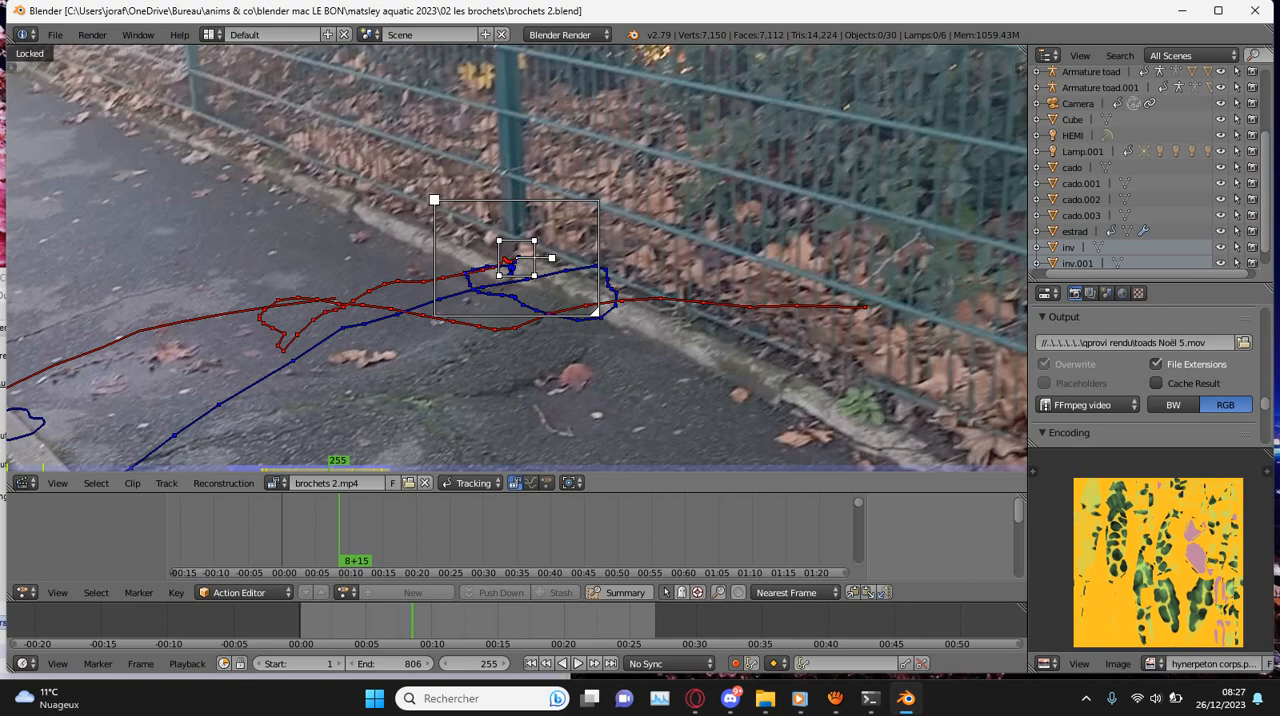
- Inspect the fence post and border corner tracks at frame 255, playing the clip backward and stopping at frame 239
scroll(515, 258, "down", 2)
scroll(515, 258, "up", 3)
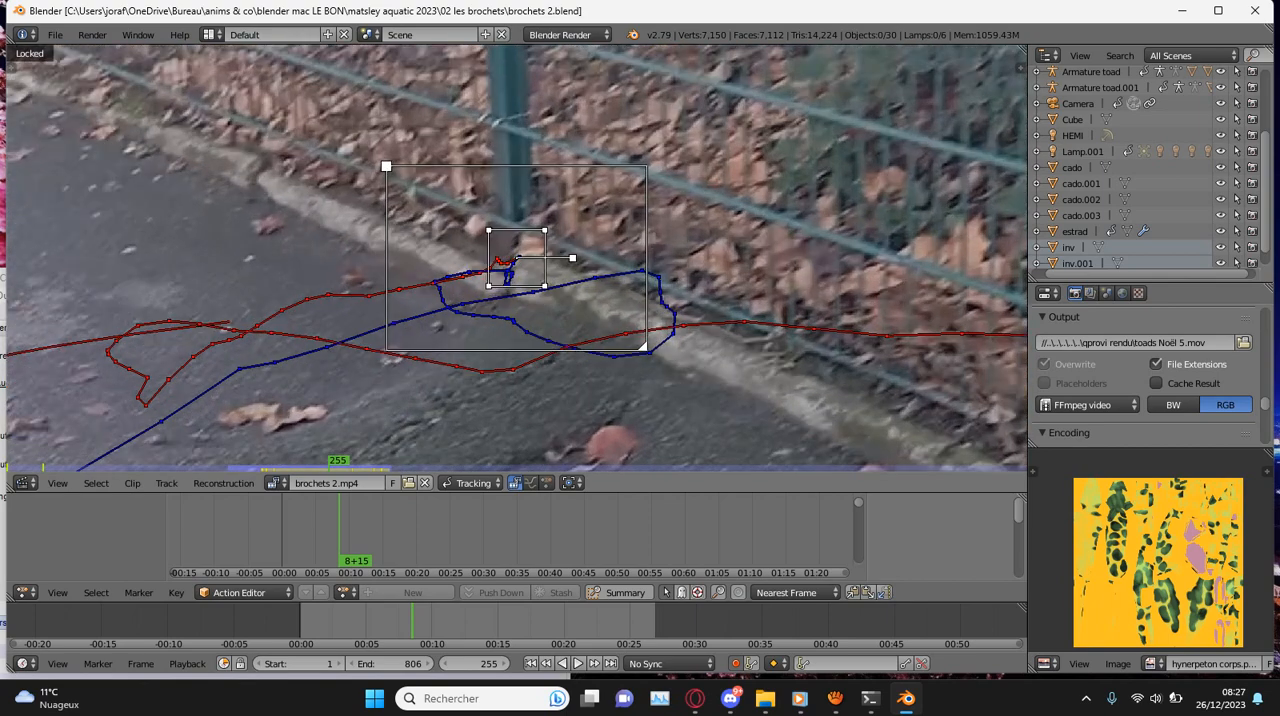
scroll(533, 250, "down", 4)
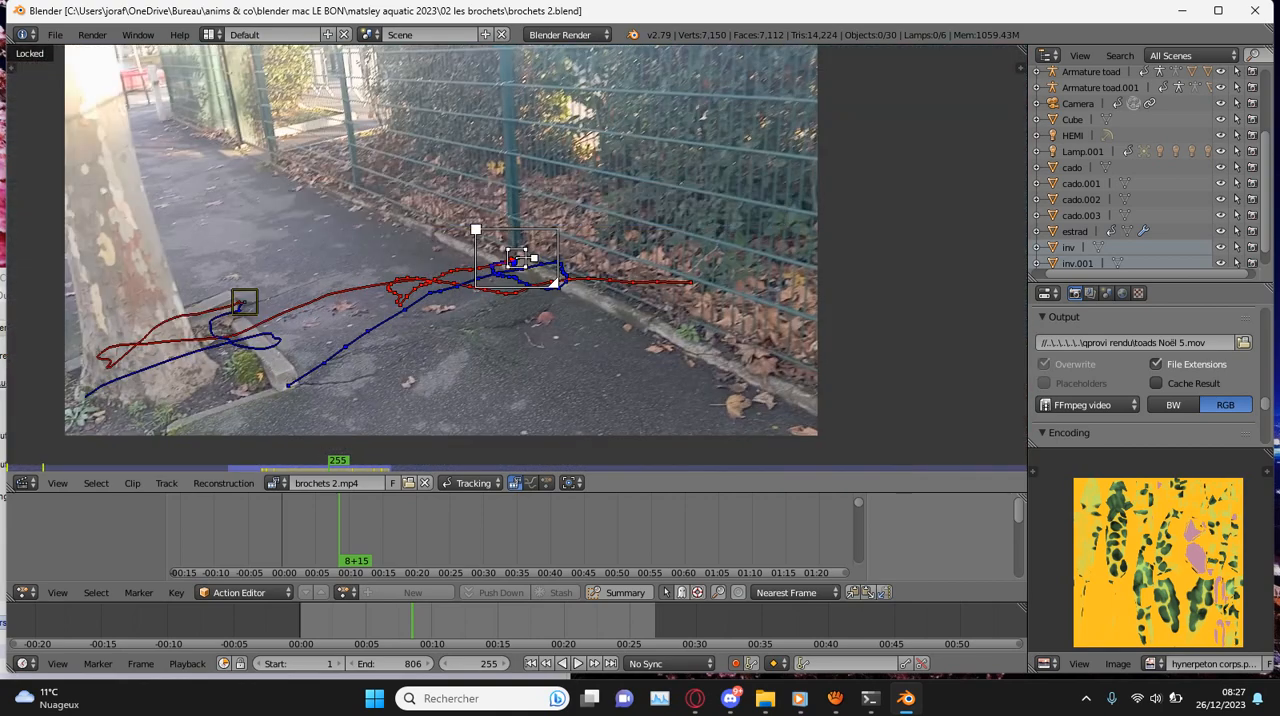
key("shift+alt+a")
key("alt+a")
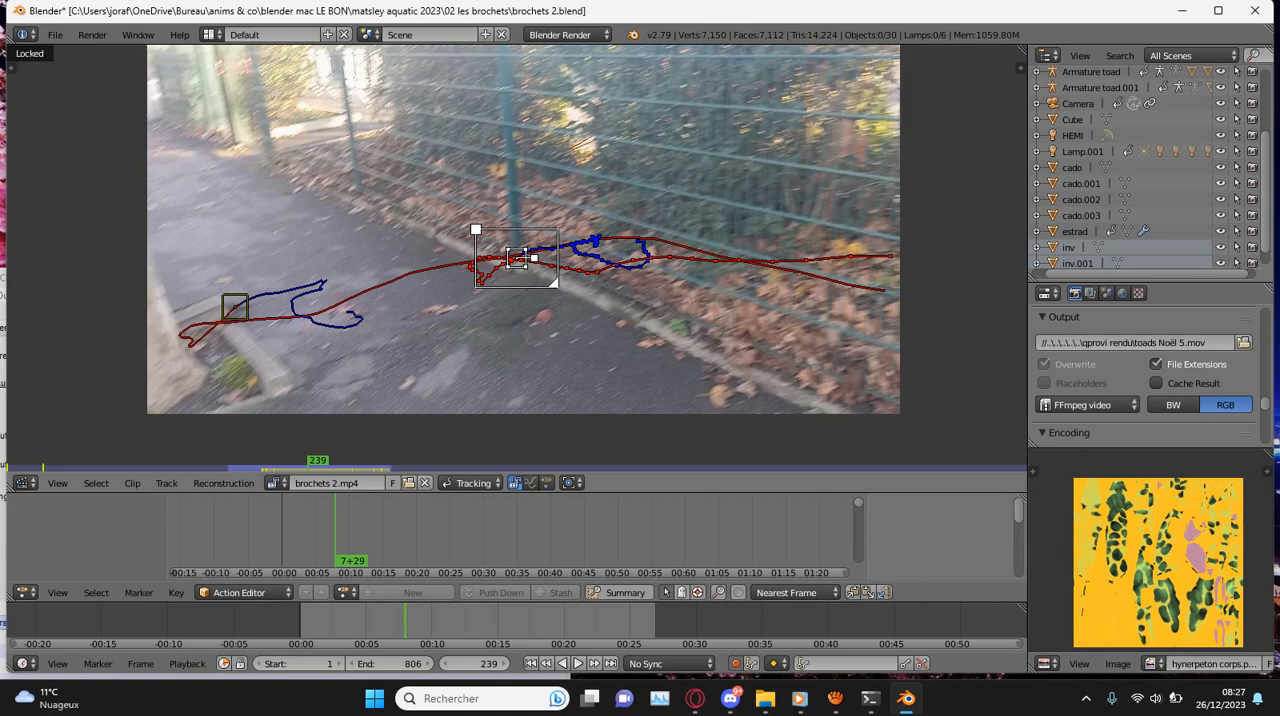
- Play the clip forward to frame 255 to check the border corner and fence post tracks, and save over brochets 2.blend
key("alt+a")
key("alt+a")
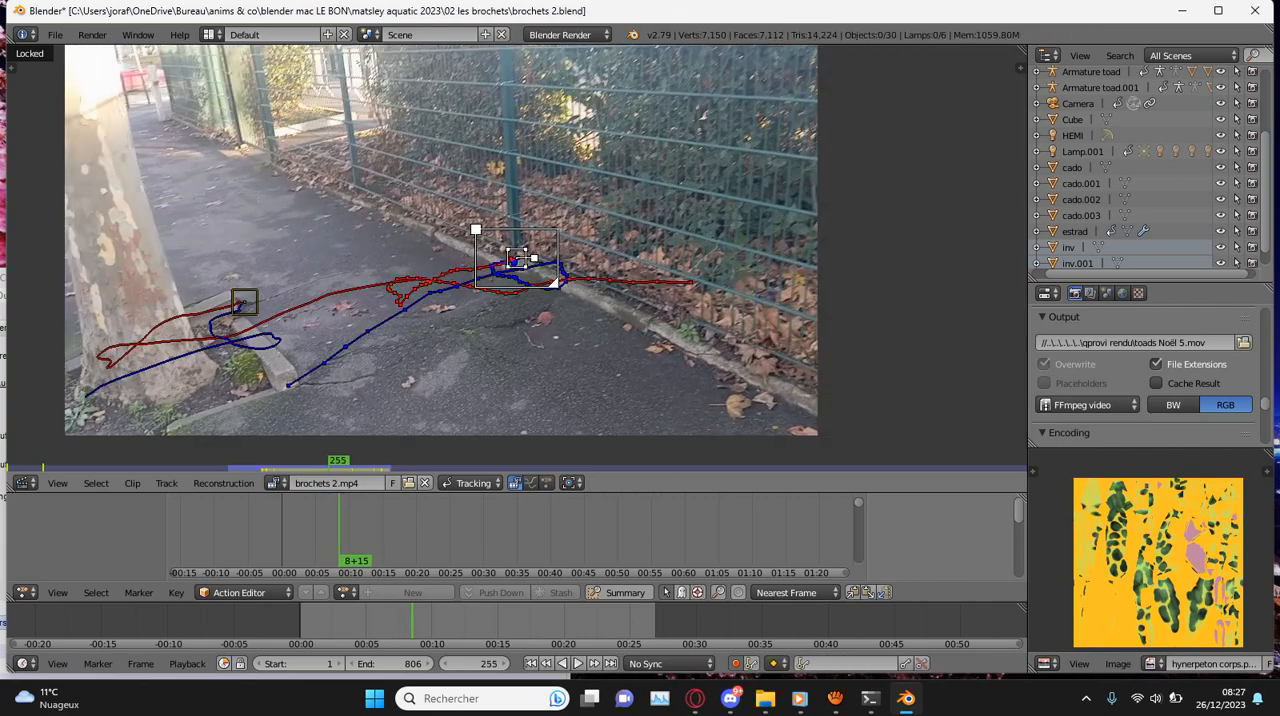
key("ctrl+s")
key("Return")
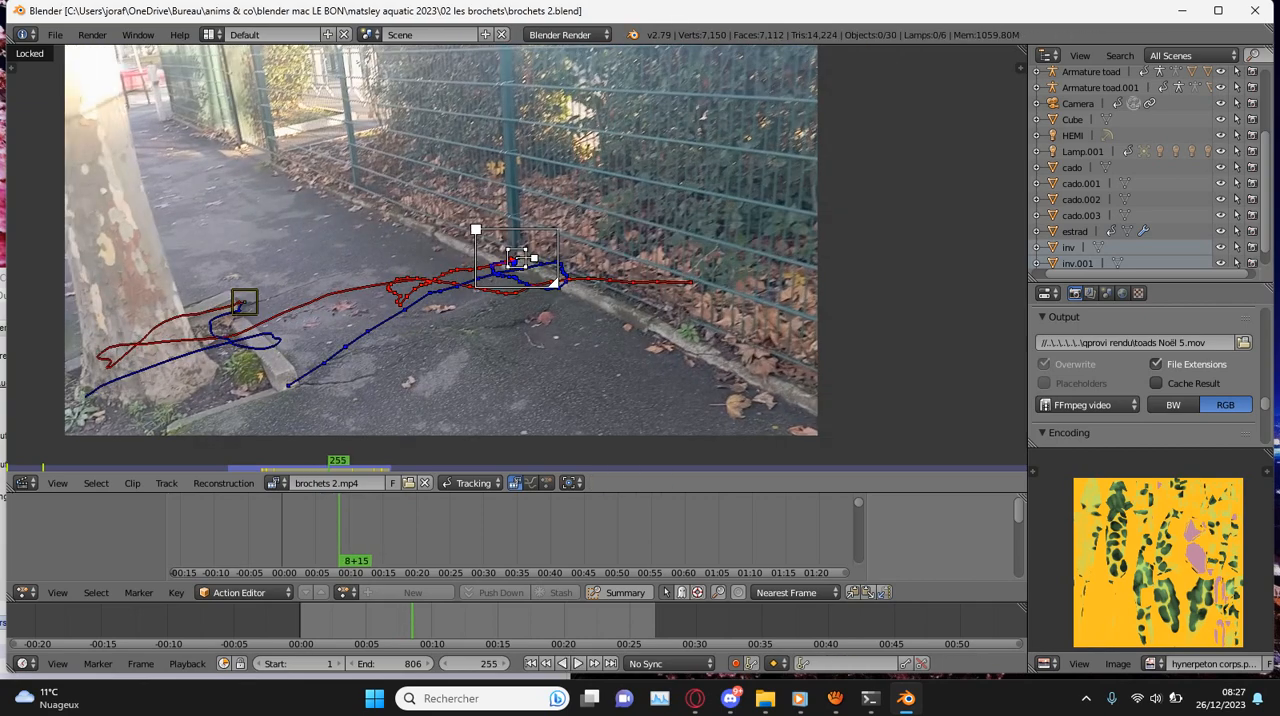
scroll(517, 258, "up", 3)
scroll(517, 258, "down", 2)
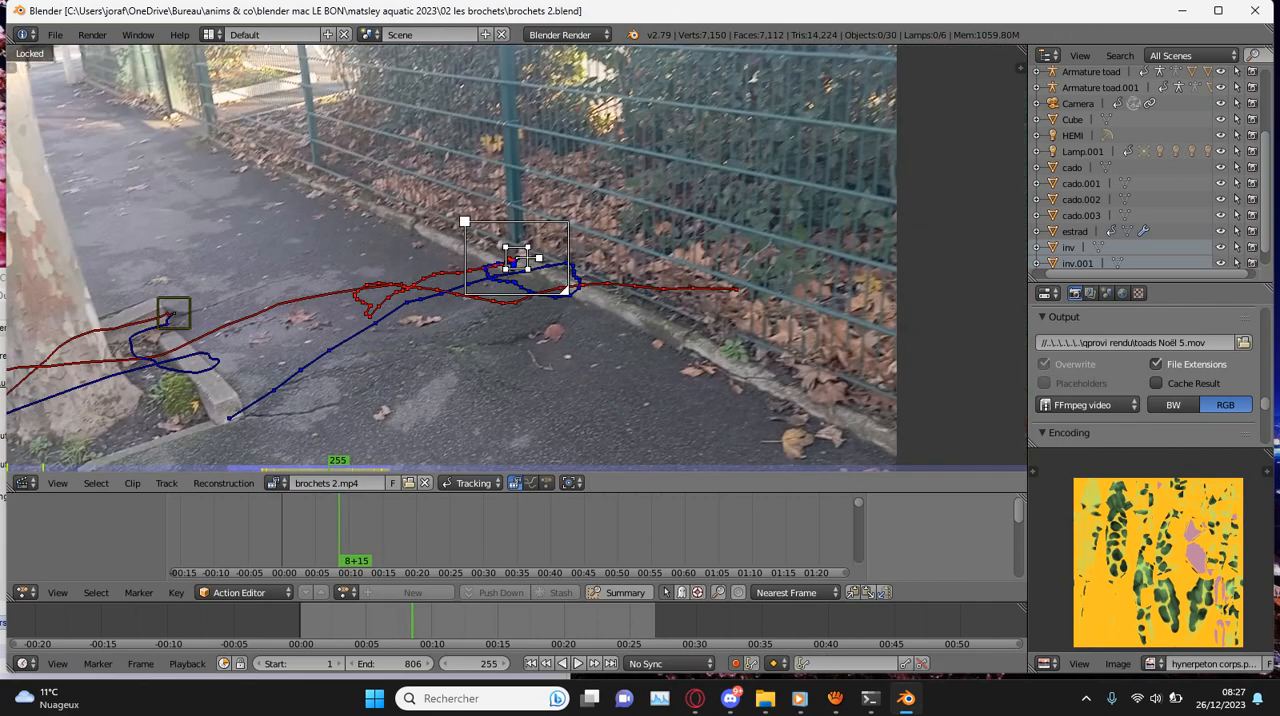
key("ctrl+s")
key("Return")
- Review the clip around frames 192 to 215, playing it in both directions and stopping at frame 209
scroll(517, 258, "down", 1)
left_click(385, 620)
key("alt+a")
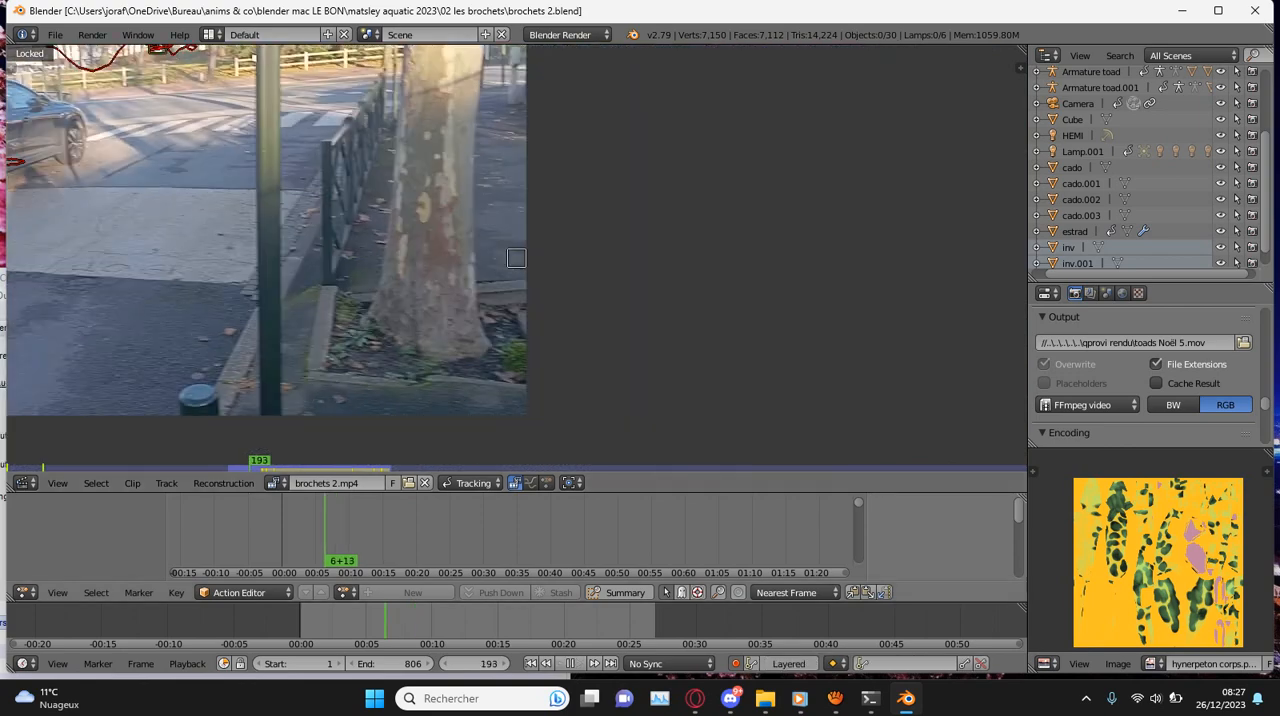
left_click_drag(385, 620, 299, 620)
scroll(516, 258, "down", 2)
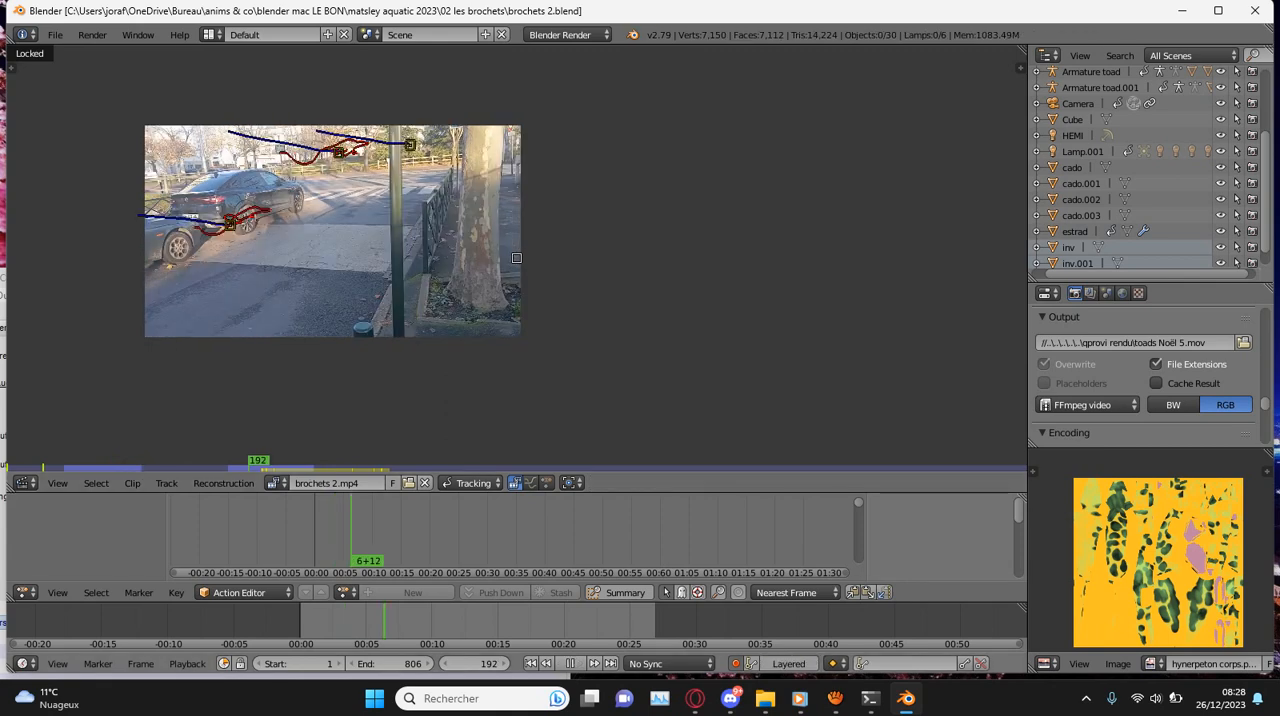
key("Escape")
key("shift+alt+a")
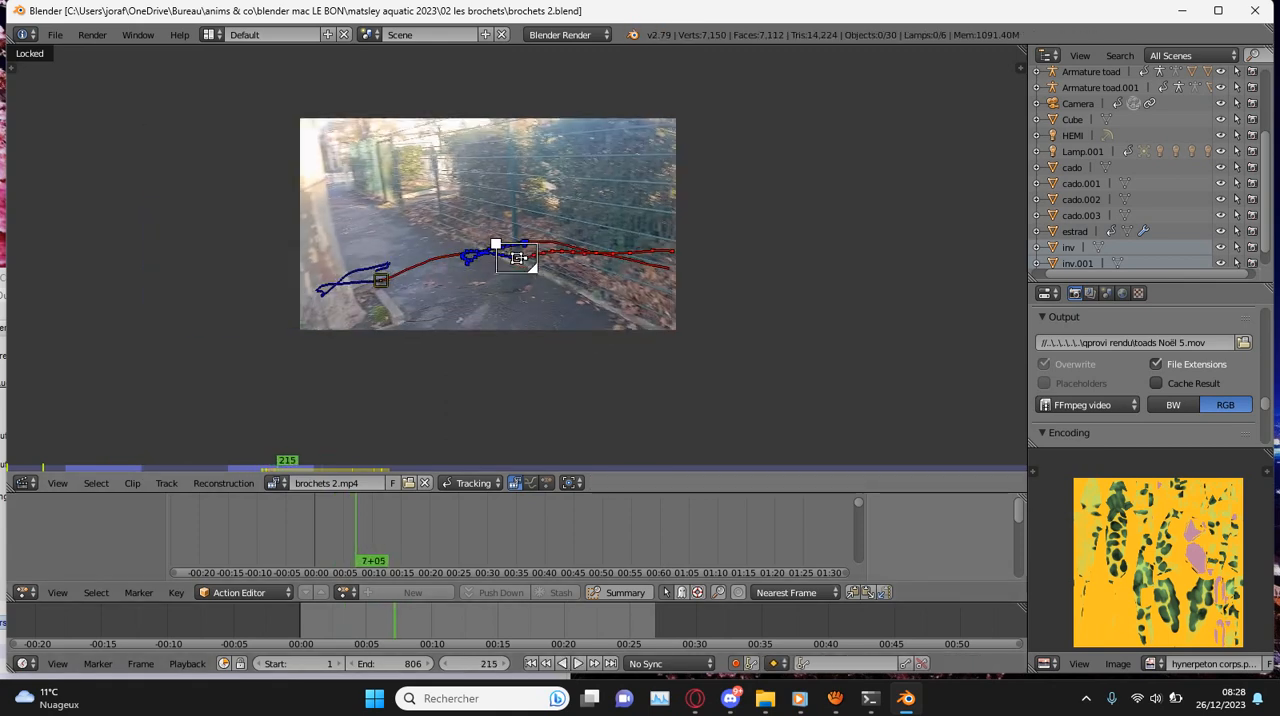
key("alt+a")
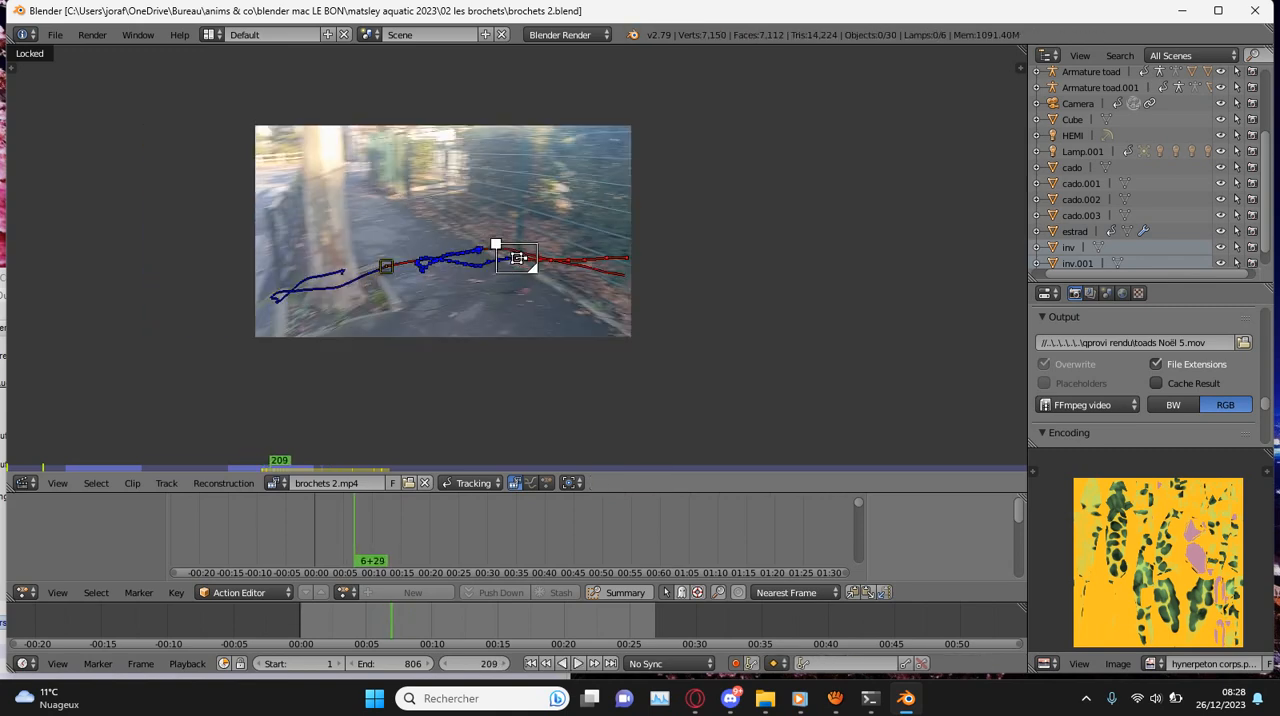
- Place a marker on the bright hedge patch behind the fence at frame 209, resize its search area to 300.44 by 206.43, and track it backward
scroll(518, 258, "up", 7)
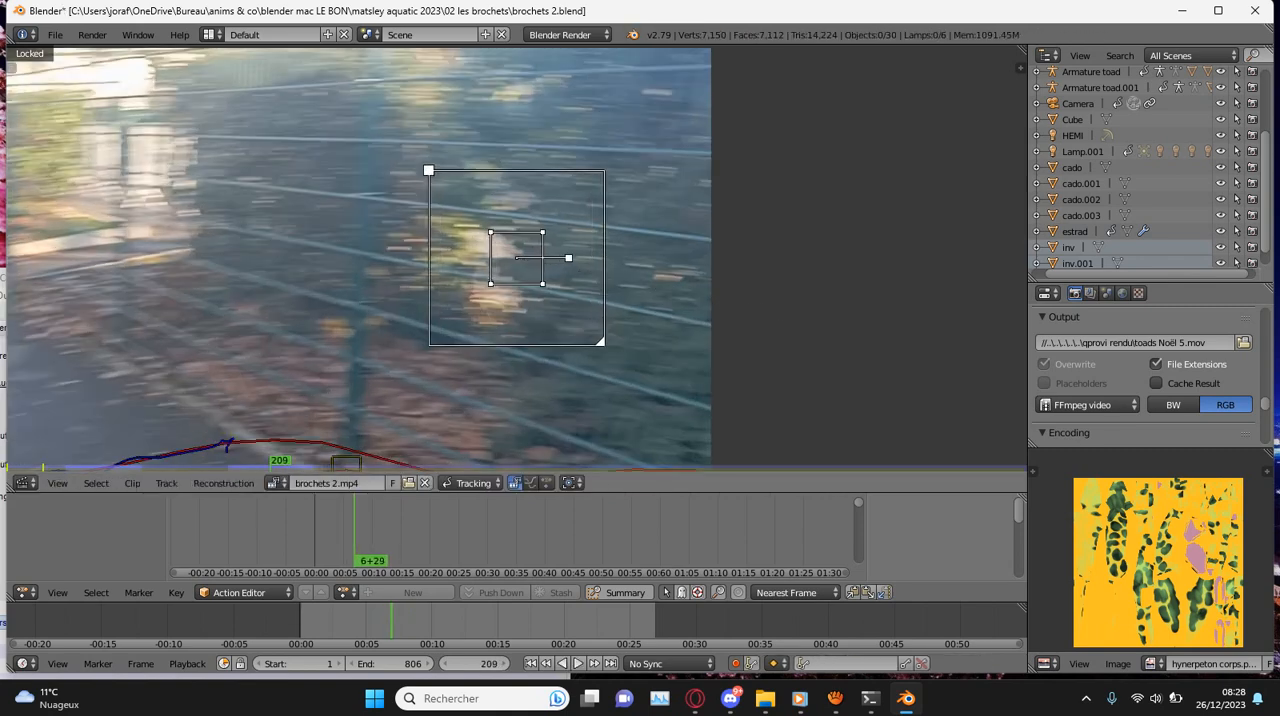
key("n")
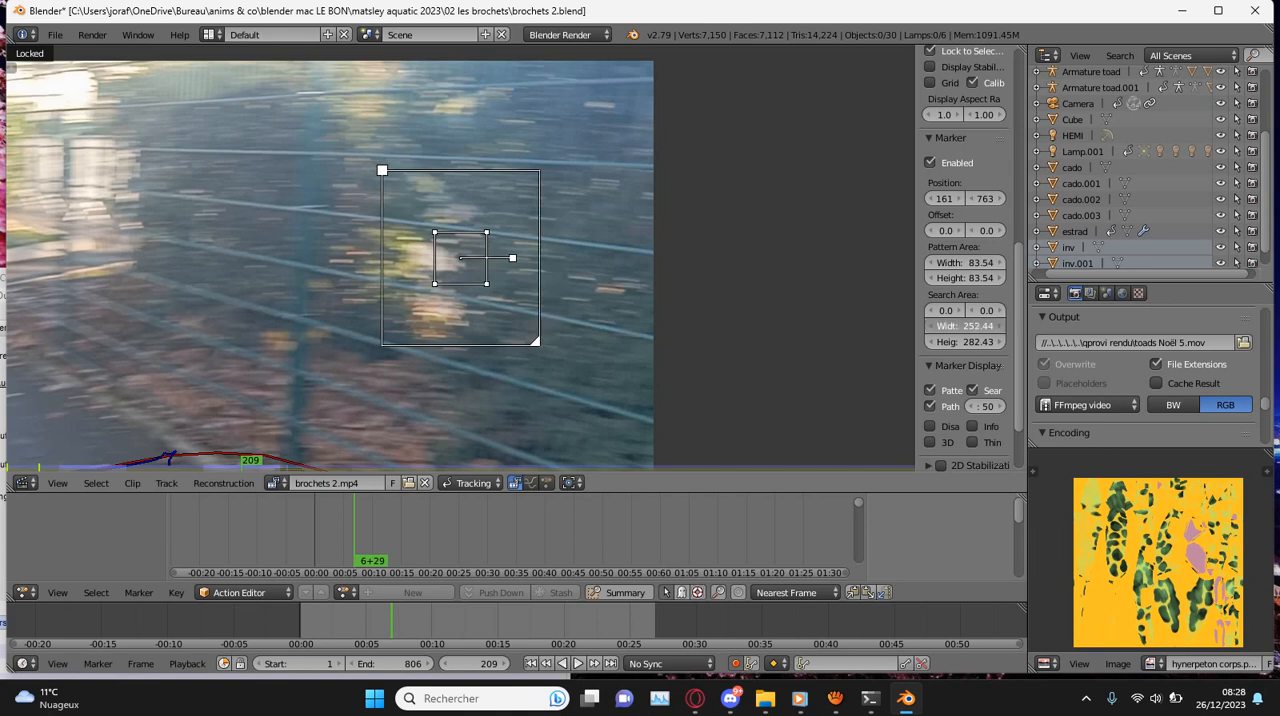
left_click_drag(536, 341, 550, 319)
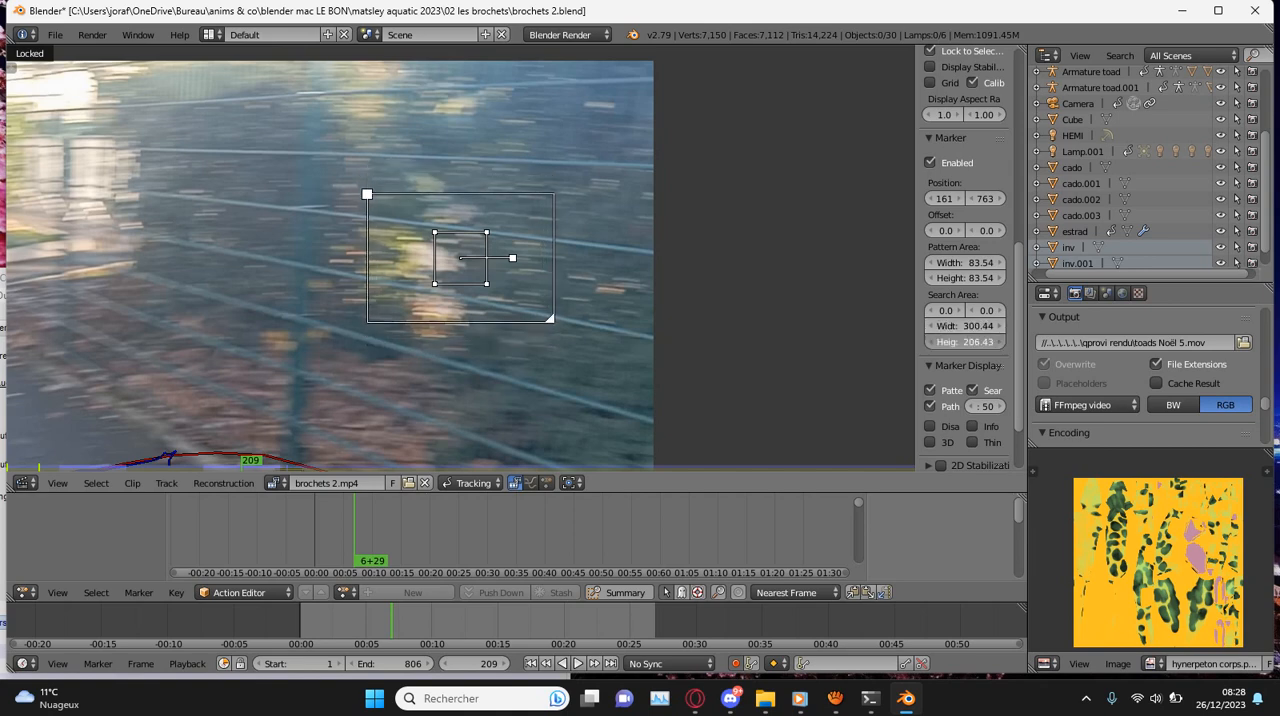
key("ctrl+shift+t")
scroll(460, 265, "down", 3)
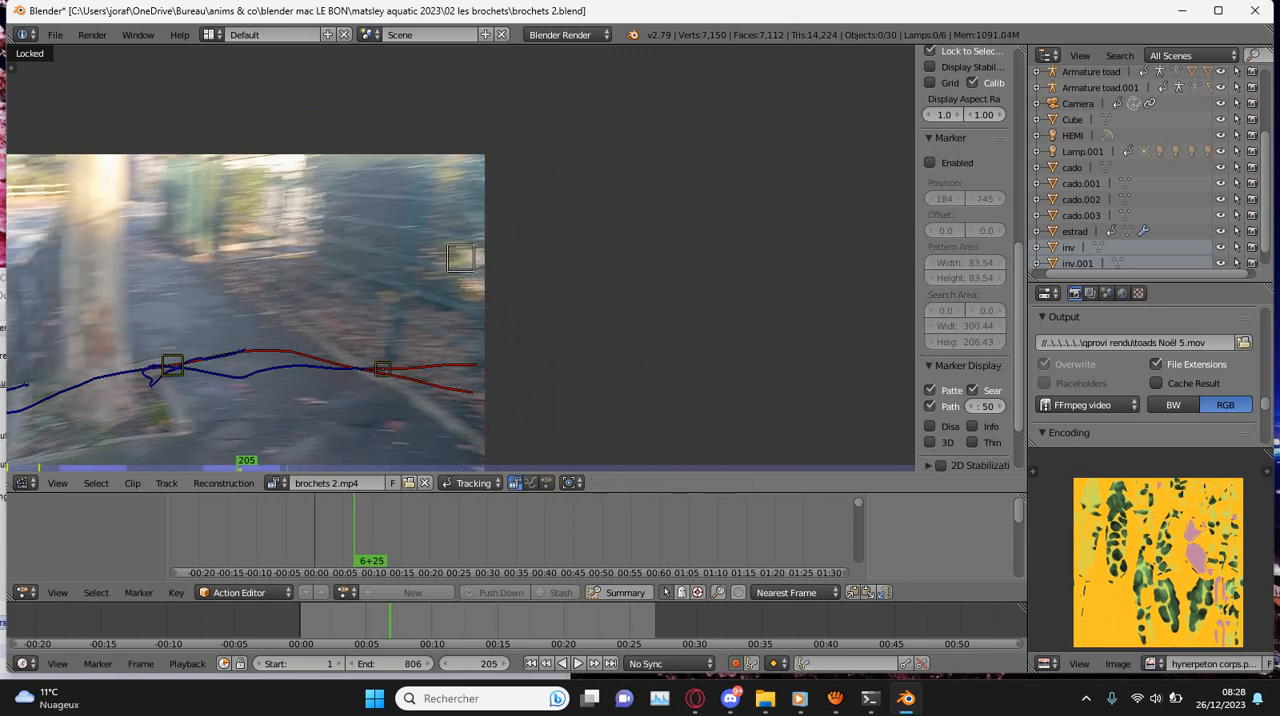
- Return to frame 209 and track the hedge patch marker forward, resuming the tracking at frames 224 and 226
key("Right")
key("Right")
key("Right")
key("Right")
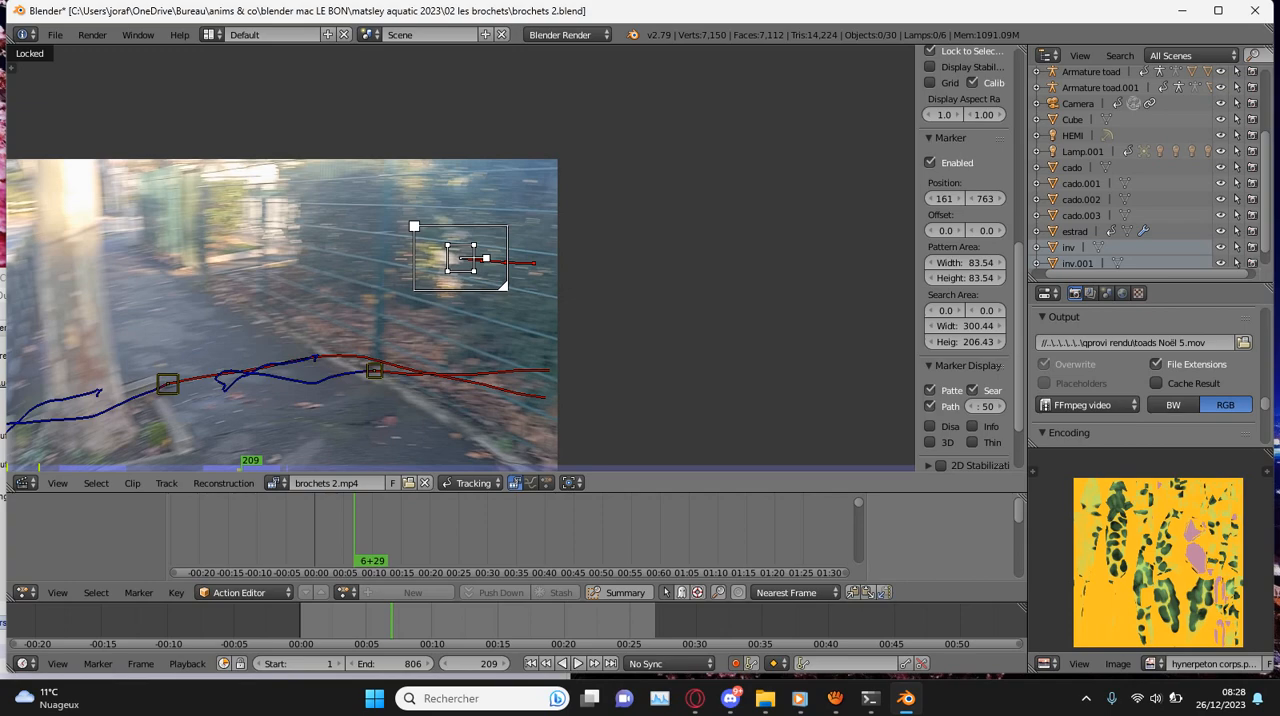
key("ctrl+t")
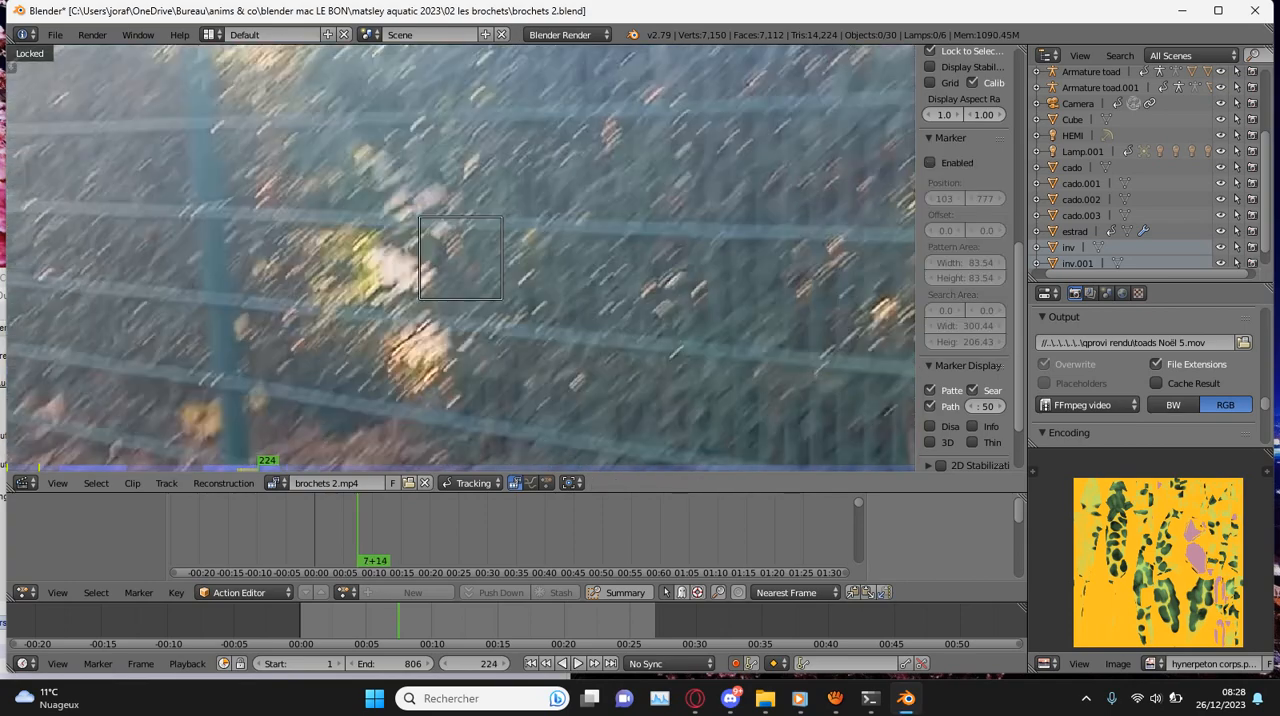
key("ctrl+t")
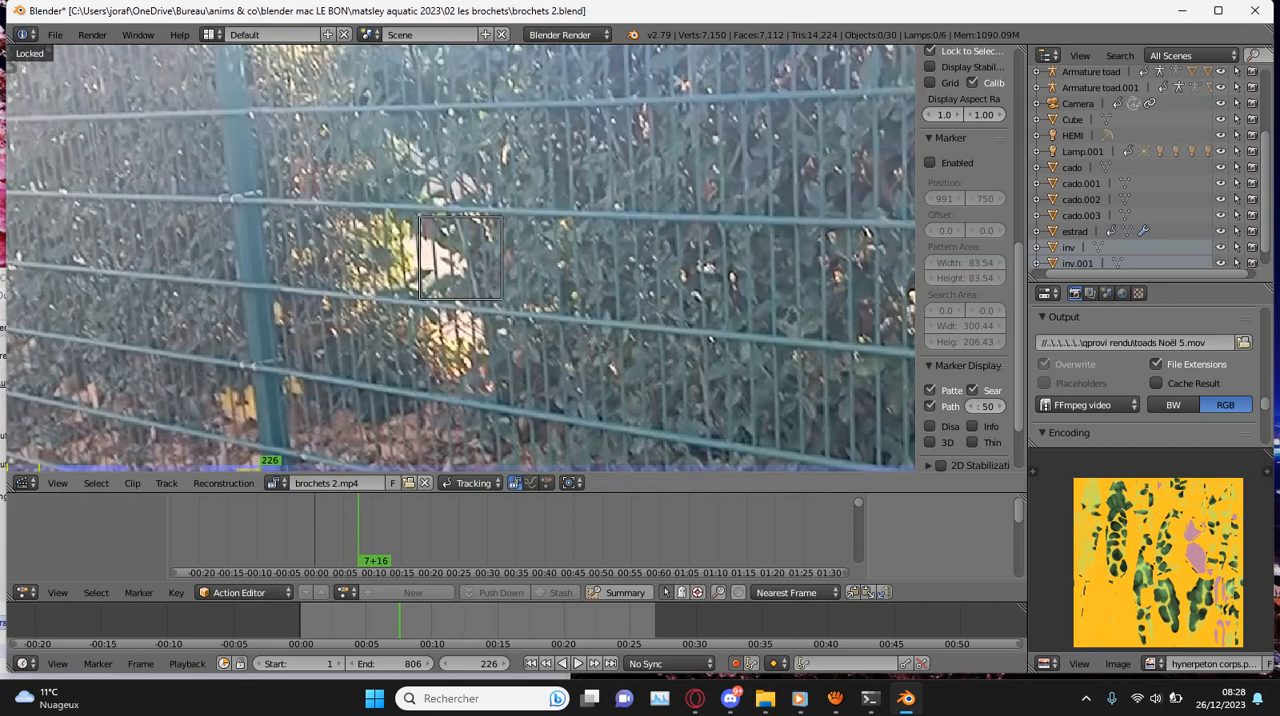
key("ctrl+t")
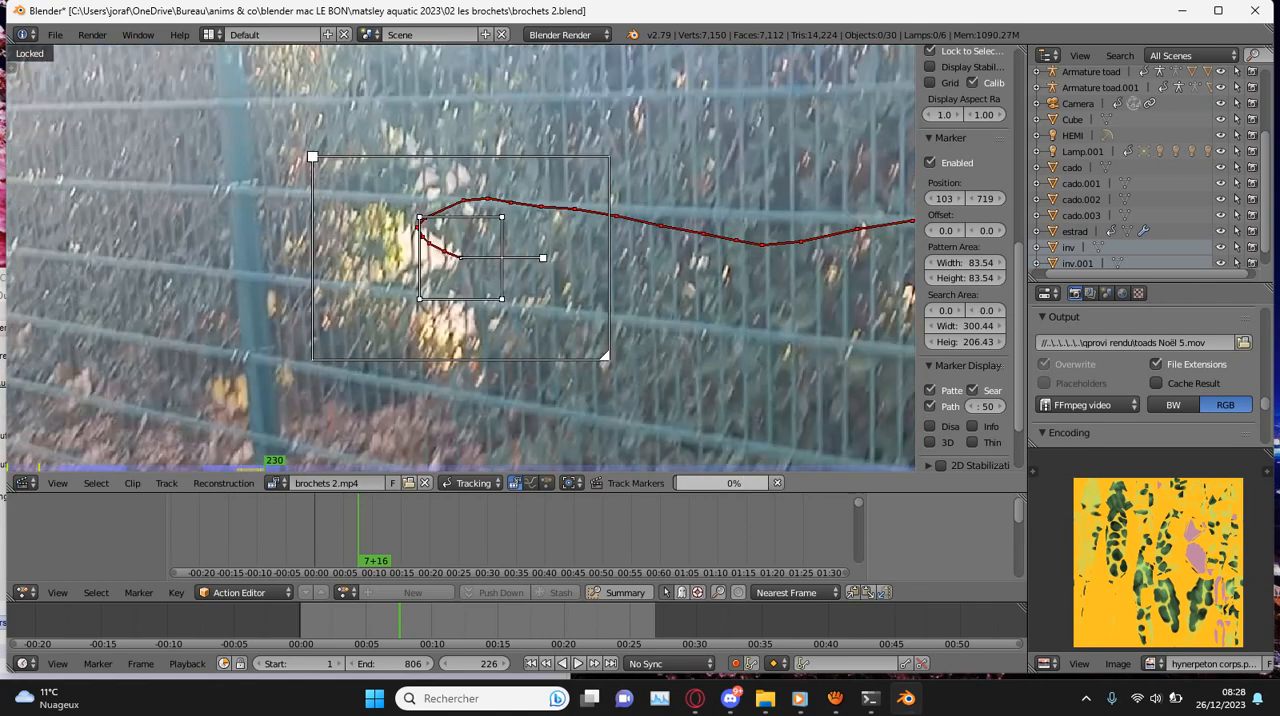
- Realign the hedge patch marker at frames 231 and 236, tracking it forward after each correction
key("g")
key("Return")
key("ctrl+t")
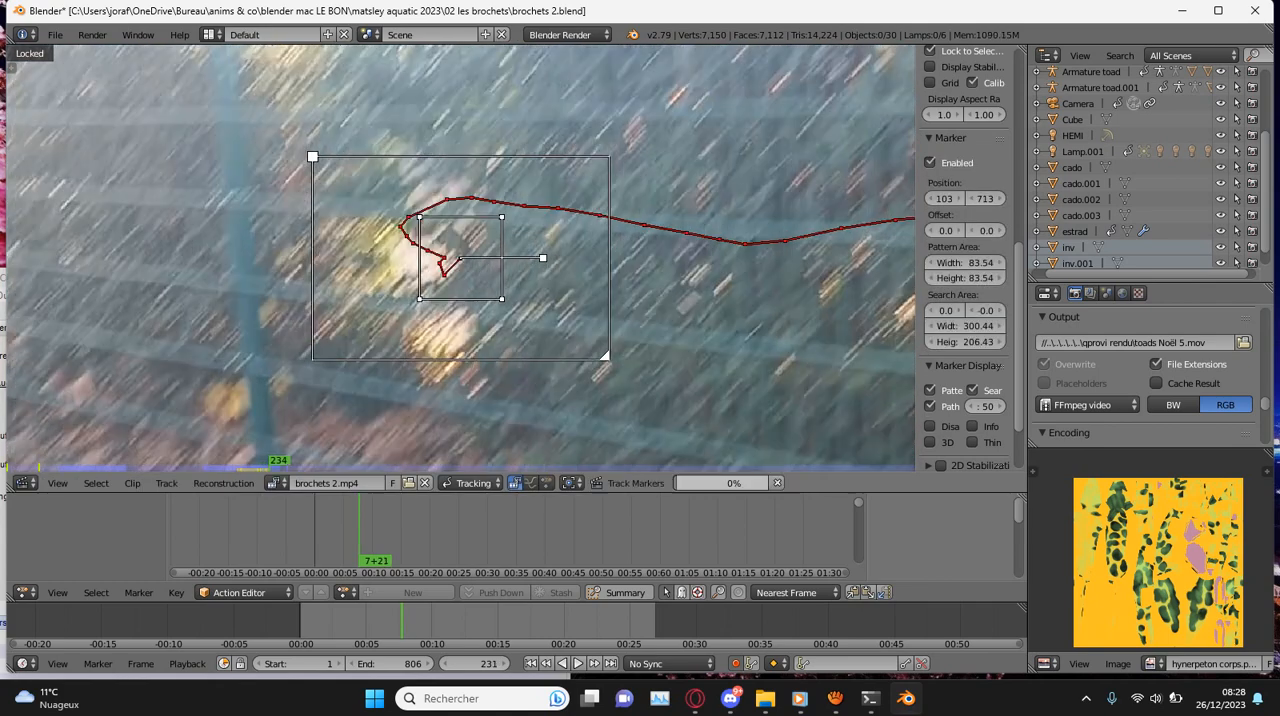
scroll(461, 257, "down", 3)
scroll(461, 257, "up", 2)
key("g")
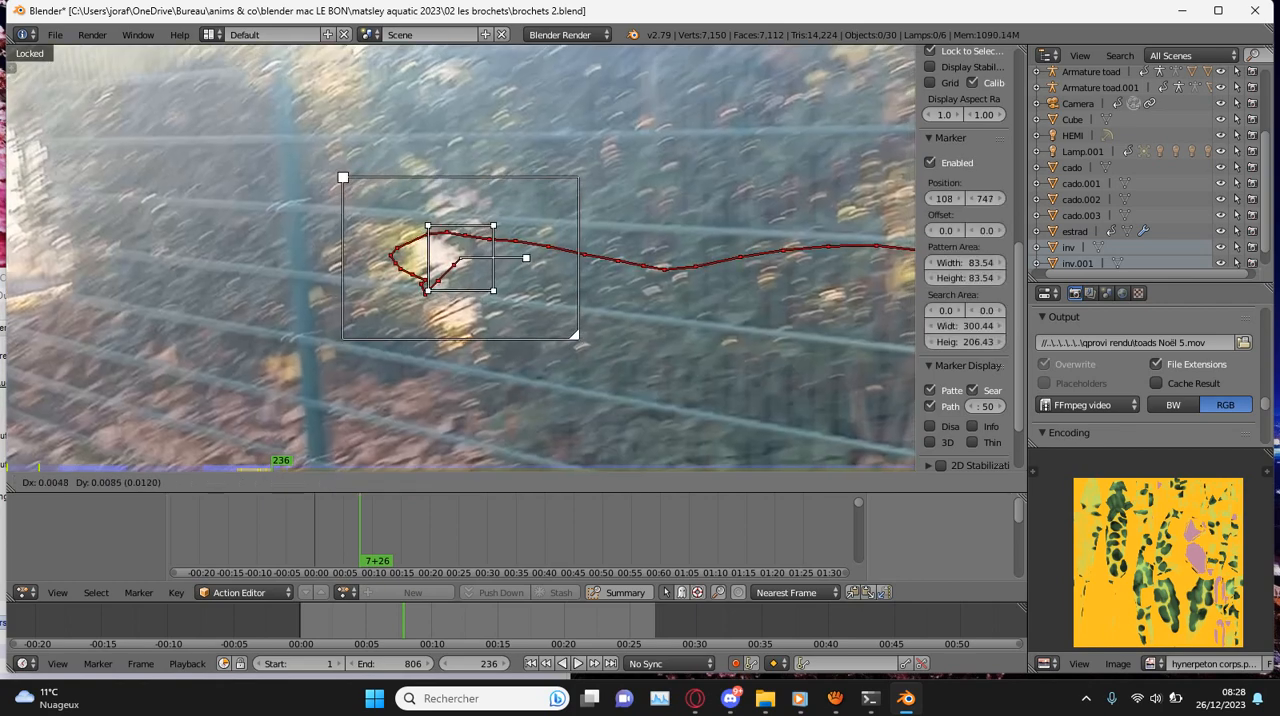
key("Return")
key("ctrl+t")
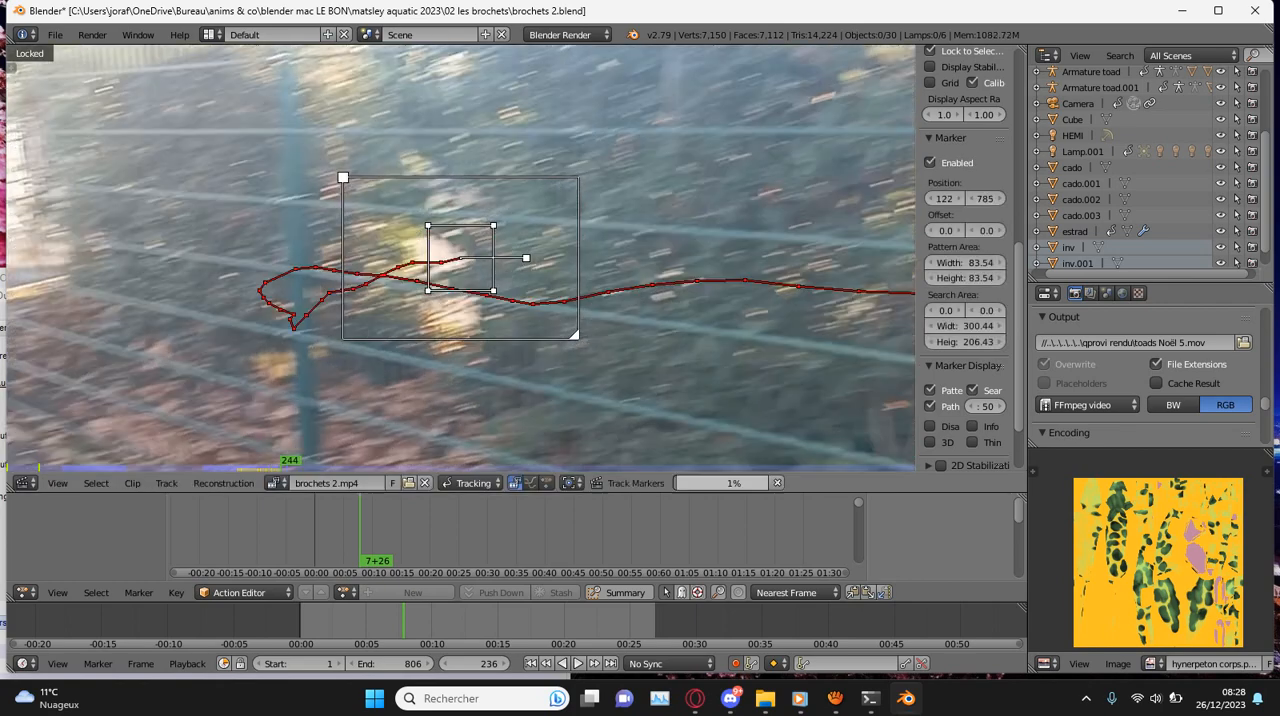
- Realign the hedge patch marker at frames 250 and 257, continuing the forward tracking after each correction
scroll(461, 257, "up", 2)
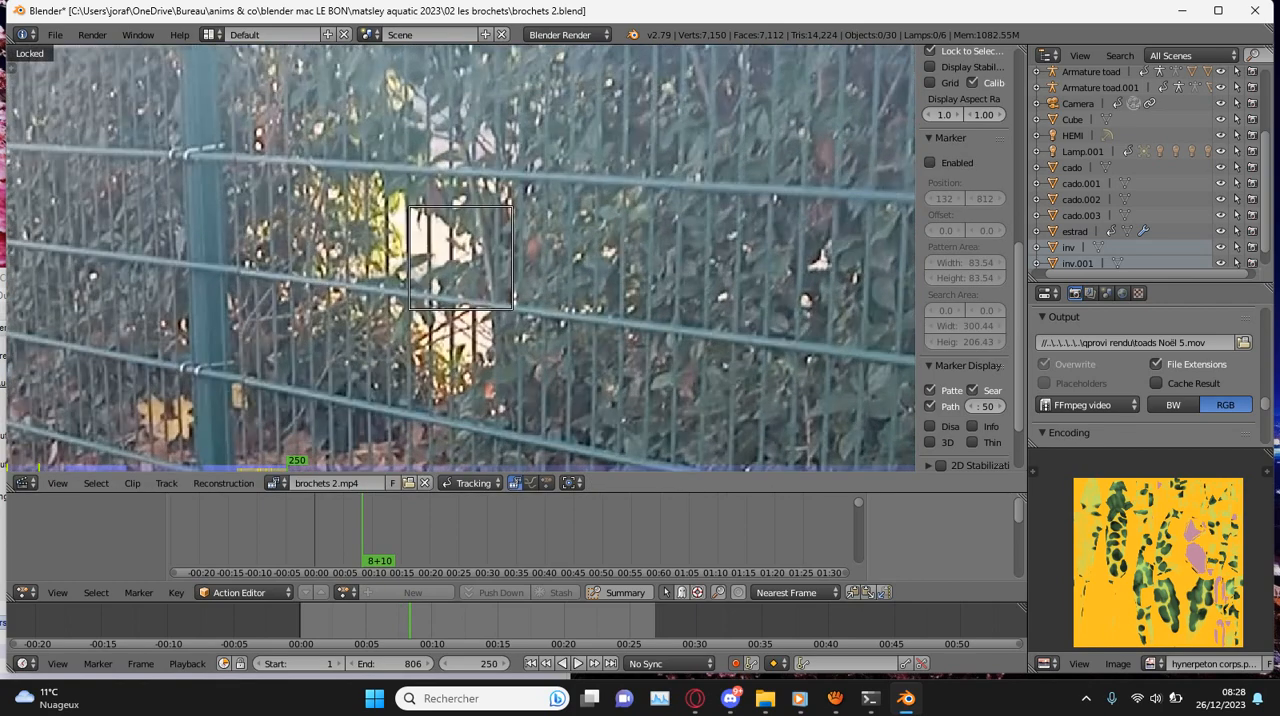
key("g")
key("Return")
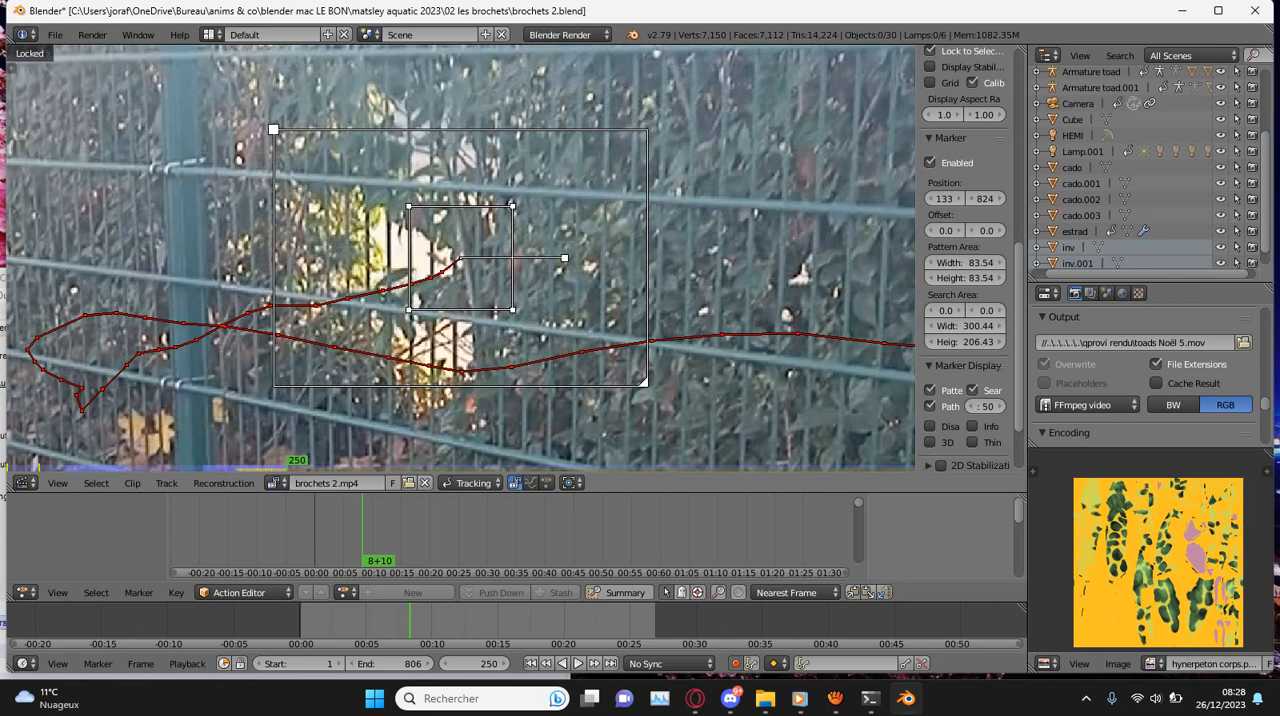
key("ctrl+t")
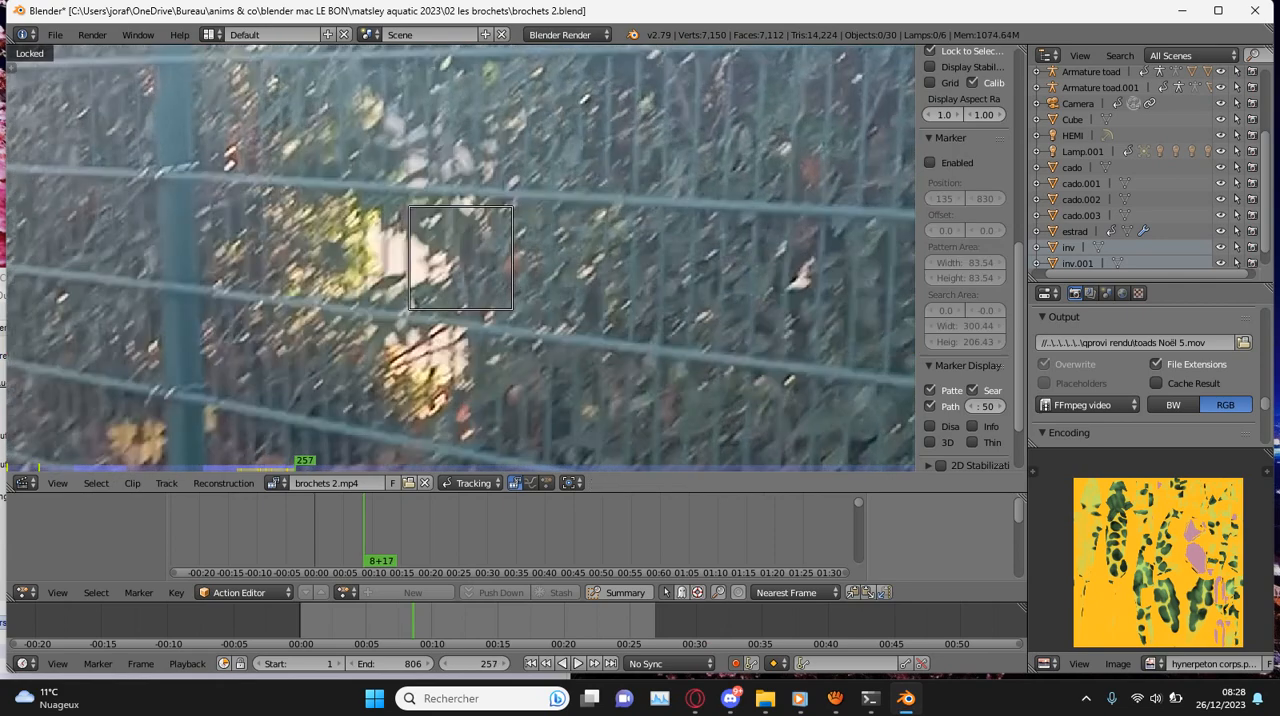
key("g")
key("Return")
key("ctrl+t")
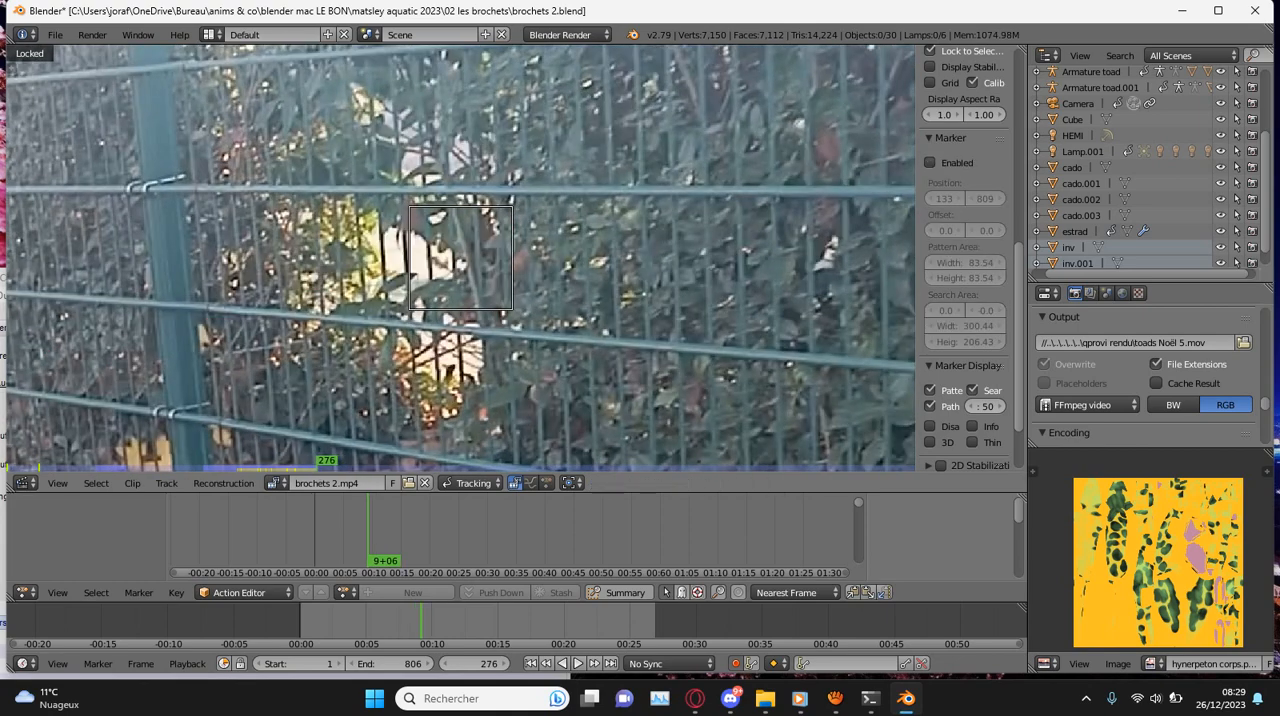
- Realign the hedge patch marker at frame 276, save over brochets 2.blend, and resume forward tracking
scroll(461, 258, "up", 2)
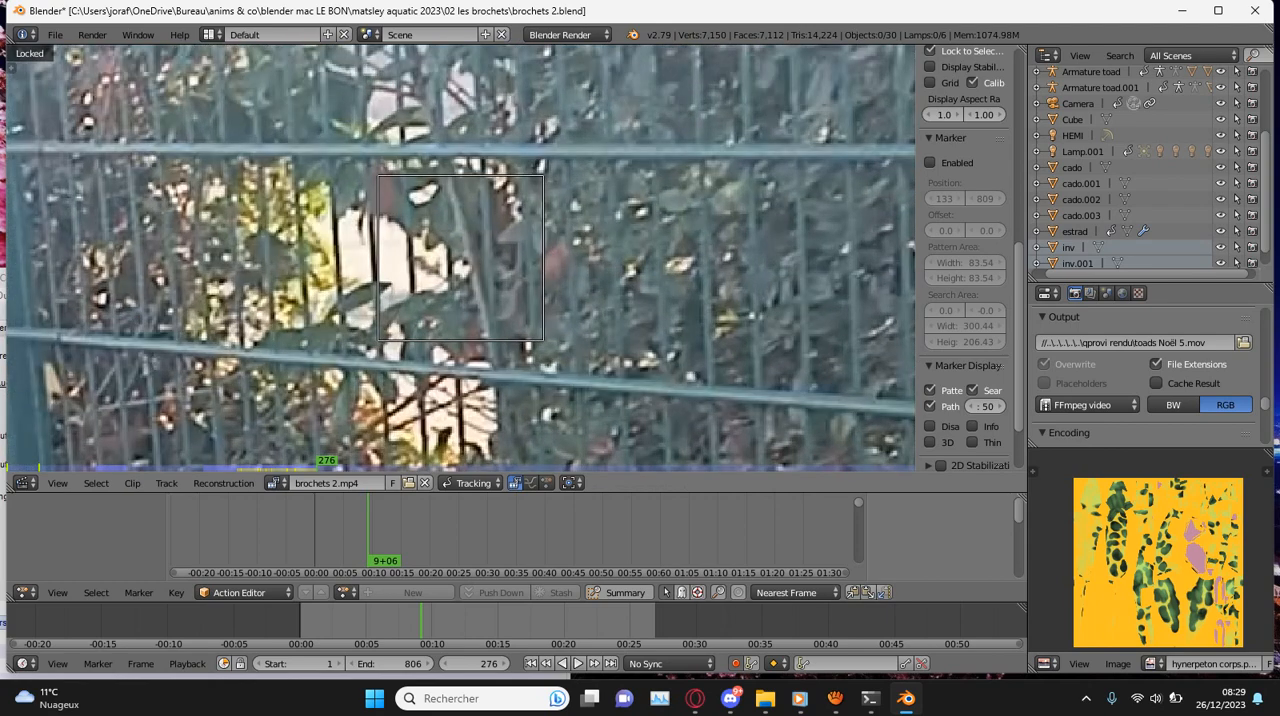
key("g")
key("Return")
key("ctrl+s")
key("Return")
key("ctrl+t")
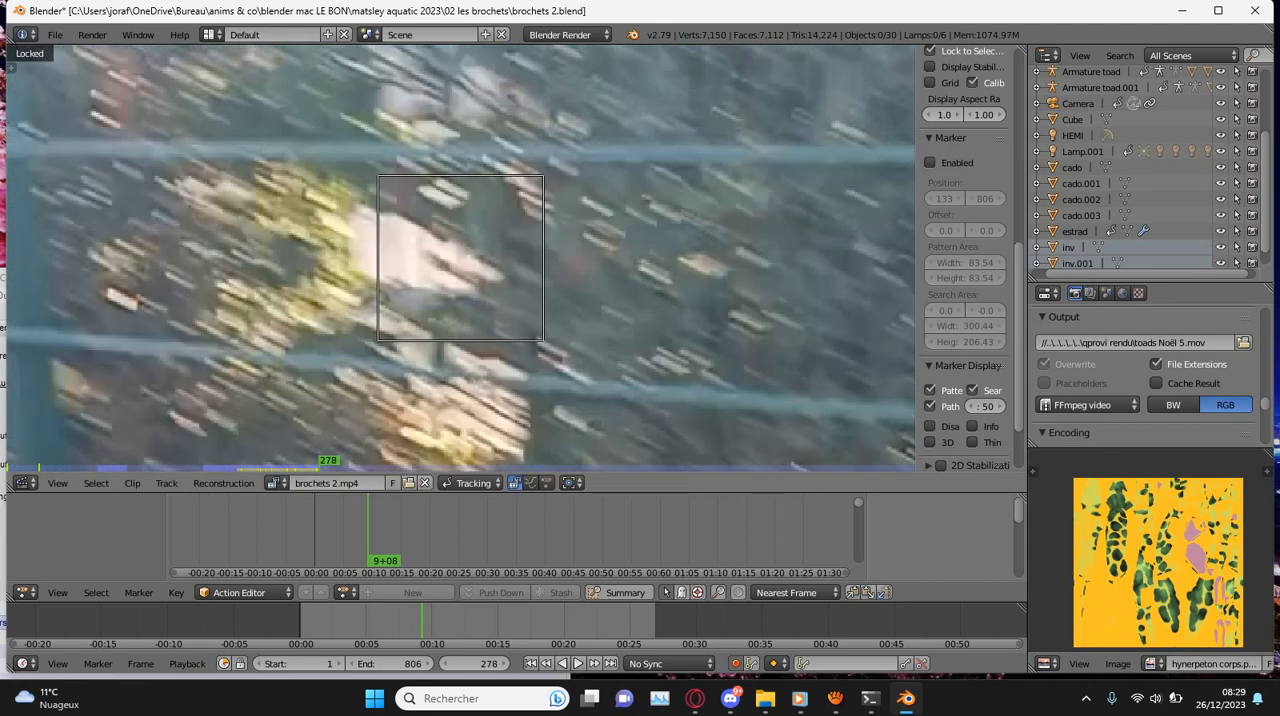
- Correct the hedge patch marker's position at frames 278 and 283, tracking it forward from each
scroll(461, 258, "up", 1)
key("g")
key("Return")
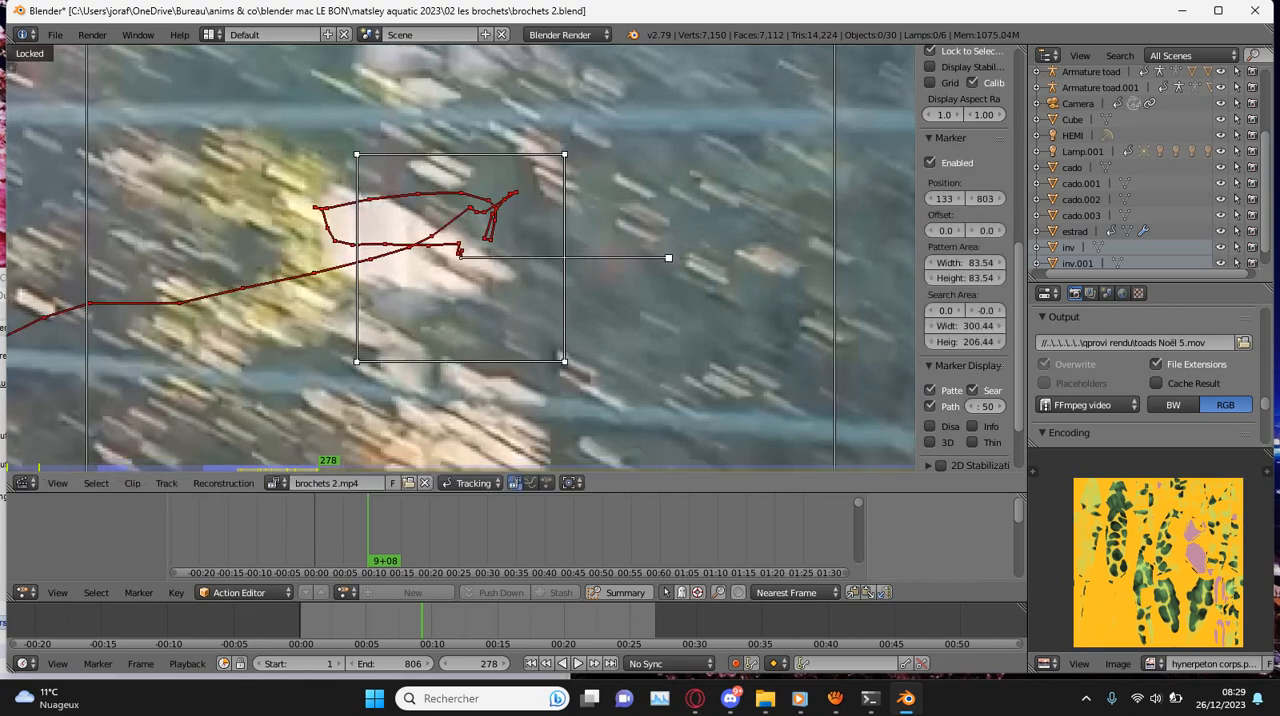
key("ctrl+t")
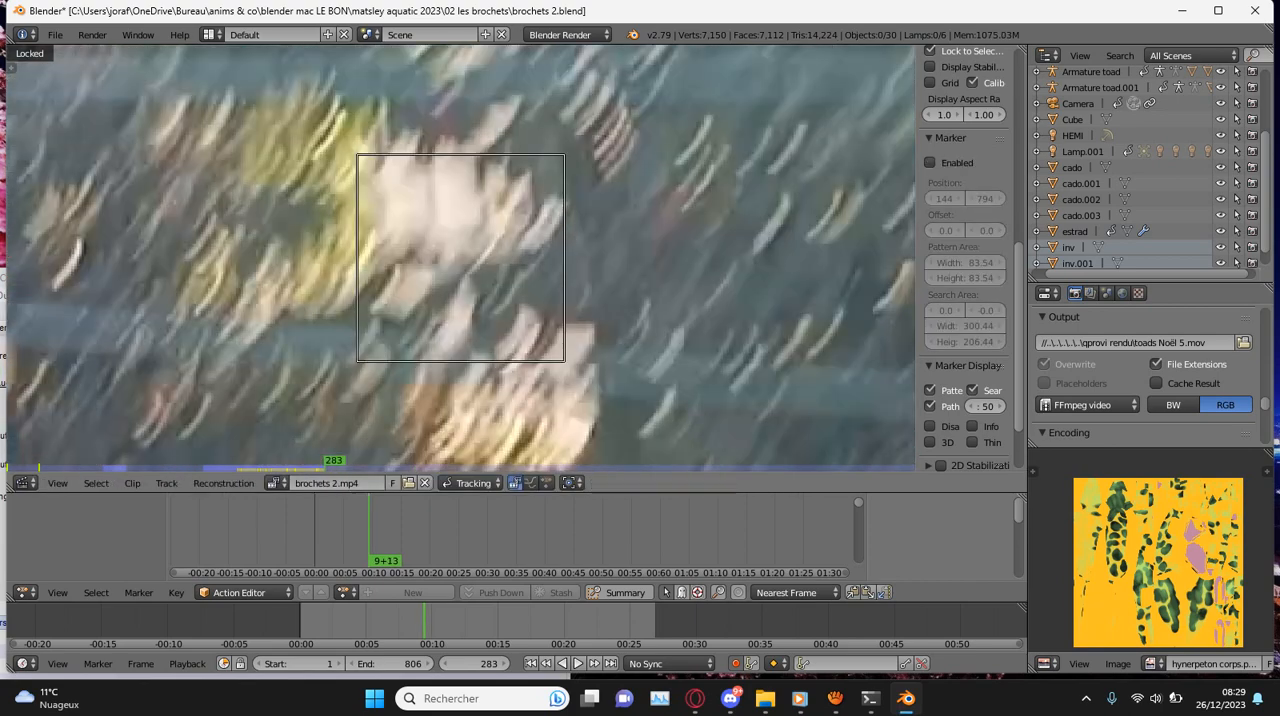
key("g")
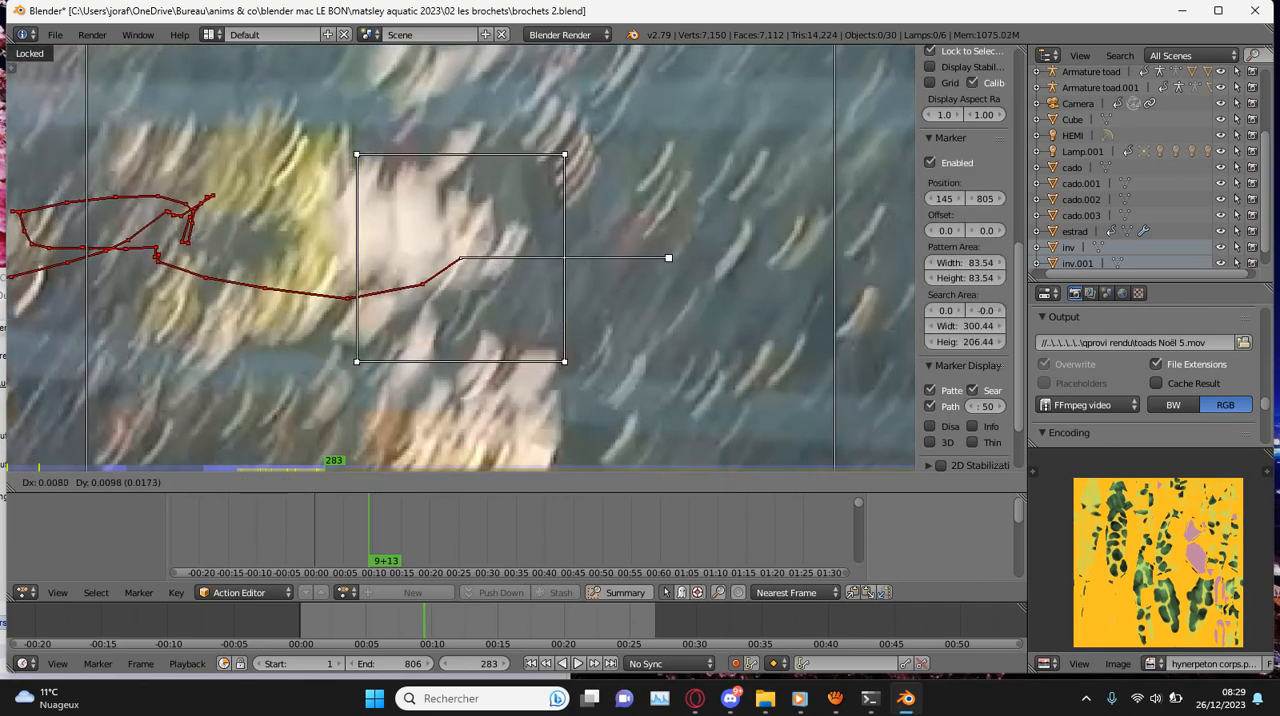
key("Return")
key("ctrl+t")
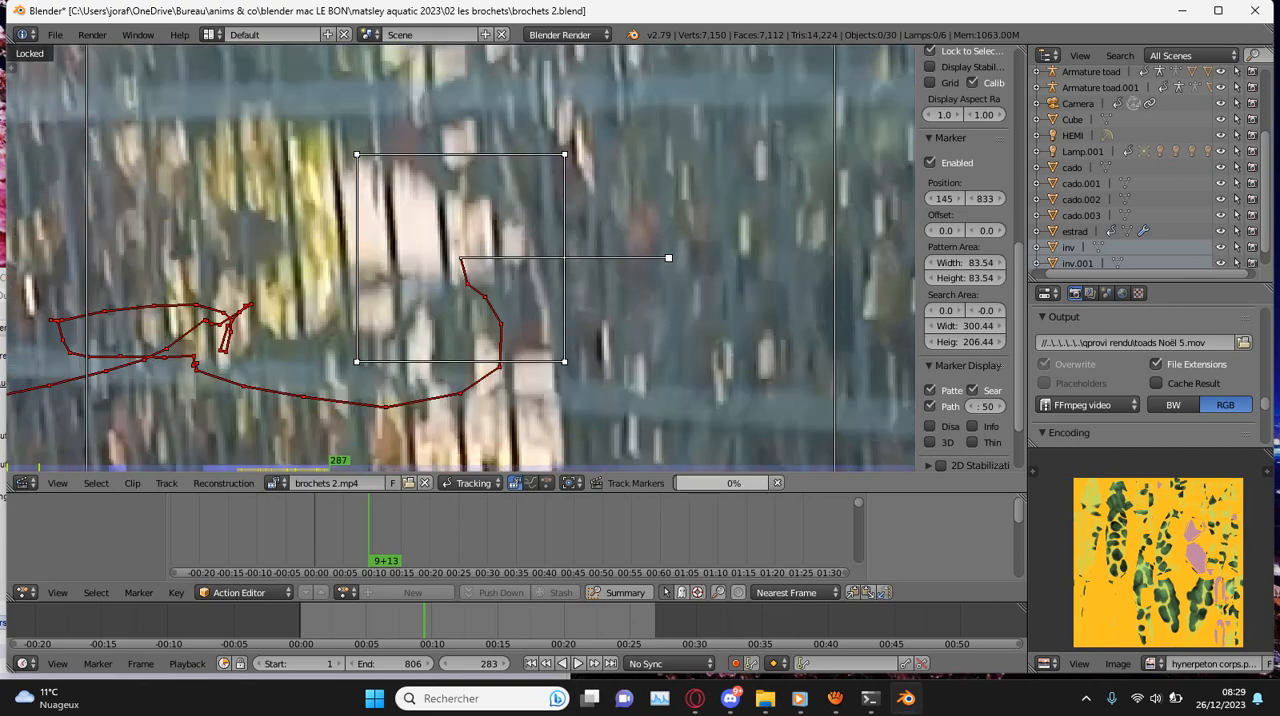
- Correct the hedge patch marker's position at frames 289 and 298, resuming forward tracking after each
scroll(460, 258, "down", 1)
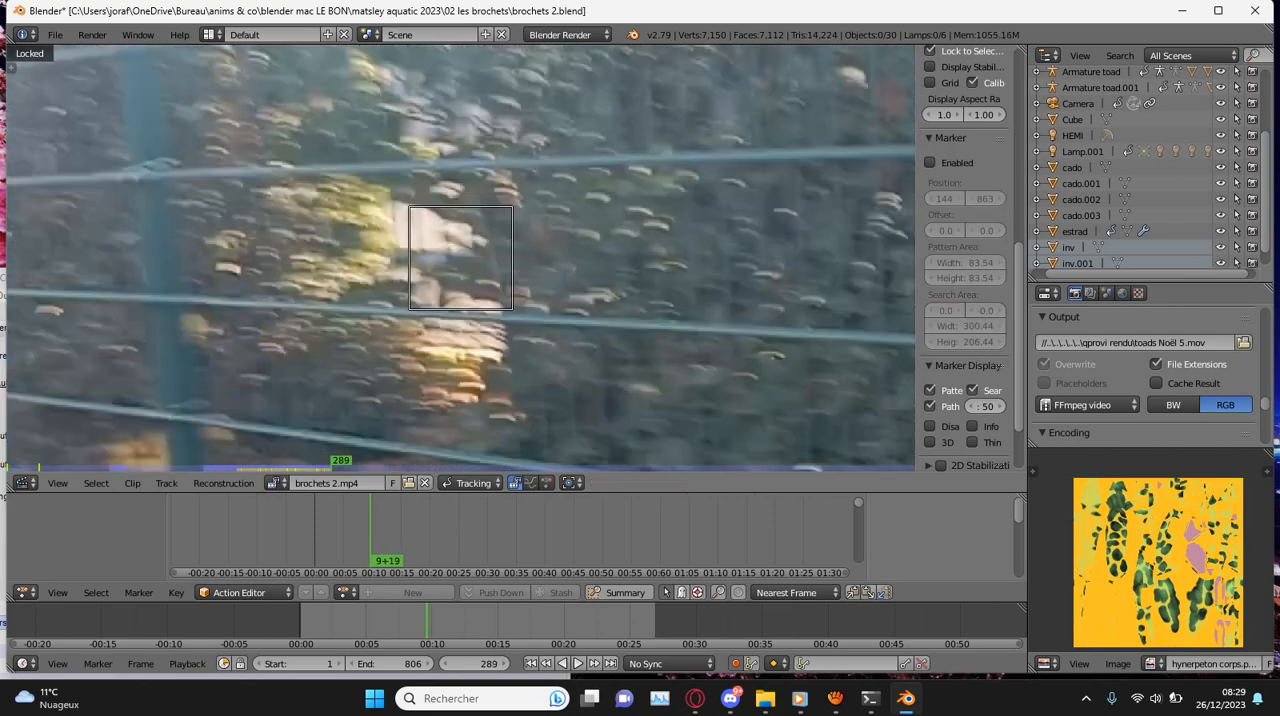
key("g")
key("Return")
key("ctrl+t")
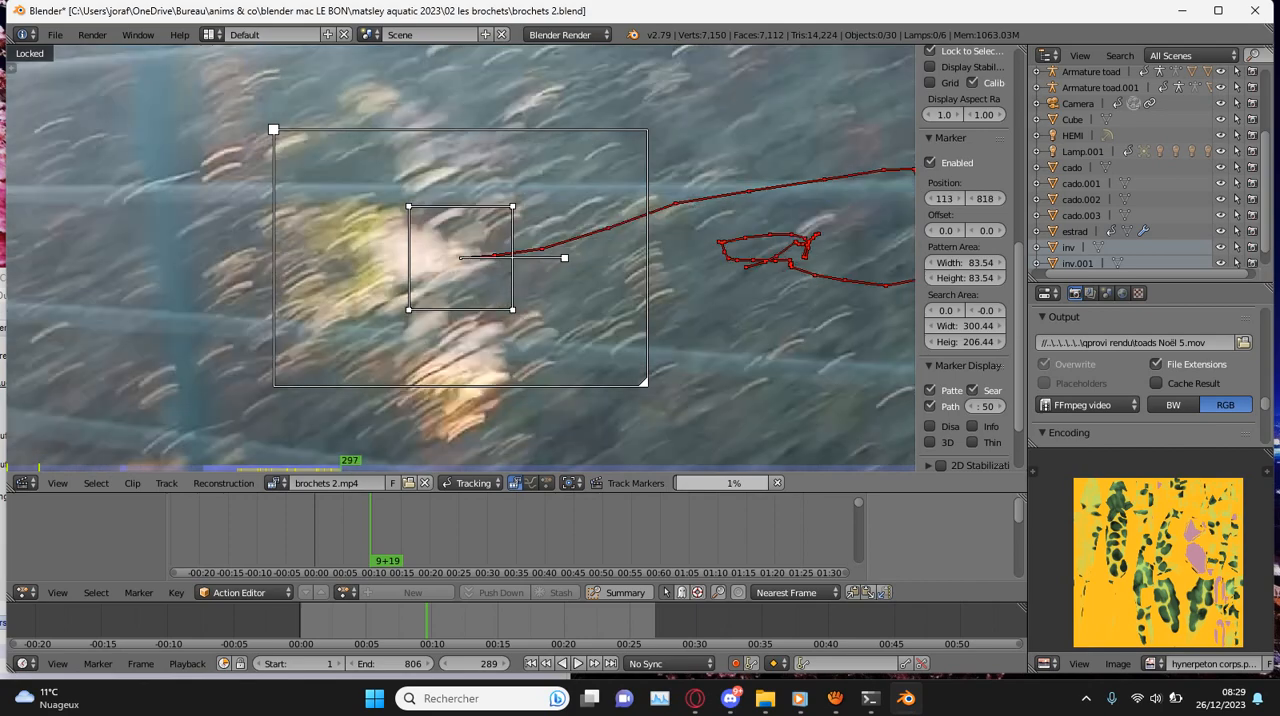
key("g")
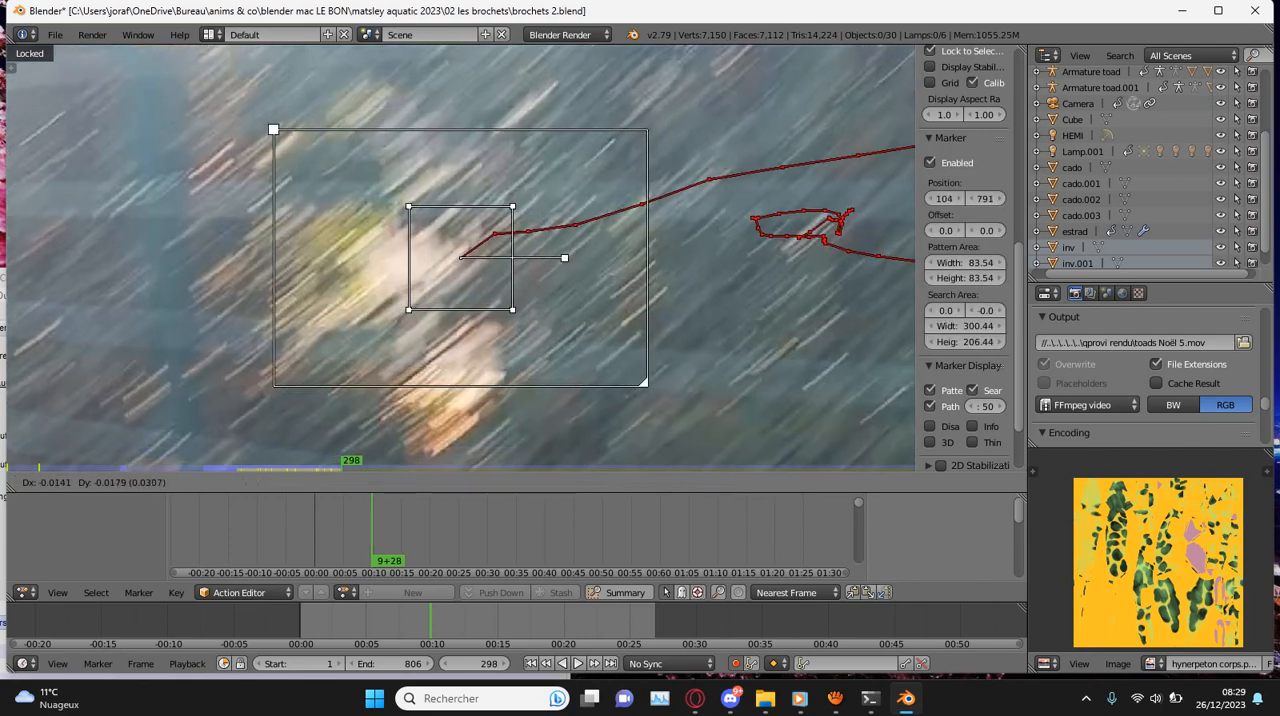
key("Return")
key("ctrl+t")
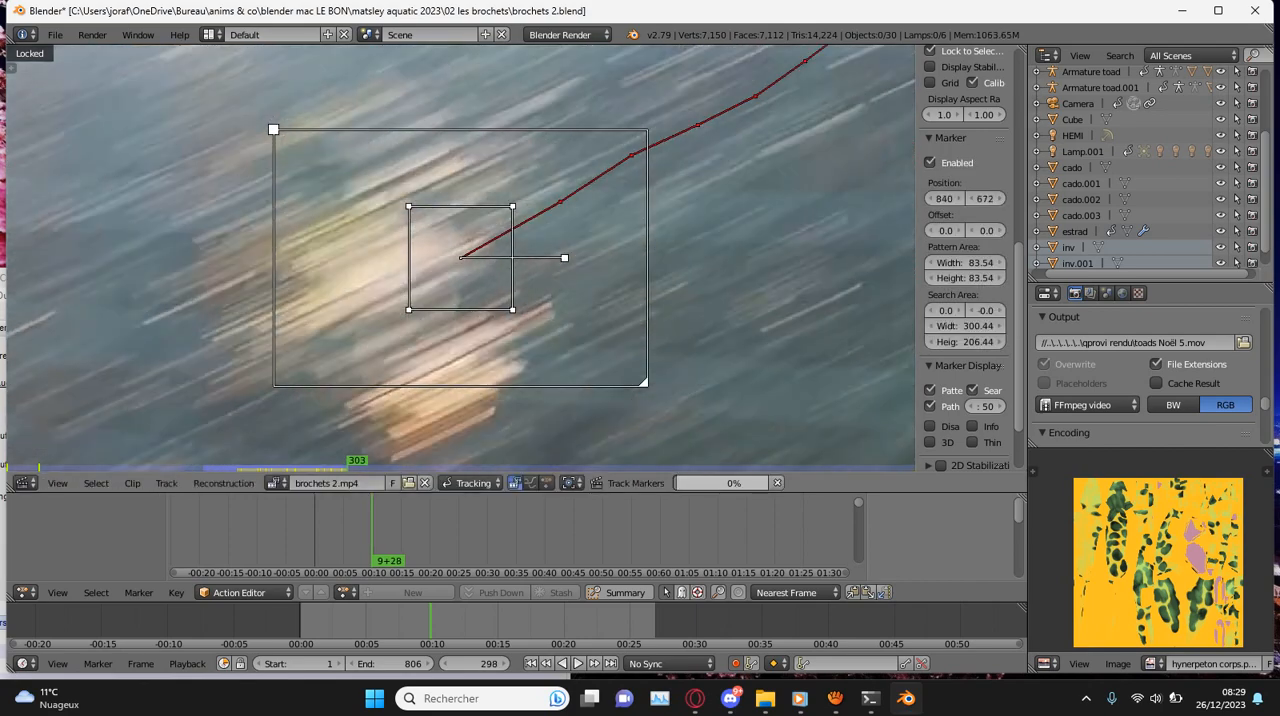
- Realign the hedge patch marker at frame 304 and track it forward to frame 309, where it leaves the image
key("g")
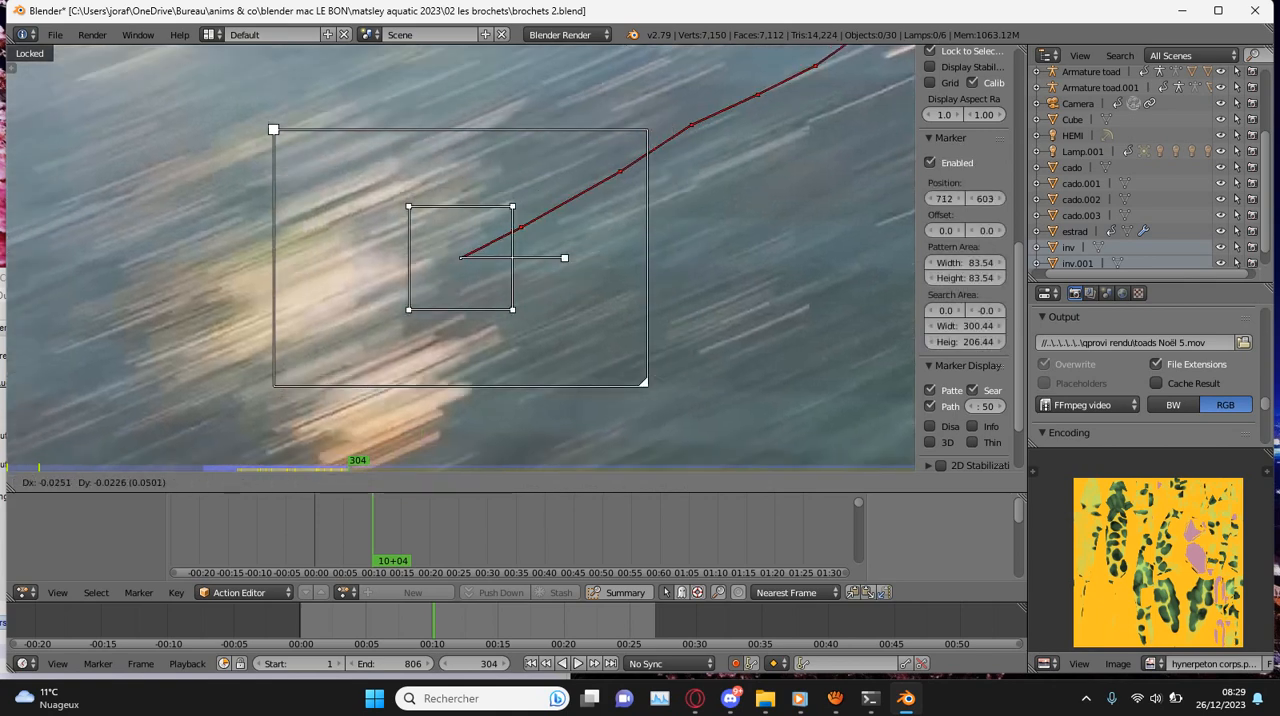
key("Return")
key("ctrl+t")
scroll(461, 258, "down", 5)
scroll(461, 258, "down", 4)
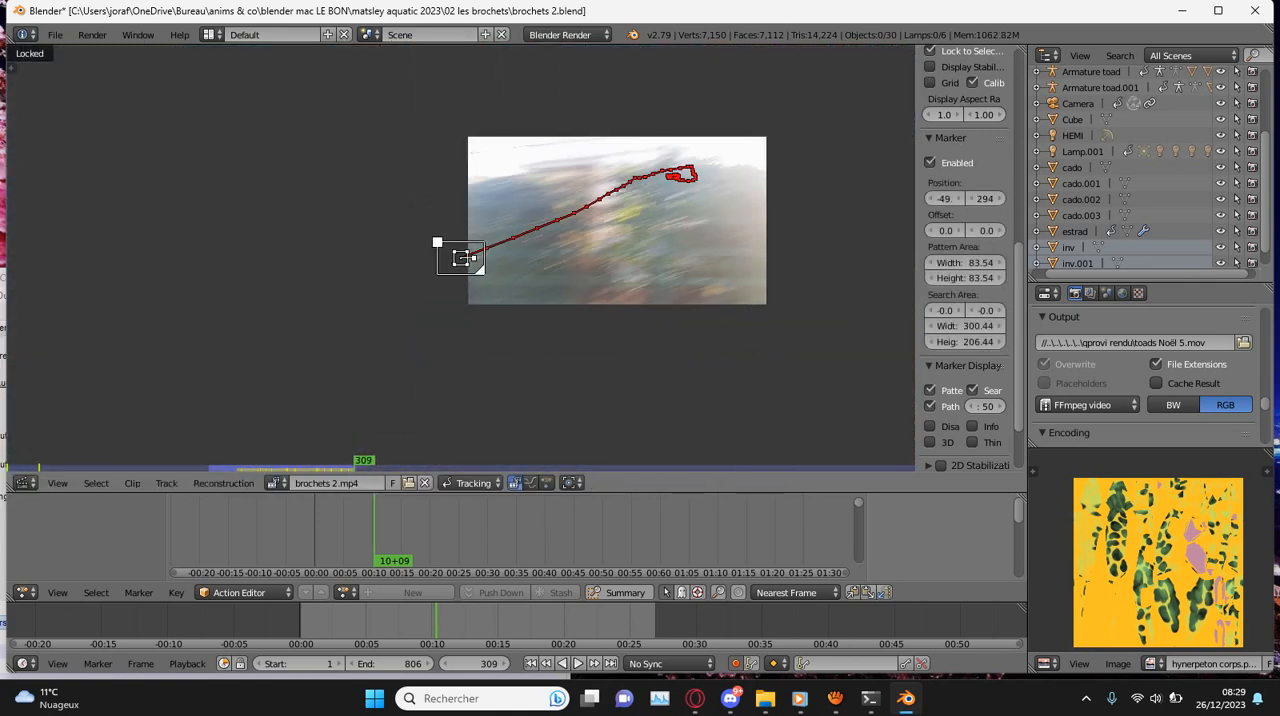
- Save over brochets 2.blend and play the tracked footage backward and forward to check the markers' motion
key("ctrl+s")
key("Return")
key("shift+alt+a")
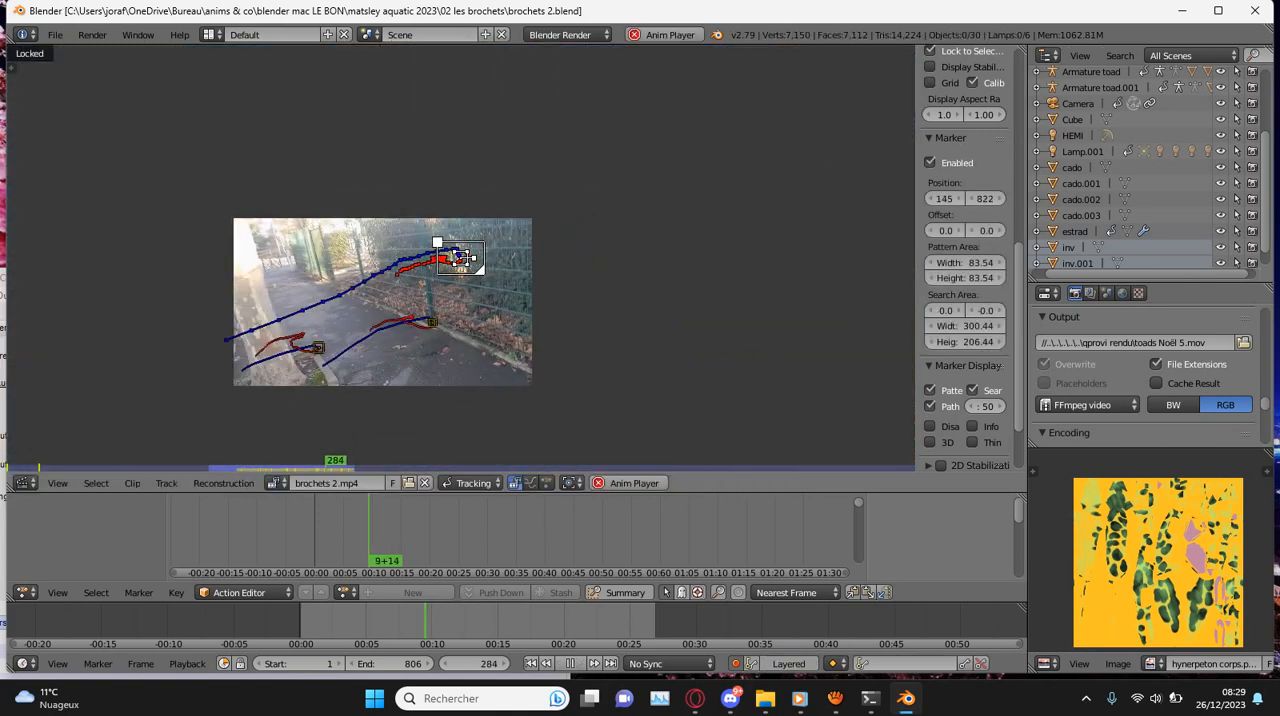
key("alt+a")
key("alt+a")
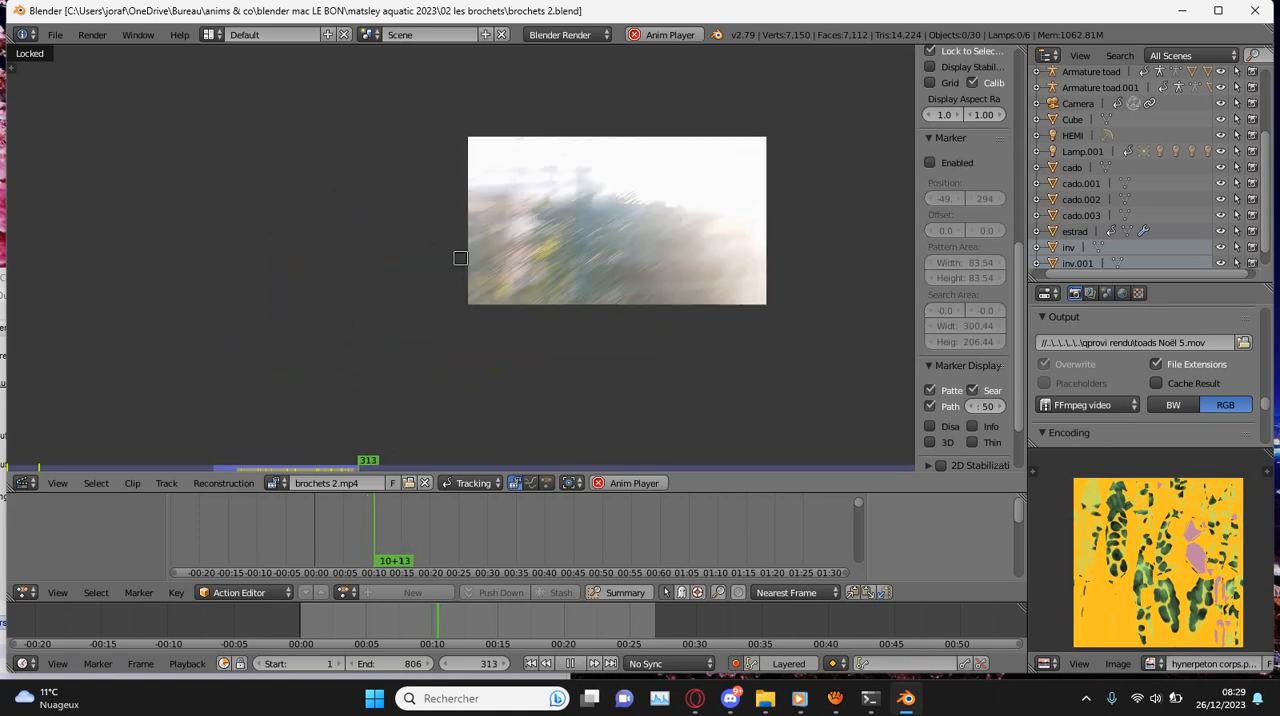
key("alt+a")
- Examine the footage beyond the tracked section from frame 325, playing and scrubbing it on to frame 391
scroll(460, 258, "up", 3)
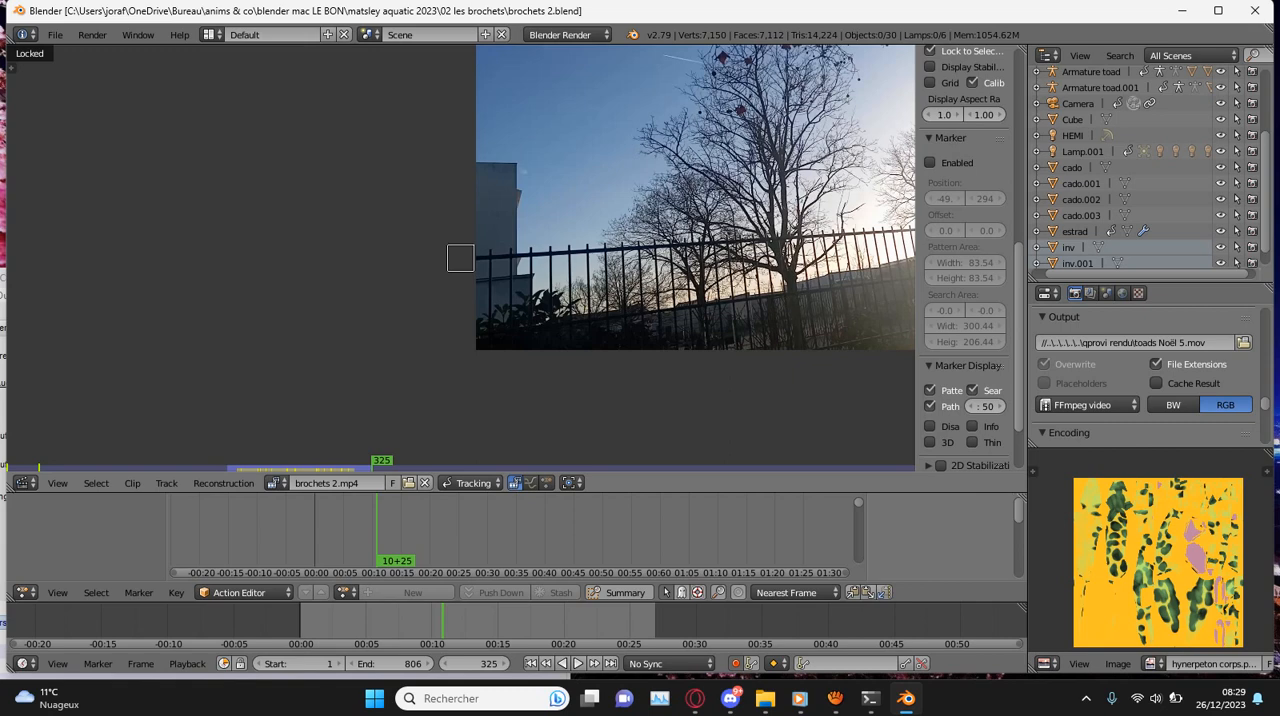
scroll(460, 258, "down", 4)
scroll(460, 258, "up", 1)
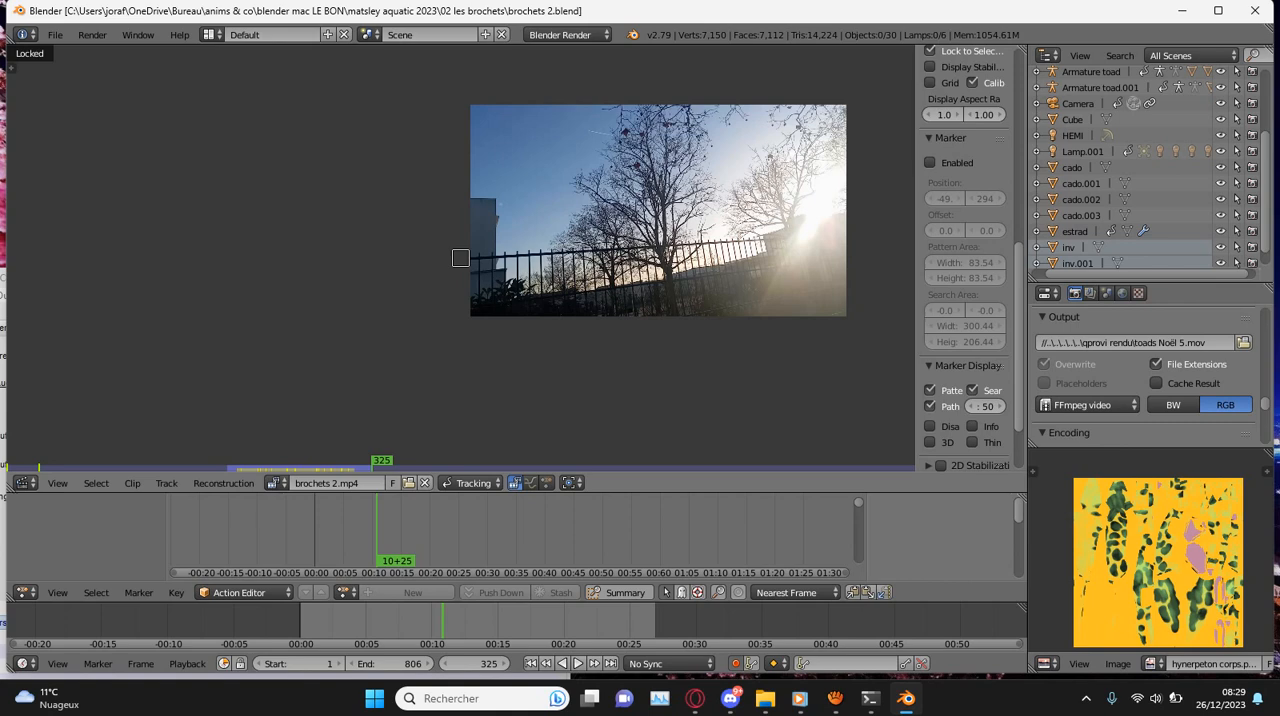
scroll(460, 258, "up", 4)
scroll(515, 532, "down", 1)
scroll(460, 258, "down", 1)
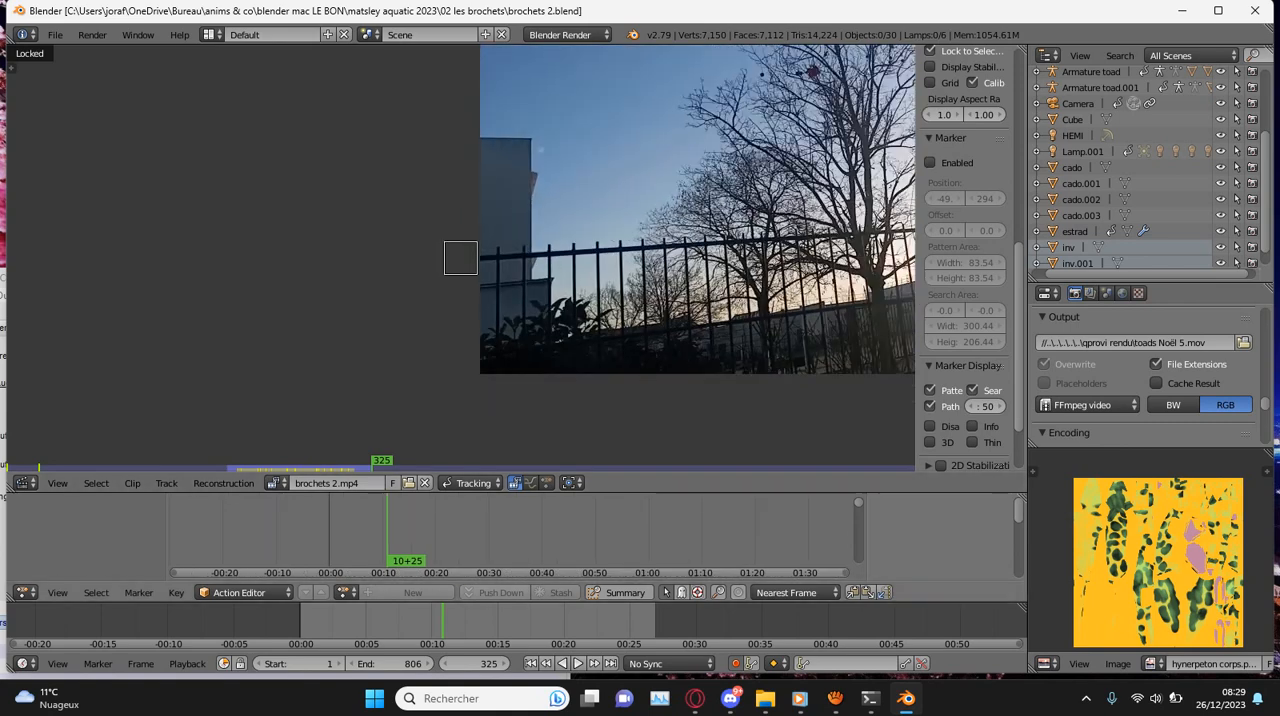
key("alt+a")
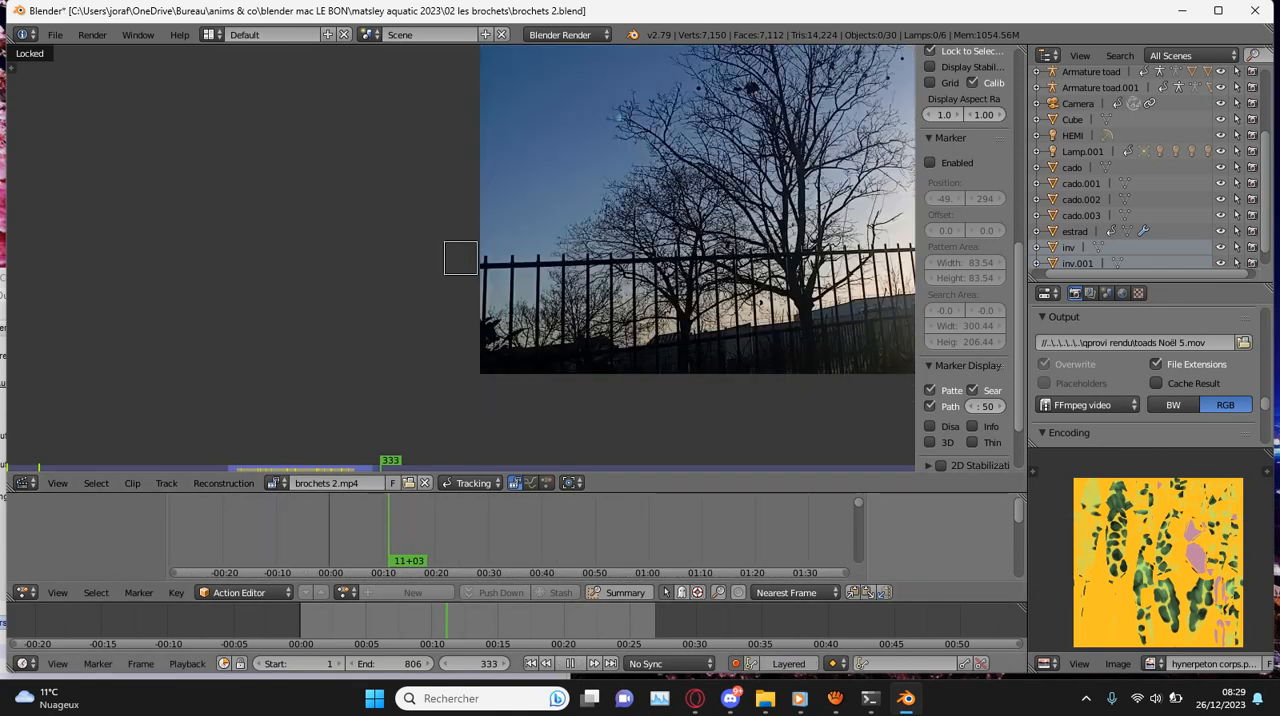
left_click_drag(534, 621, 504, 621)
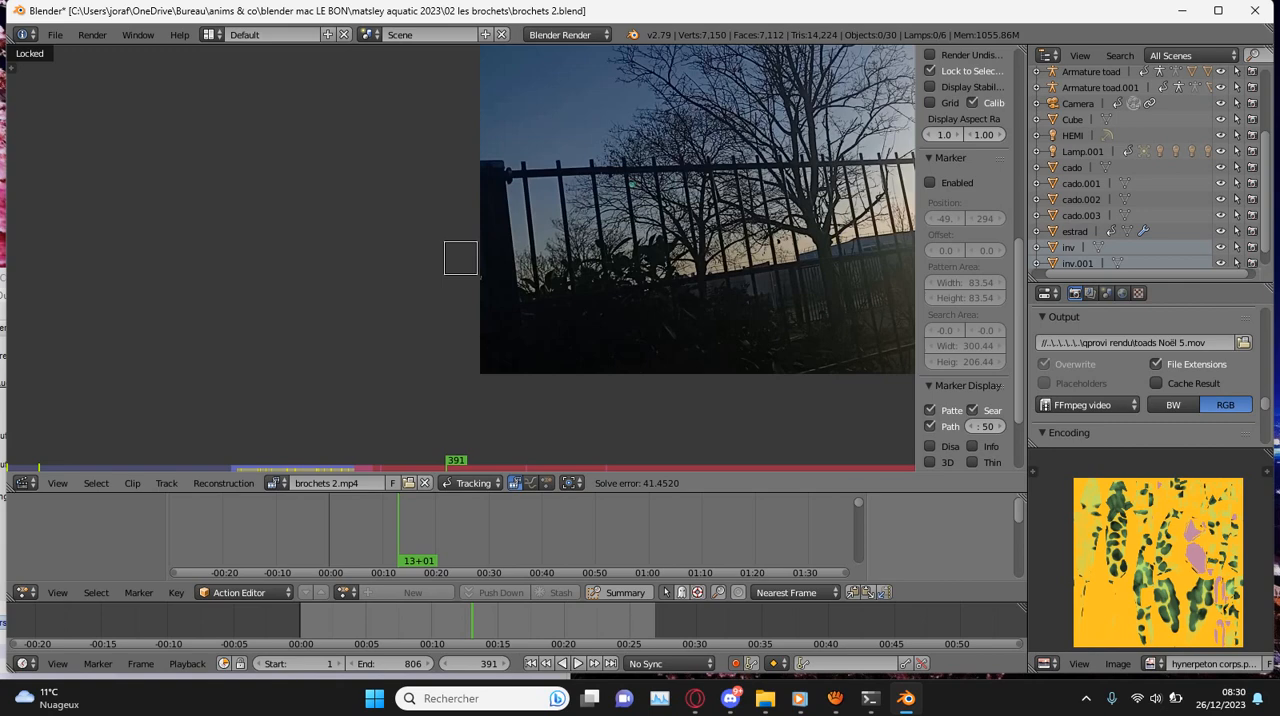
- Switch the movie clip editing area to the 3D View to inspect the scene through the camera
scroll(460, 258, "down", 2)
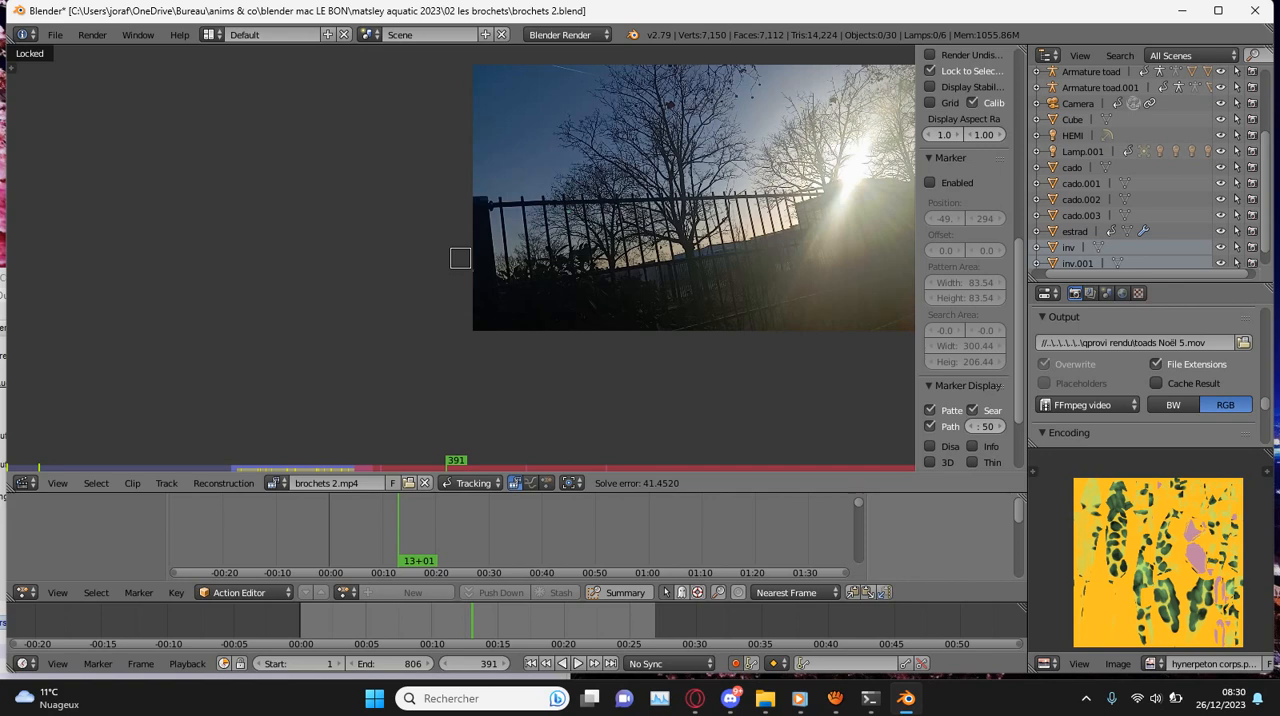
left_click(22, 483)
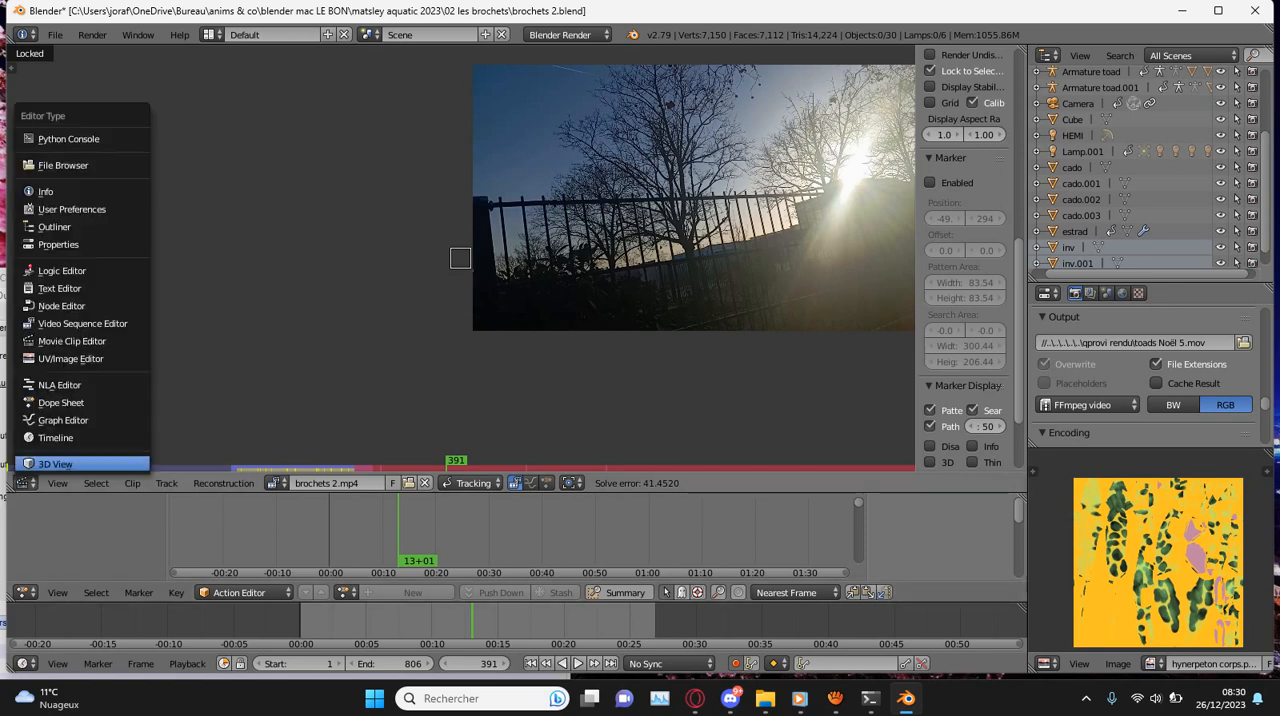
left_click(55, 464)
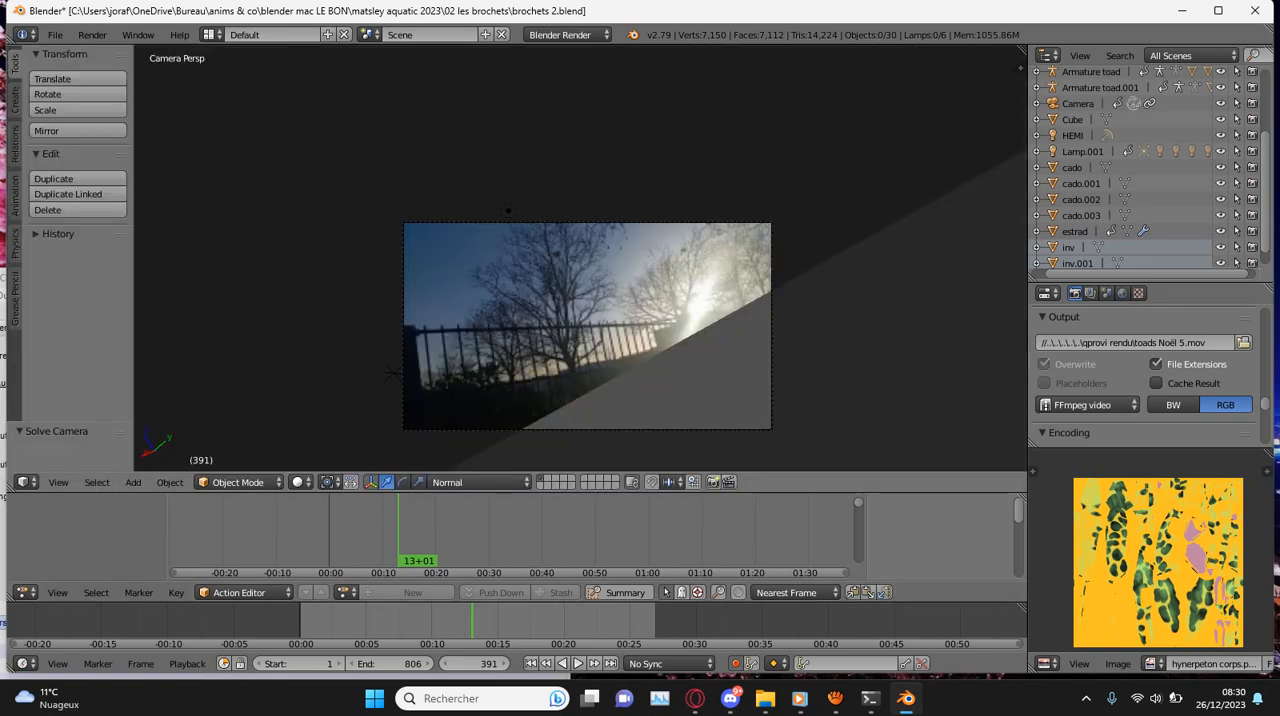
- Save over brochets 2.blend and scrub the camera view's background footage to frame 560
key("ctrl+s")
key("Return")
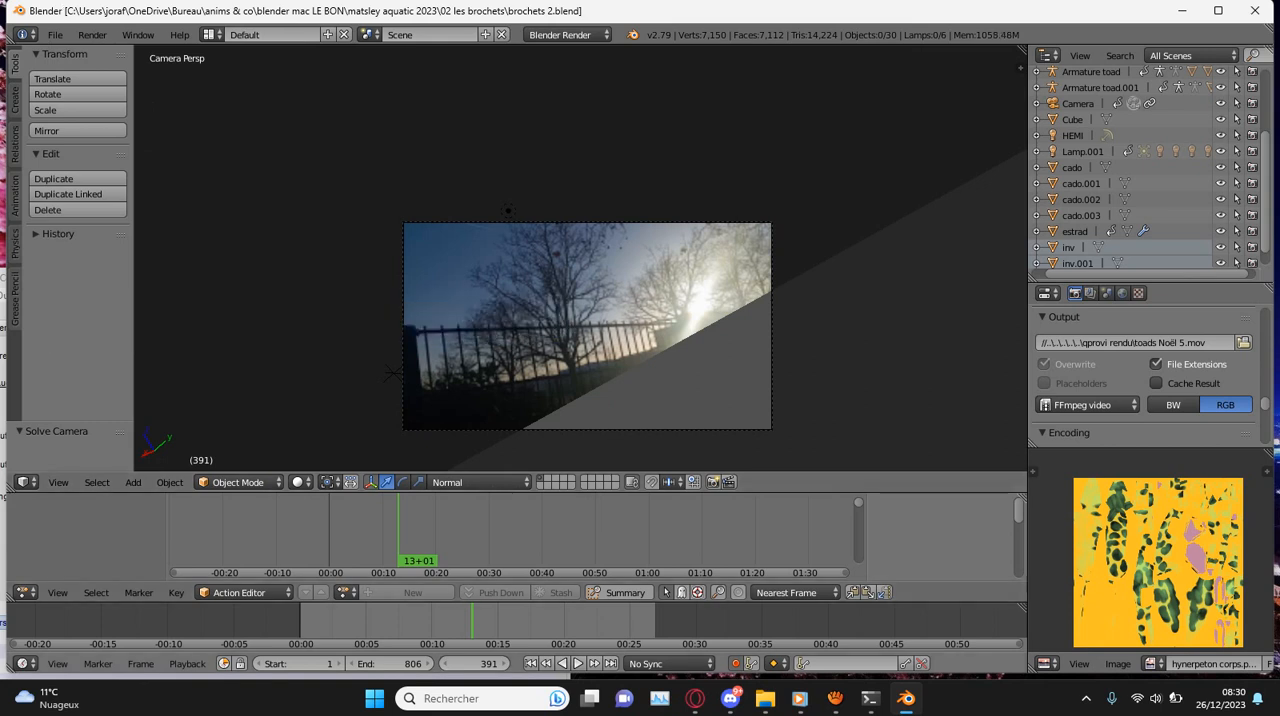
left_click_drag(472, 621, 546, 621)
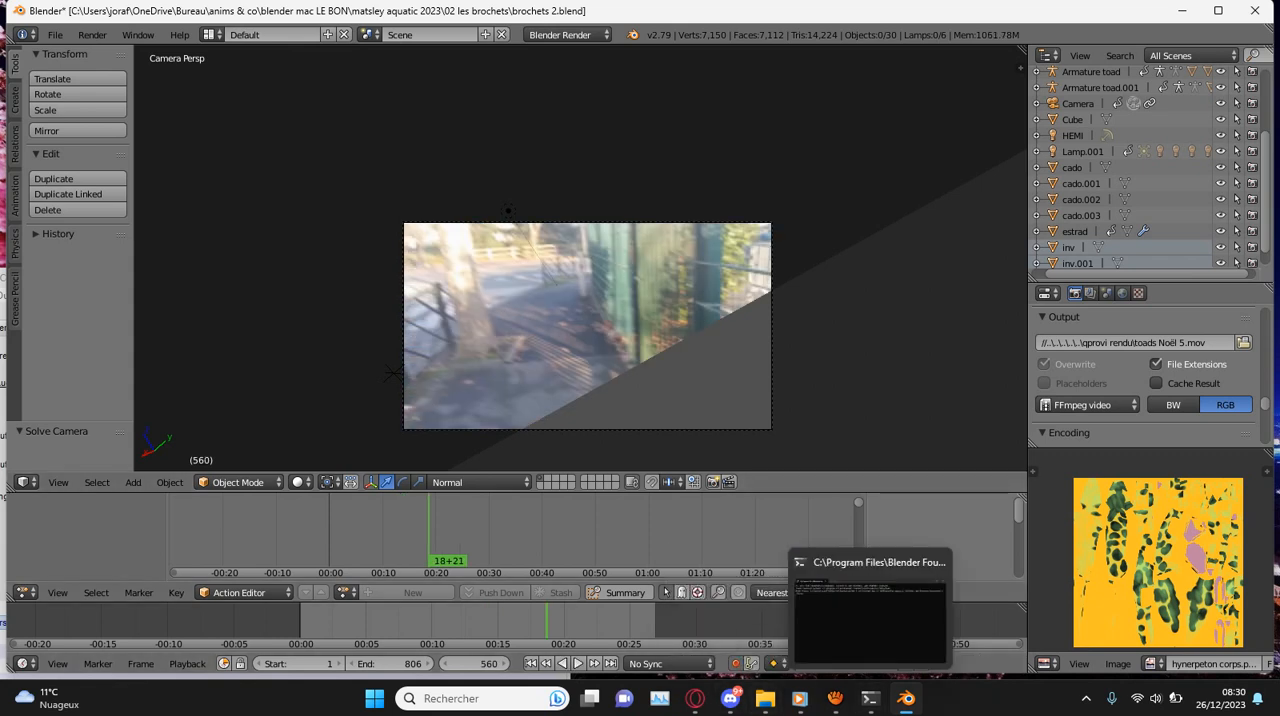
mouse_move(799, 698)
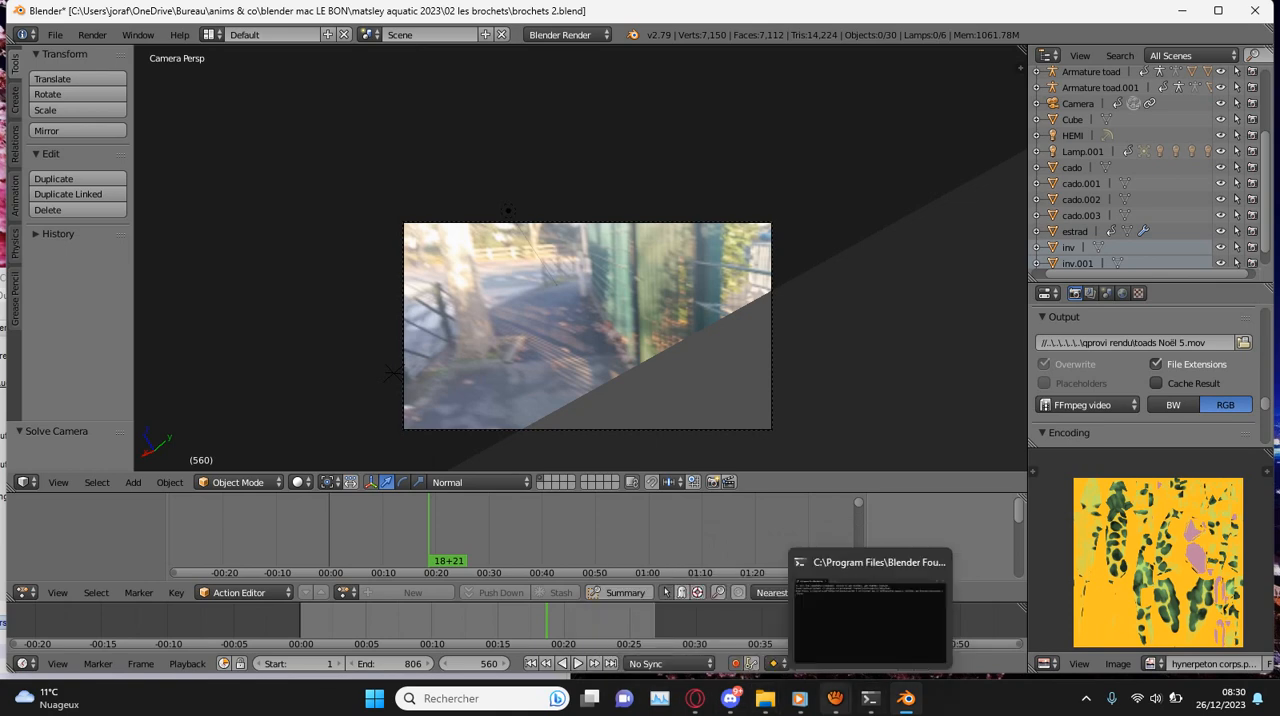
left_click(757, 620)
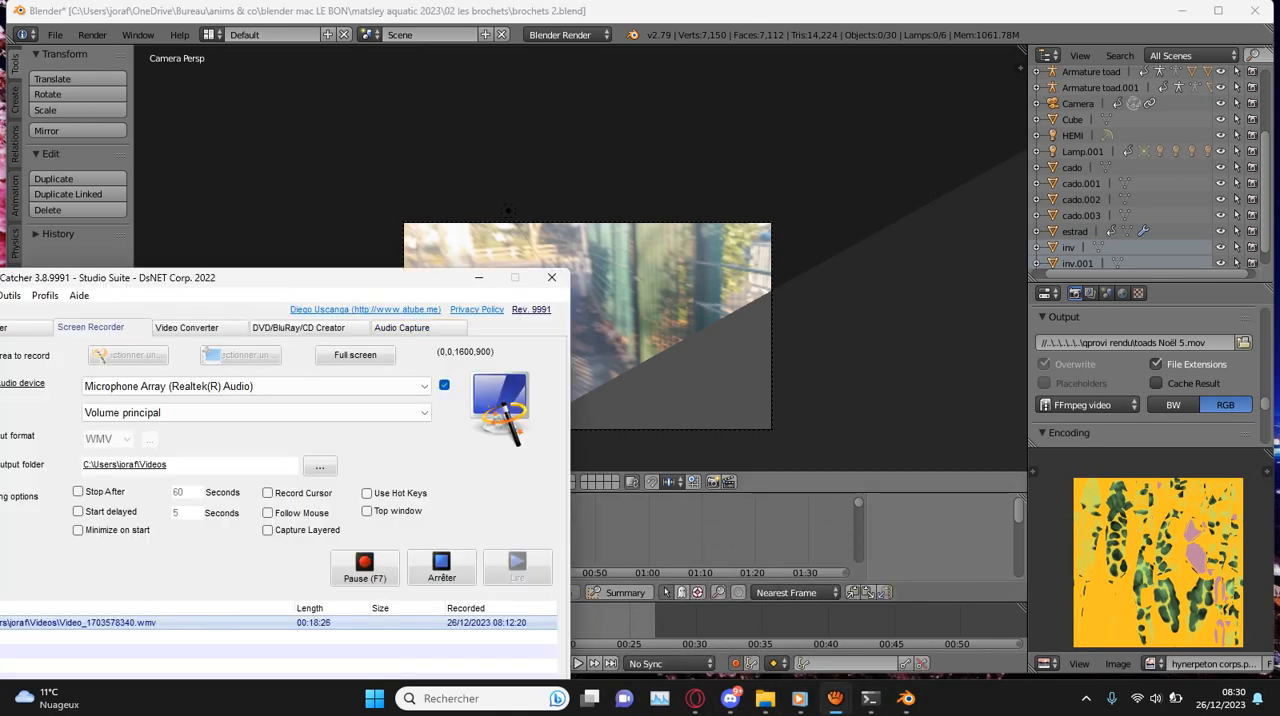
left_click_drag(350, 278, 368, 186)
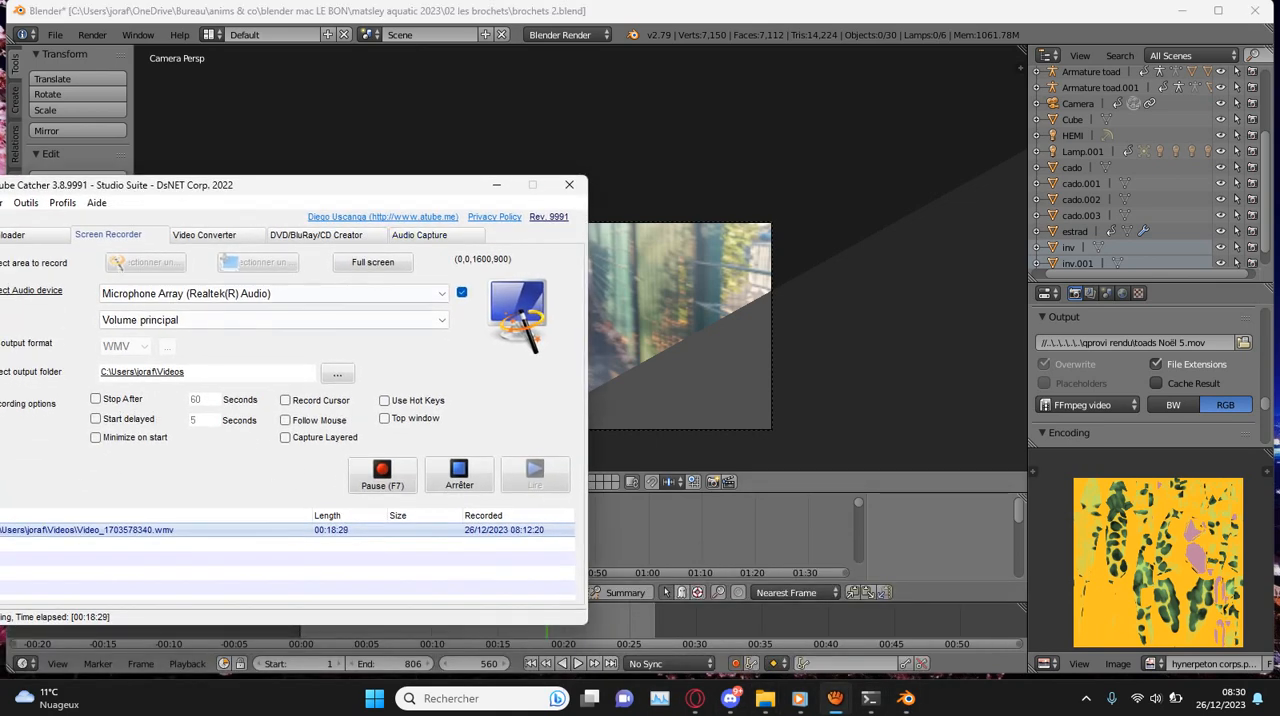